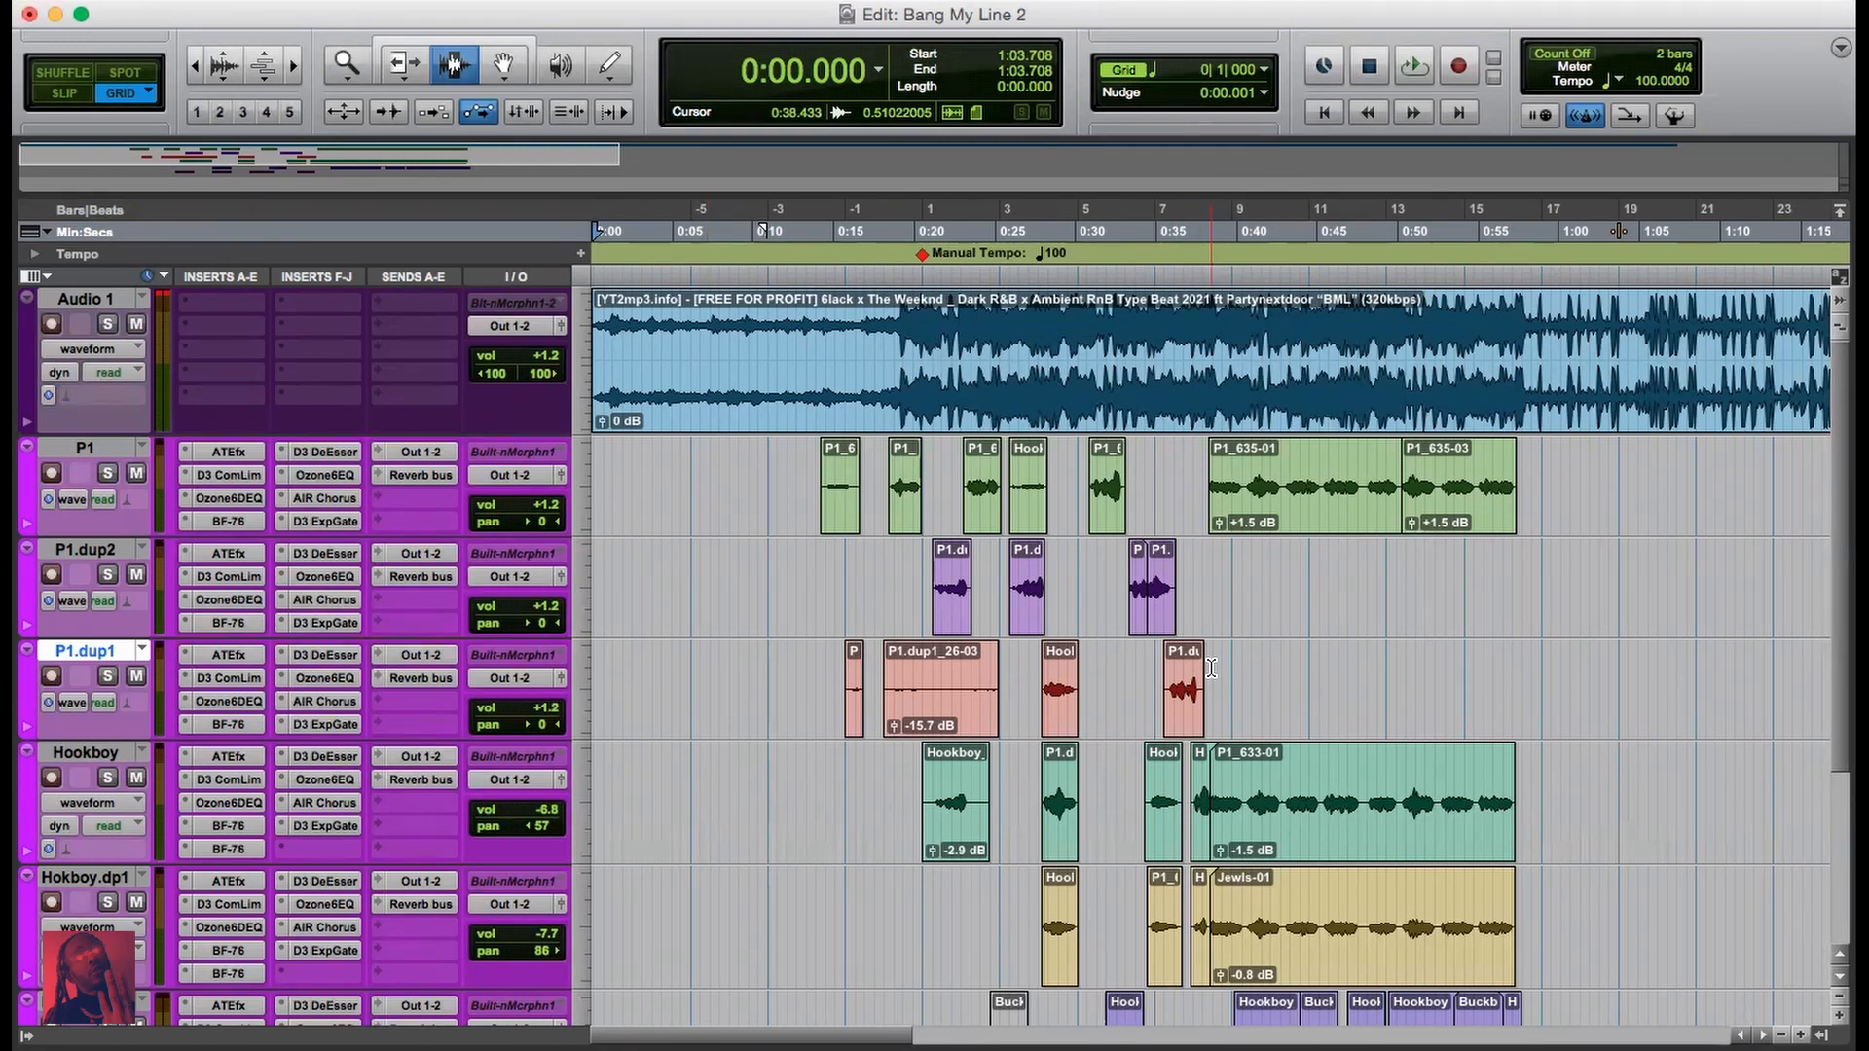
Step: Play the full mix from the beginning and again from 0:17.508 to hear the stacked vocals
key("space")
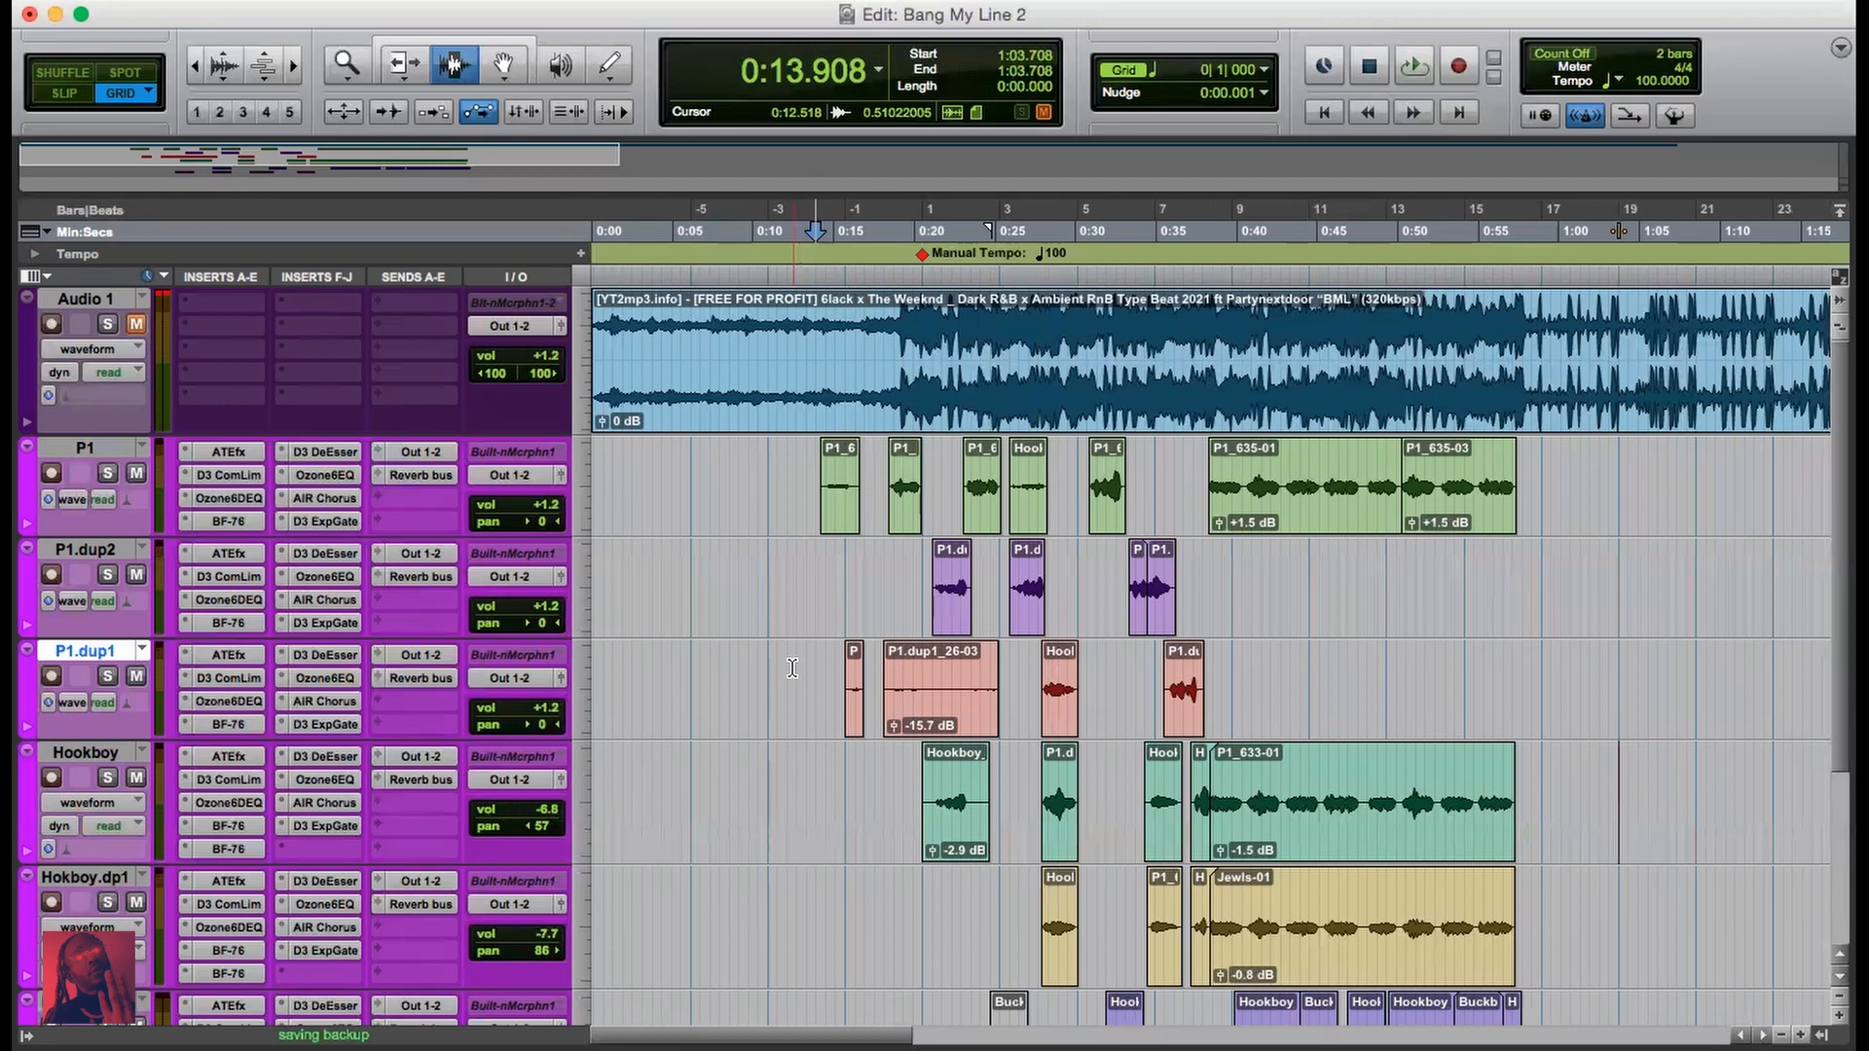
scroll(802, 578, "down", 5)
scroll(802, 578, "up", 5)
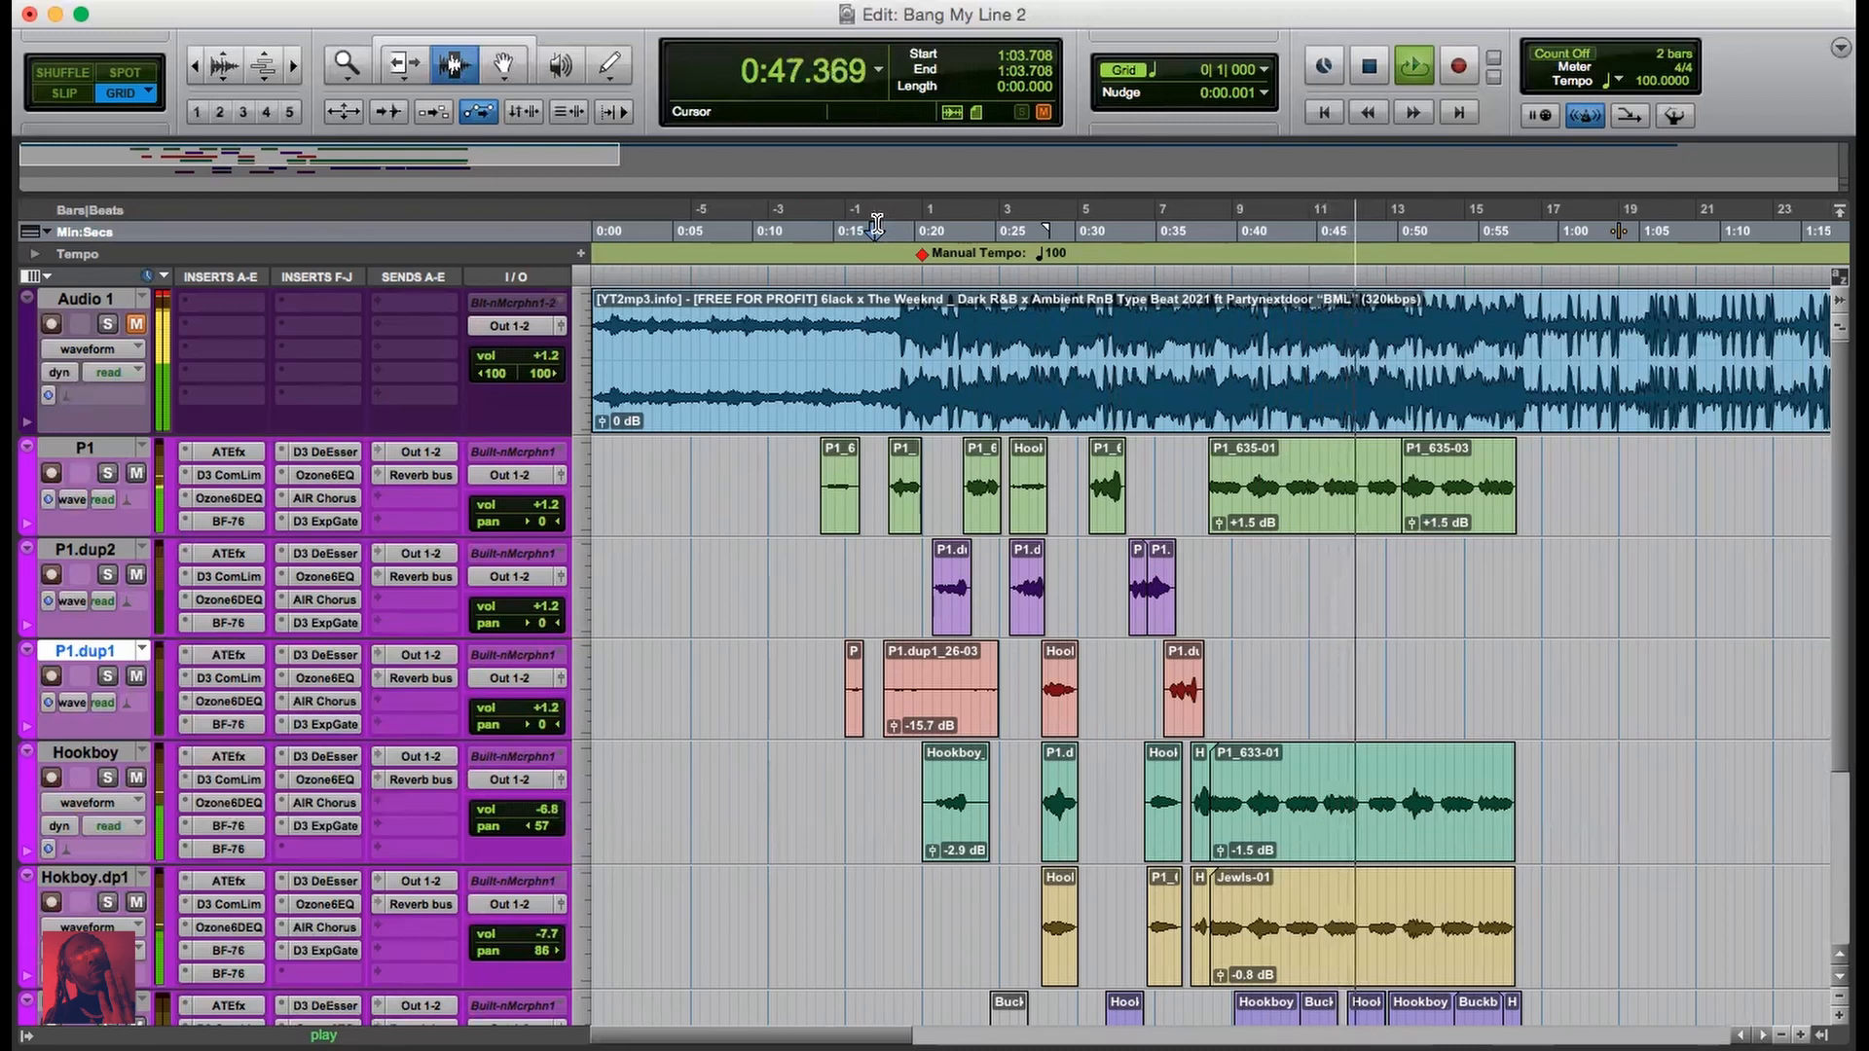
key("space")
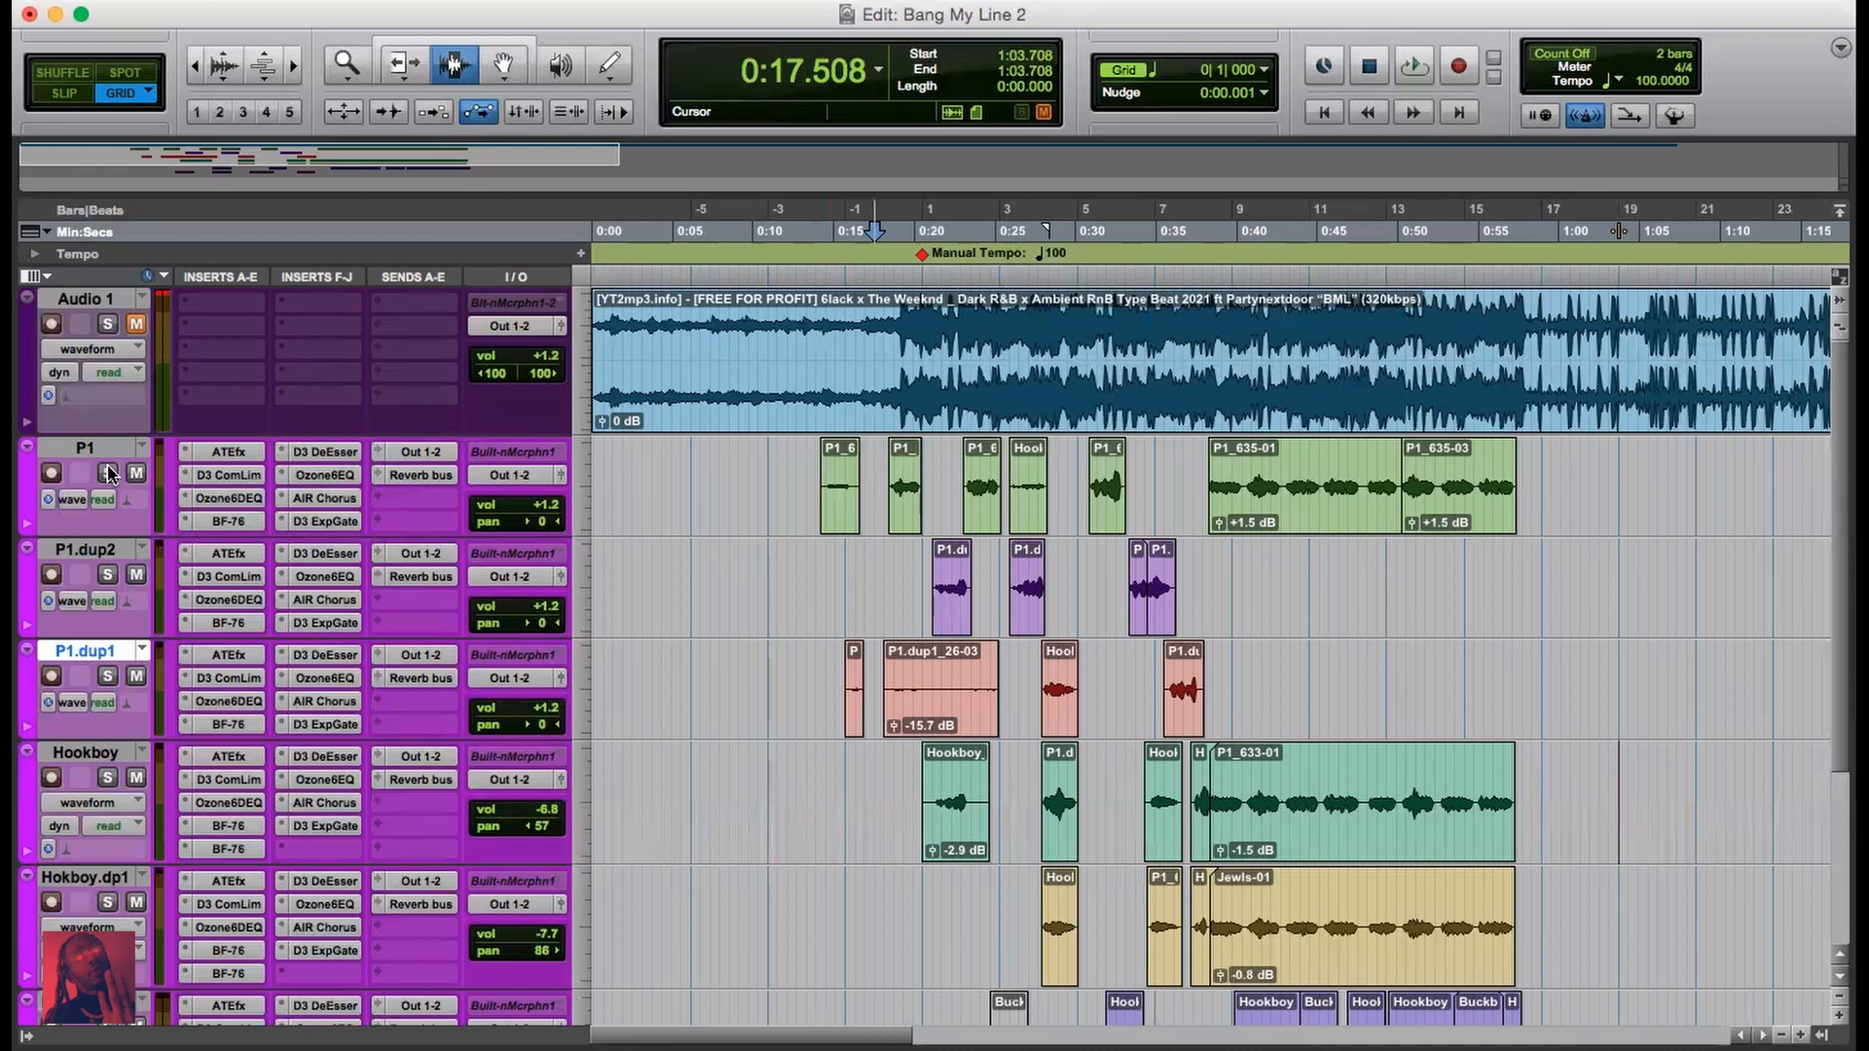
Step: Solo the P1 track and play it from 0:17.508, adding P1.dup2 to the solo for a second playback
scroll(730, 735, "down", 6)
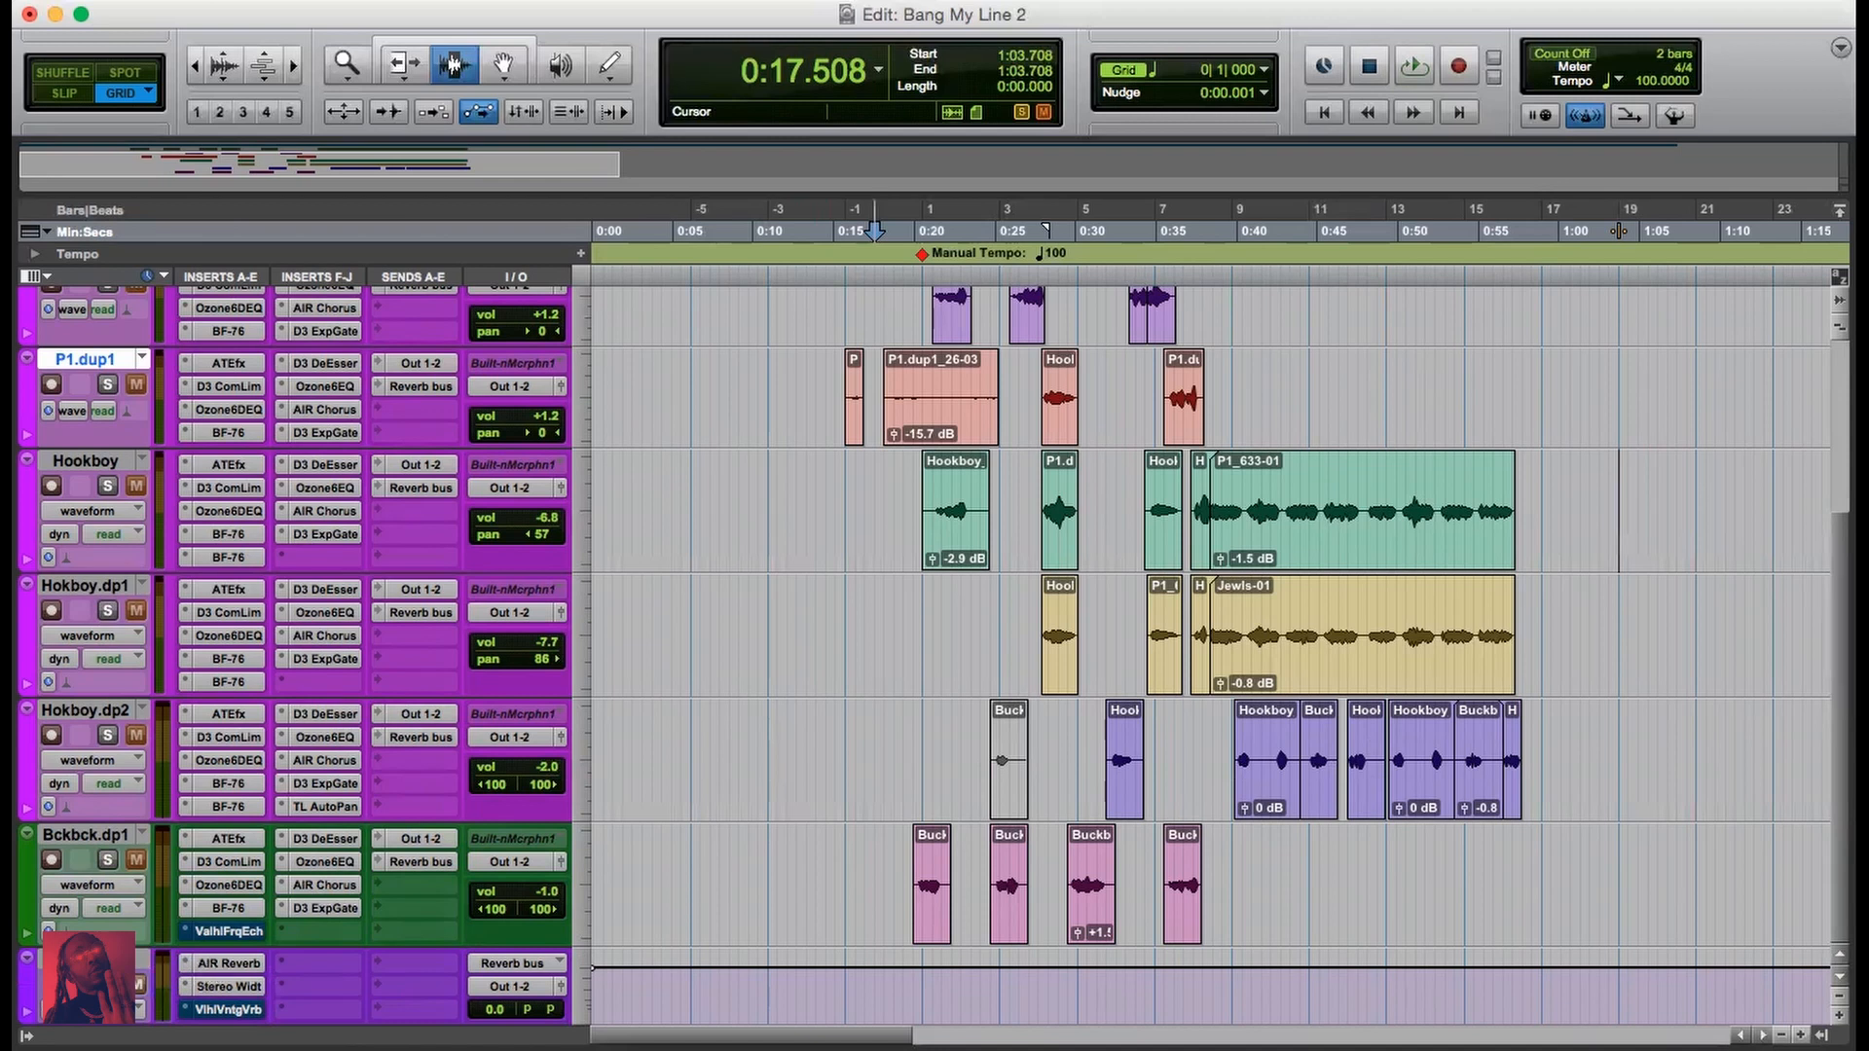
scroll(998, 693, "up", 6)
key("space")
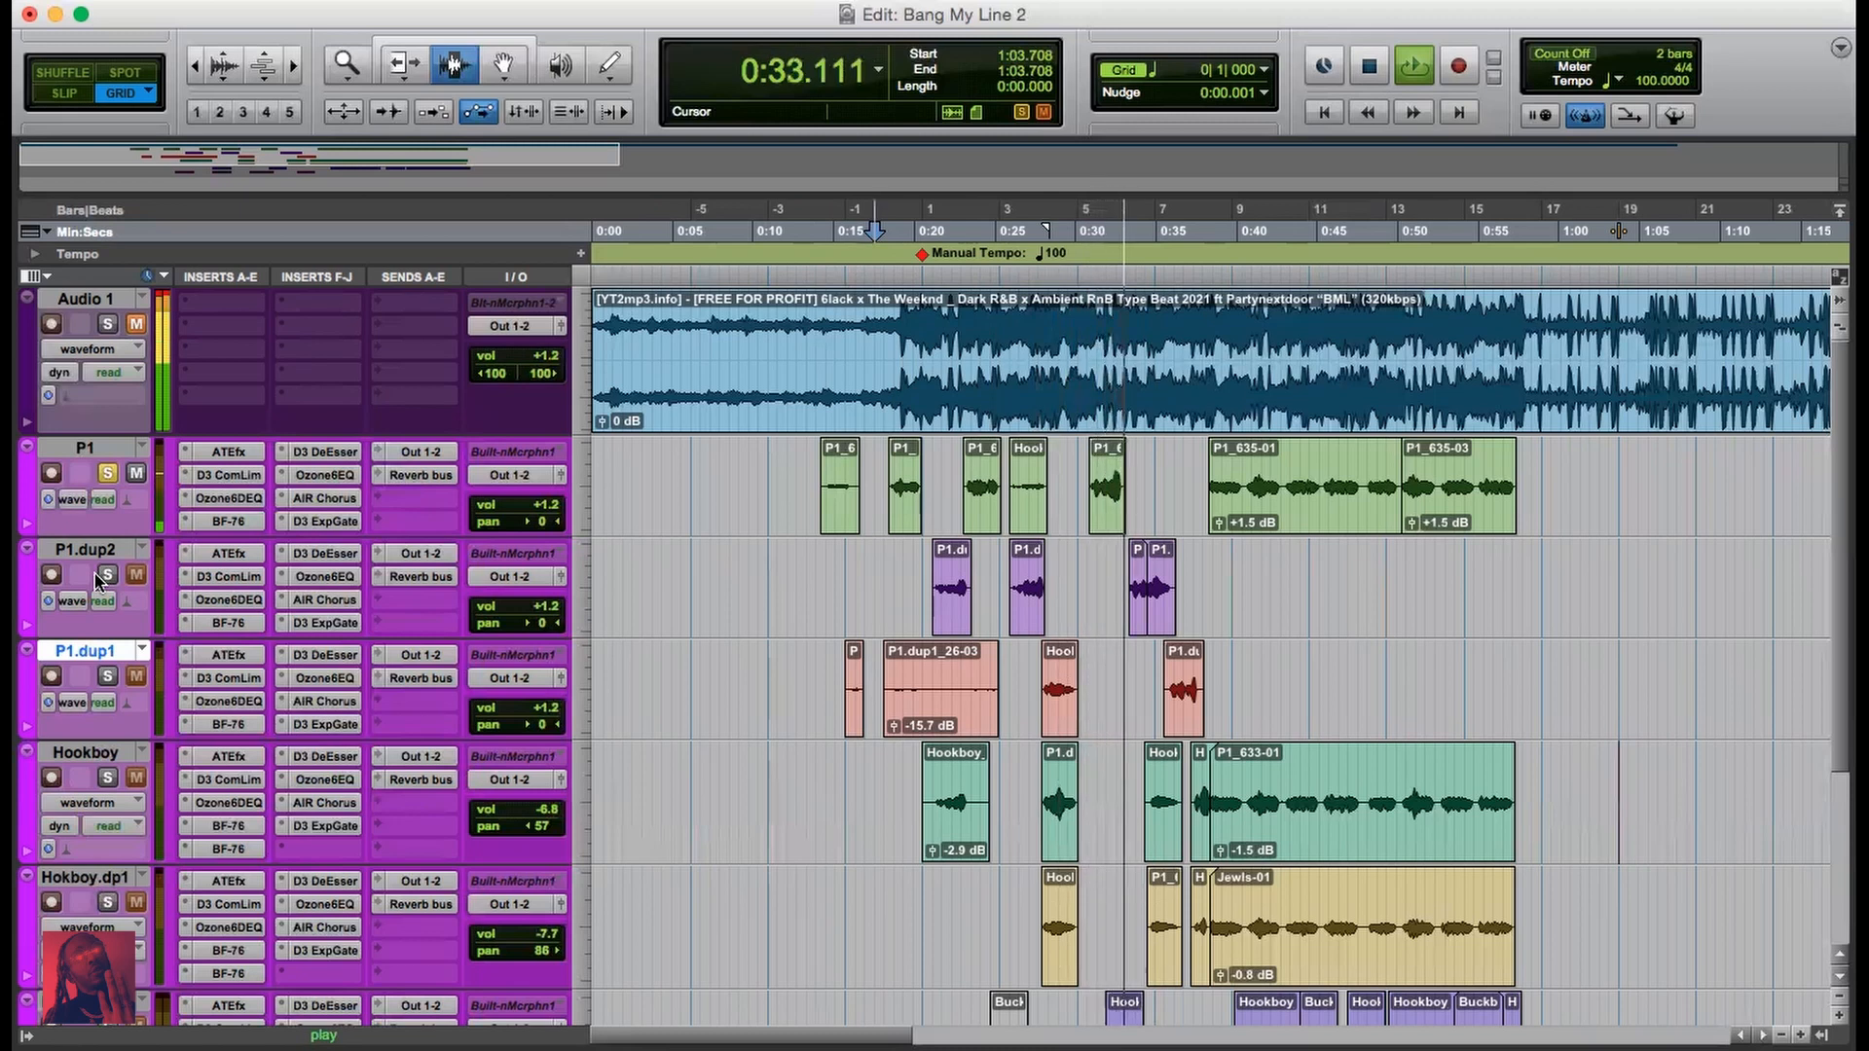
key("space")
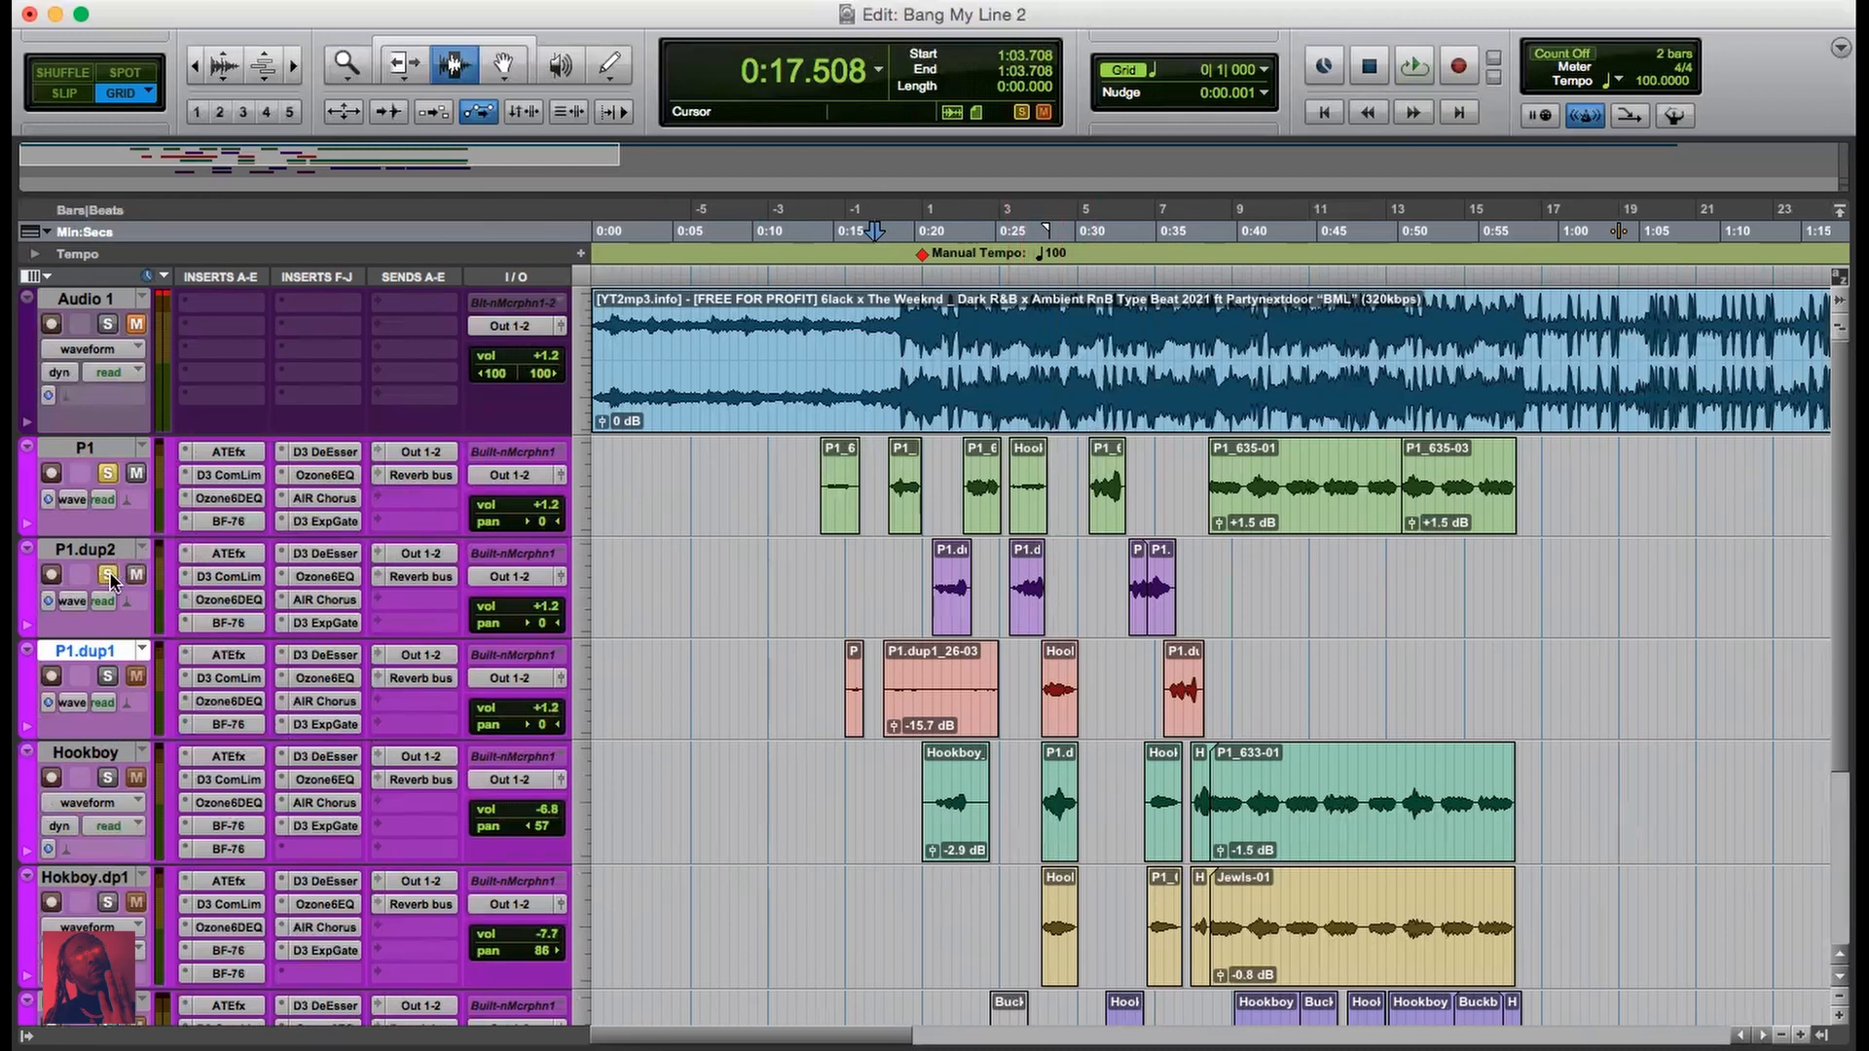
key("space")
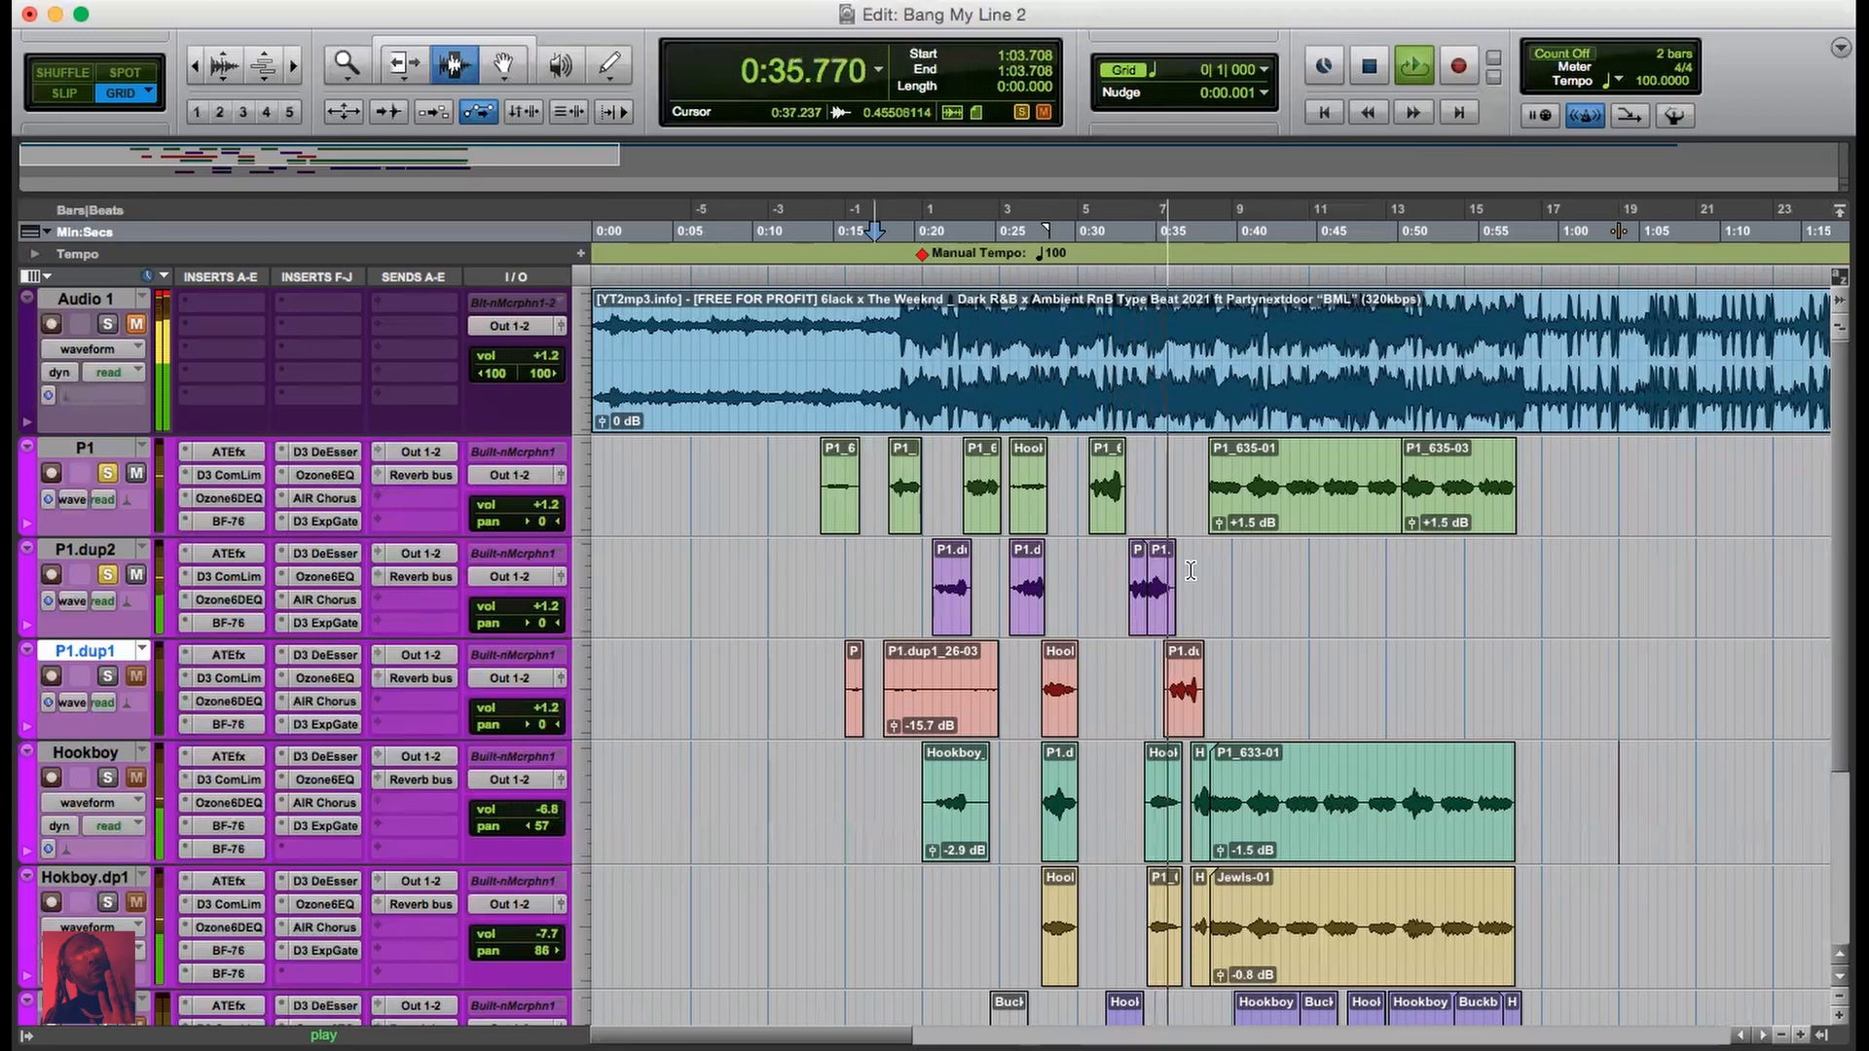
key("space")
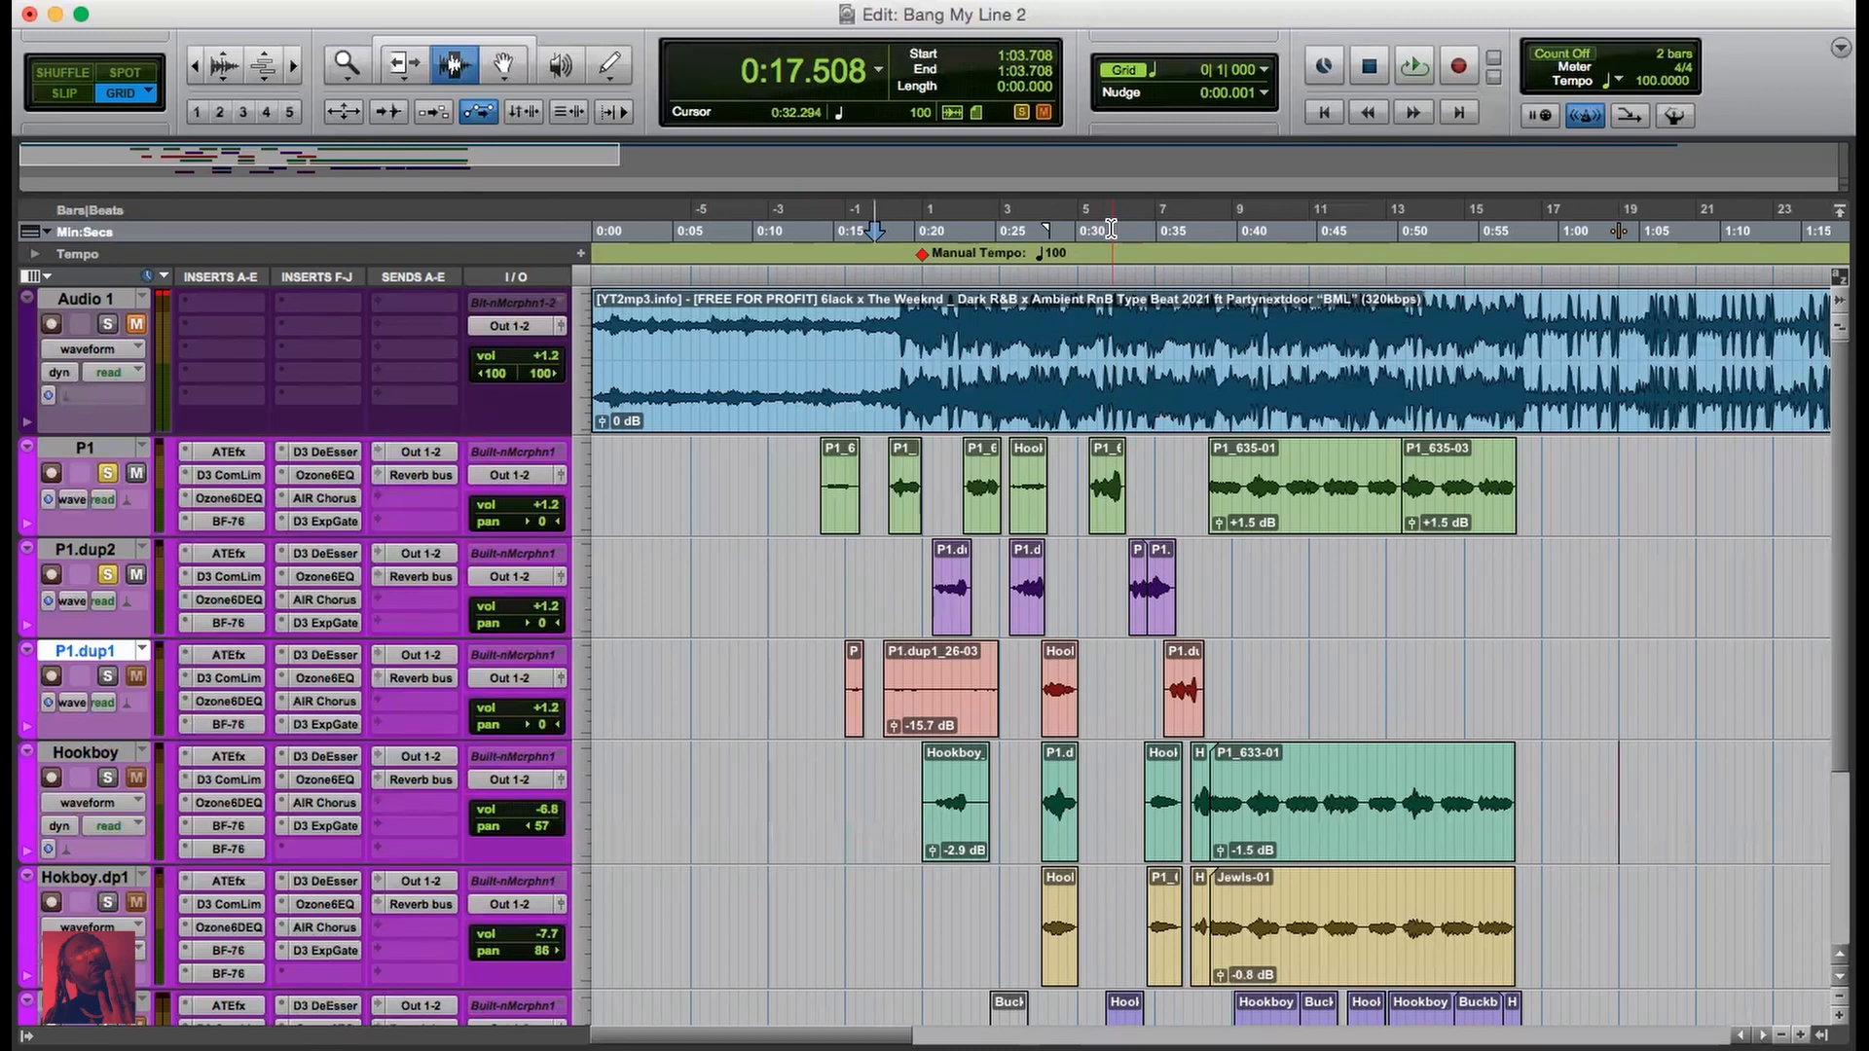
Step: Move the playback start to 0:32.508 and play only the Hookboy and Hokboy.dp1 tracks soloed
left_click(1141, 230)
left_click(1118, 230)
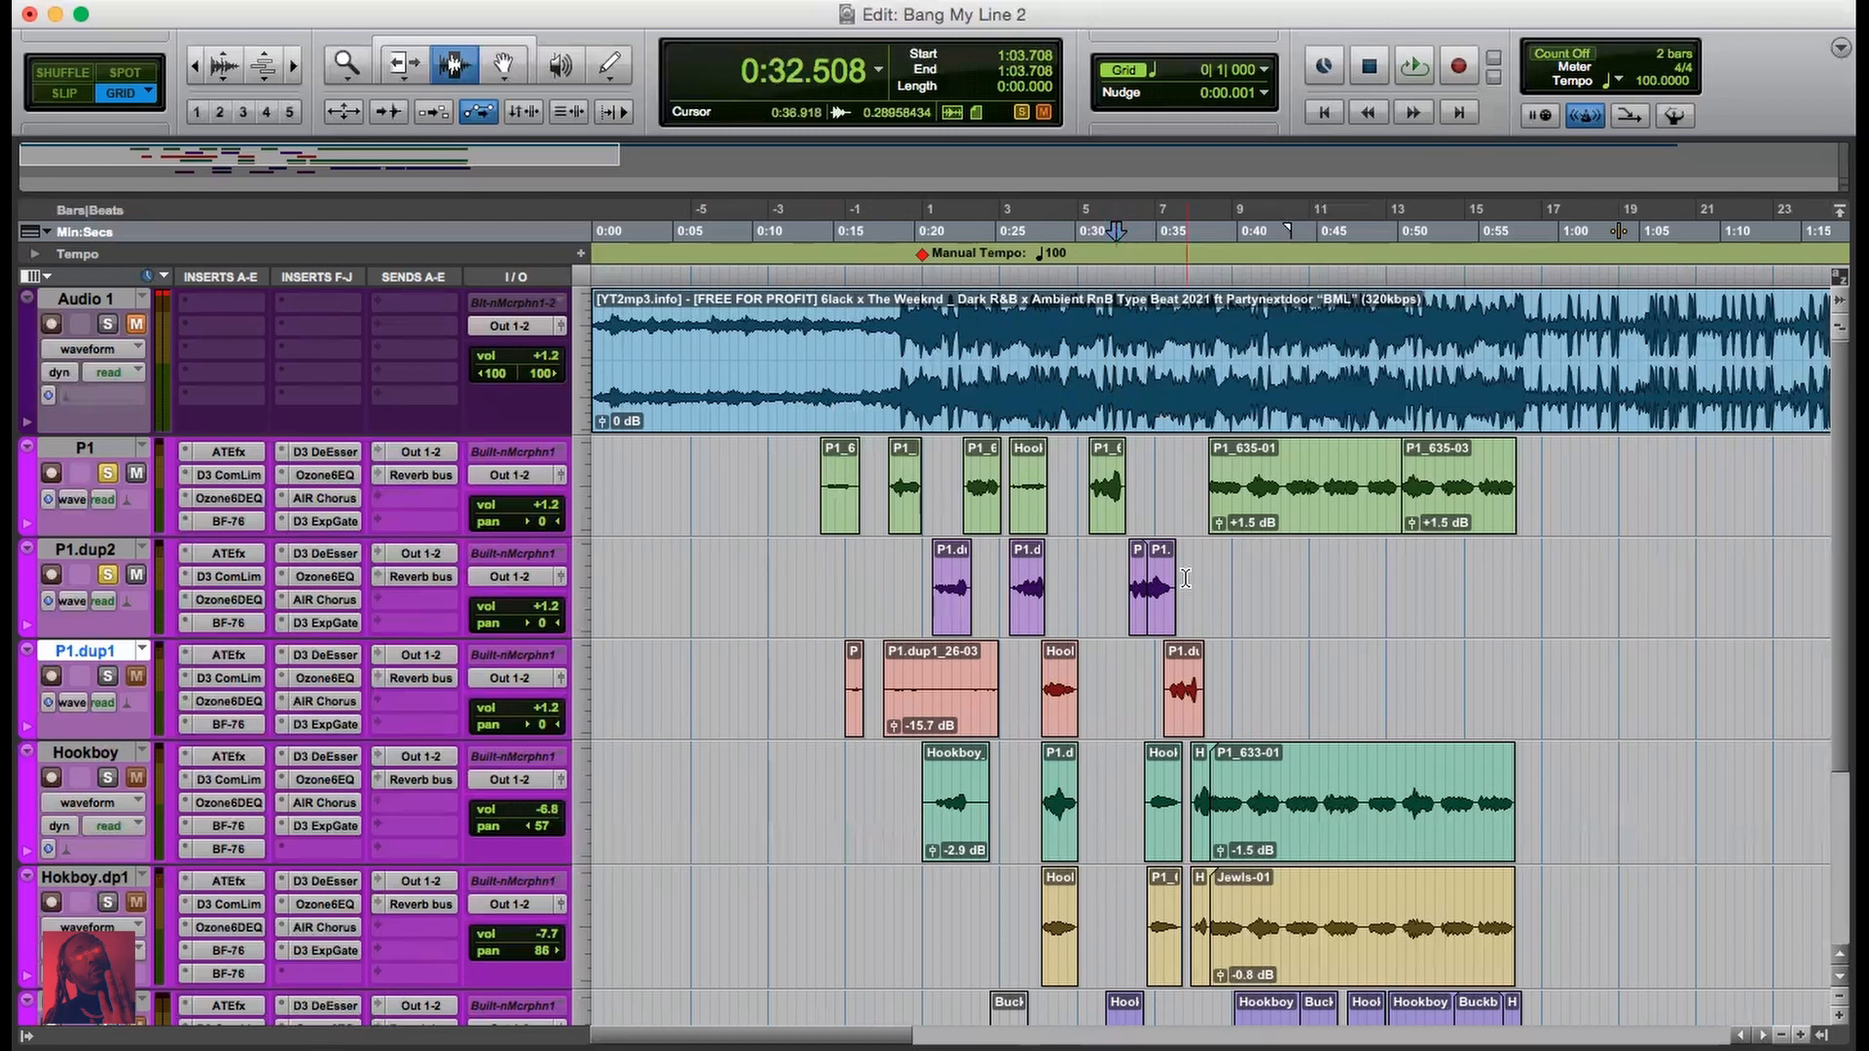
scroll(1190, 680, "down", 3)
scroll(1190, 679, "up", 3)
scroll(720, 542, "down", 2)
key("space")
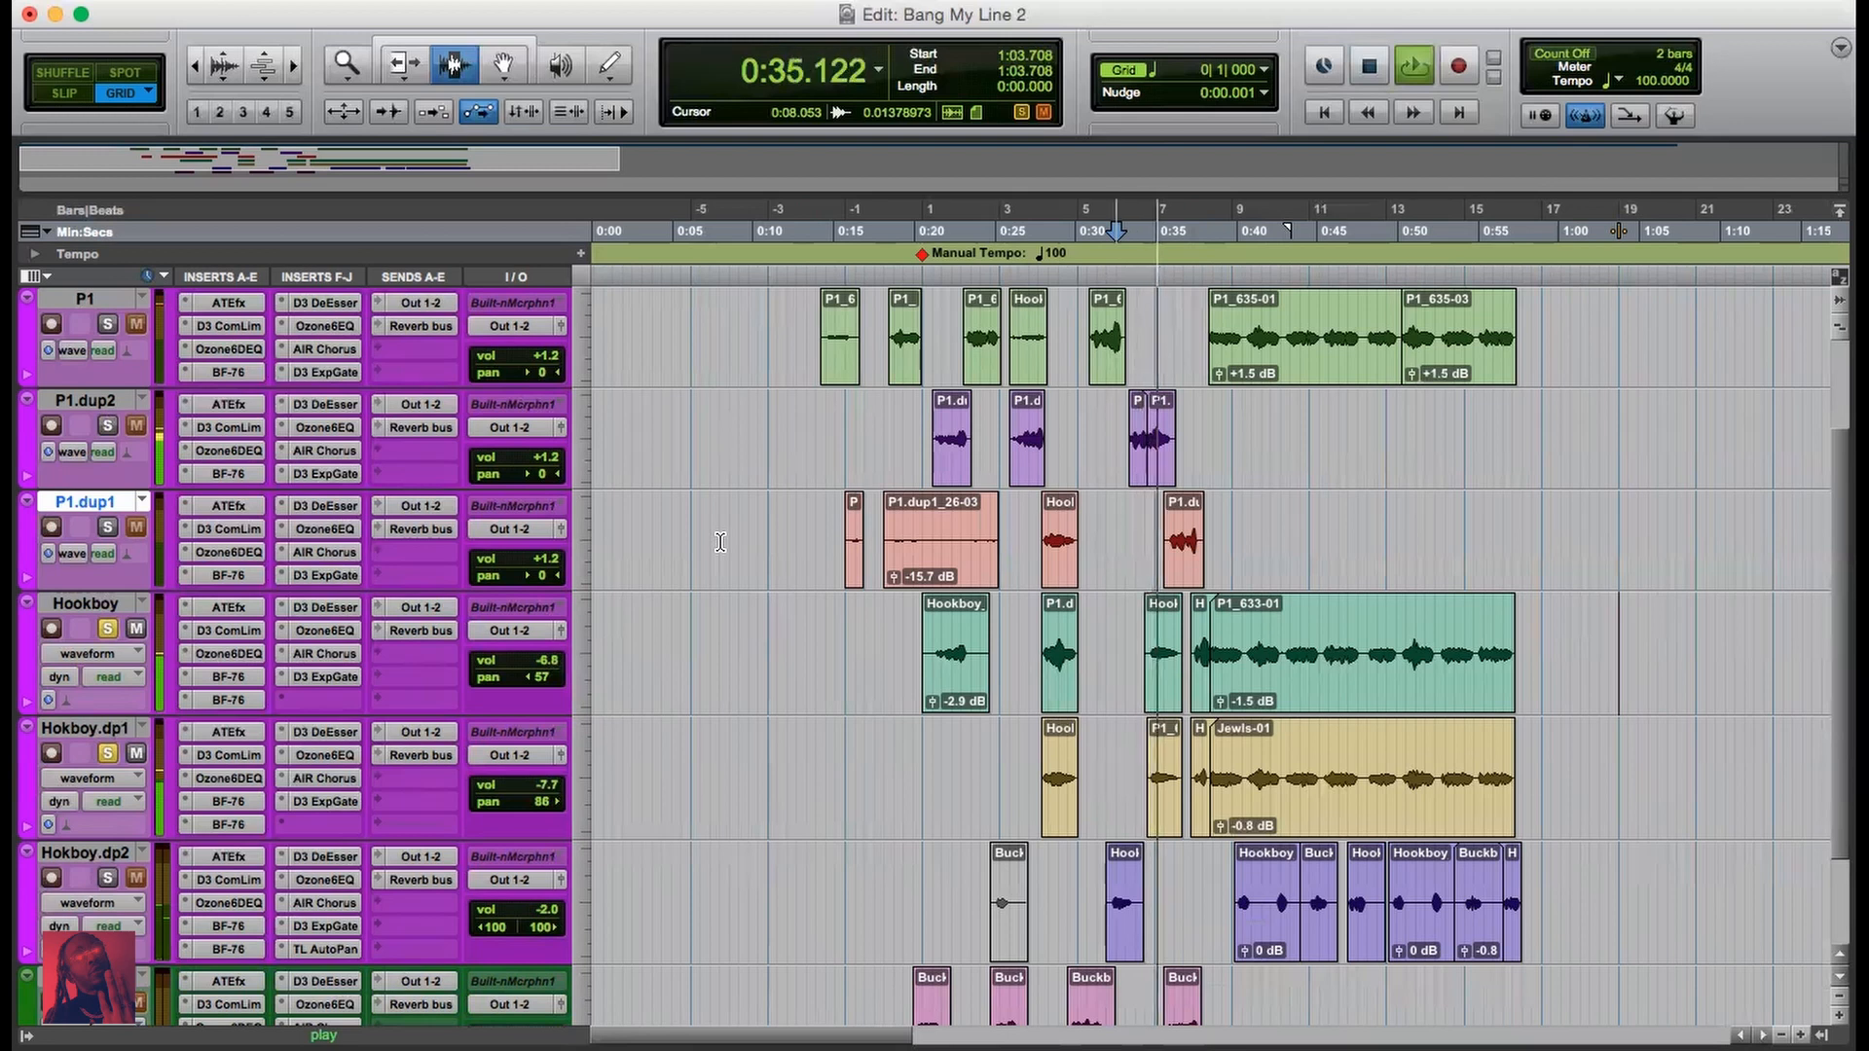
key("space")
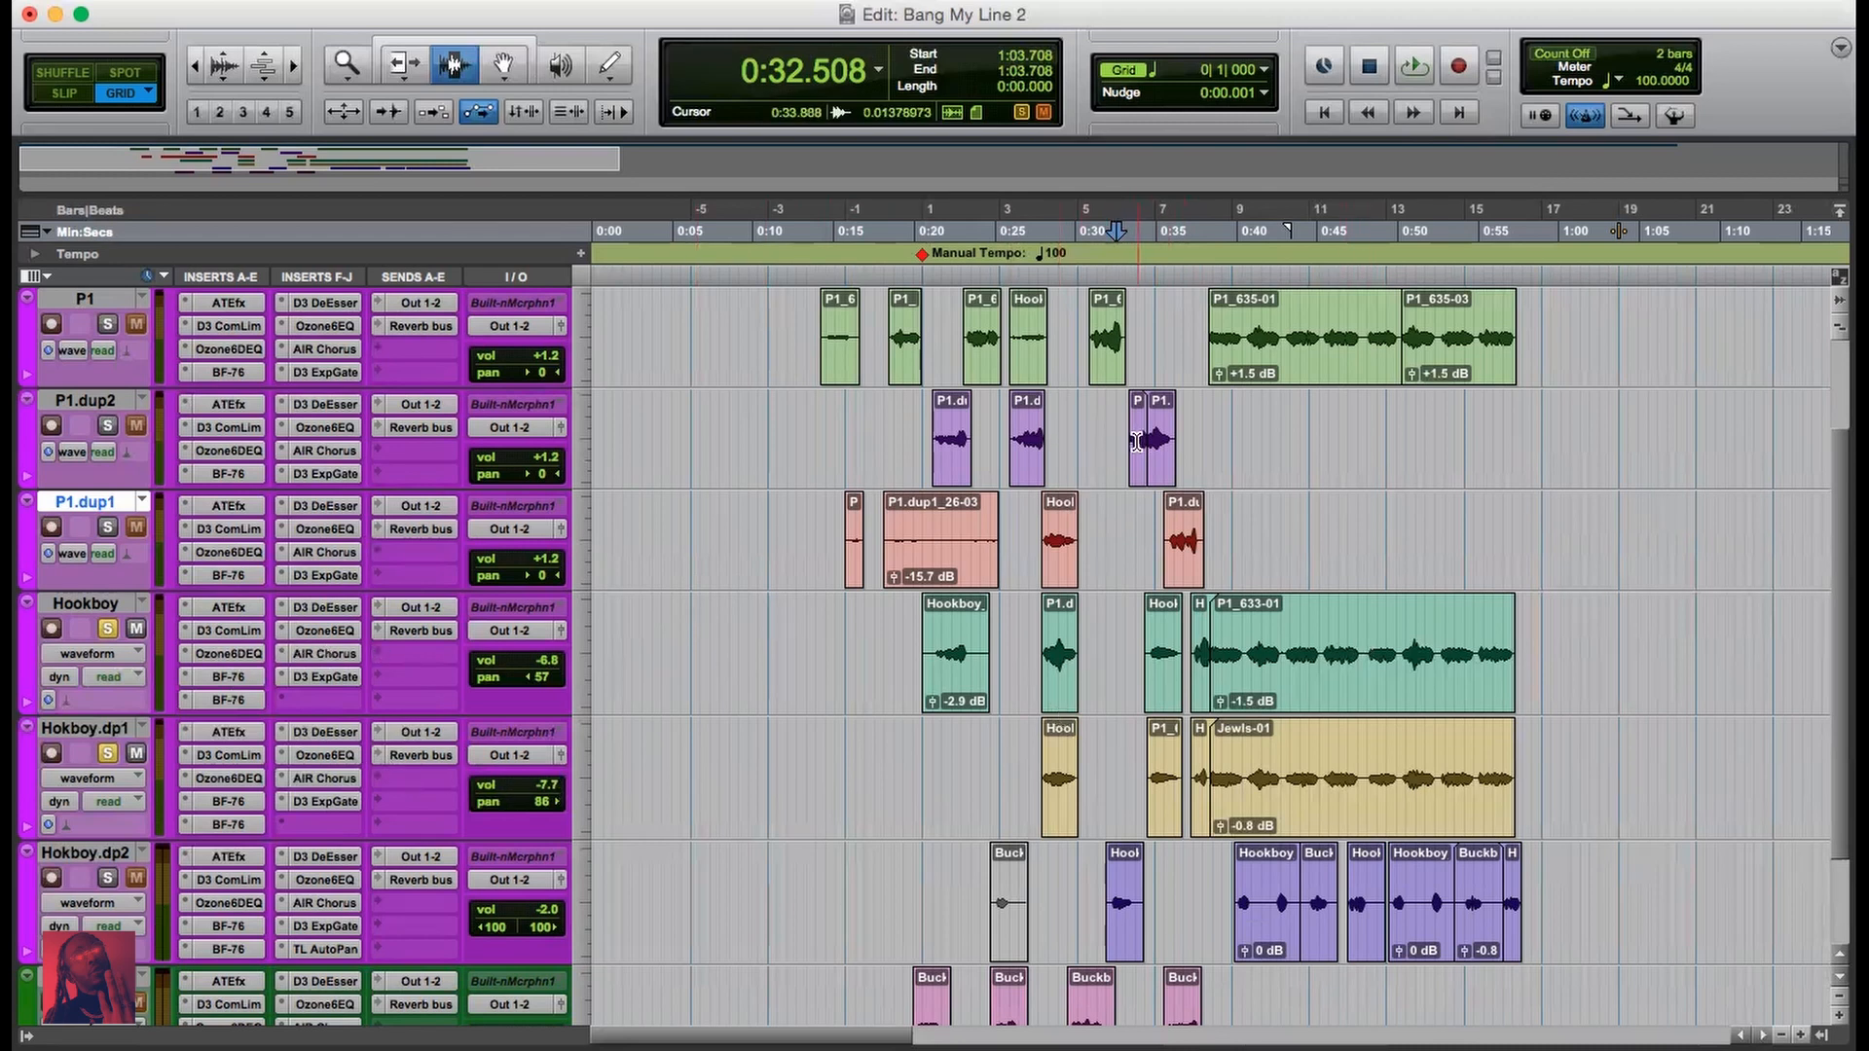
Step: Change the solo to P1.dup2 alone, removing Hookboy and Hokboy.dp1, and play from 0:32.508
left_click(107, 428)
left_click(108, 628)
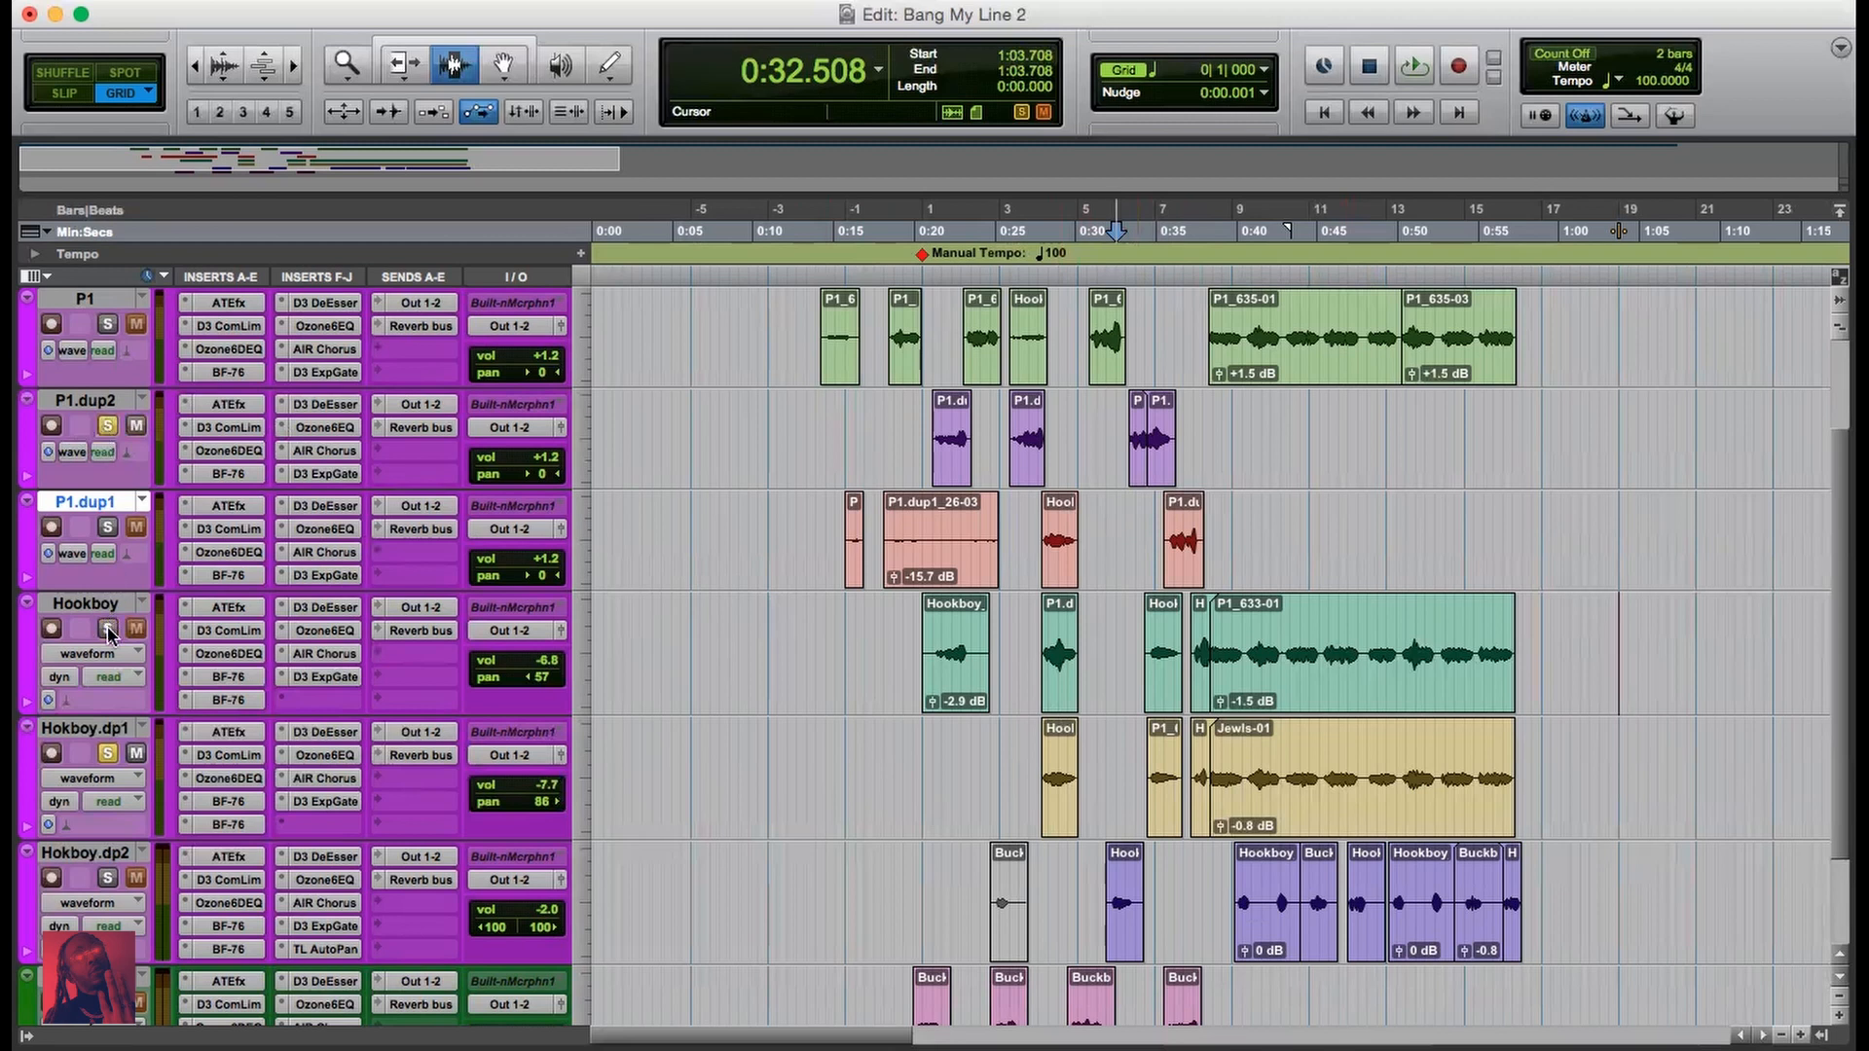
left_click(108, 751)
key("space")
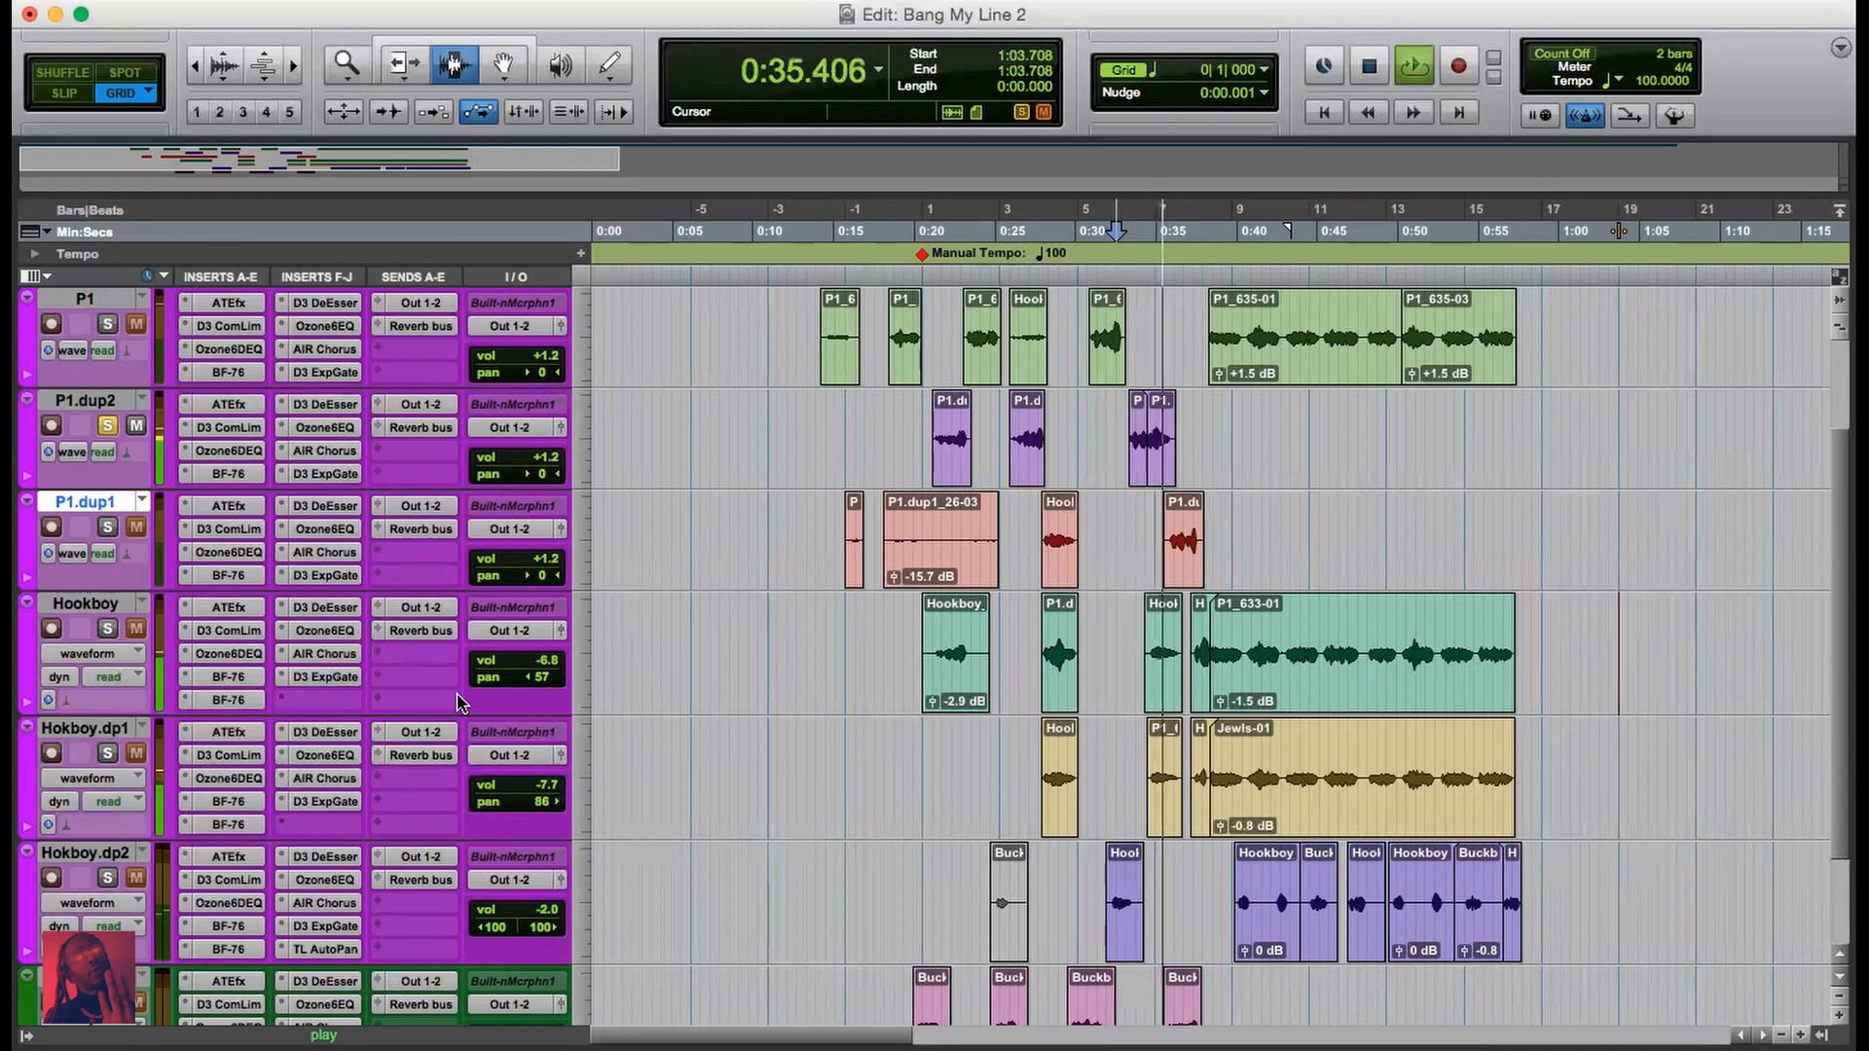
key("space")
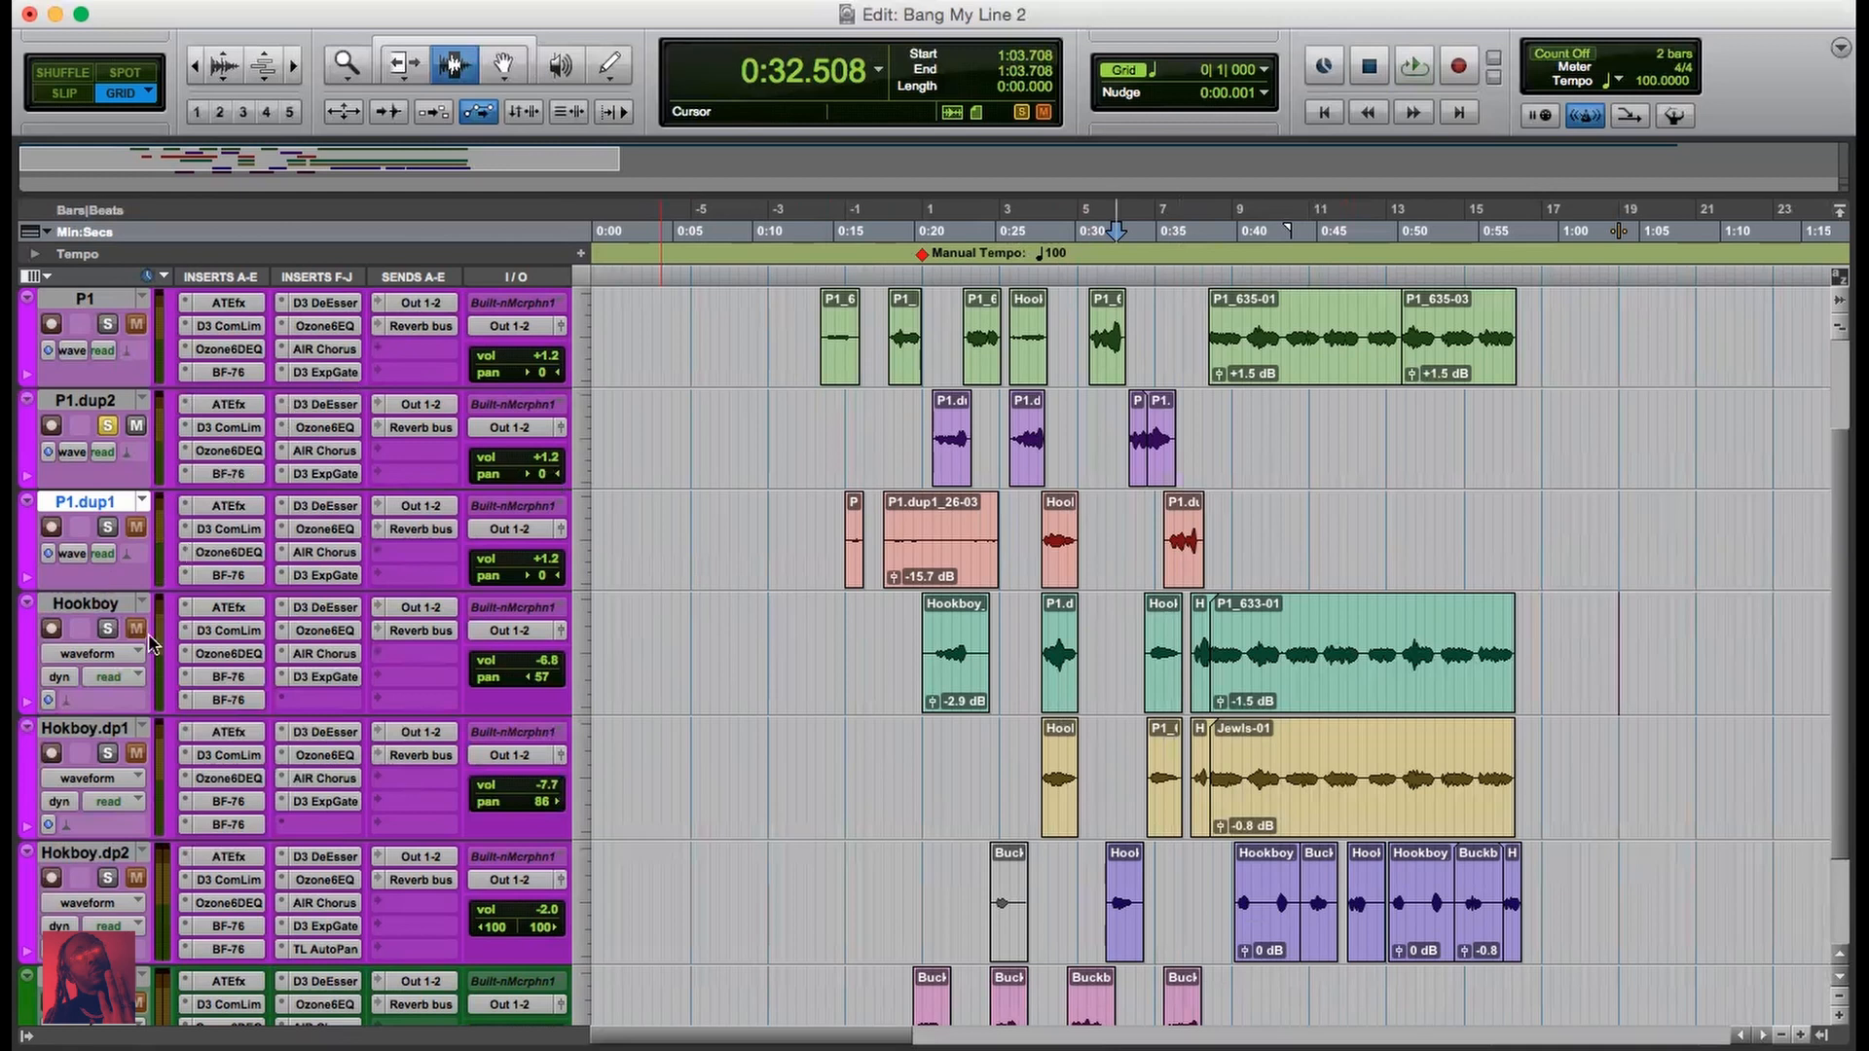
Step: Add Hookboy to the soloed P1.dup2 track and play the two together twice from 0:32.508
left_click(108, 630)
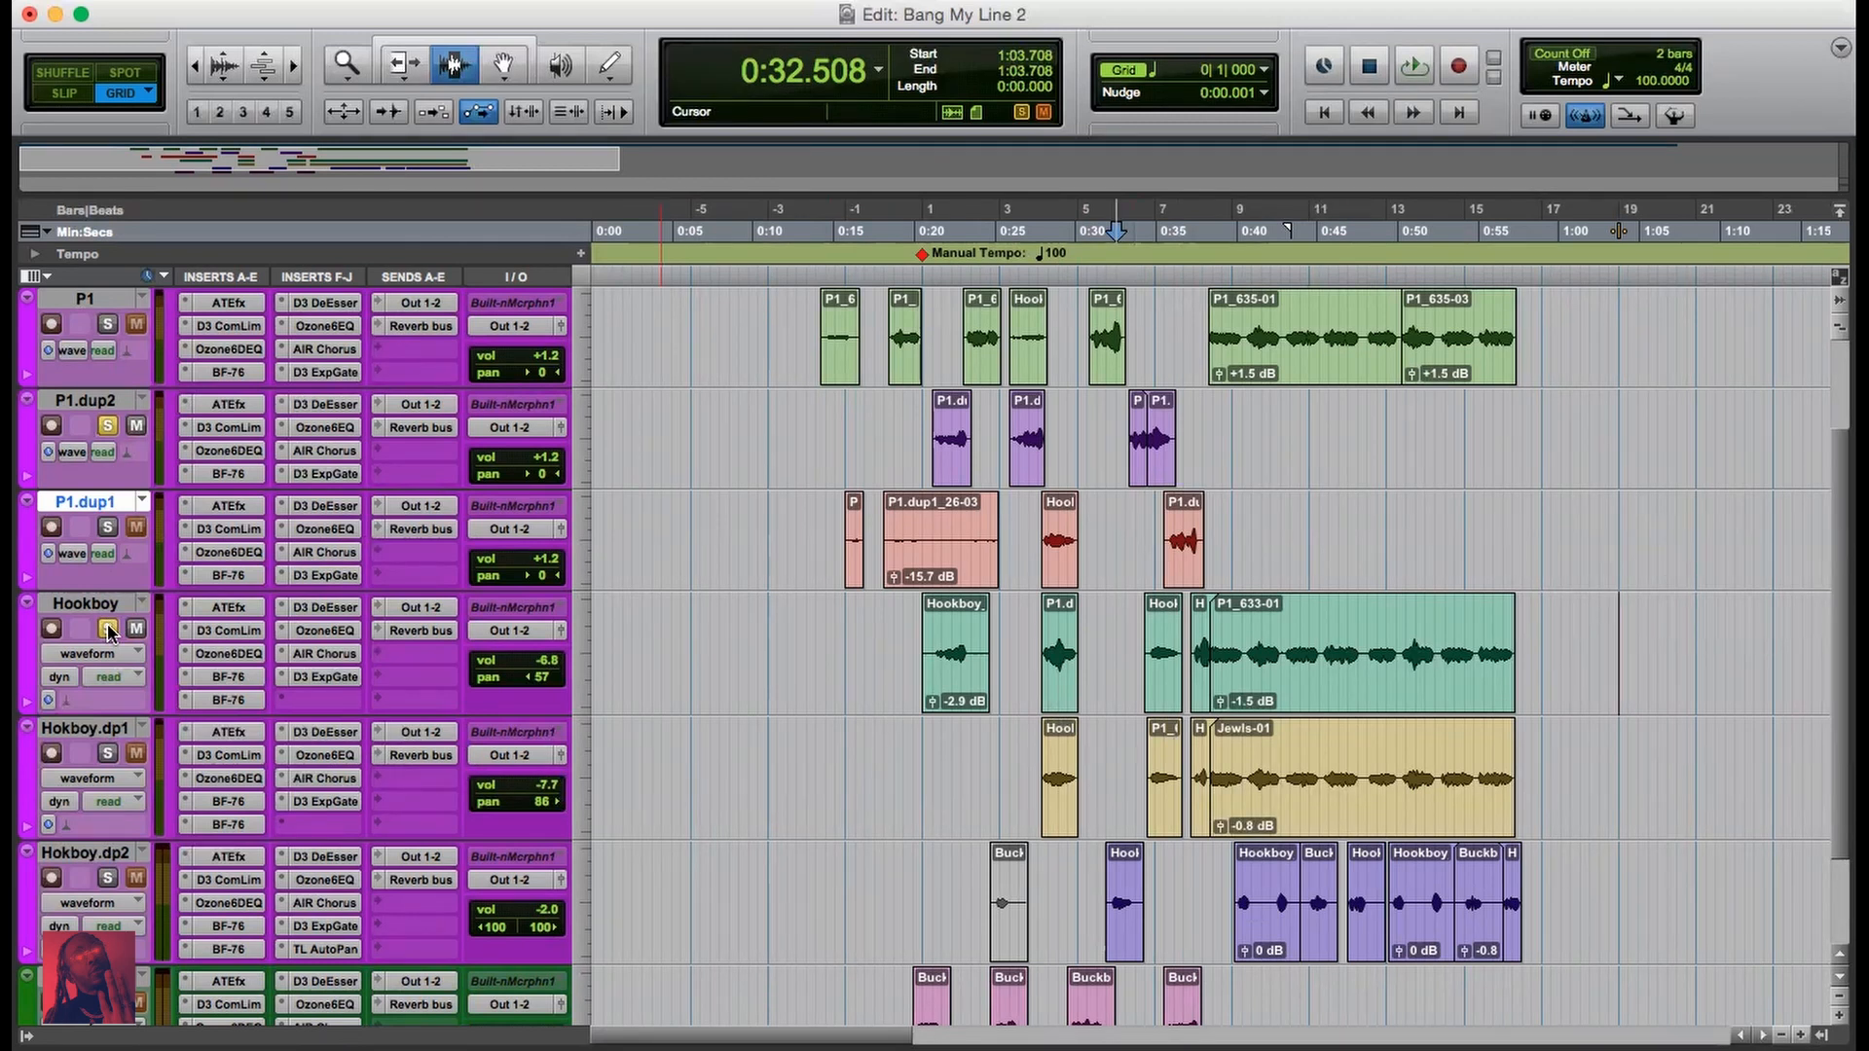
key("space")
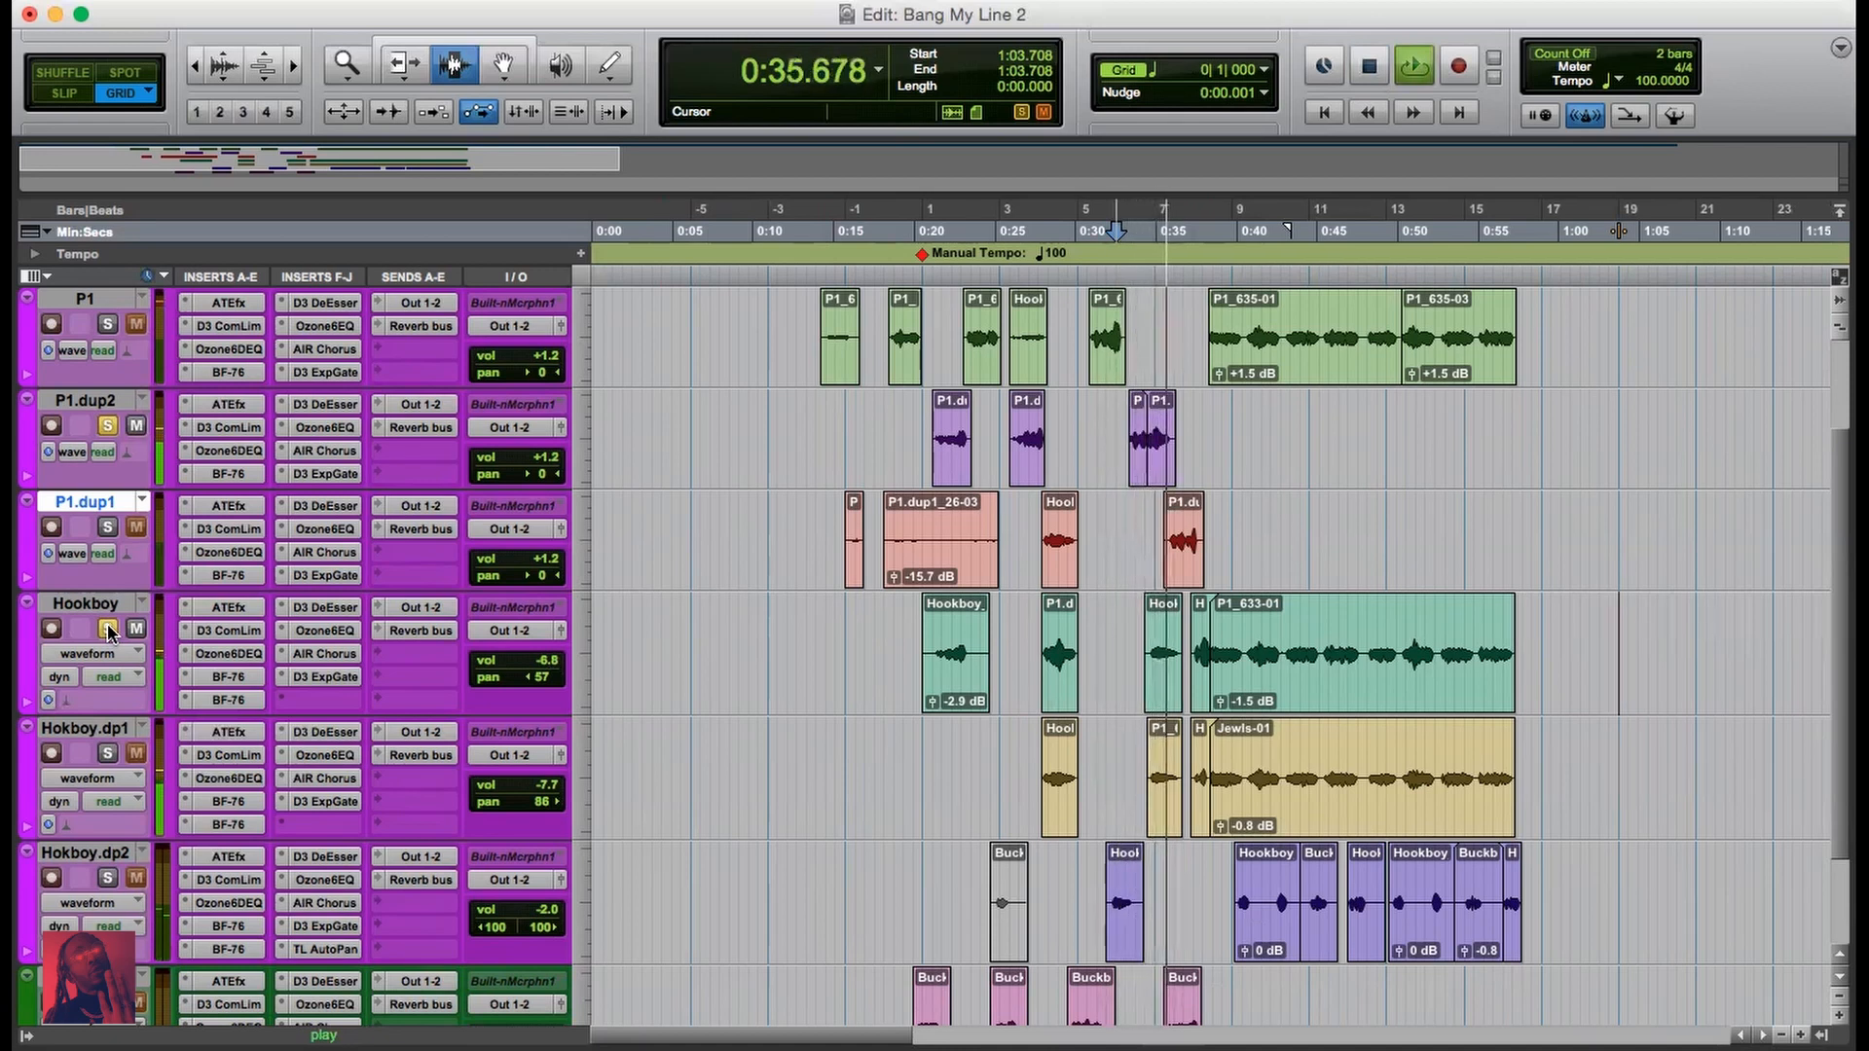
key("space")
key("space")
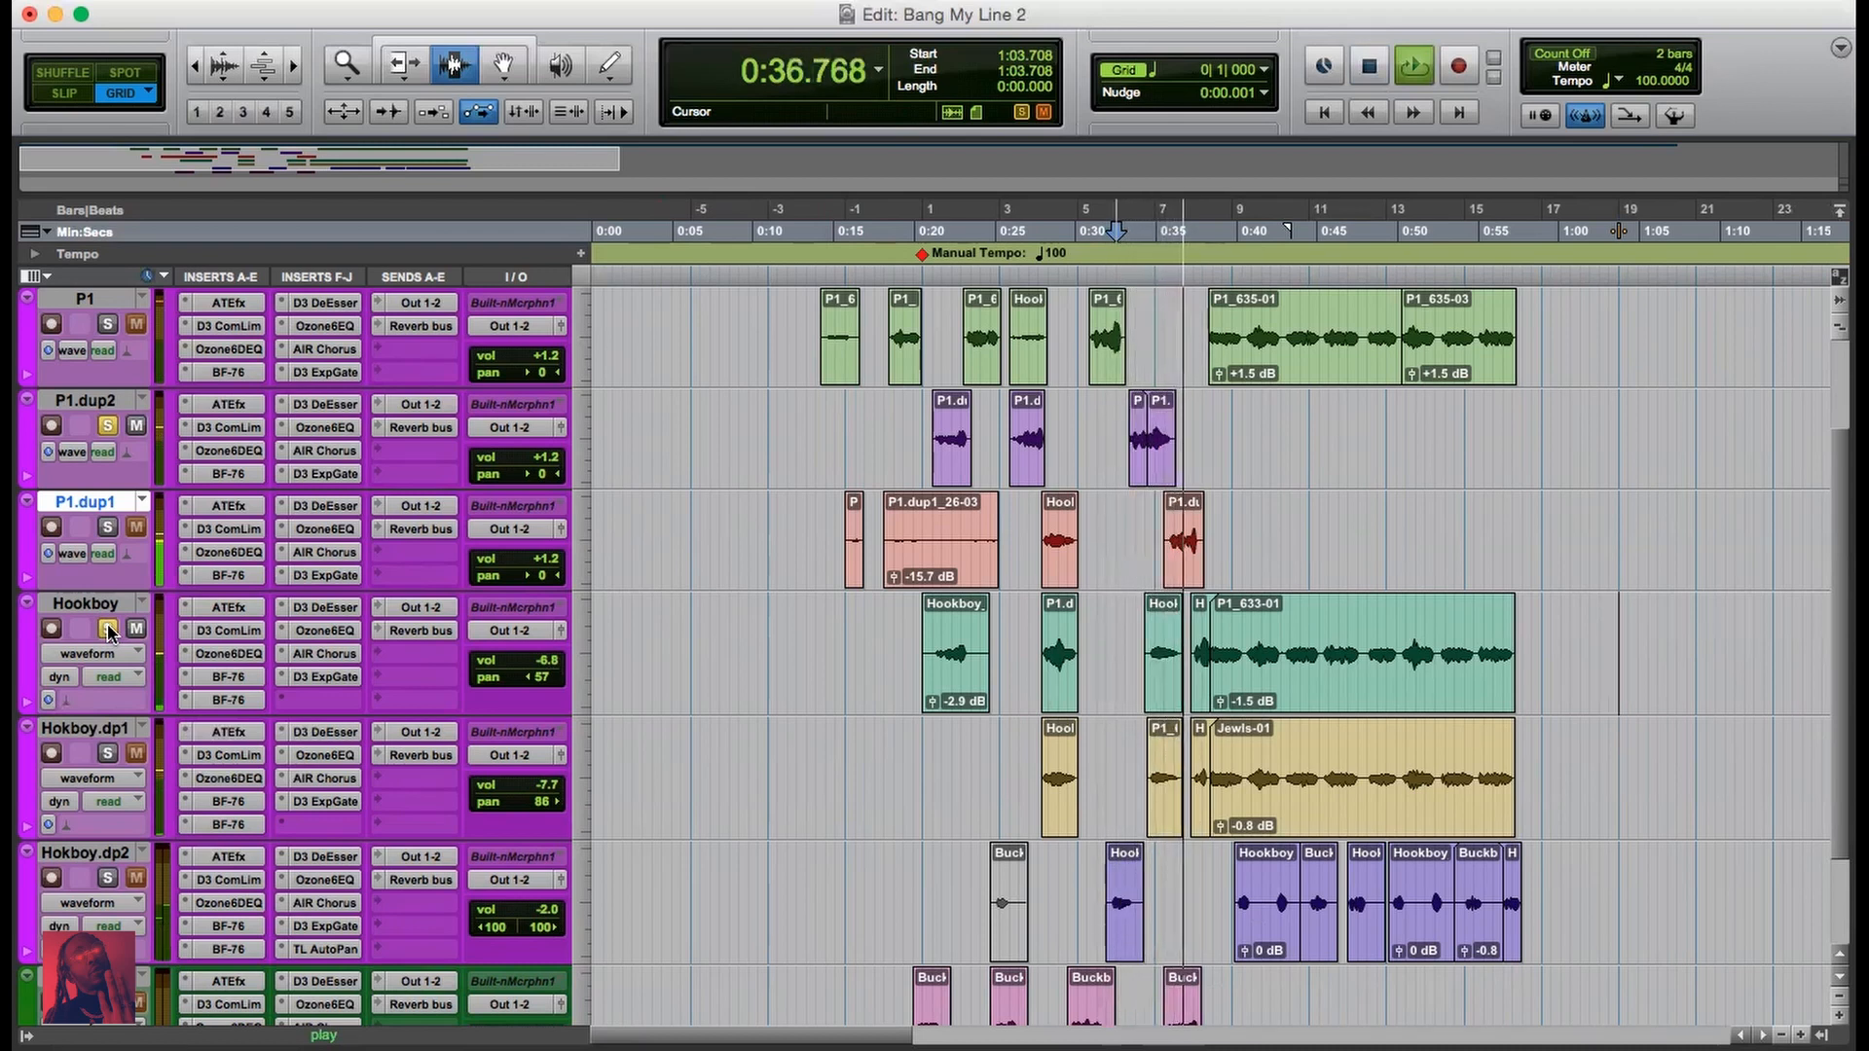
key("space")
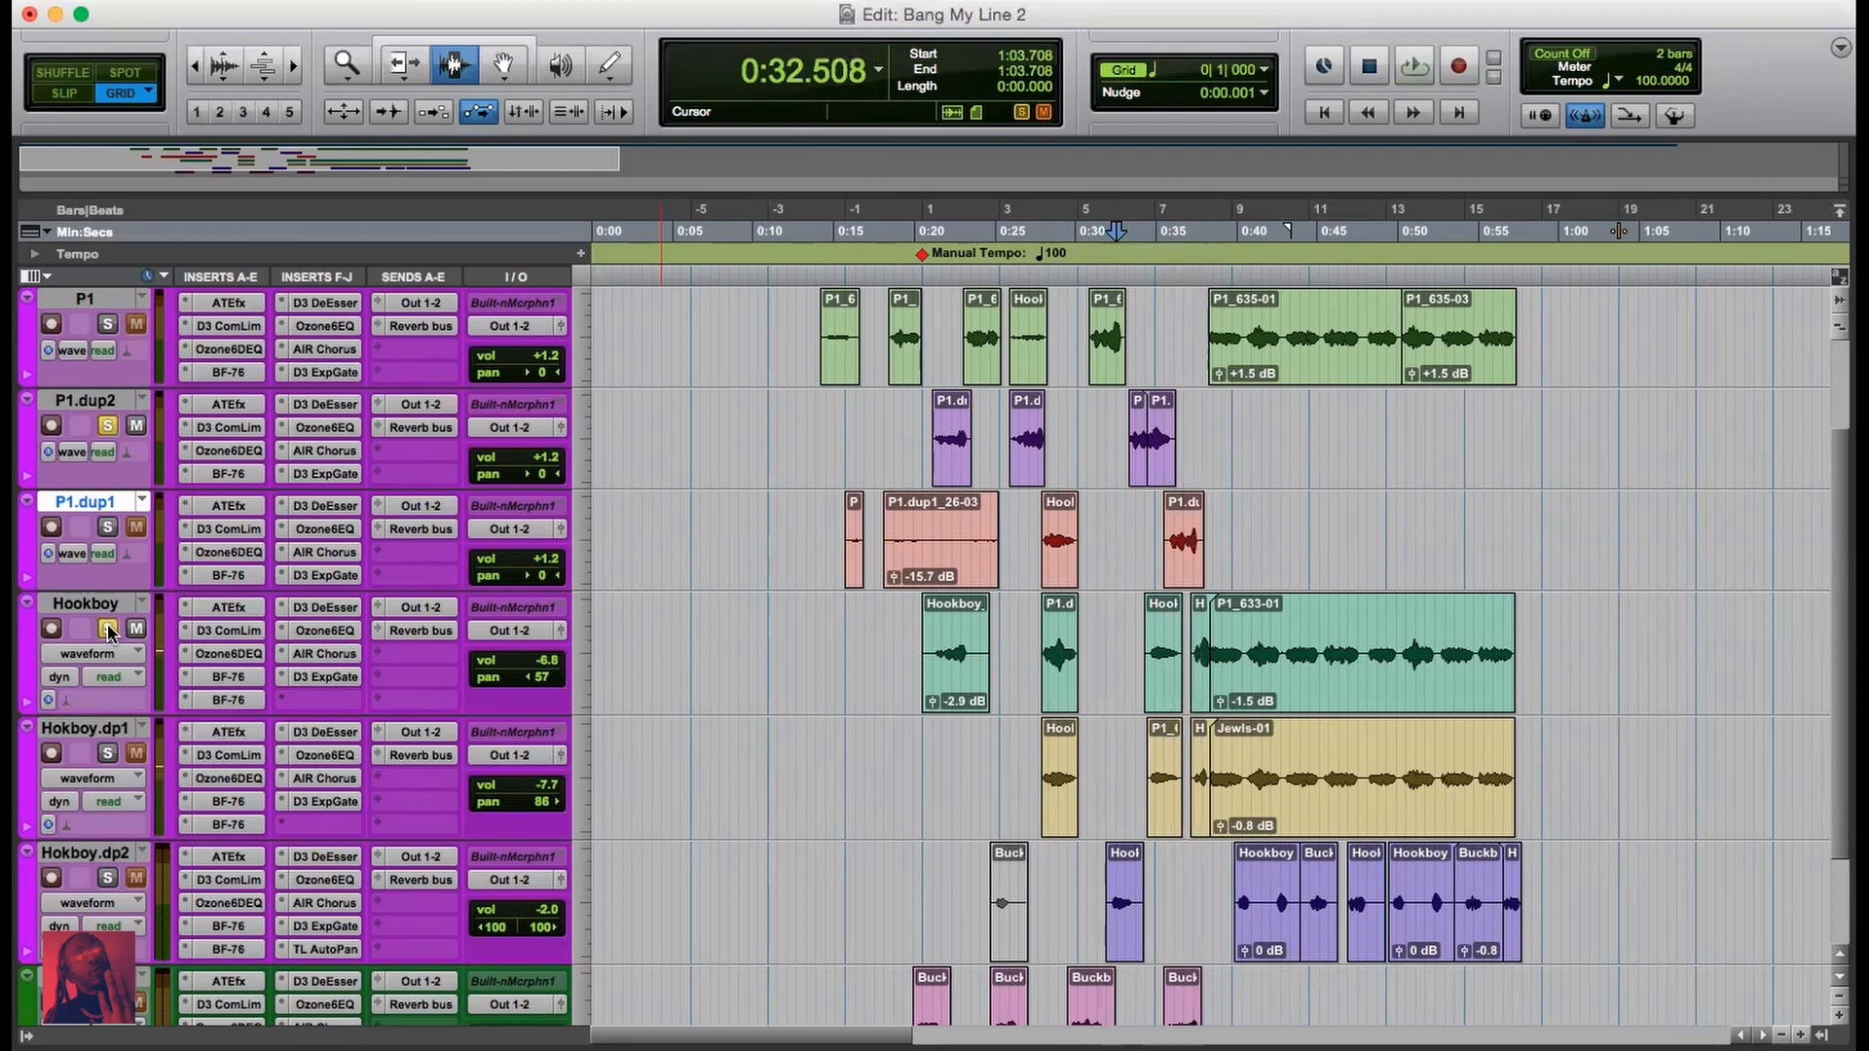
Step: Add Hokboy.dp1 to the solo and play all three vocal layers from 0:32.508
left_click(109, 754)
key("space")
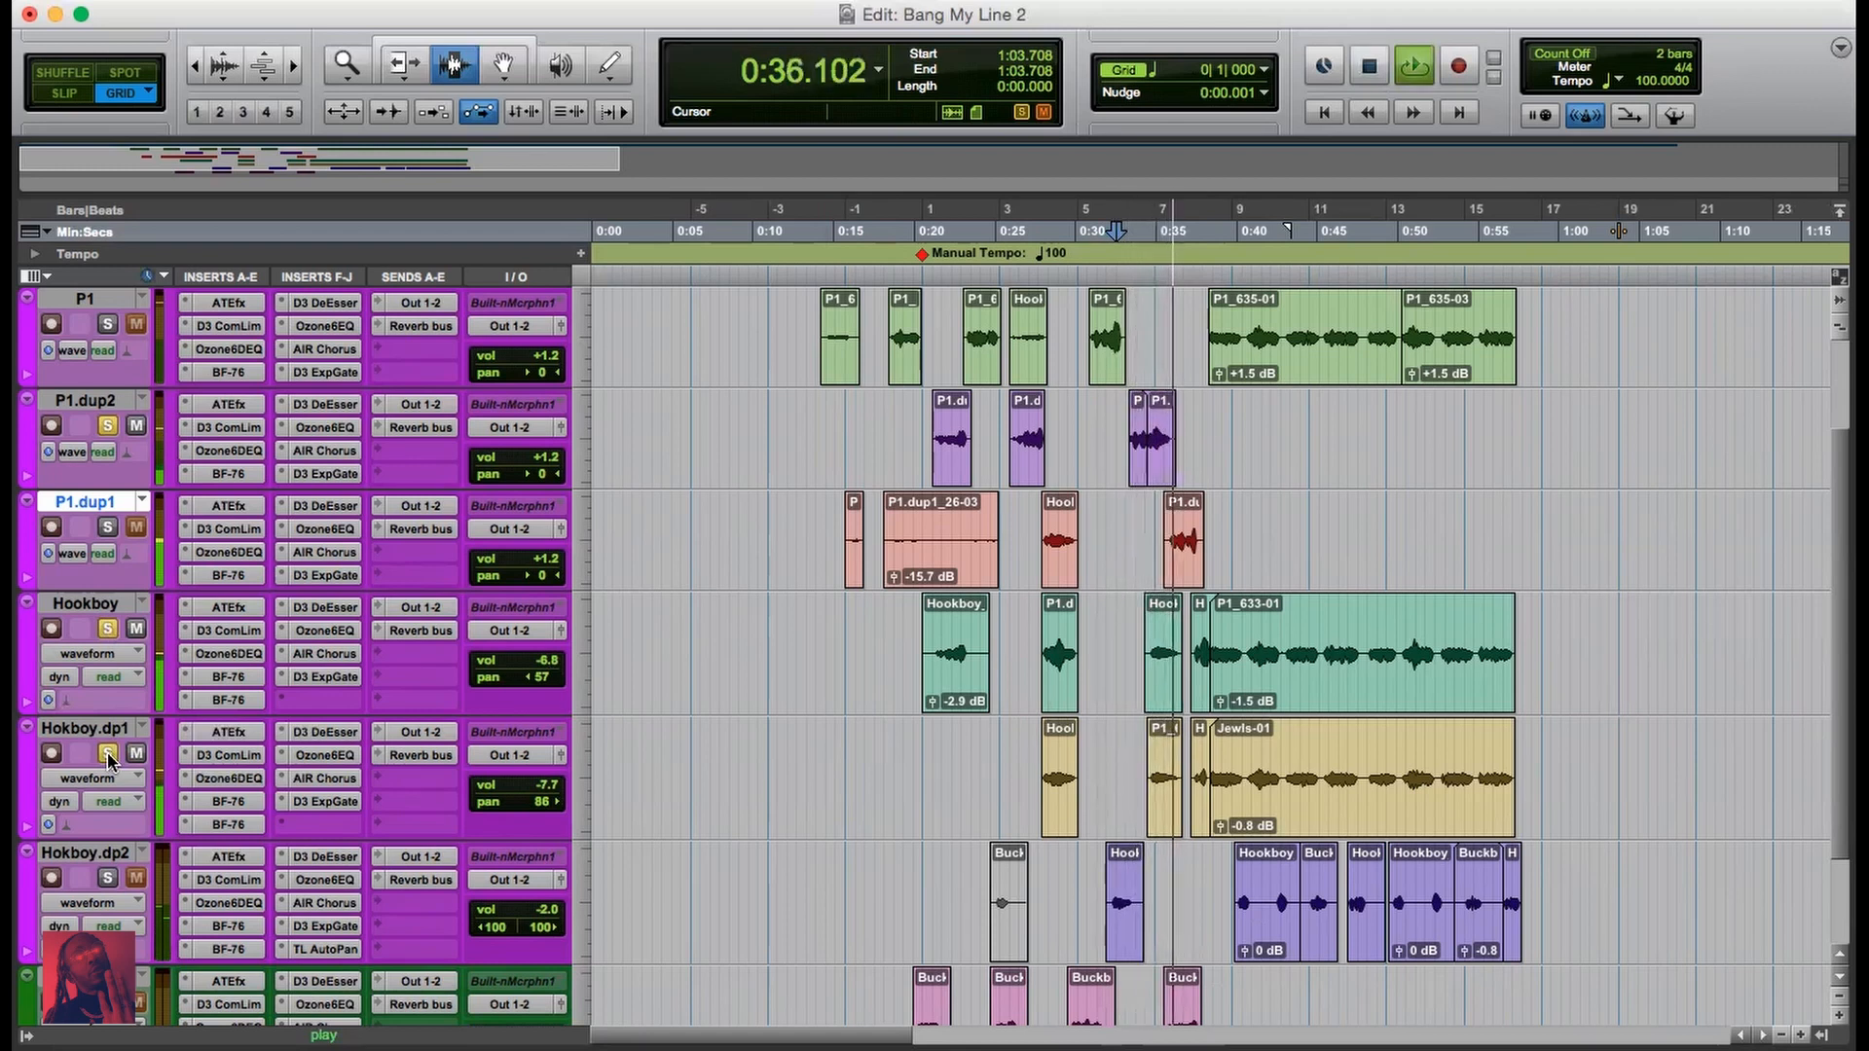
key("space")
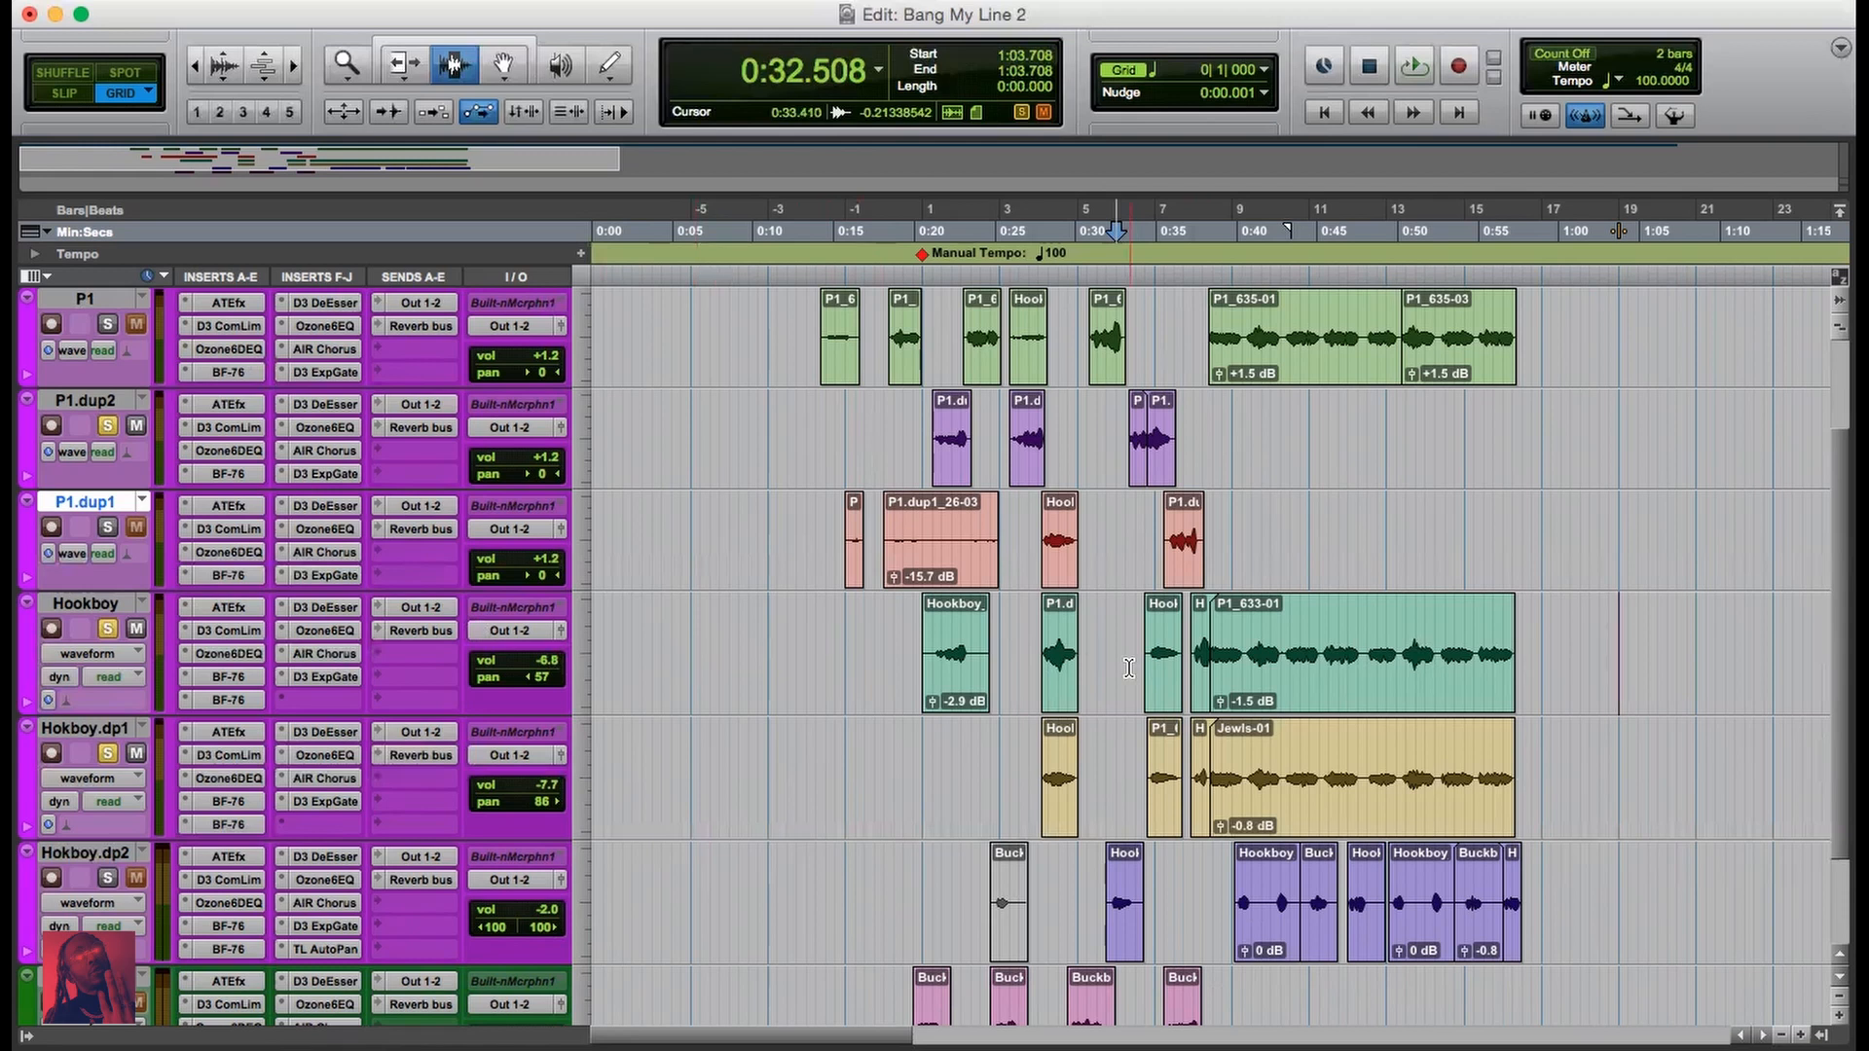
Step: Clear the track solos and play the full vocal arrangement from 0:17.508
scroll(1174, 654, "up", 2)
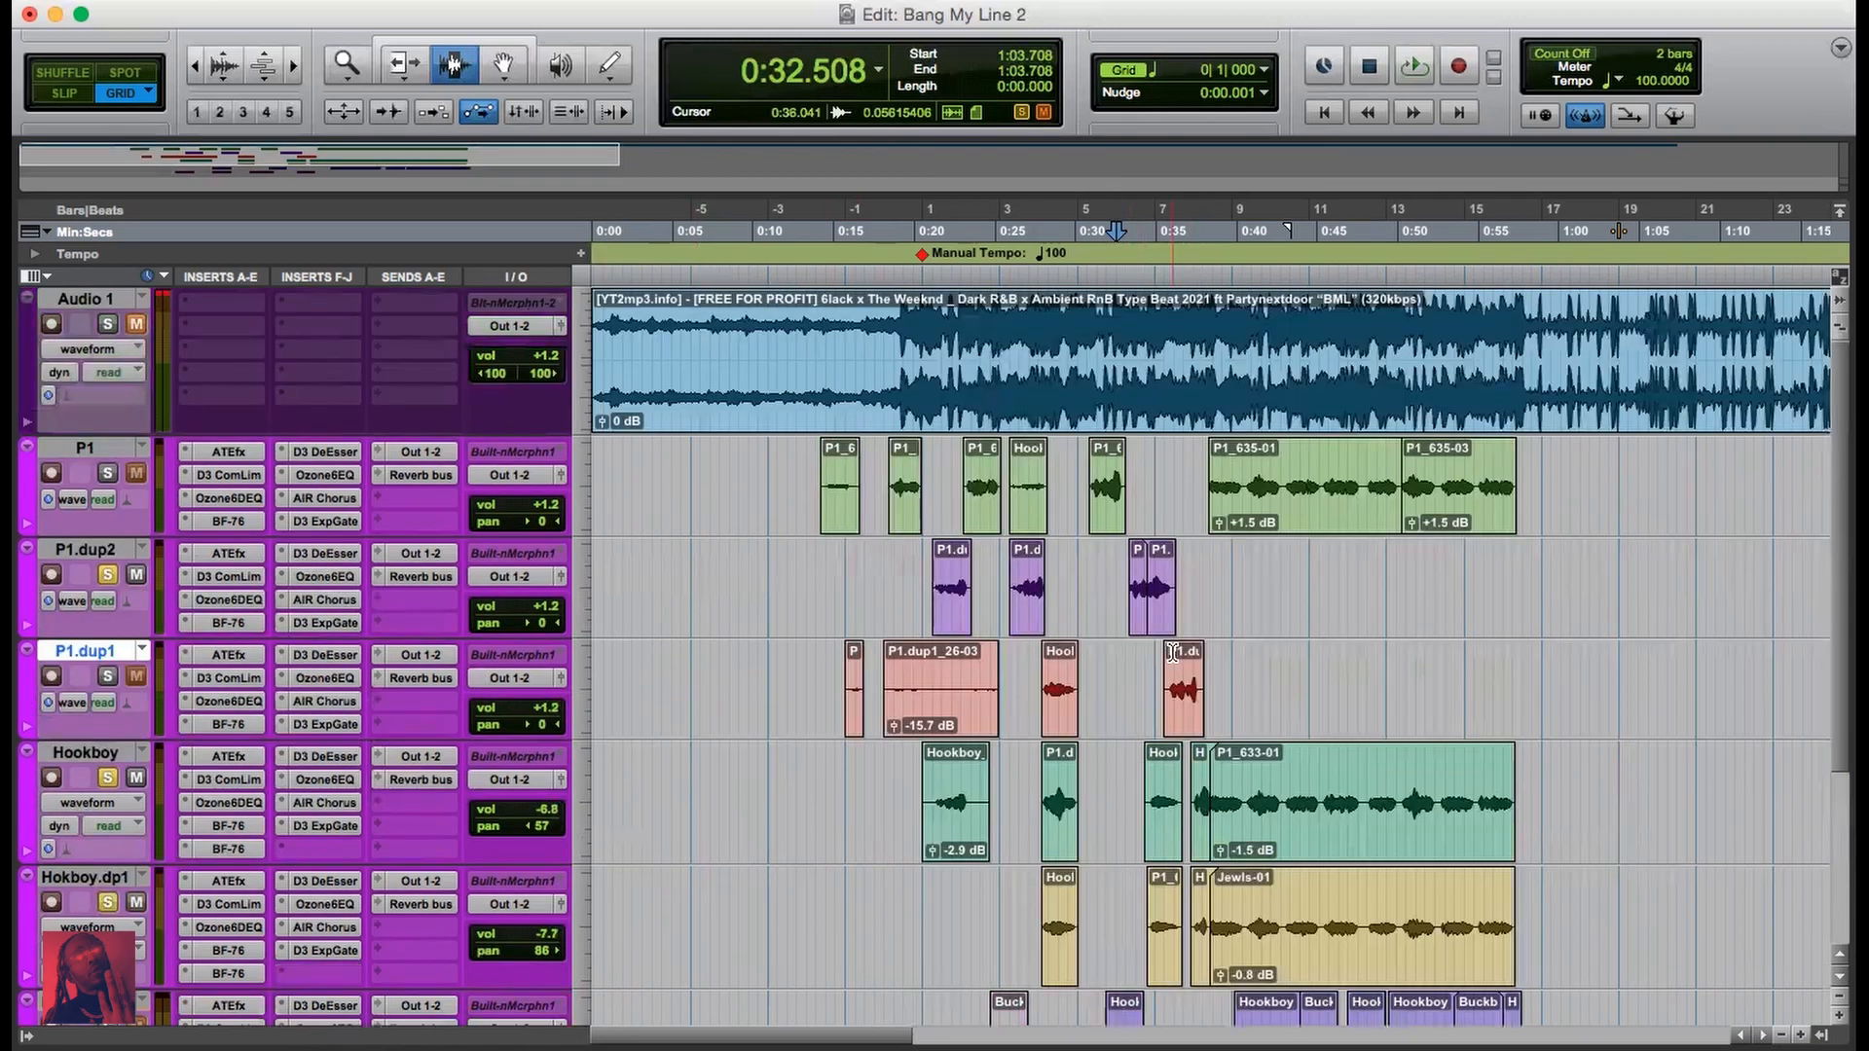
scroll(1174, 654, "right", 2)
scroll(1158, 584, "down", 2)
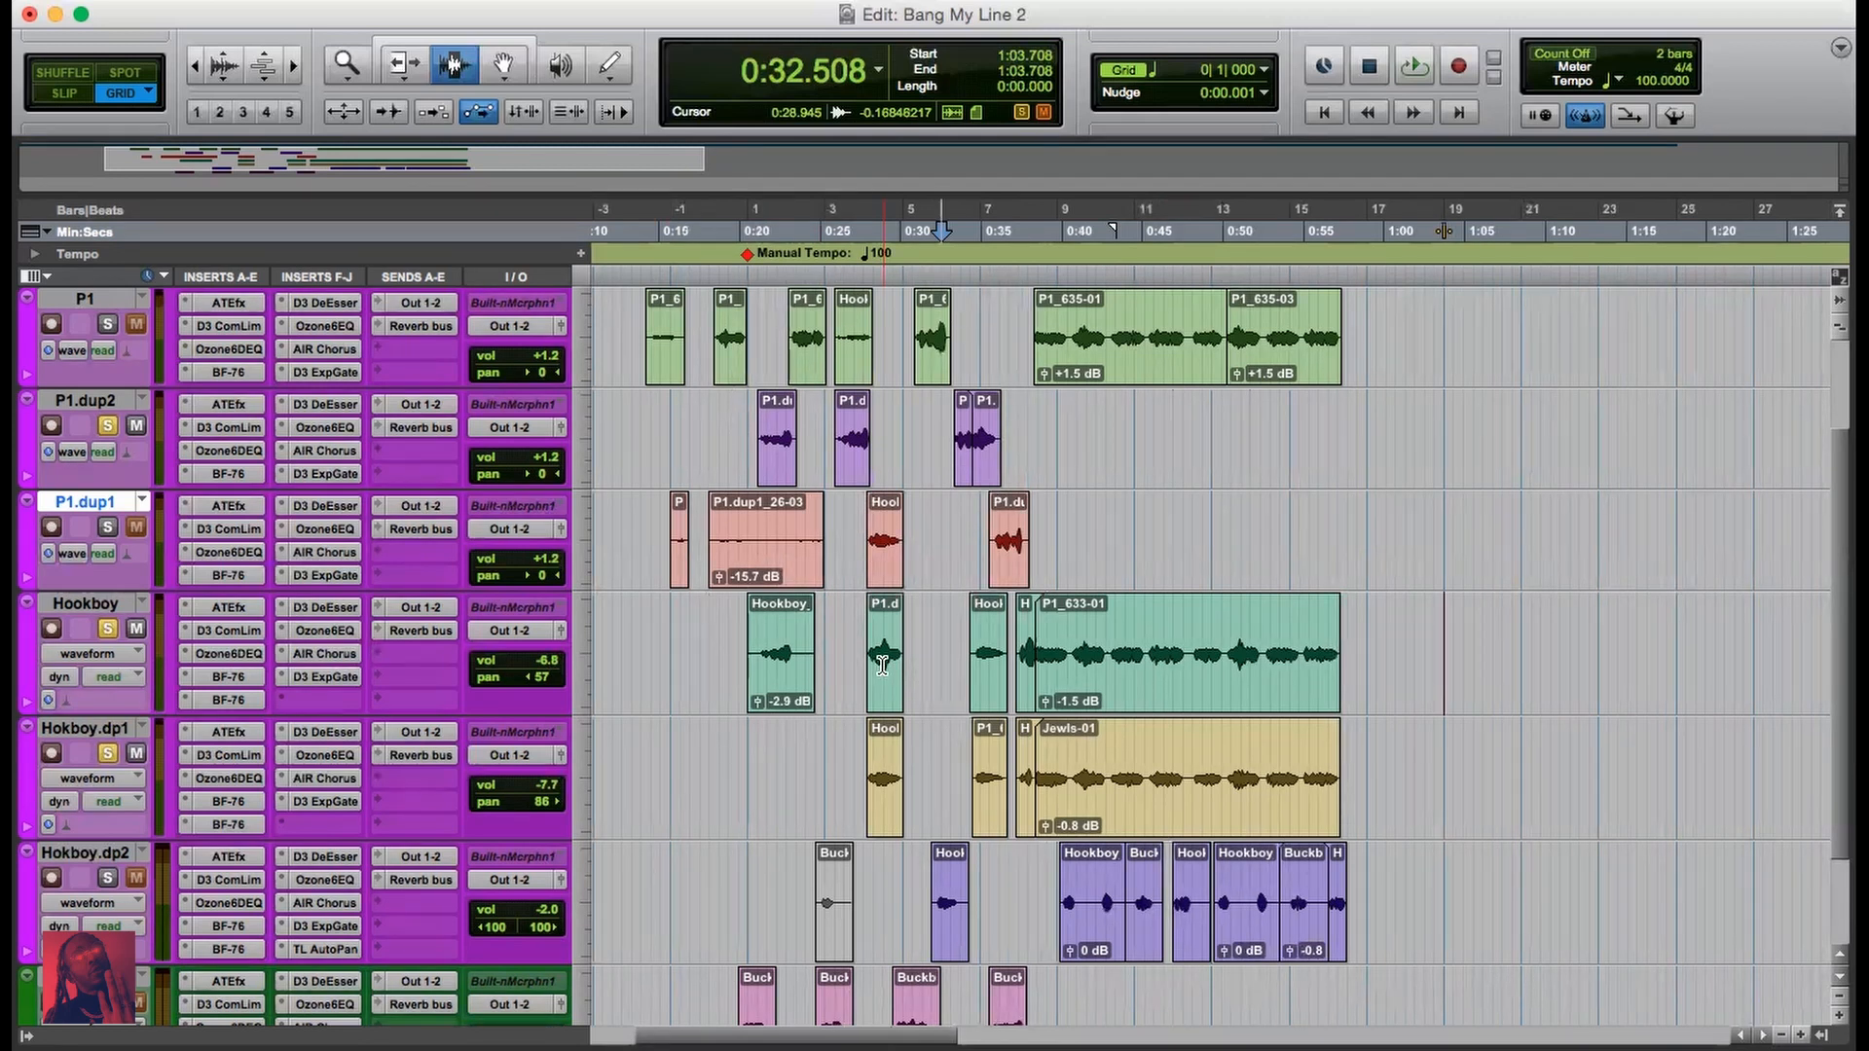
scroll(962, 570, "up", 3)
scroll(962, 571, "left", 2)
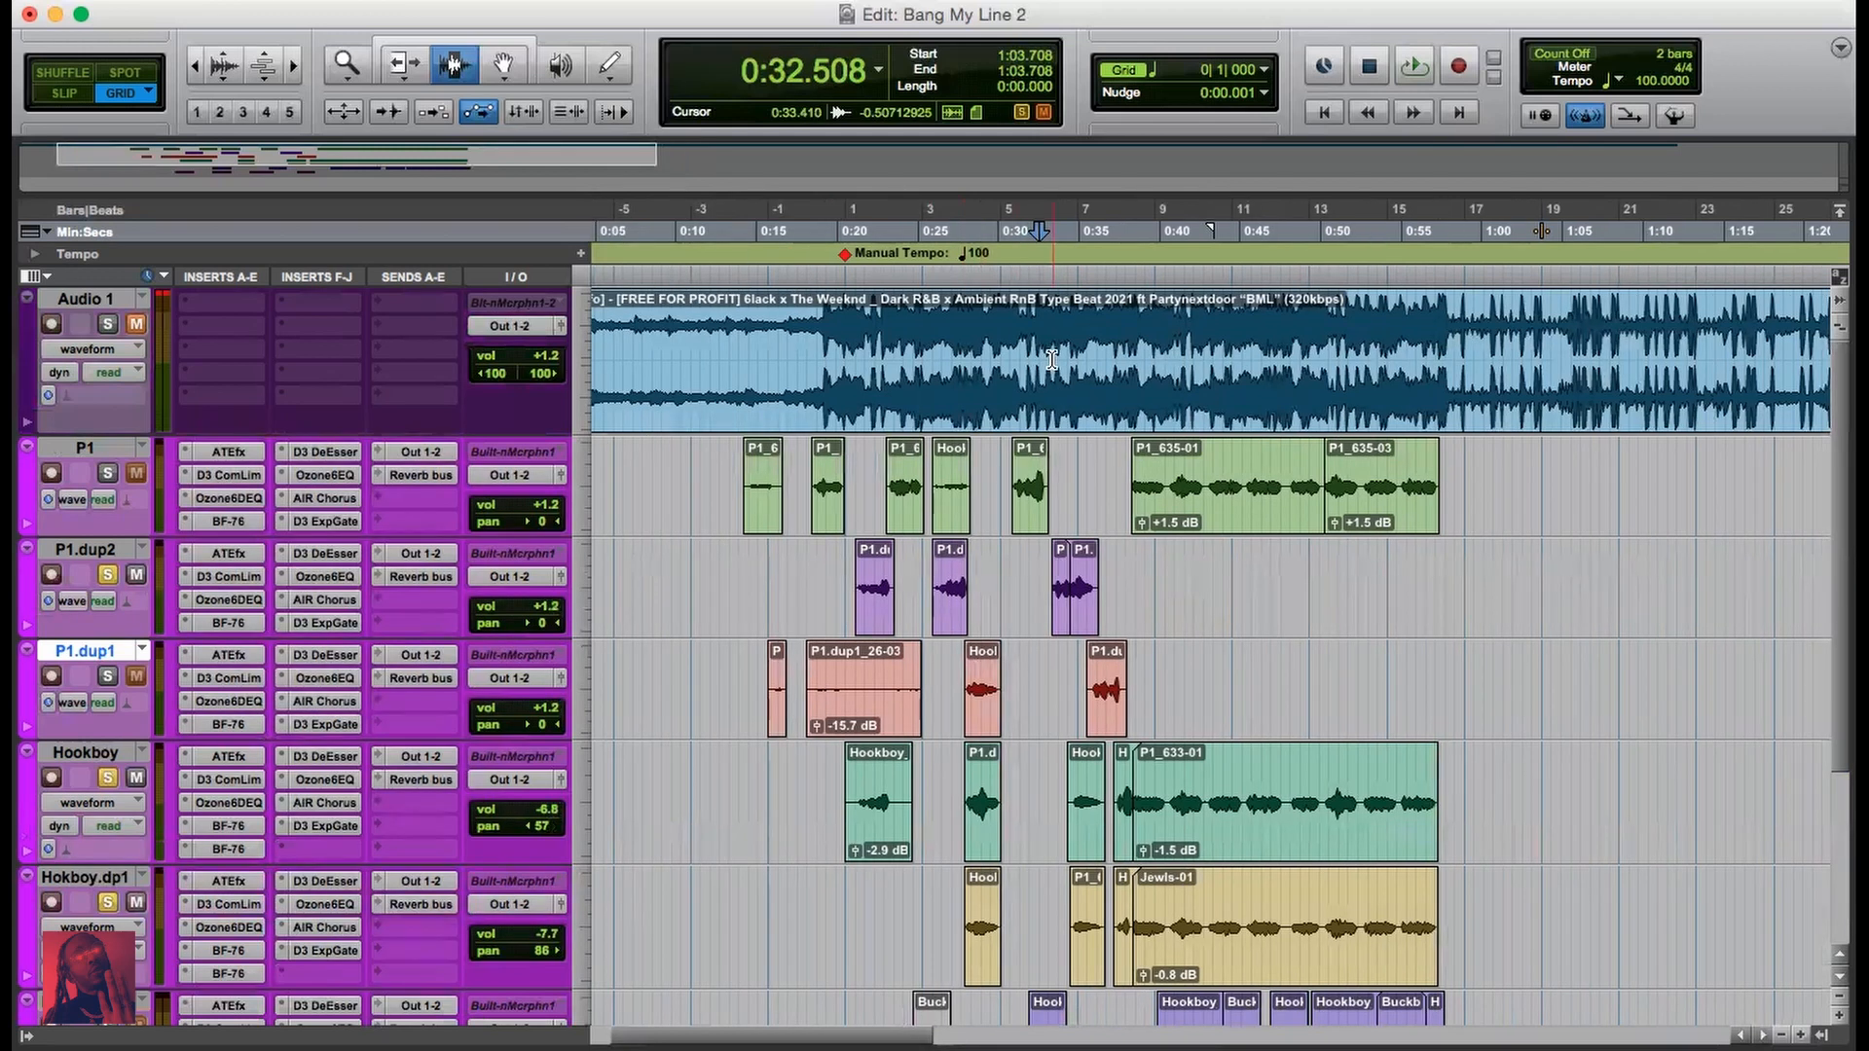
left_click(798, 231)
key("space")
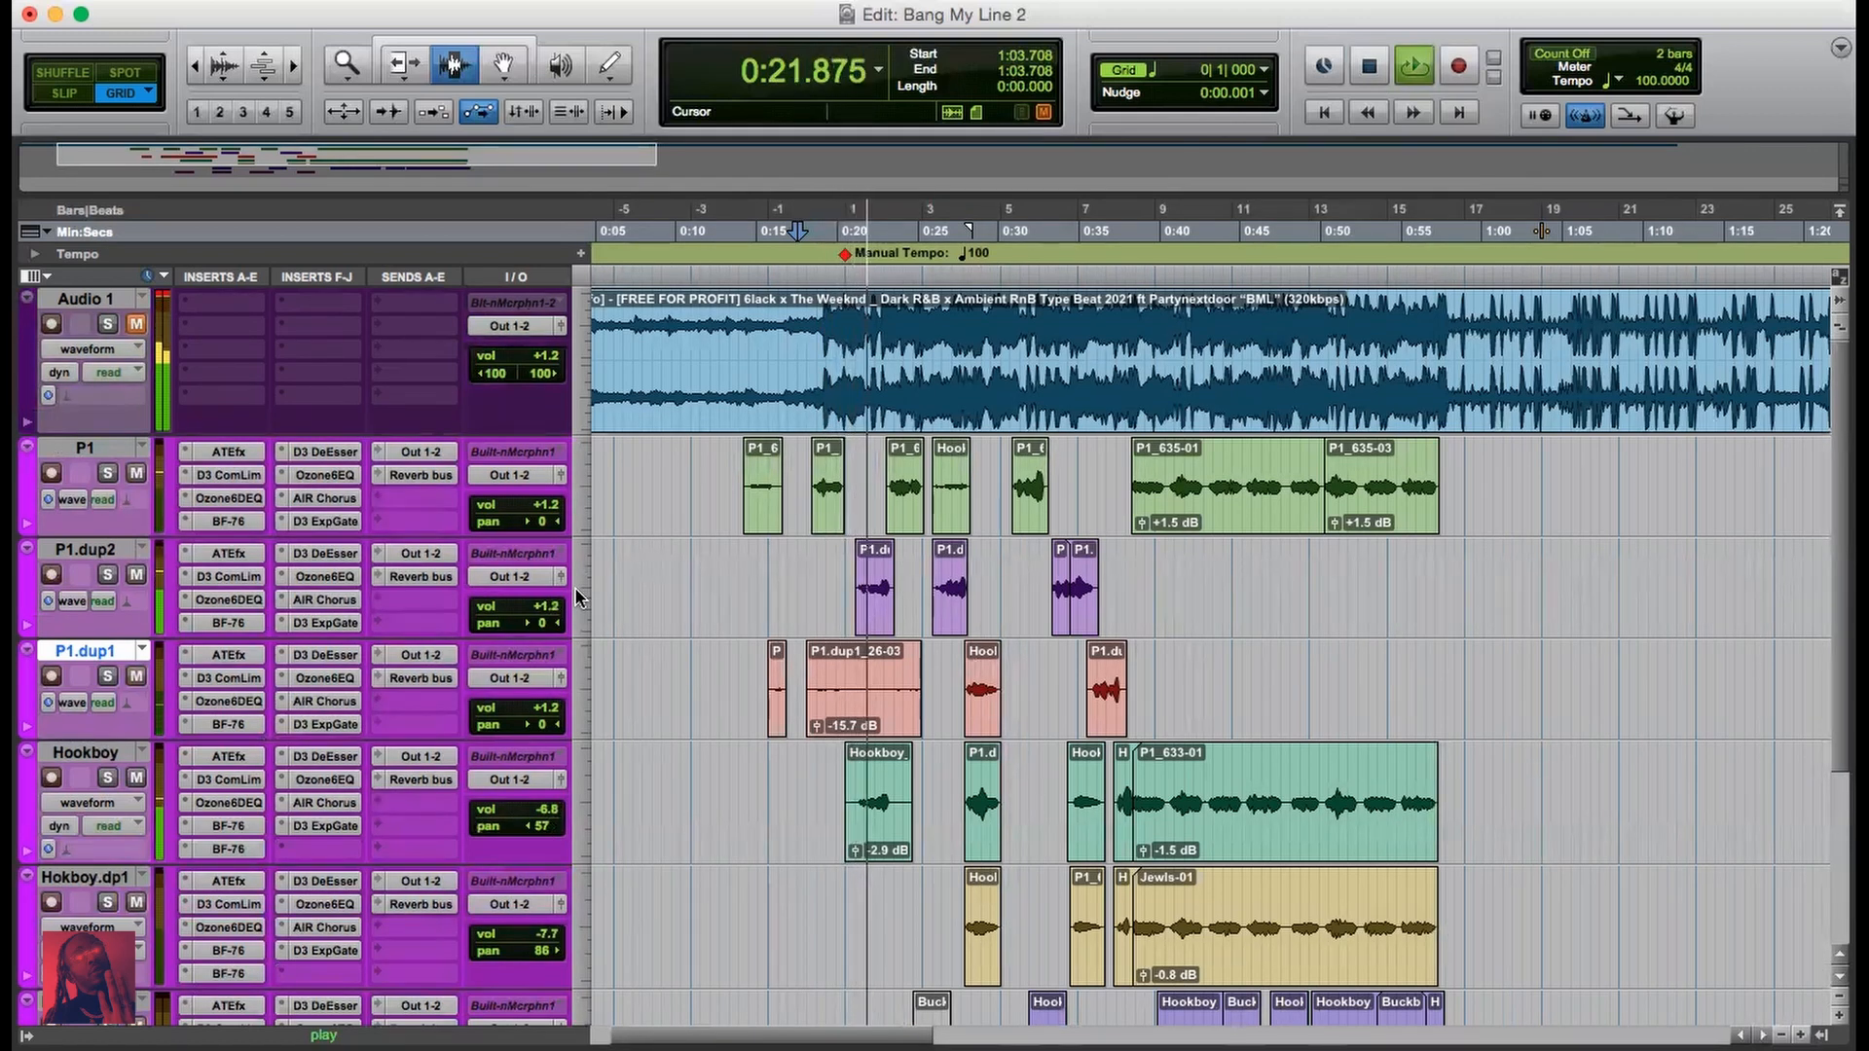
scroll(789, 788, "down", 3)
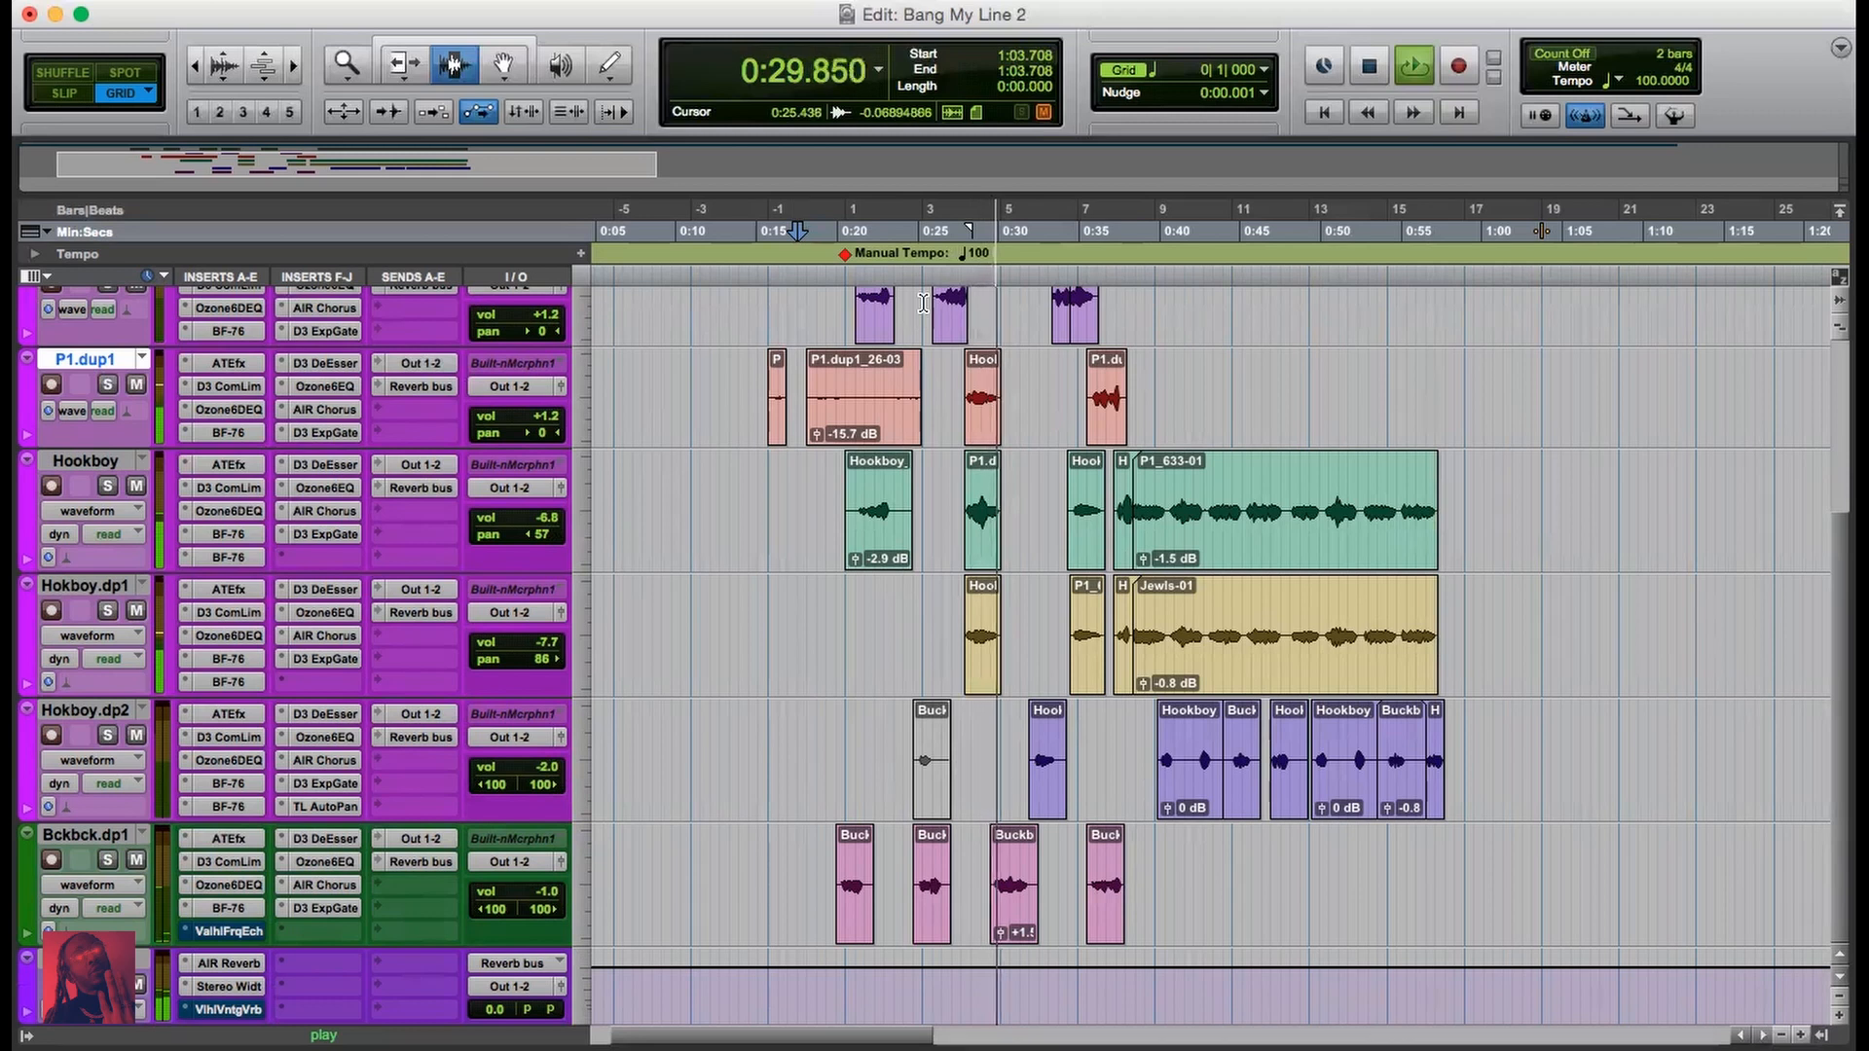
key("space")
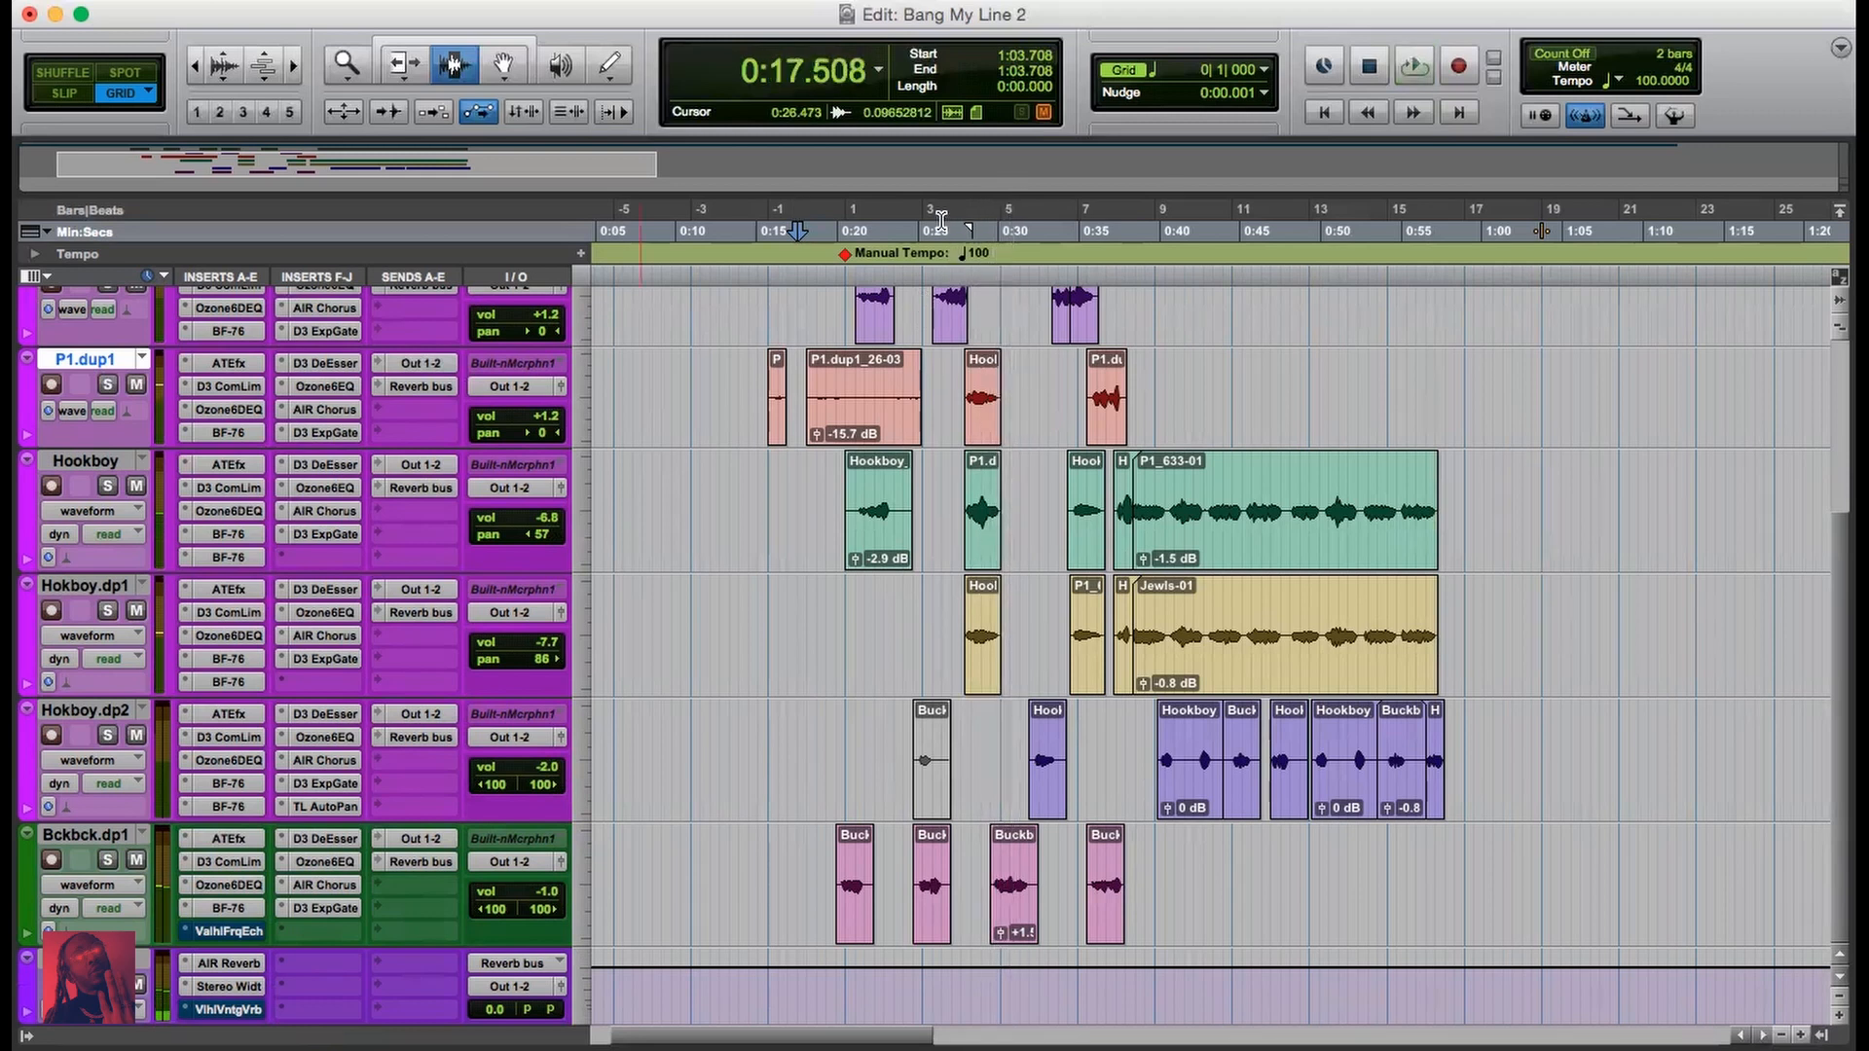
Step: Set the playback start to 0:26.508 and select 0:27.108 to 0:30.708 across the P1.dup1, Hookboy and Hokboy.dp1 tracks
left_click(942, 220)
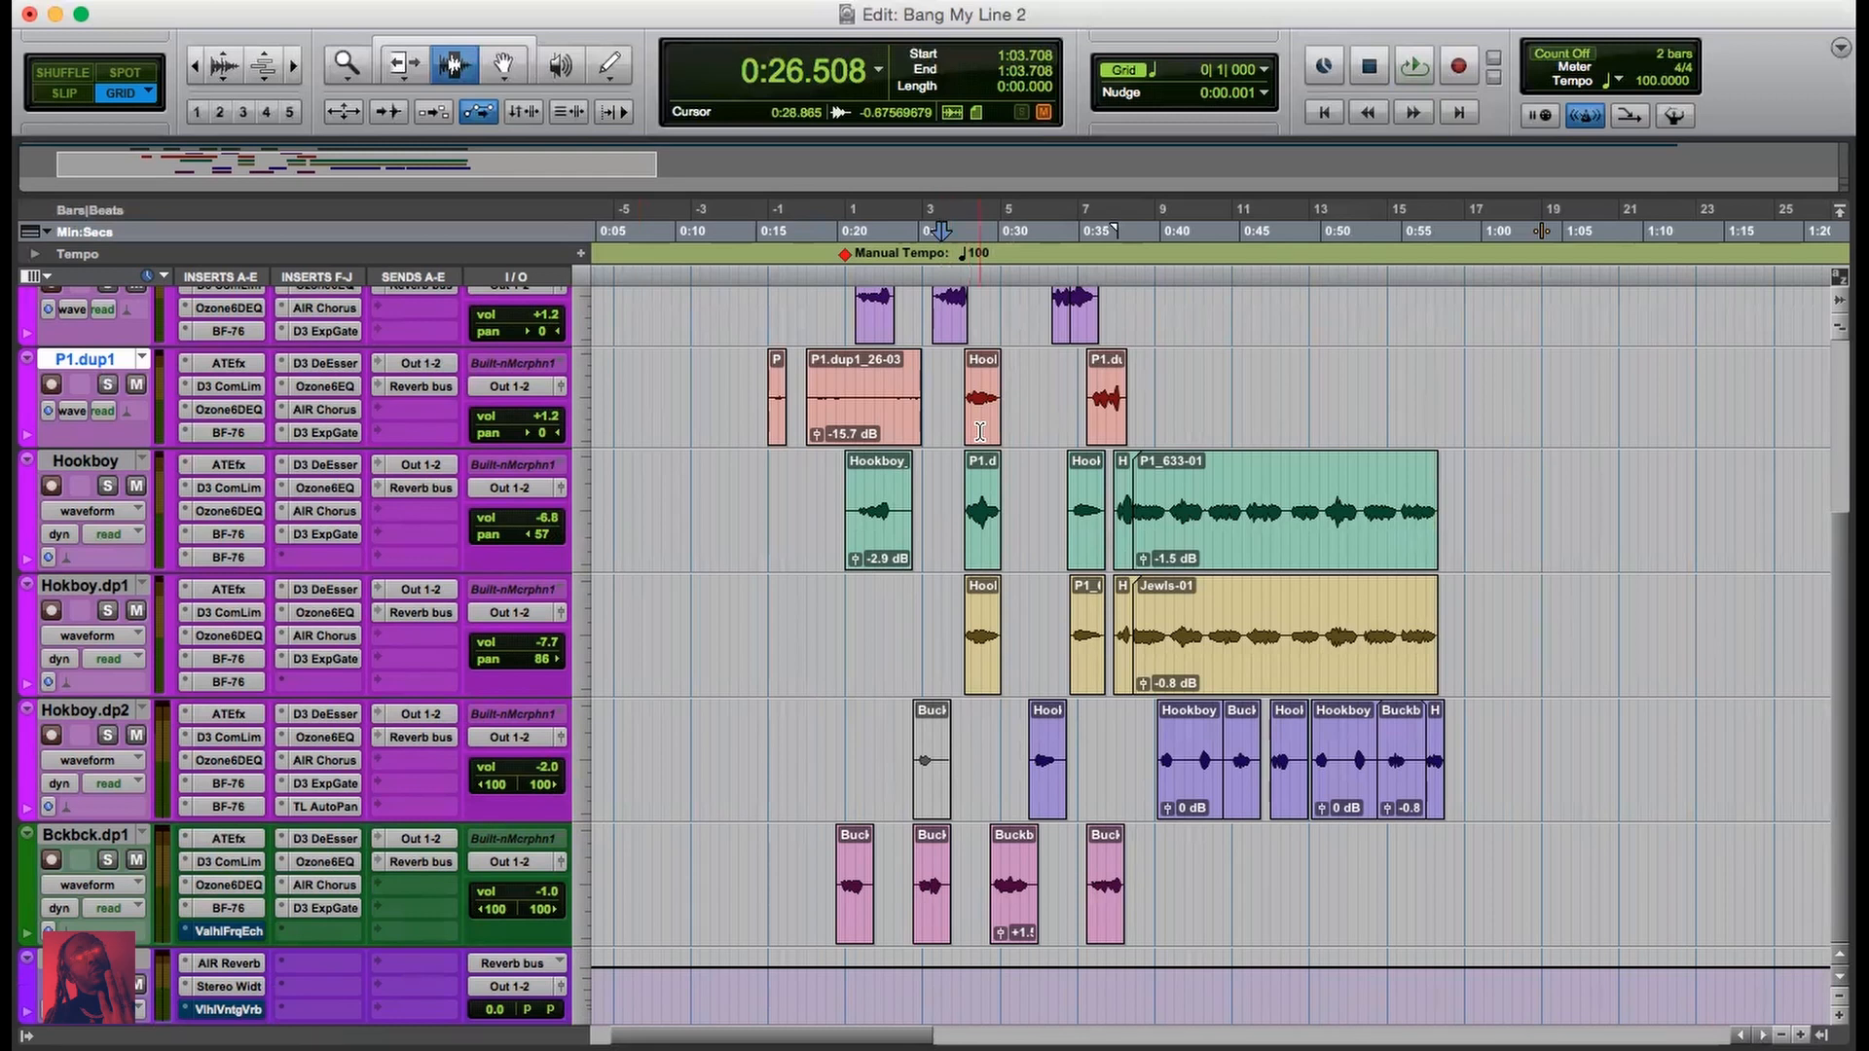
scroll(928, 455, "up", 1)
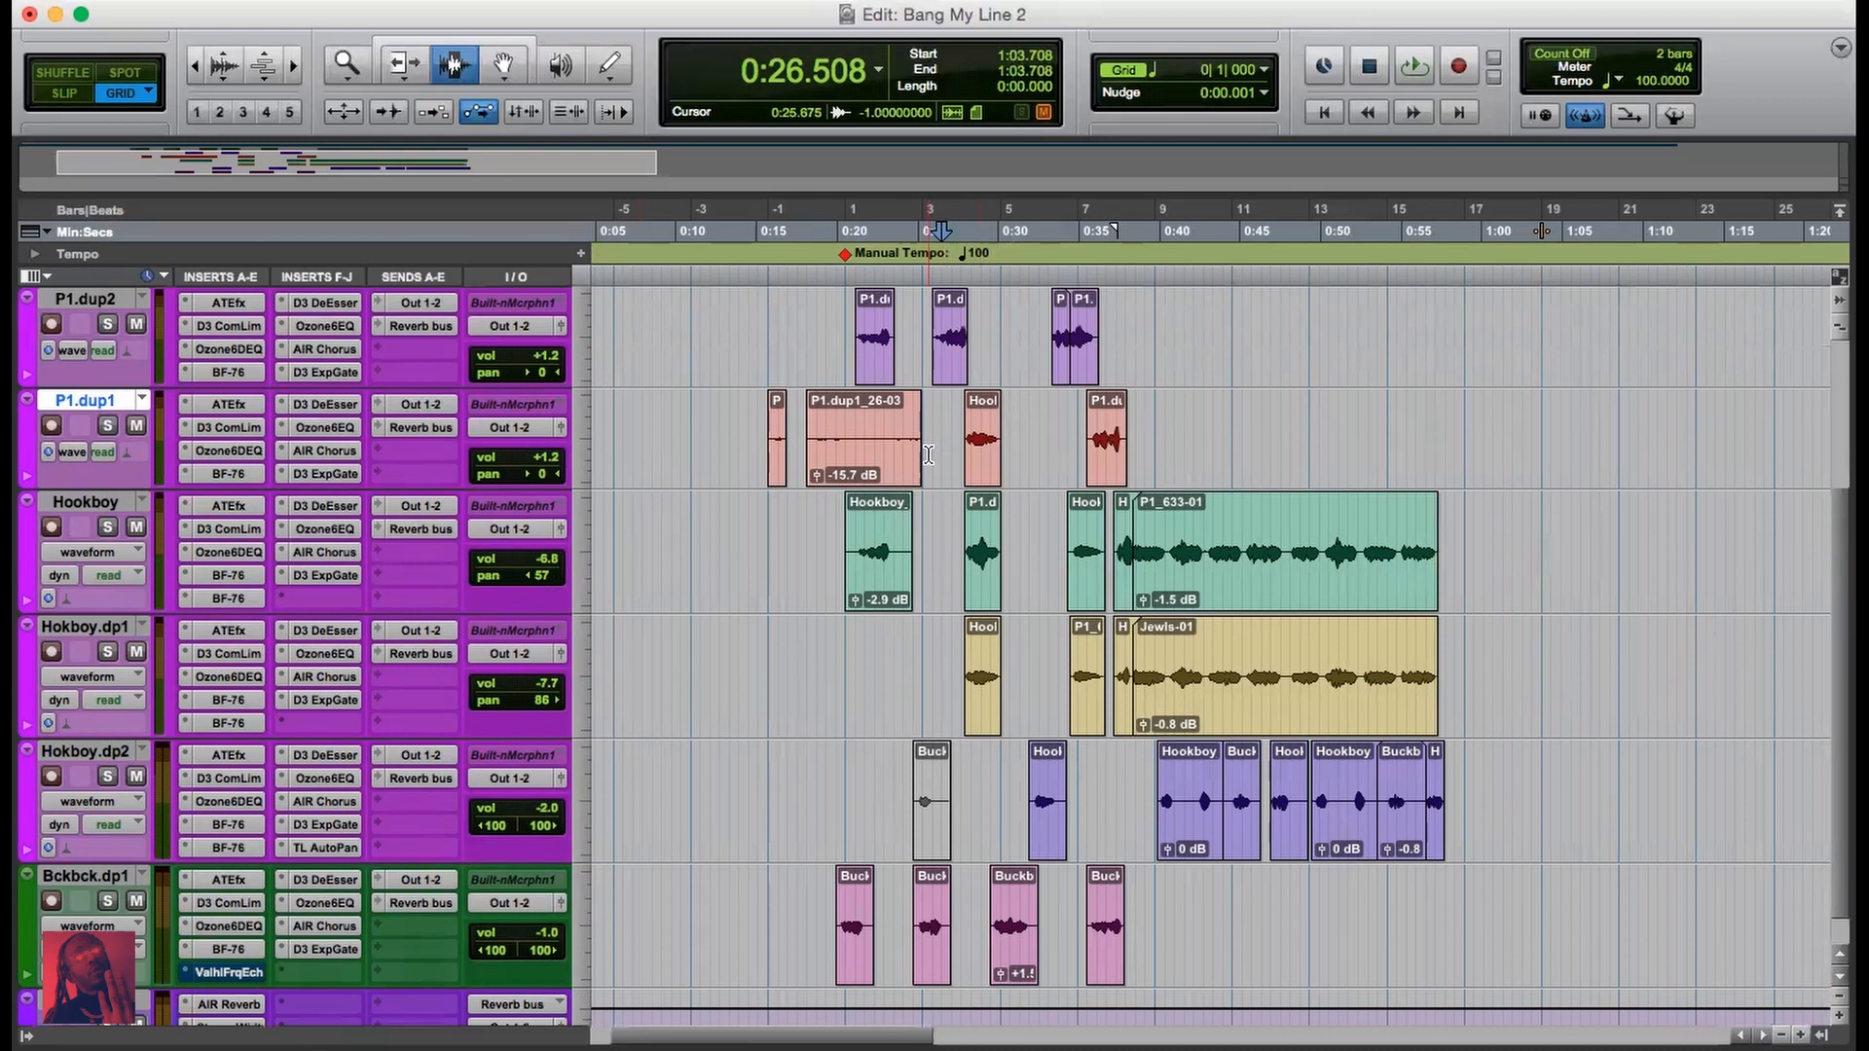
scroll(927, 455, "up", 5)
scroll(949, 571, "down", 5)
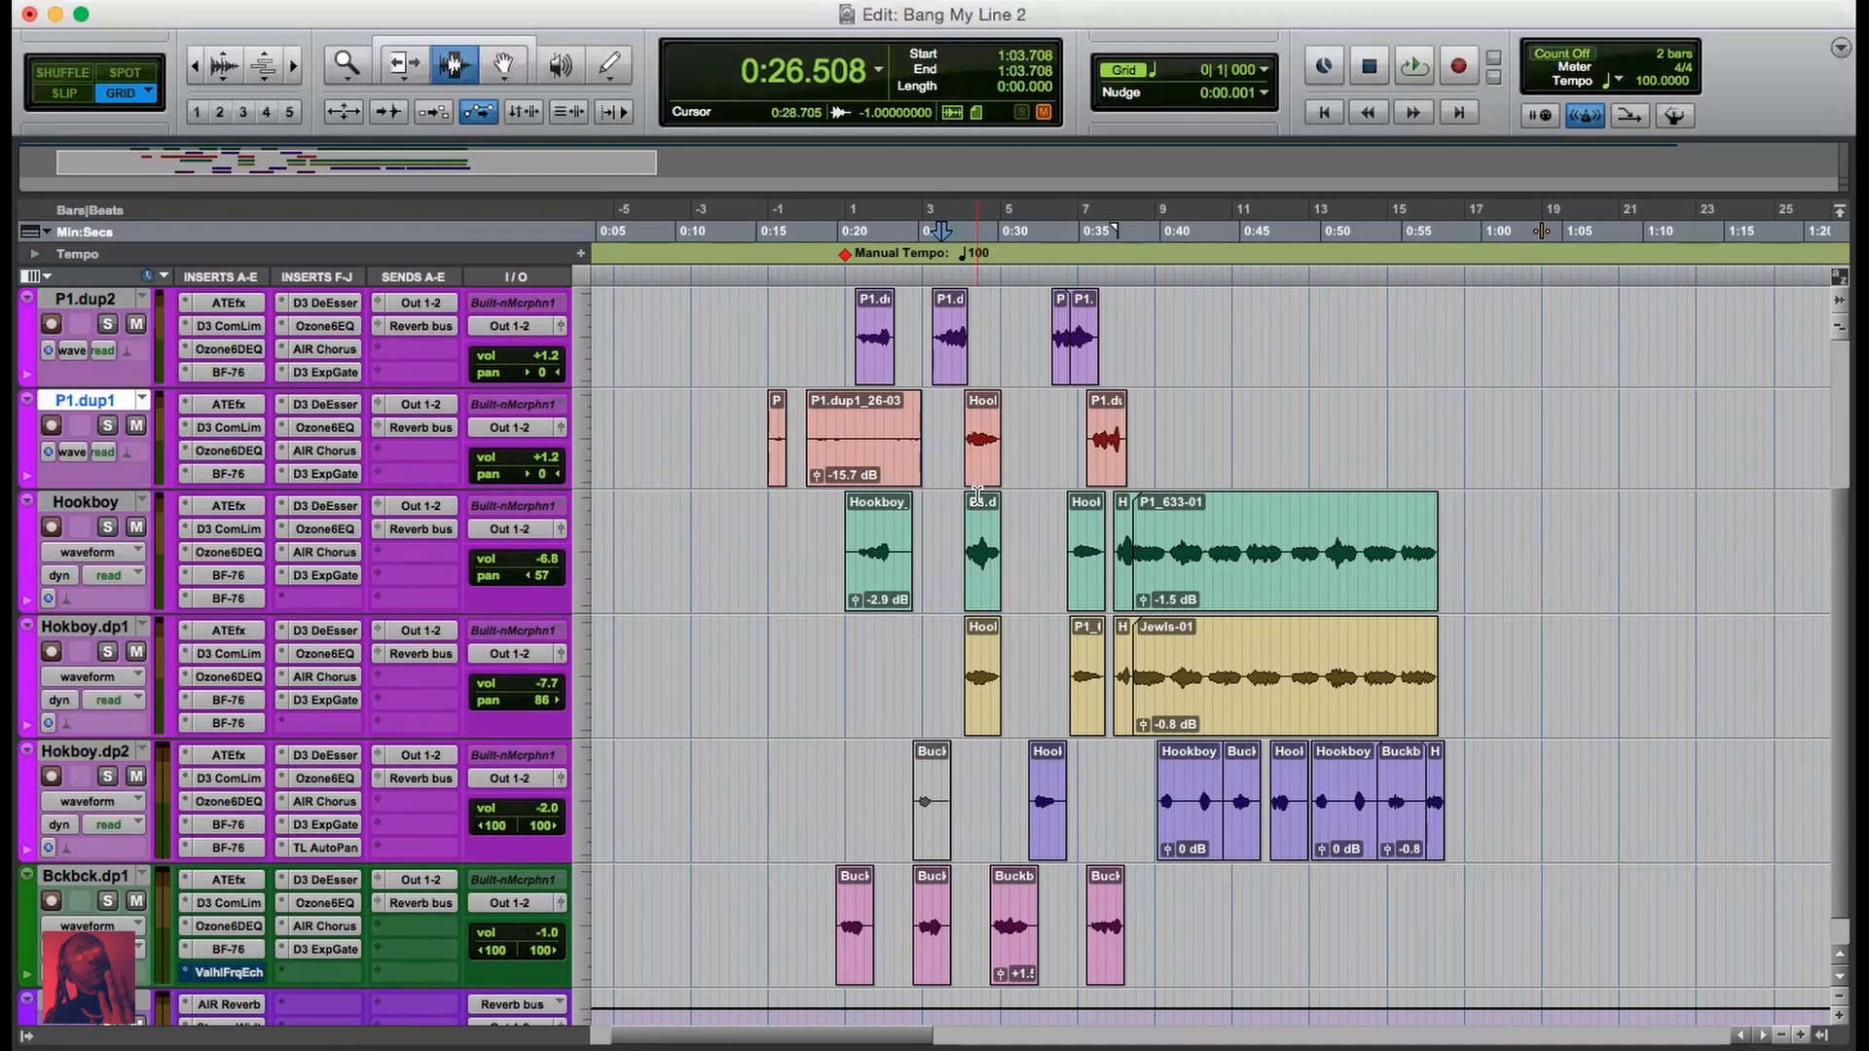
left_click(296, 66)
scroll(972, 553, "left", 10)
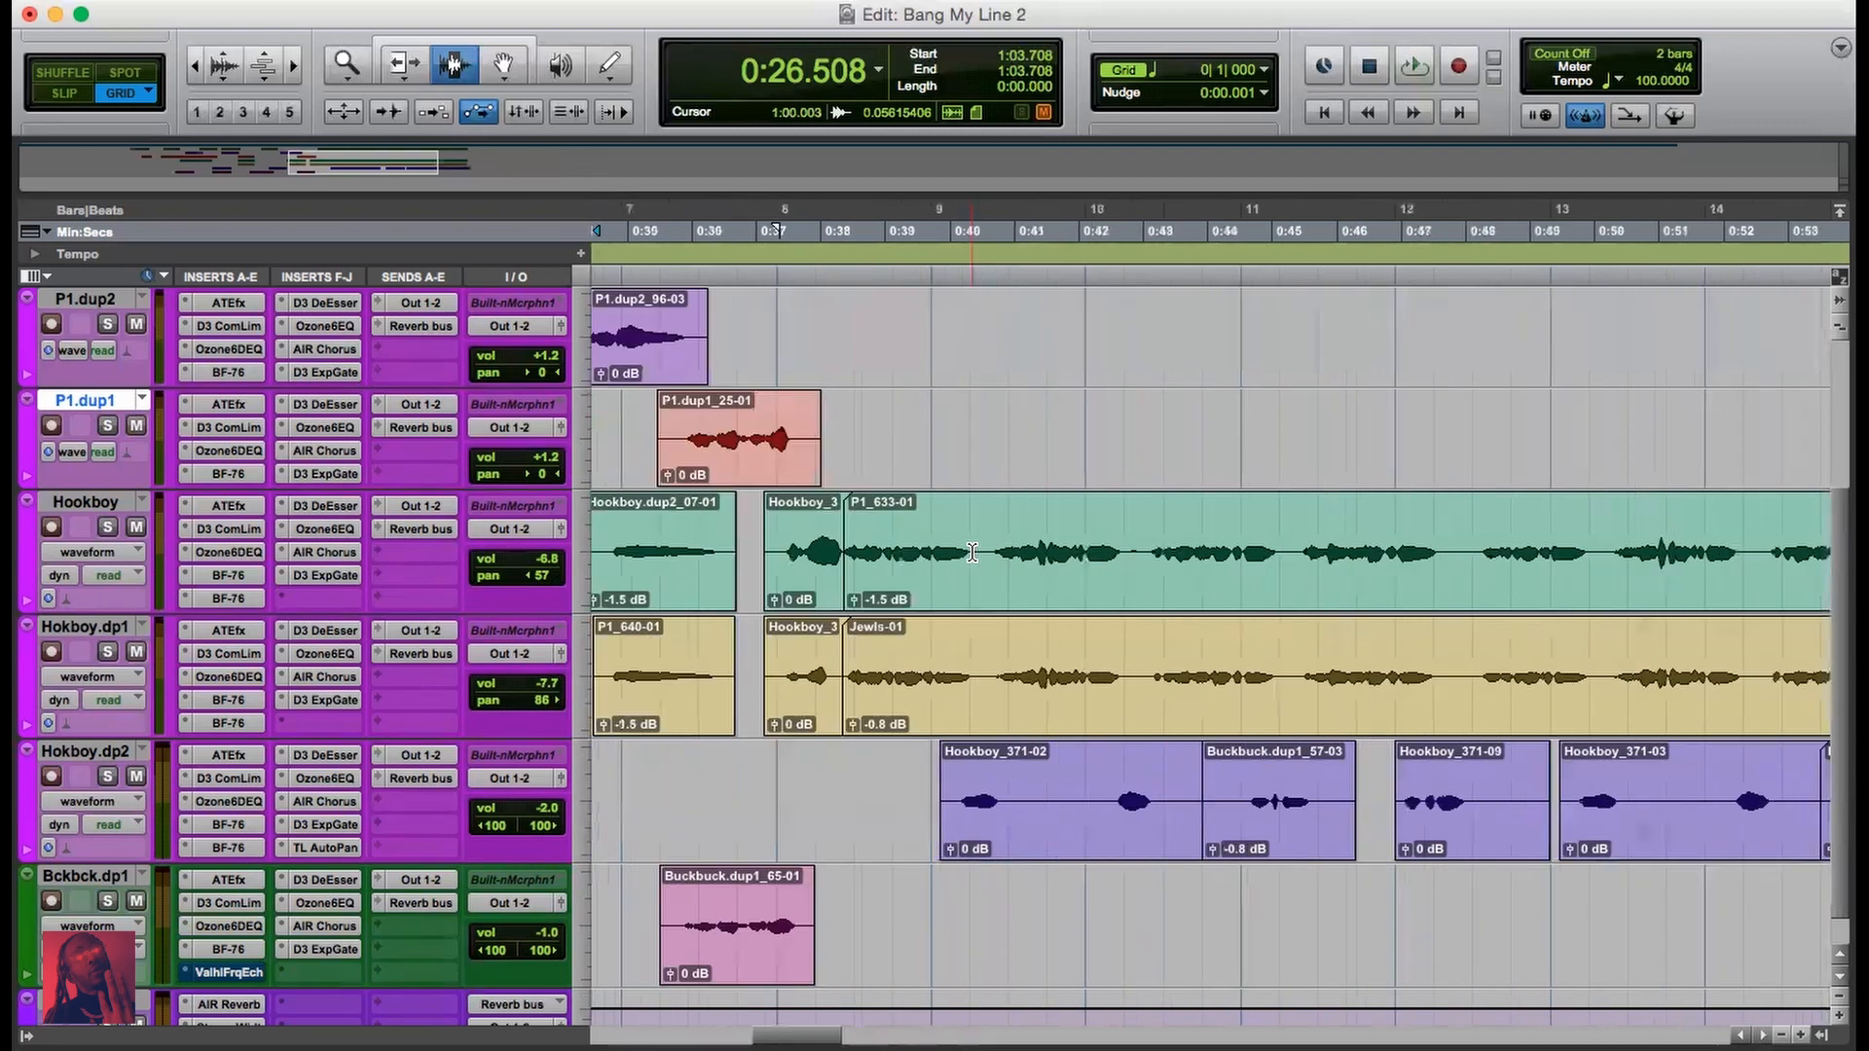
scroll(972, 553, "left", 10)
left_click_drag(971, 429, 1218, 699)
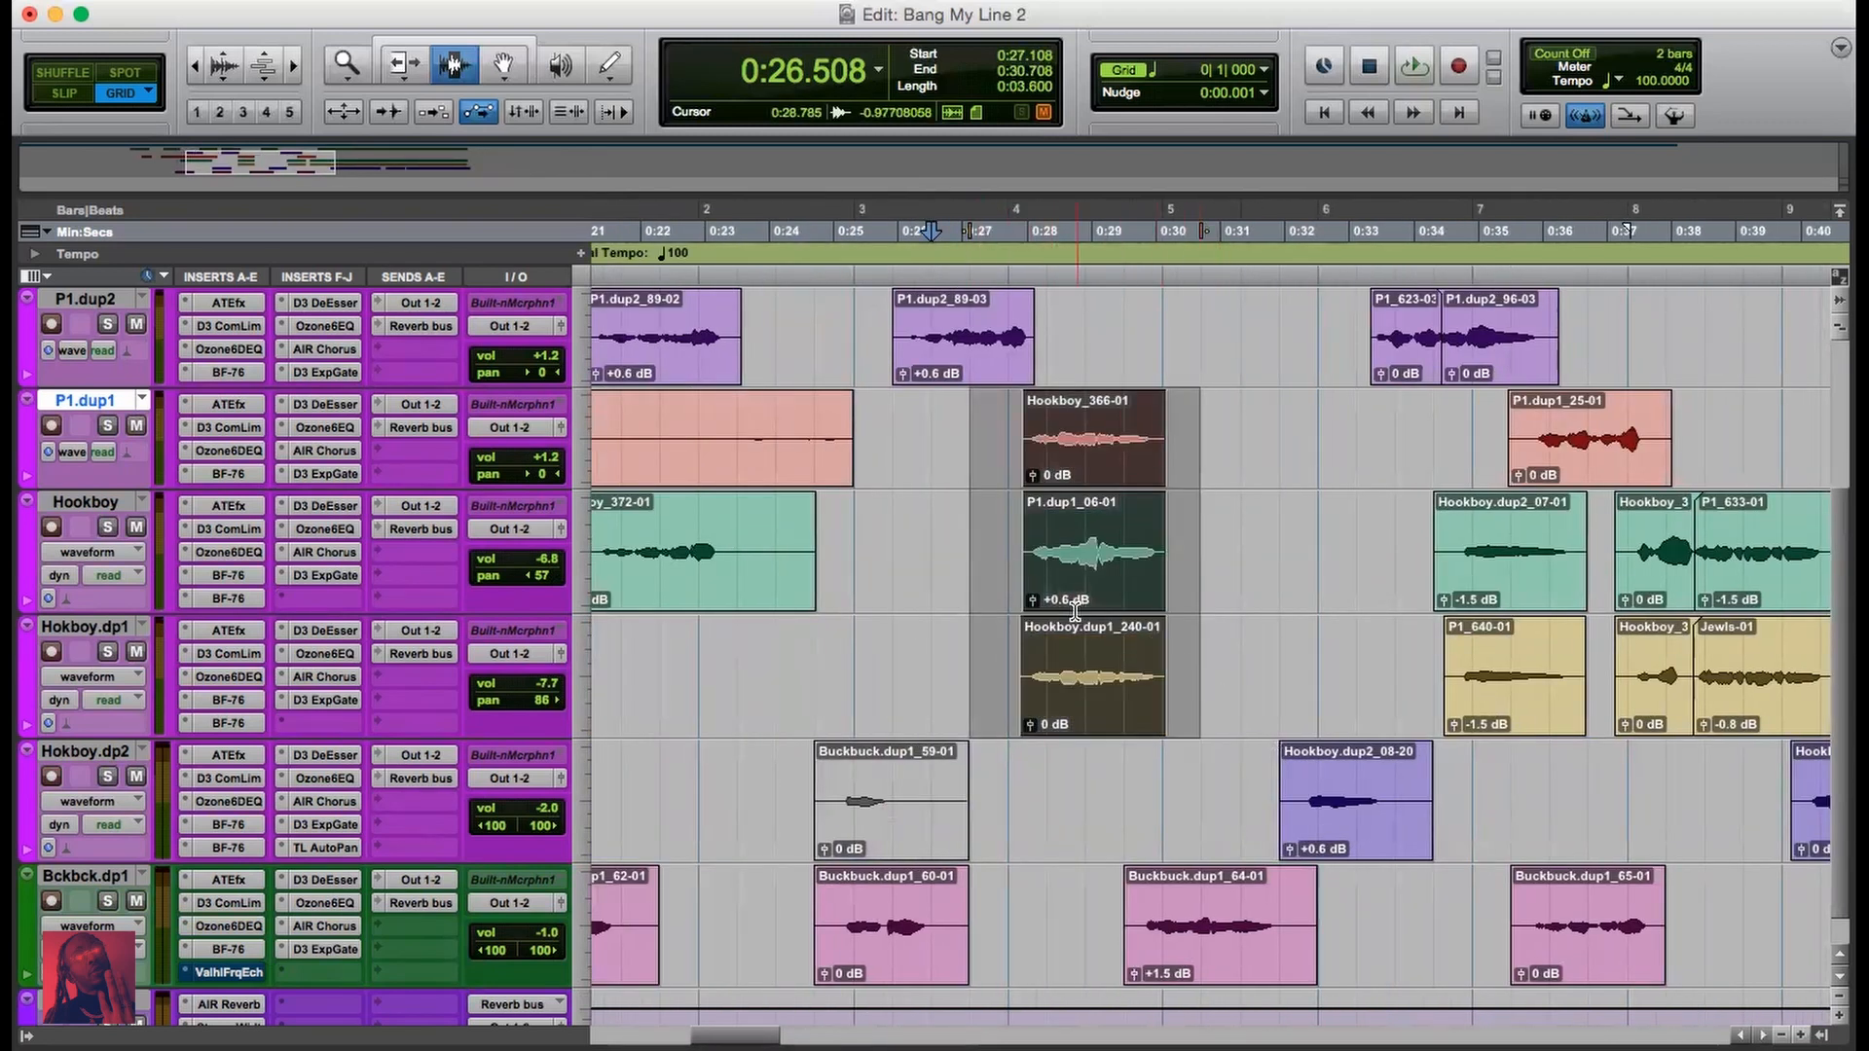
Step: Play the passage with the selected three-layer vocal stack on P1.dup1, Hookboy and Hokboy.dp1
scroll(998, 585, "up", 5)
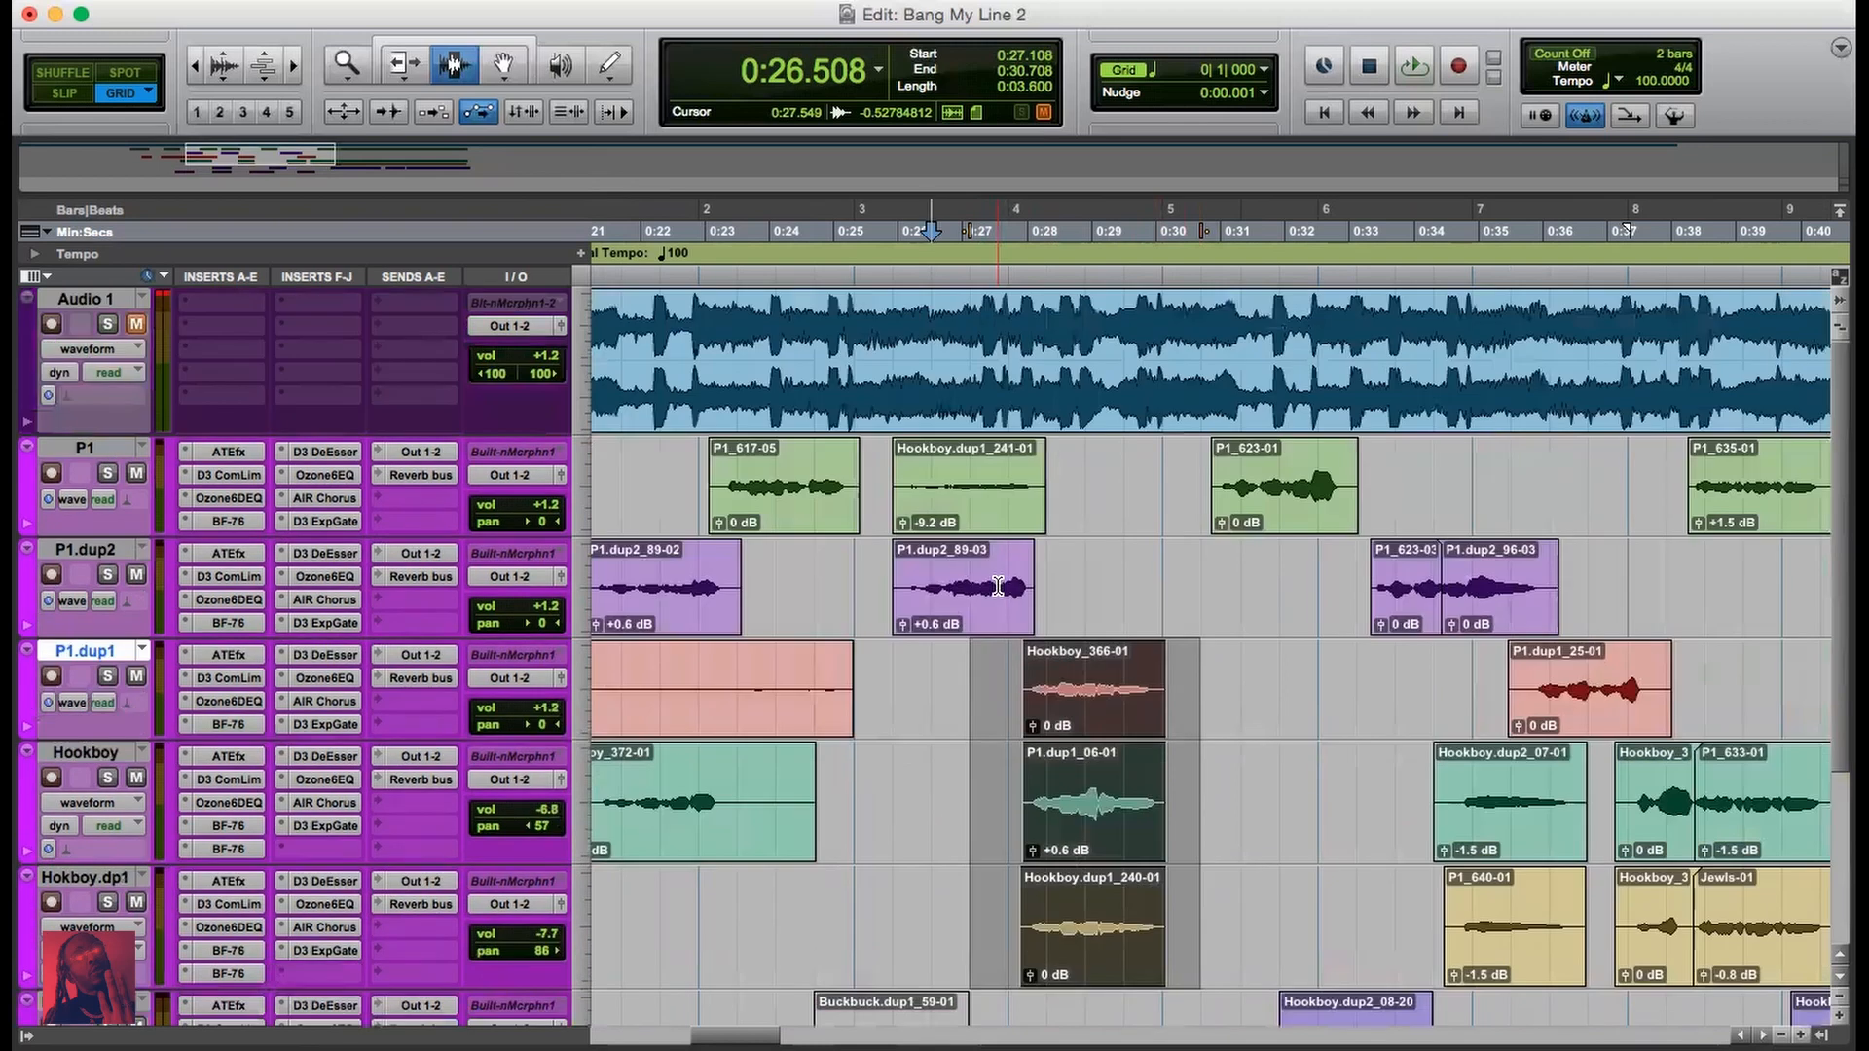
key("space")
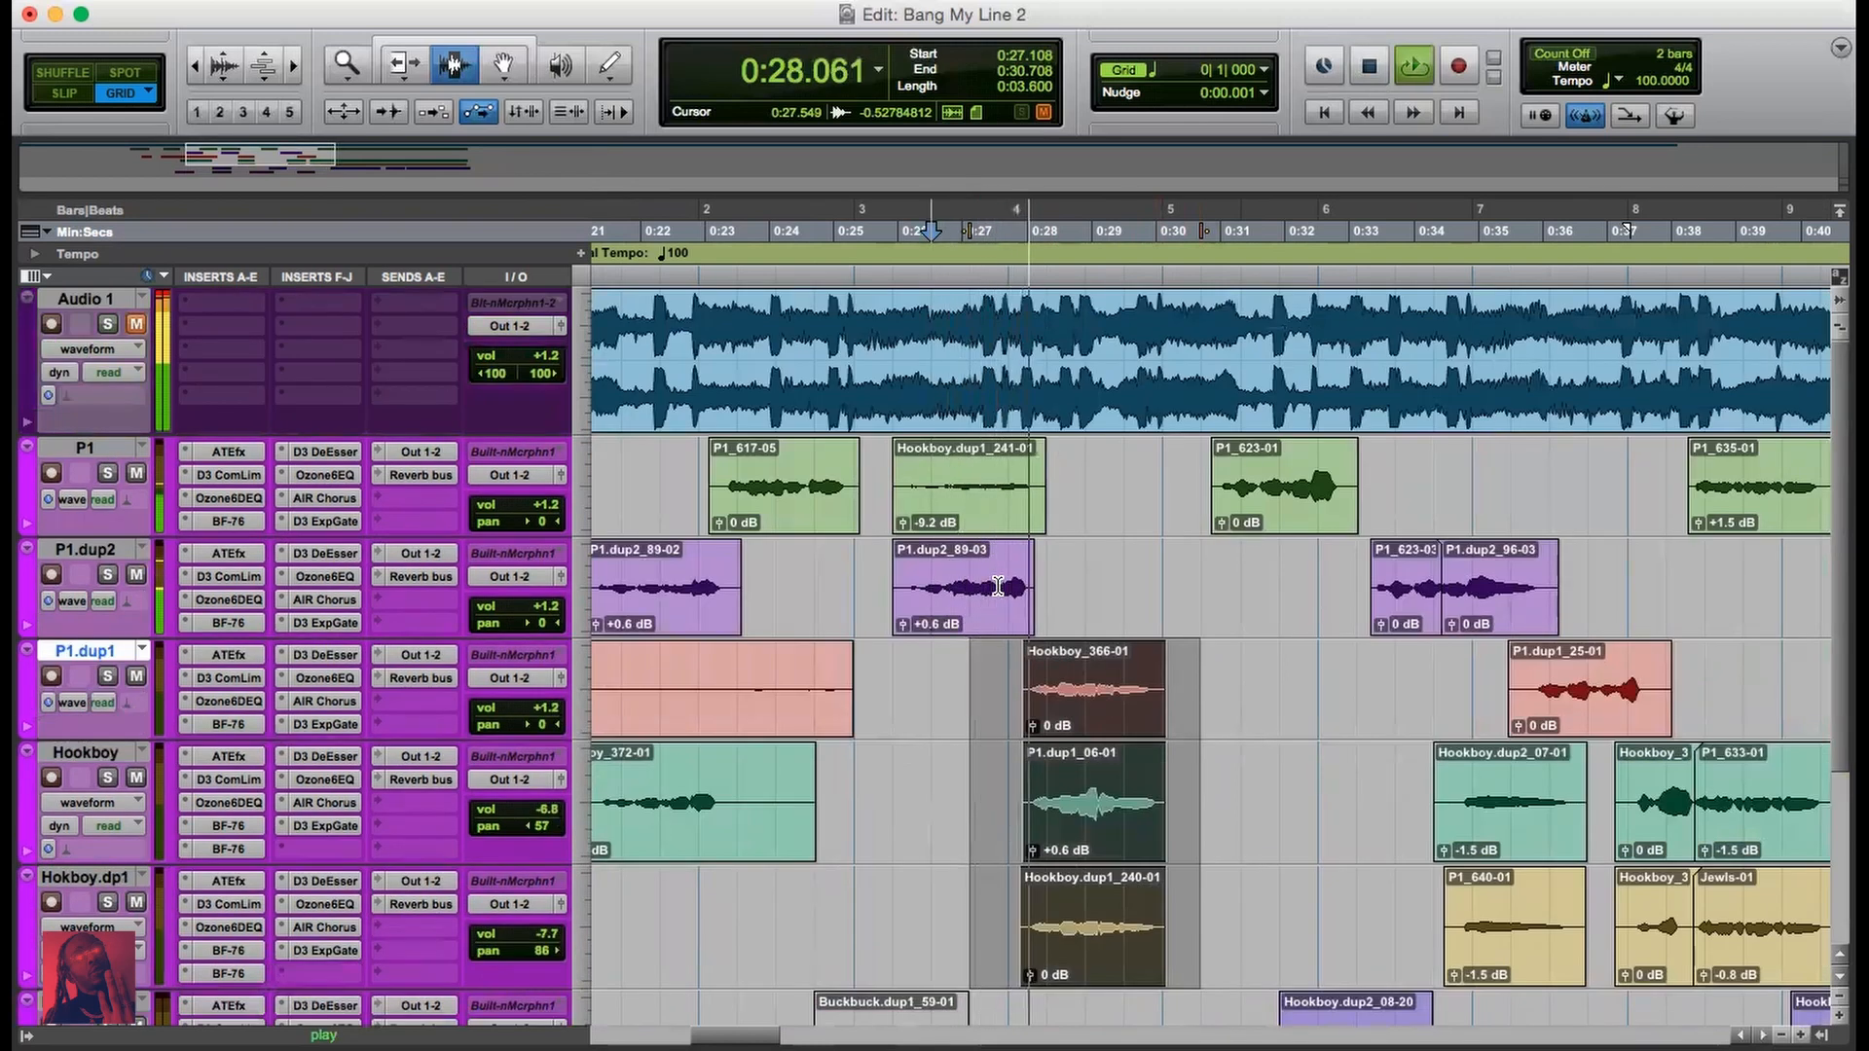
scroll(998, 585, "down", 5)
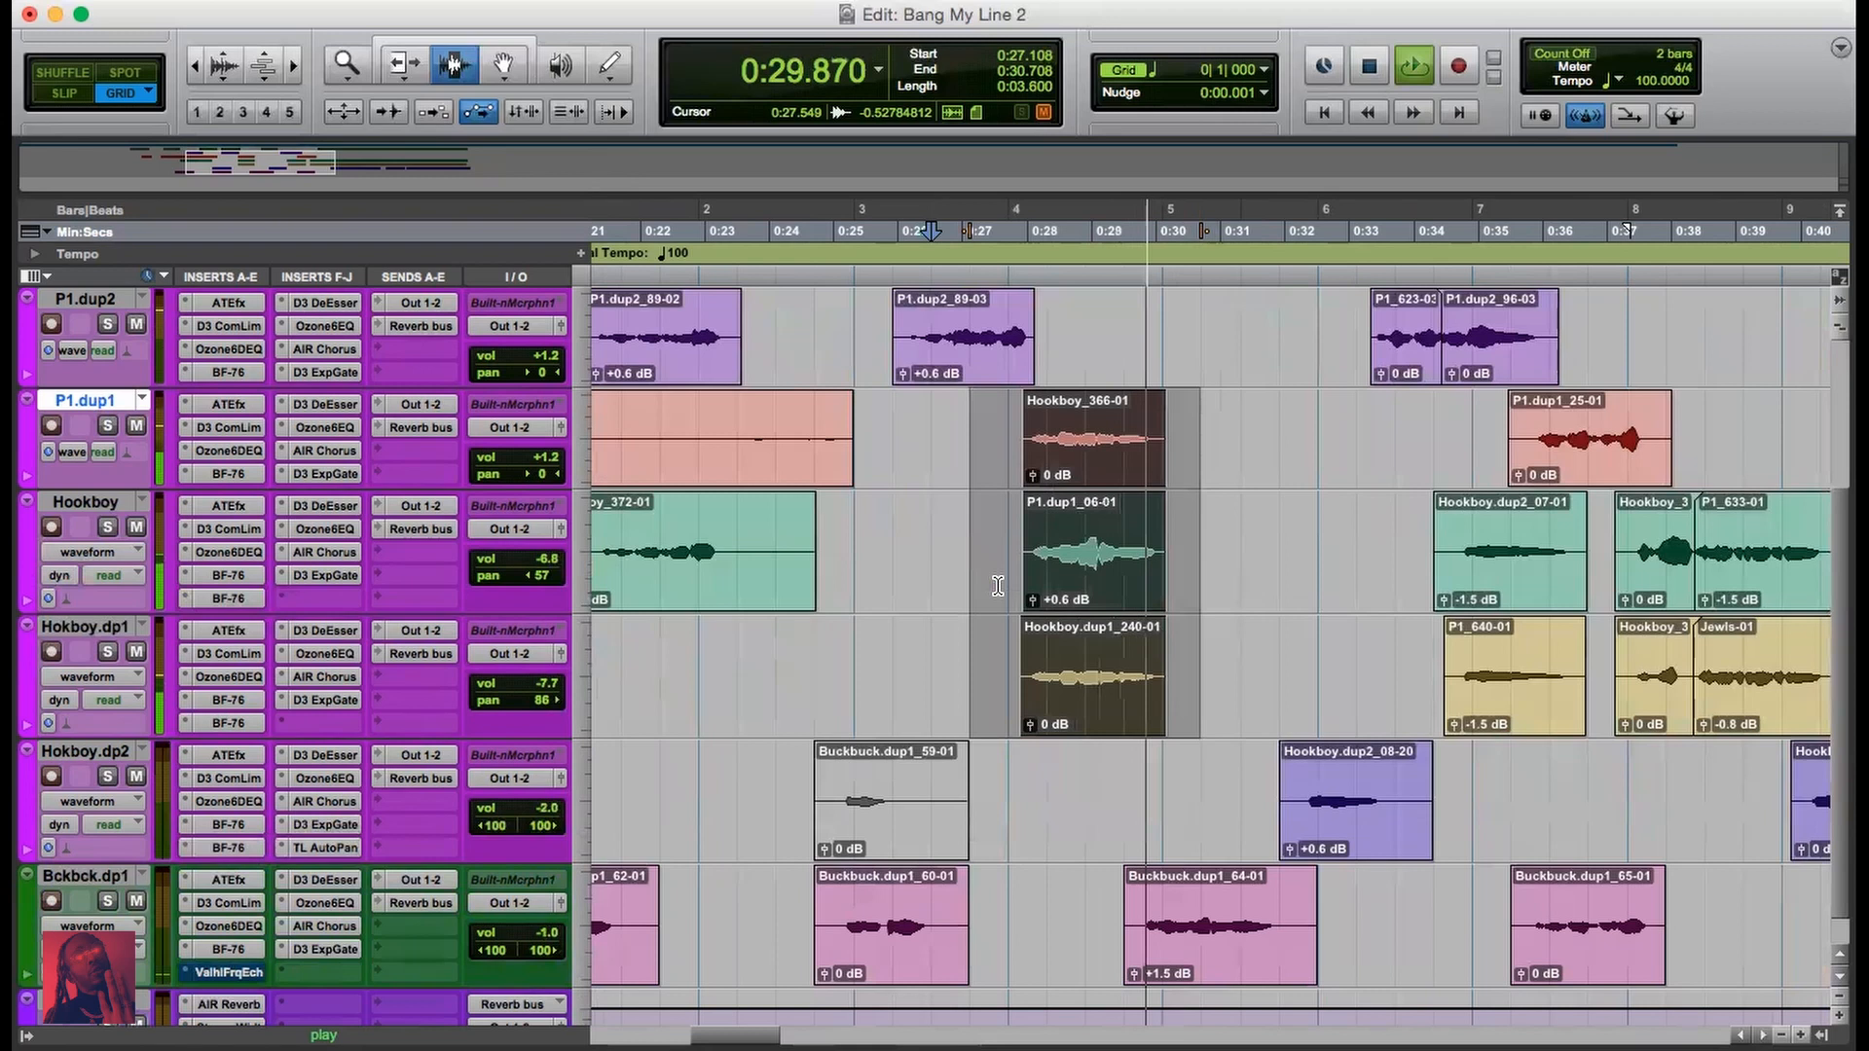
key("space")
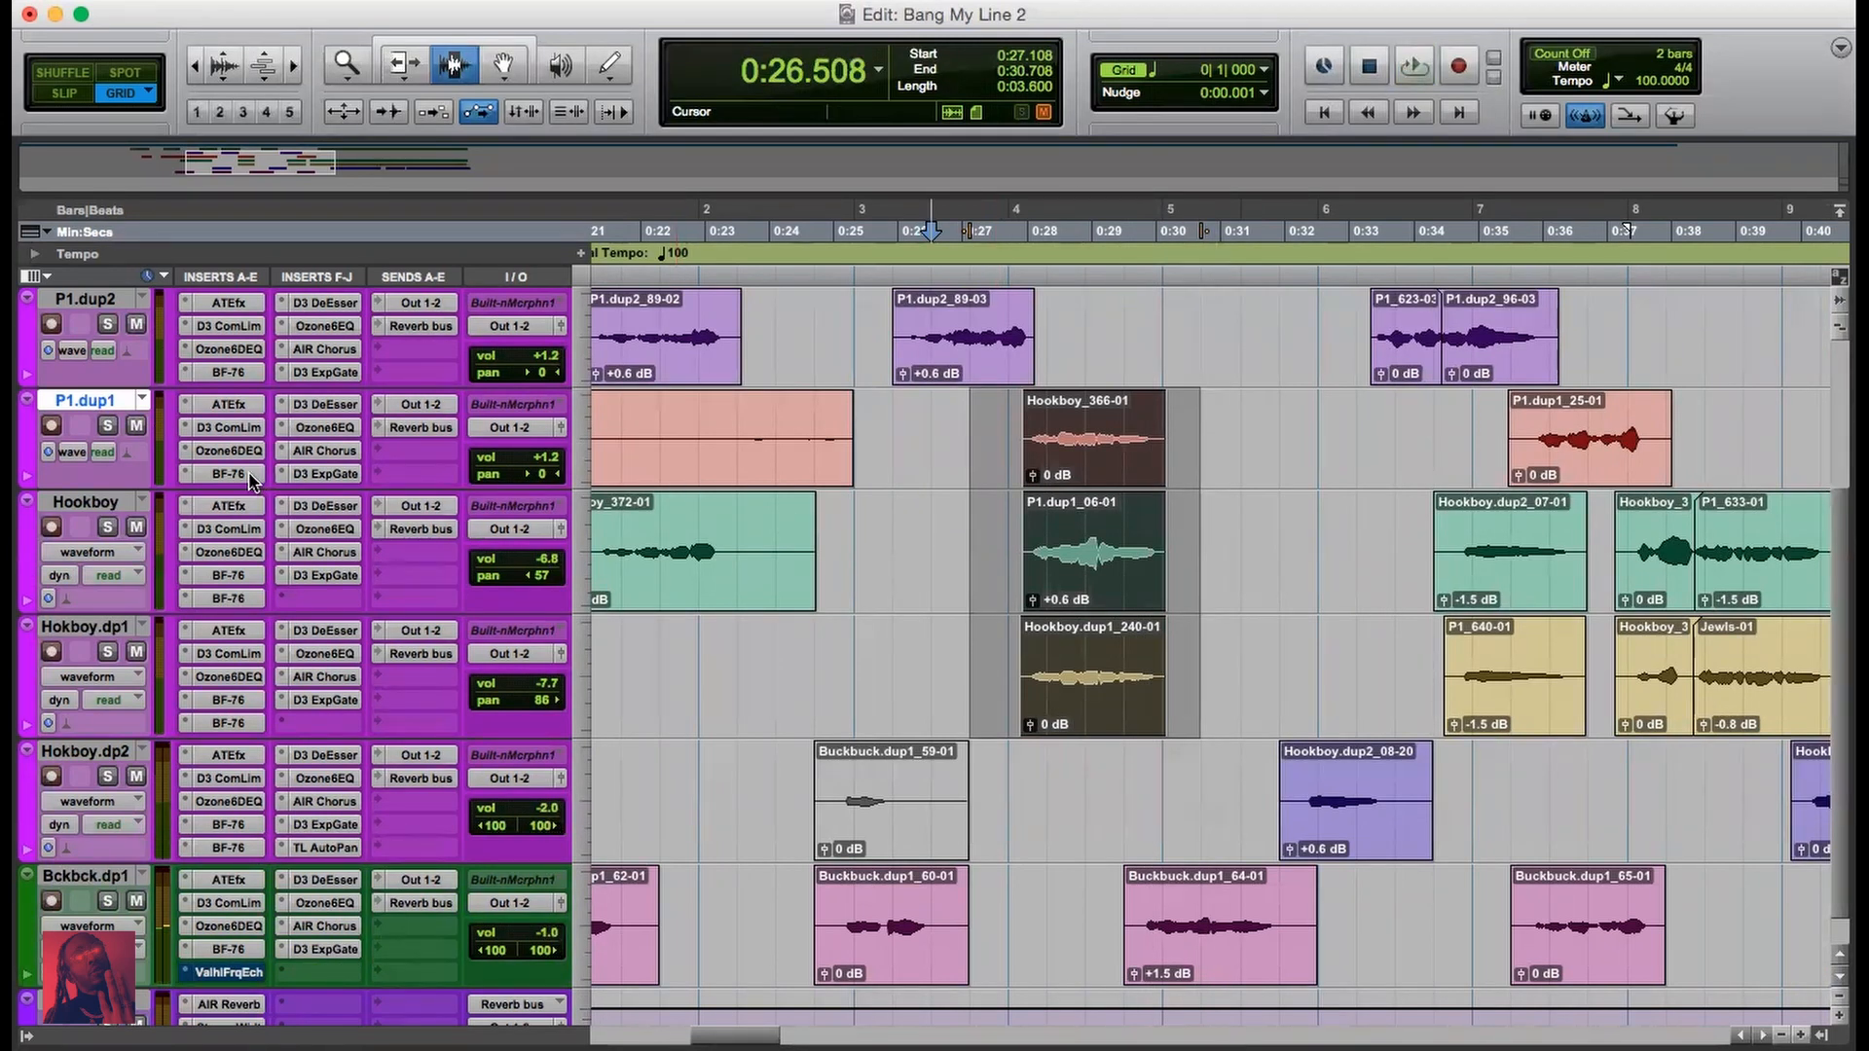
Step: Highlight the clip near 0:28 on P1.dup1 and the matching clips on Hookboy and Hokboy.dp1, clearing each selection
left_click(1021, 438)
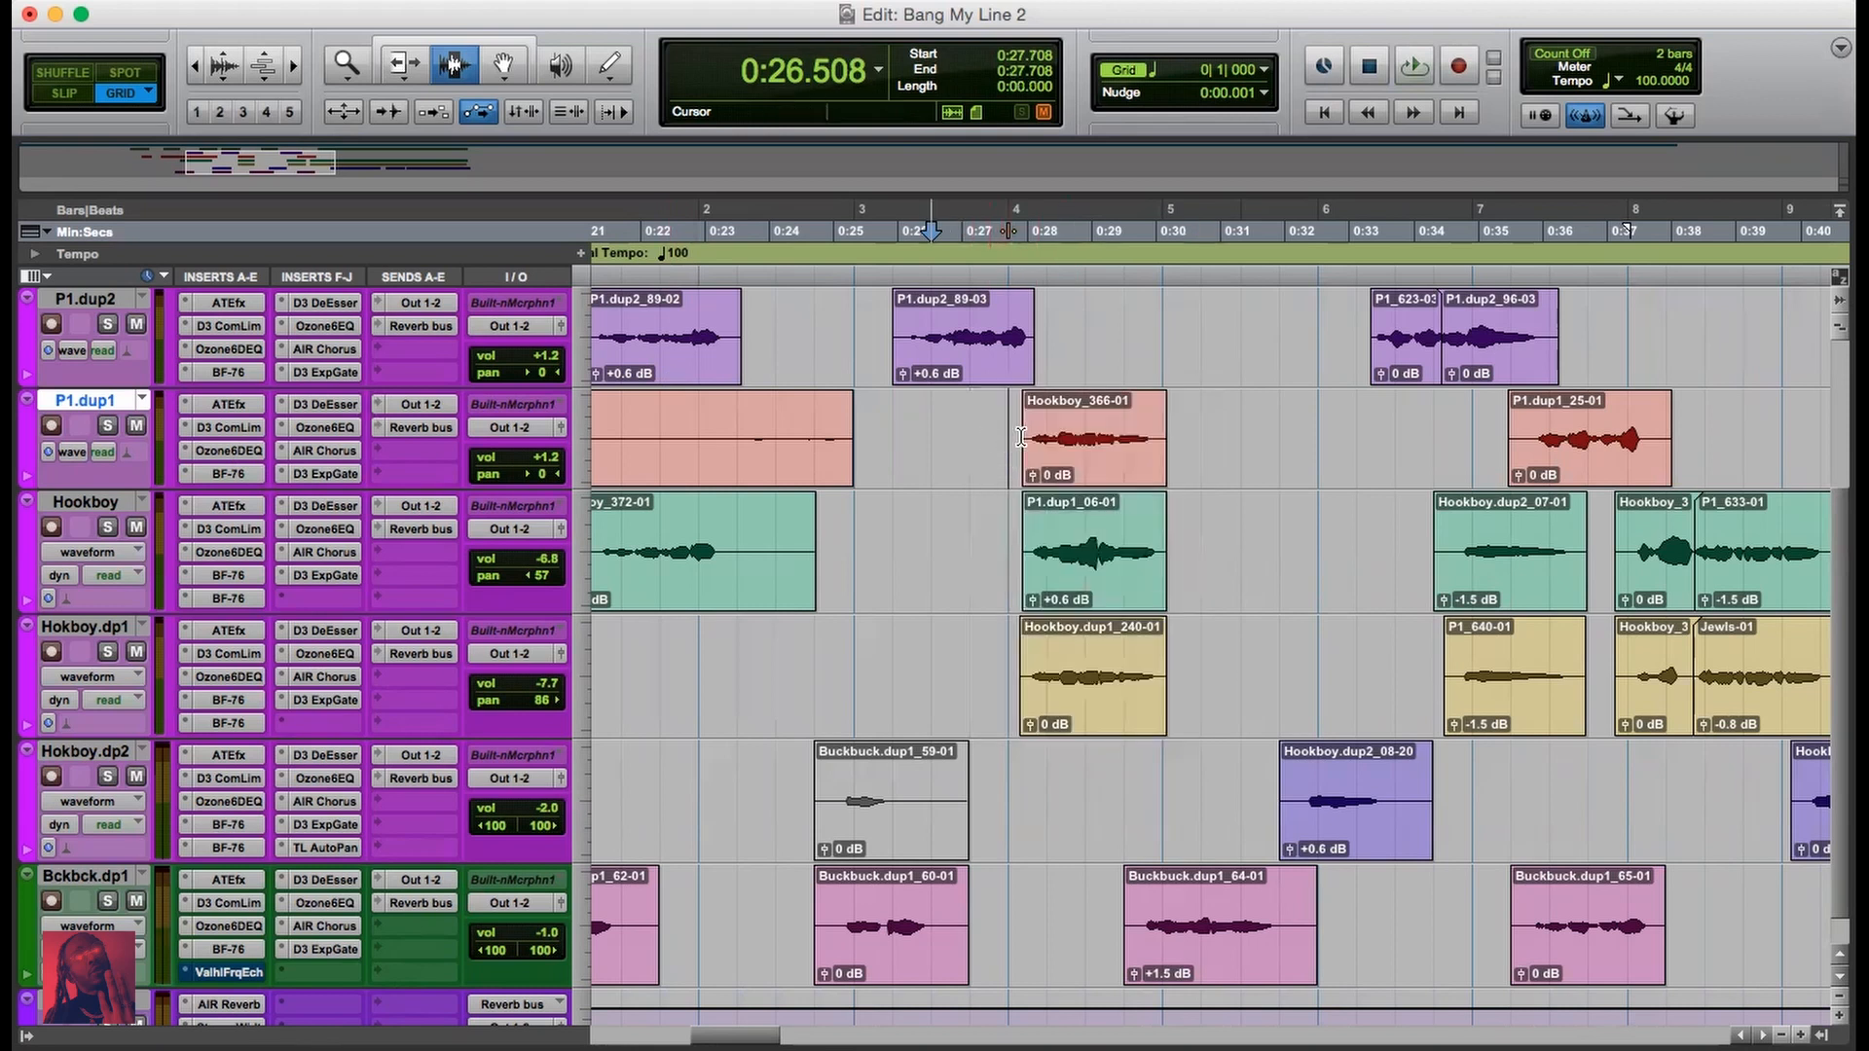
left_click_drag(1021, 438, 1239, 443)
left_click(1009, 563)
left_click_drag(1008, 565, 1185, 654)
left_click(993, 583)
Step: Highlight 0:27.708 to 0:31.308 on the P1.dup1 track and clear the selection
scroll(993, 583, "up", 3)
scroll(993, 584, "left", 1)
scroll(993, 583, "down", 3)
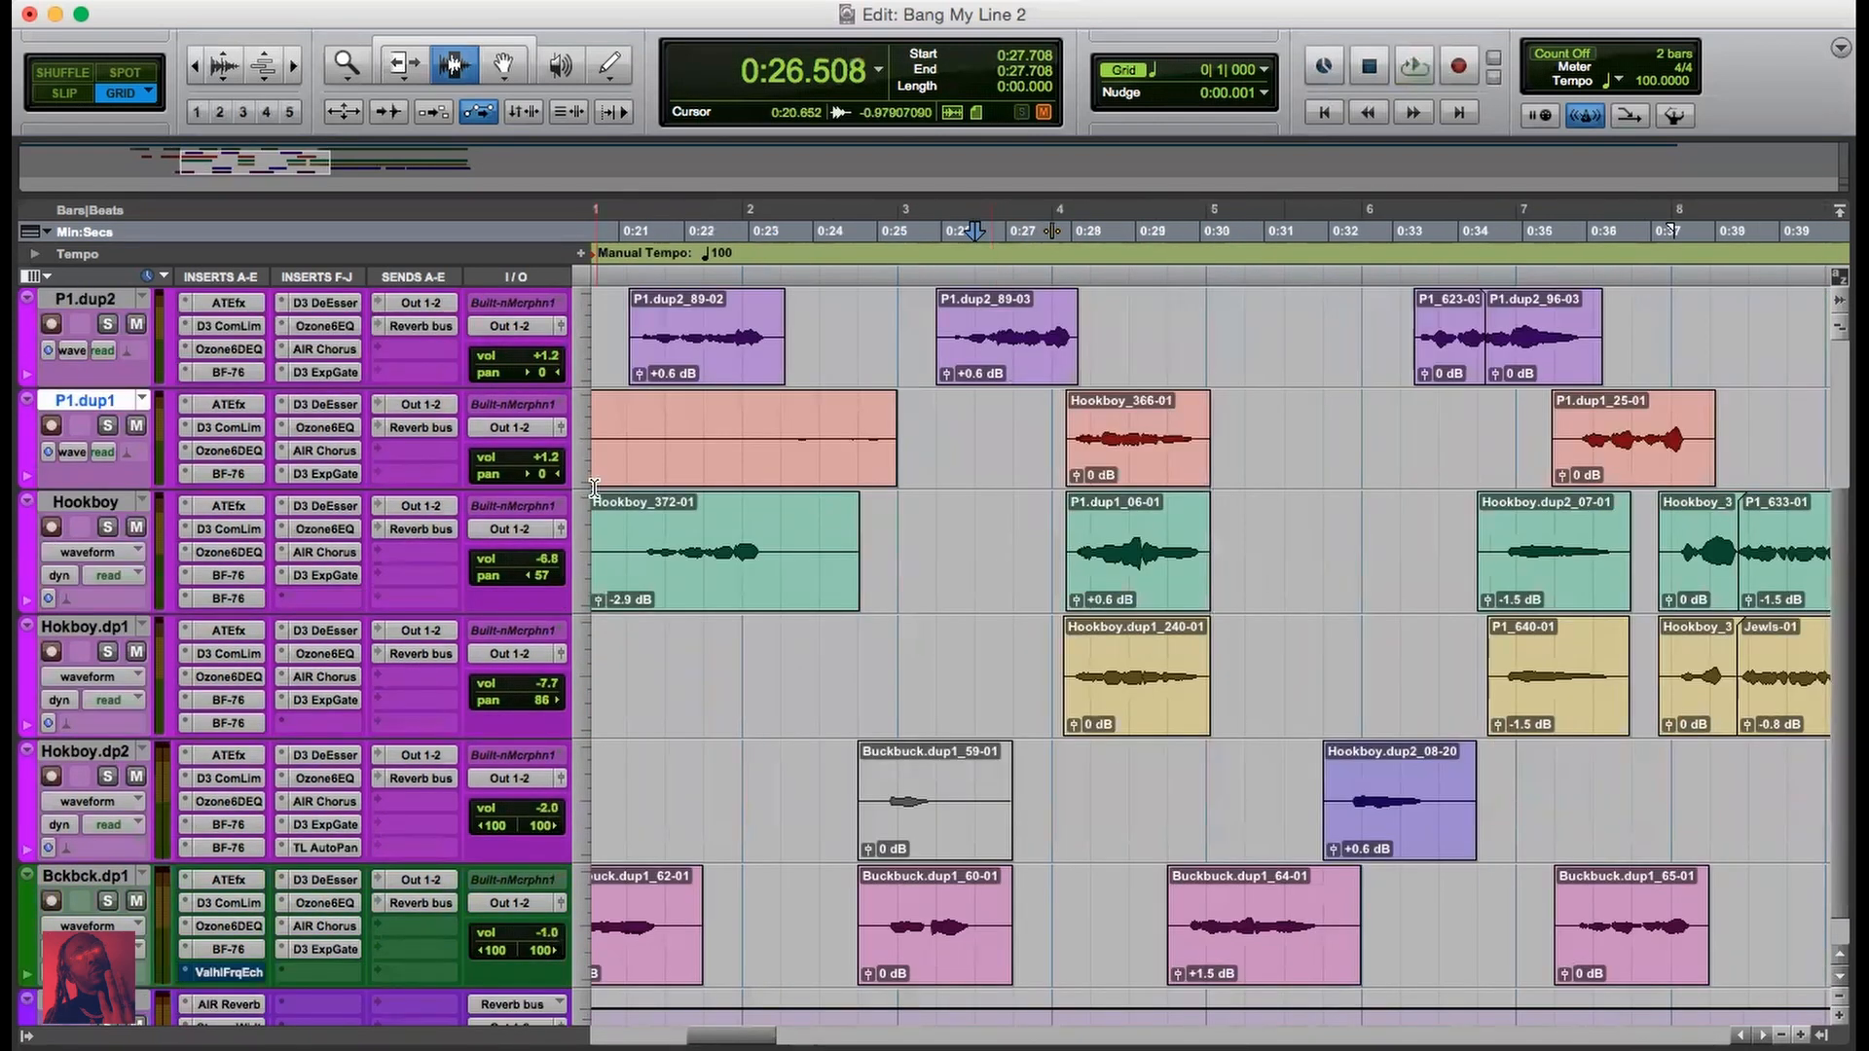
scroll(983, 514, "up", 1)
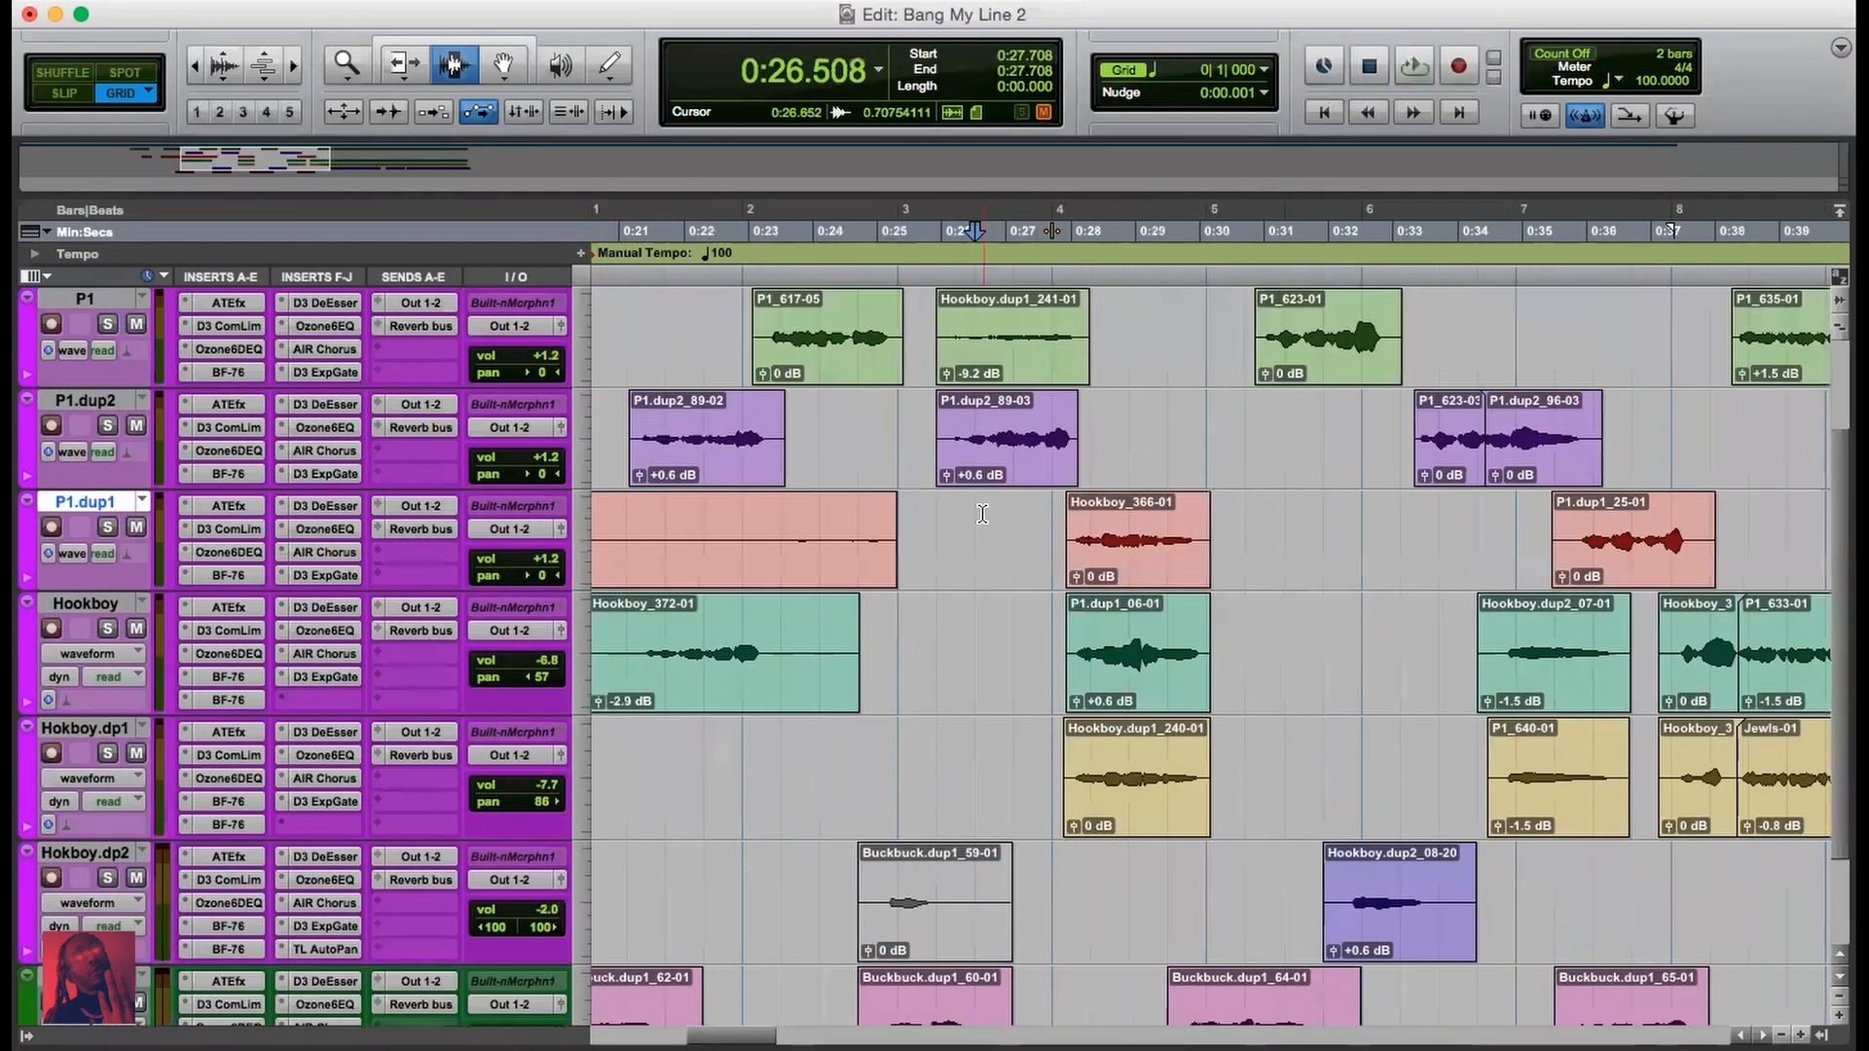
left_click_drag(1047, 550, 1270, 549)
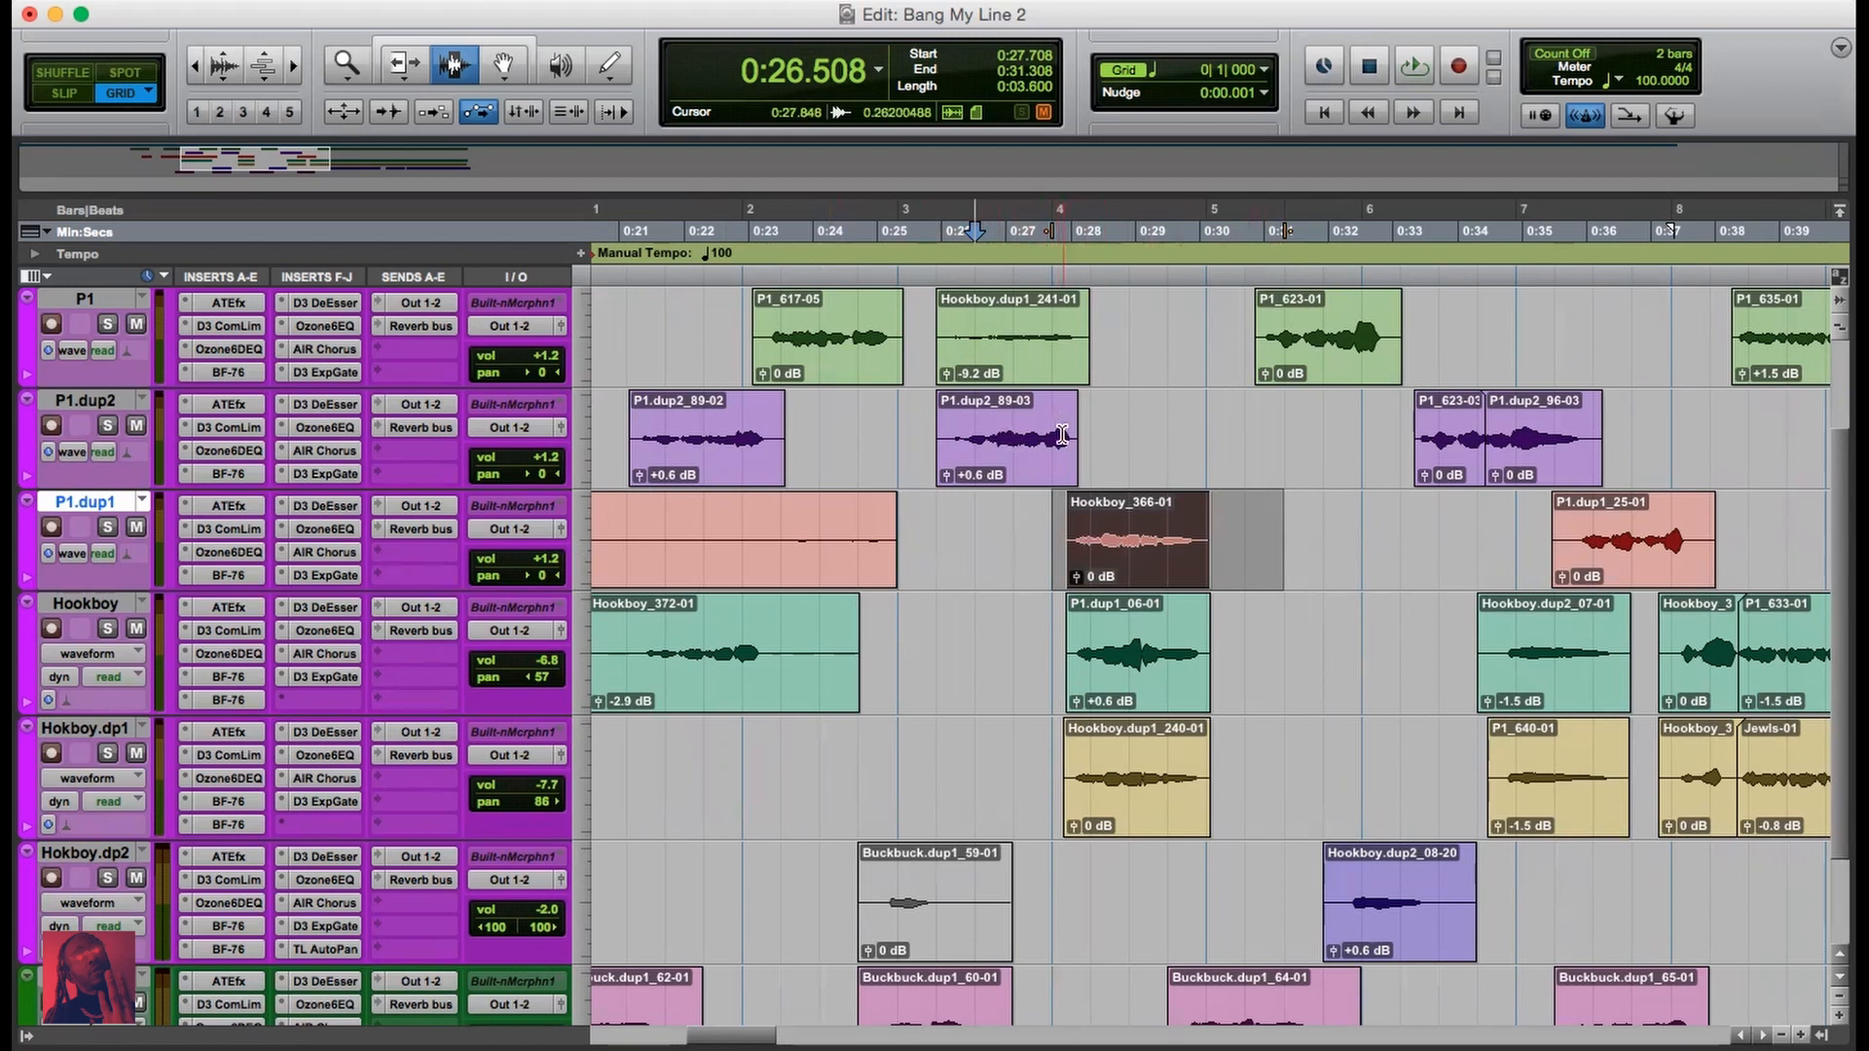
left_click(1064, 531)
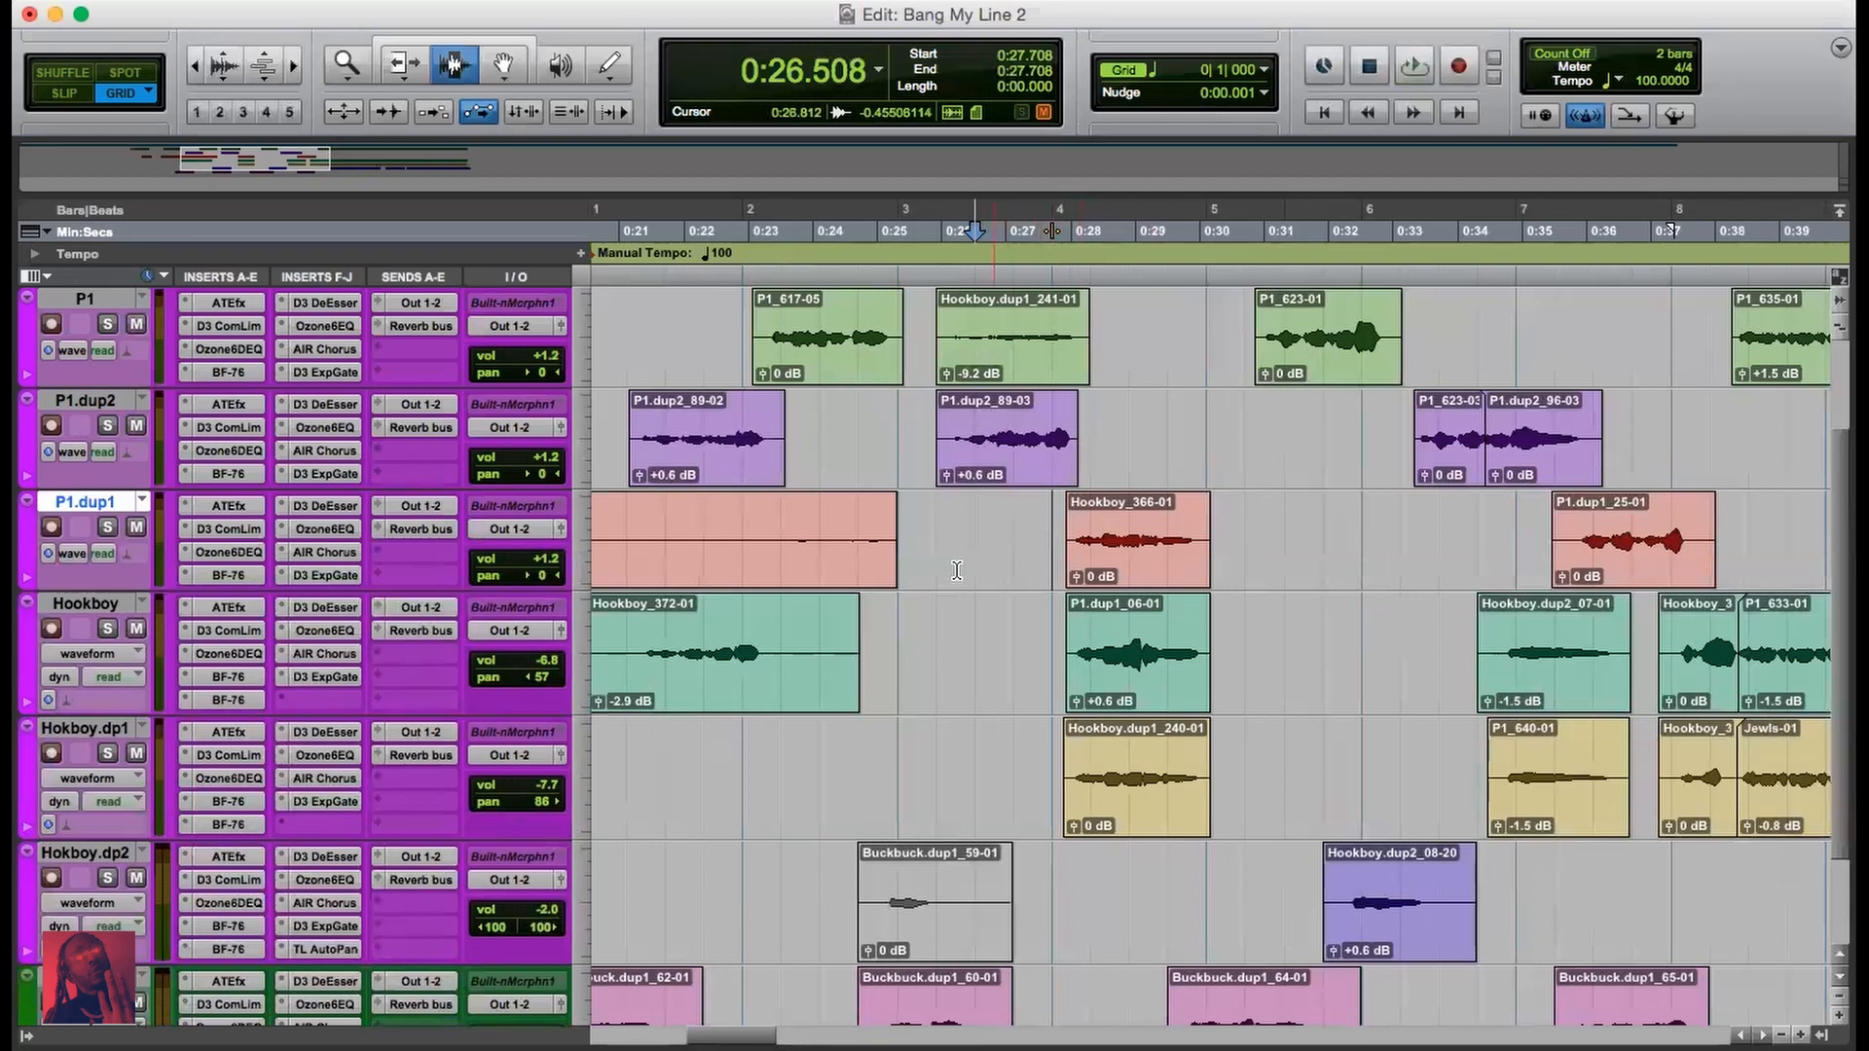
scroll(1057, 604, "right", 3)
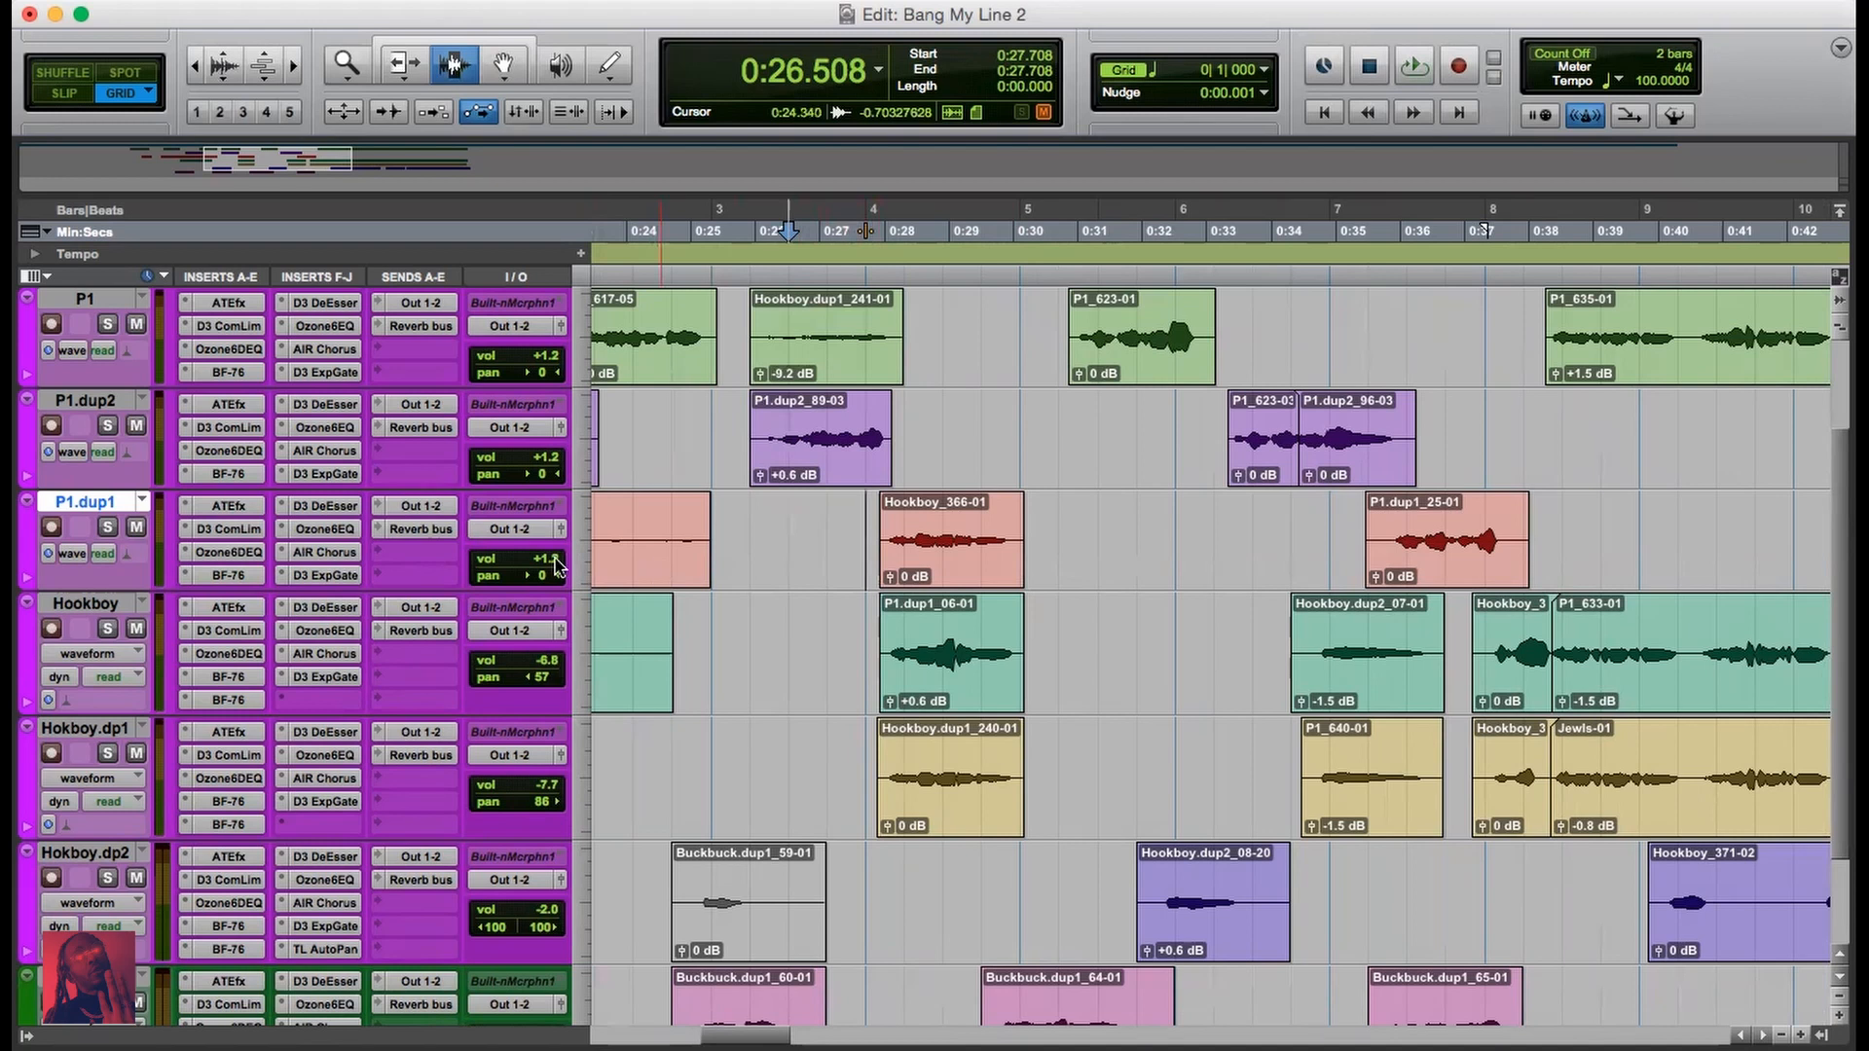
Step: Mute the P1.dup1 track and play the arrangement from 0:26.508
left_click(137, 528)
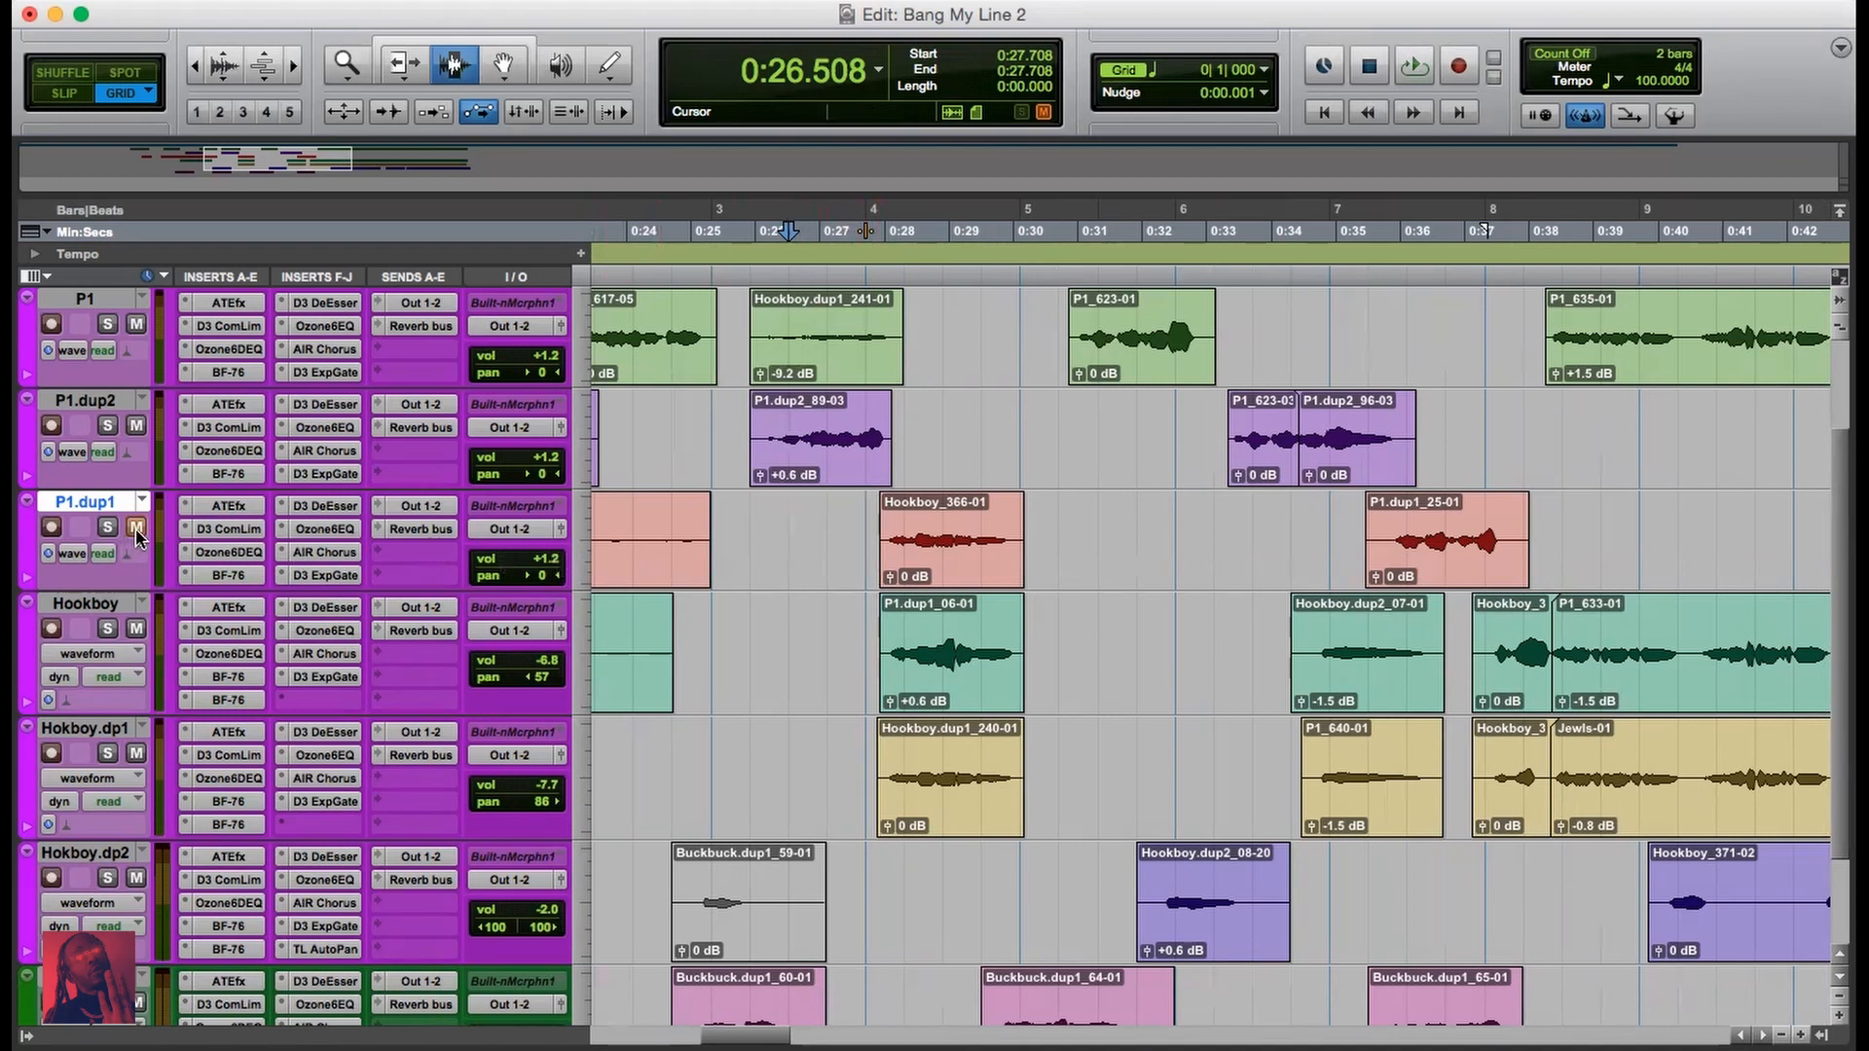
key("space")
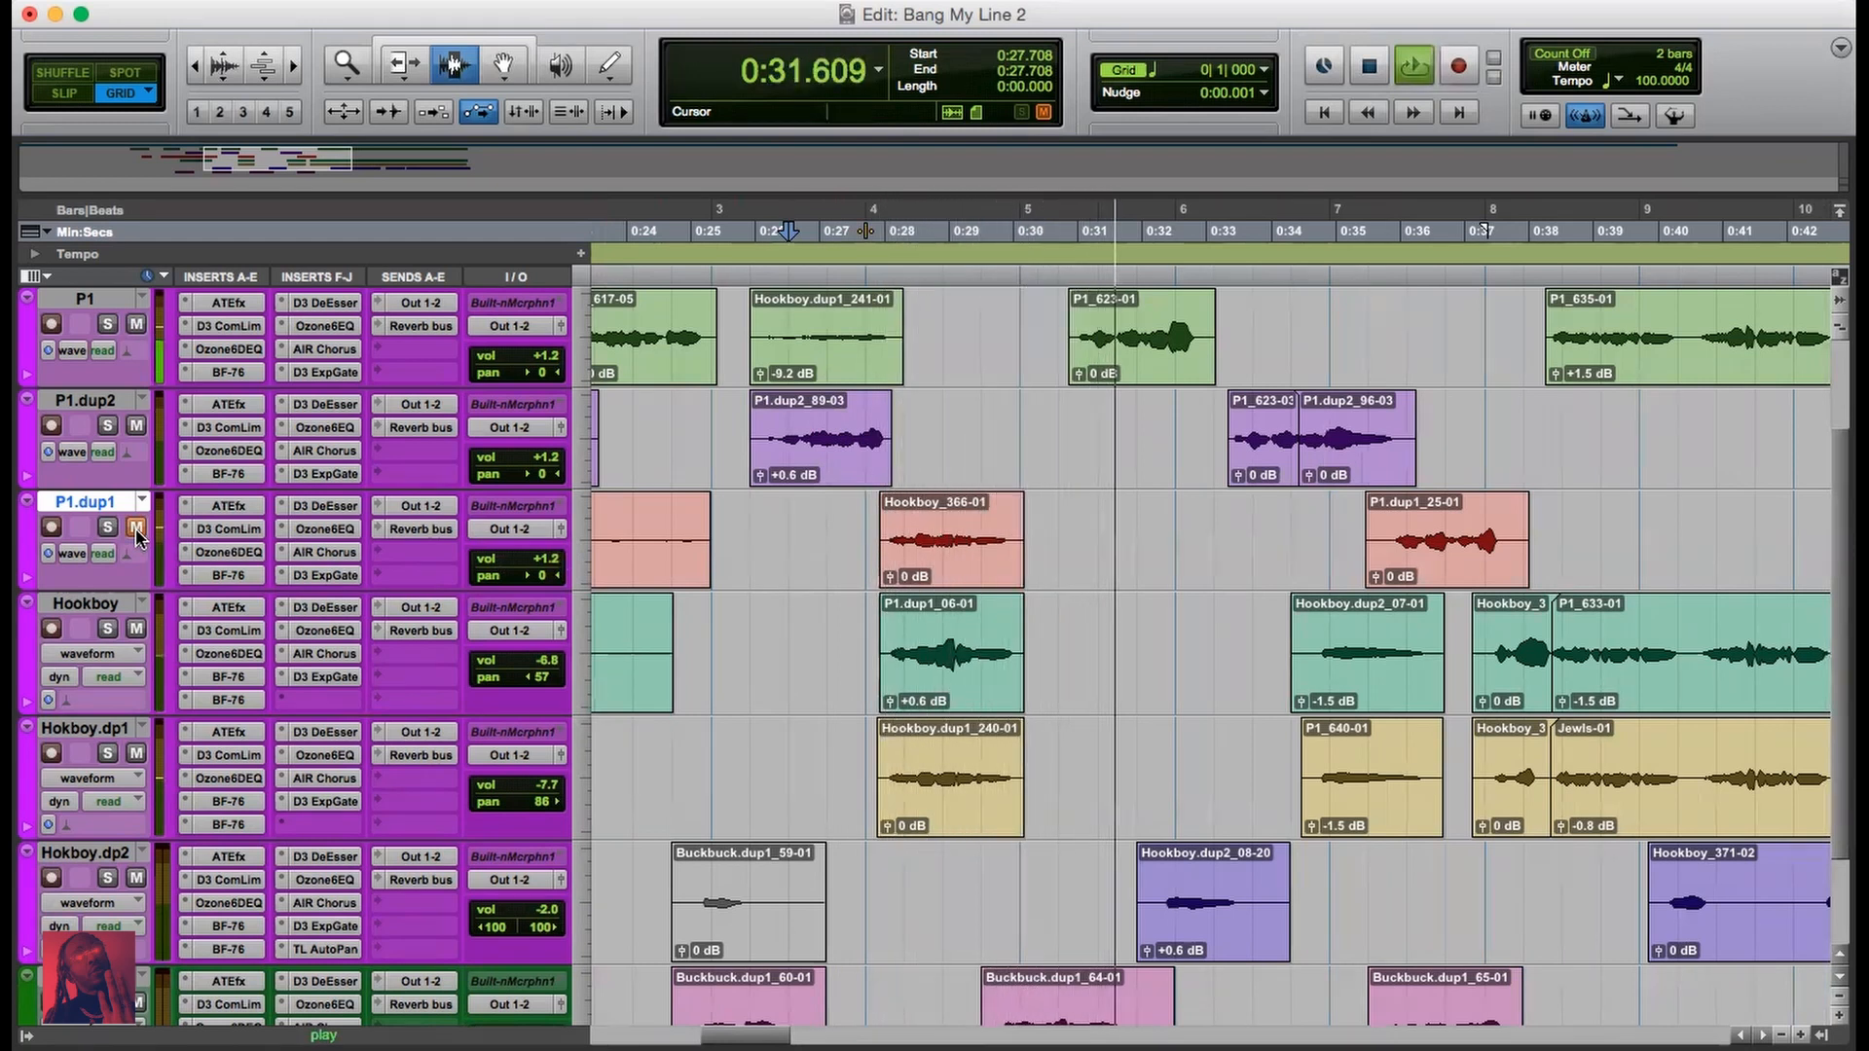
key("space")
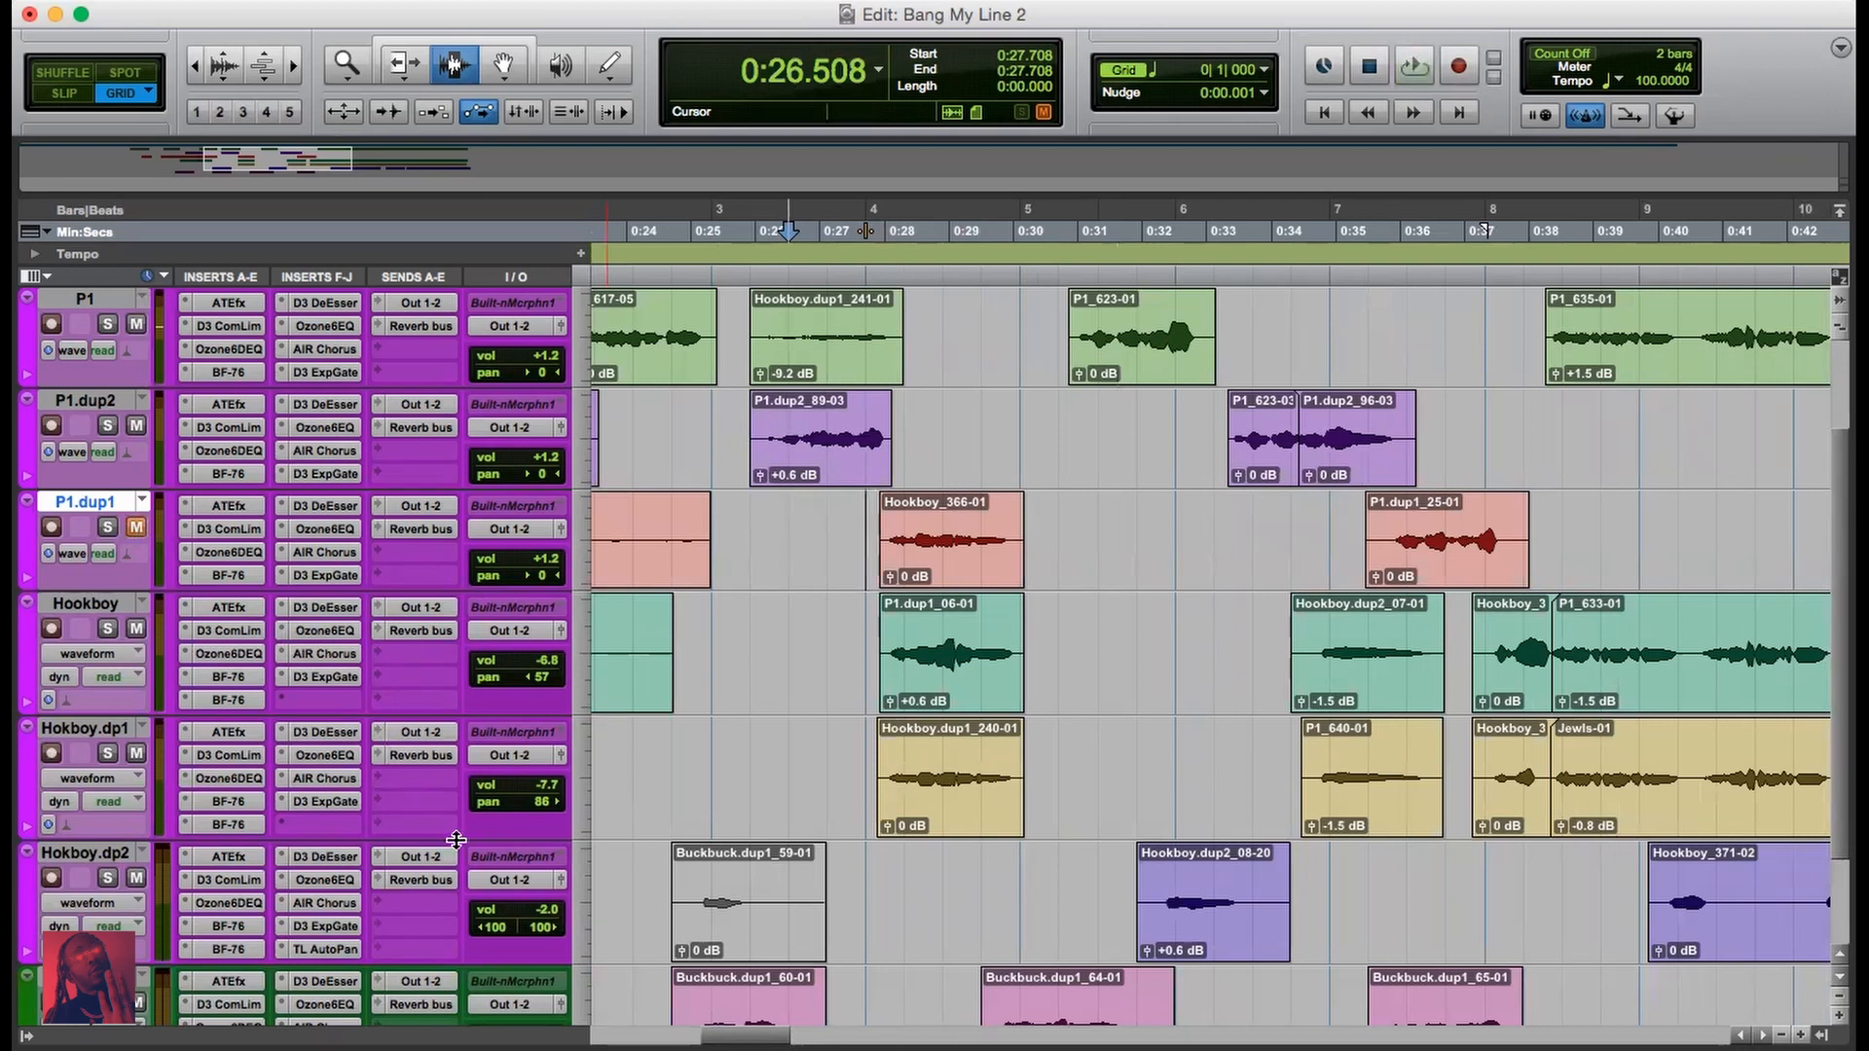
Step: Open the Ozone 6 Equalizer on the Hookboy track and play the passage from 0:26.508 to watch its spectrum
scroll(916, 685, "down", 3)
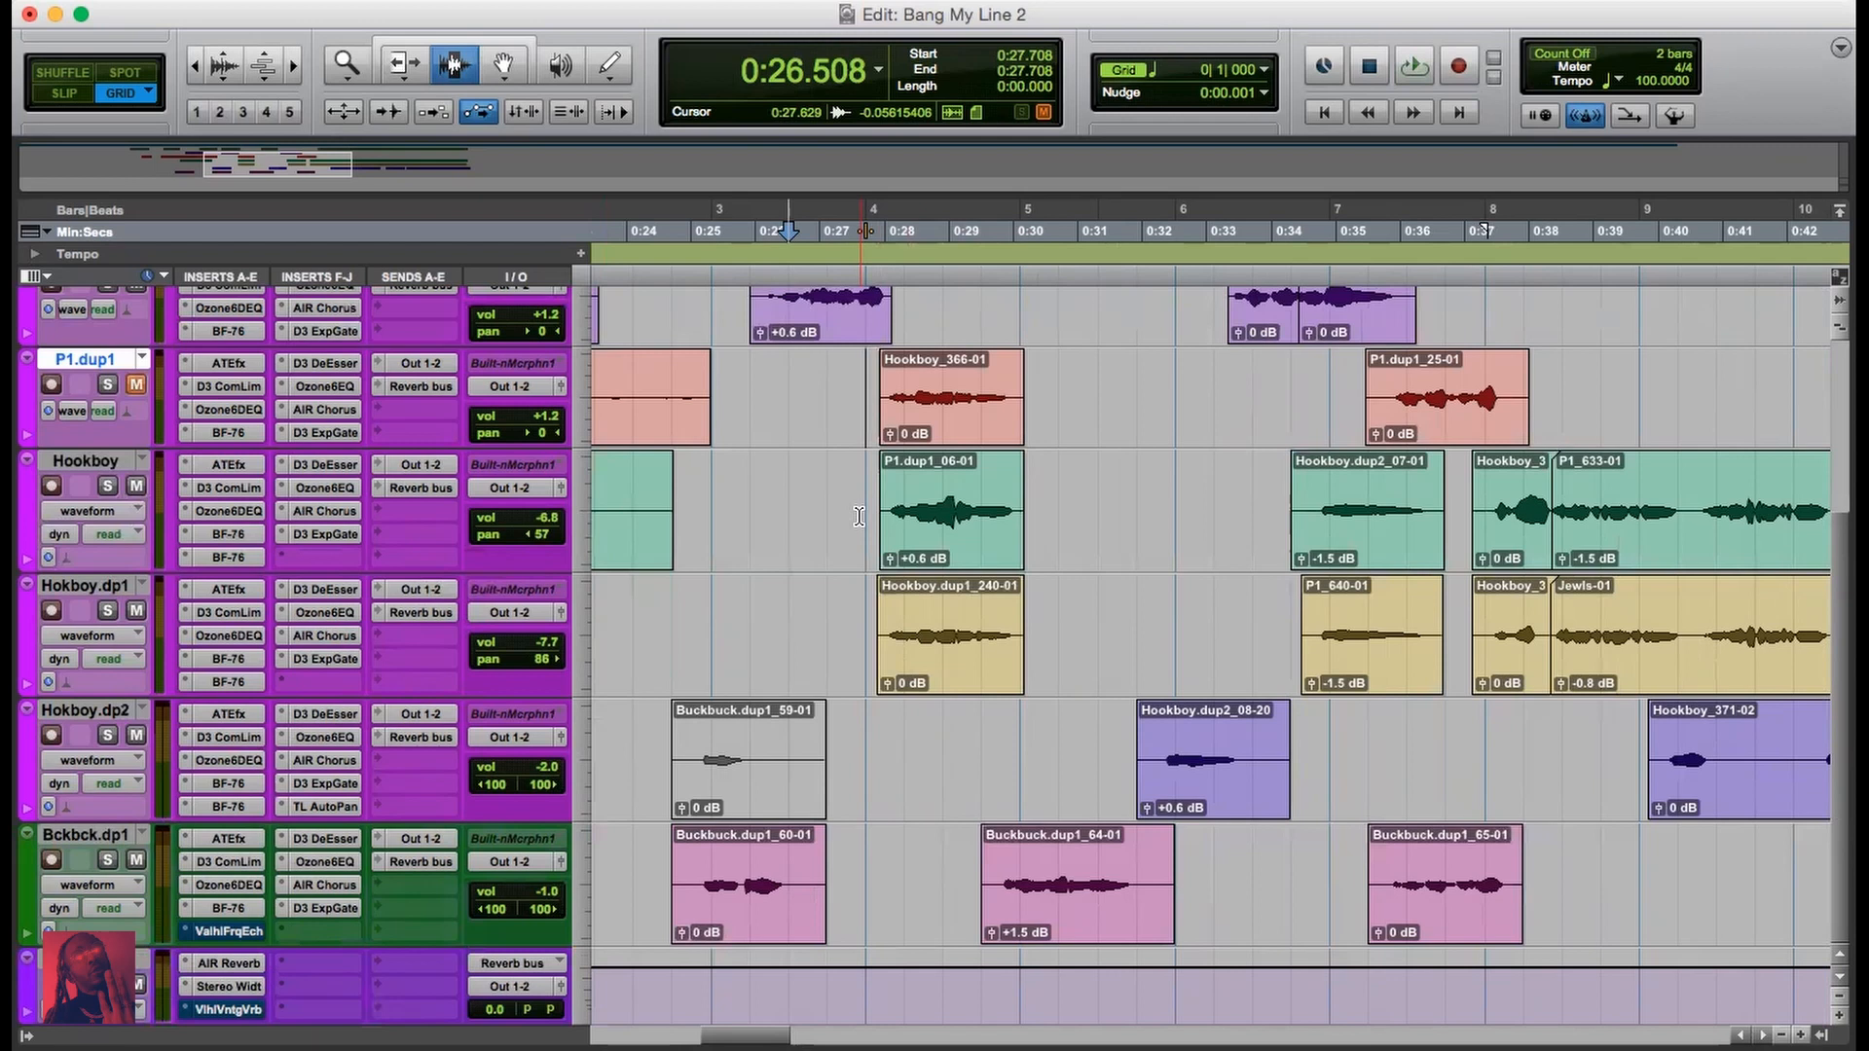
left_click(337, 492)
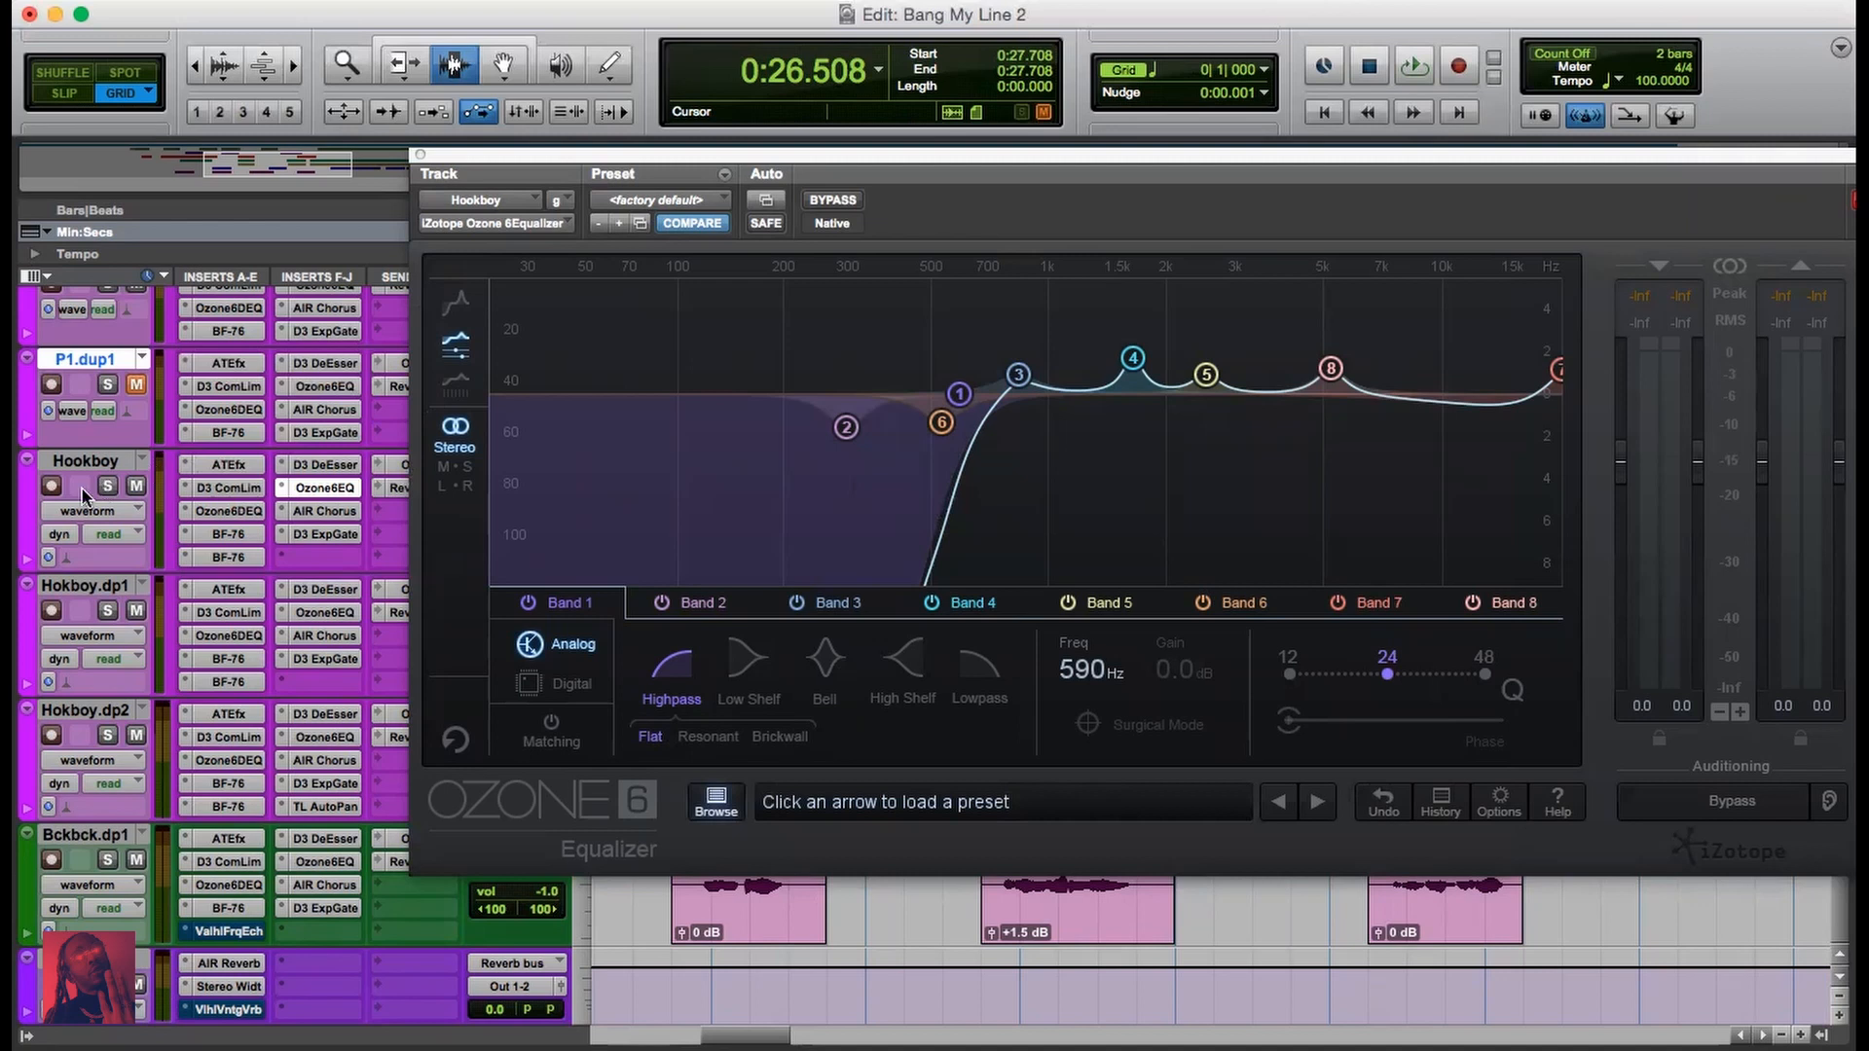
key("space")
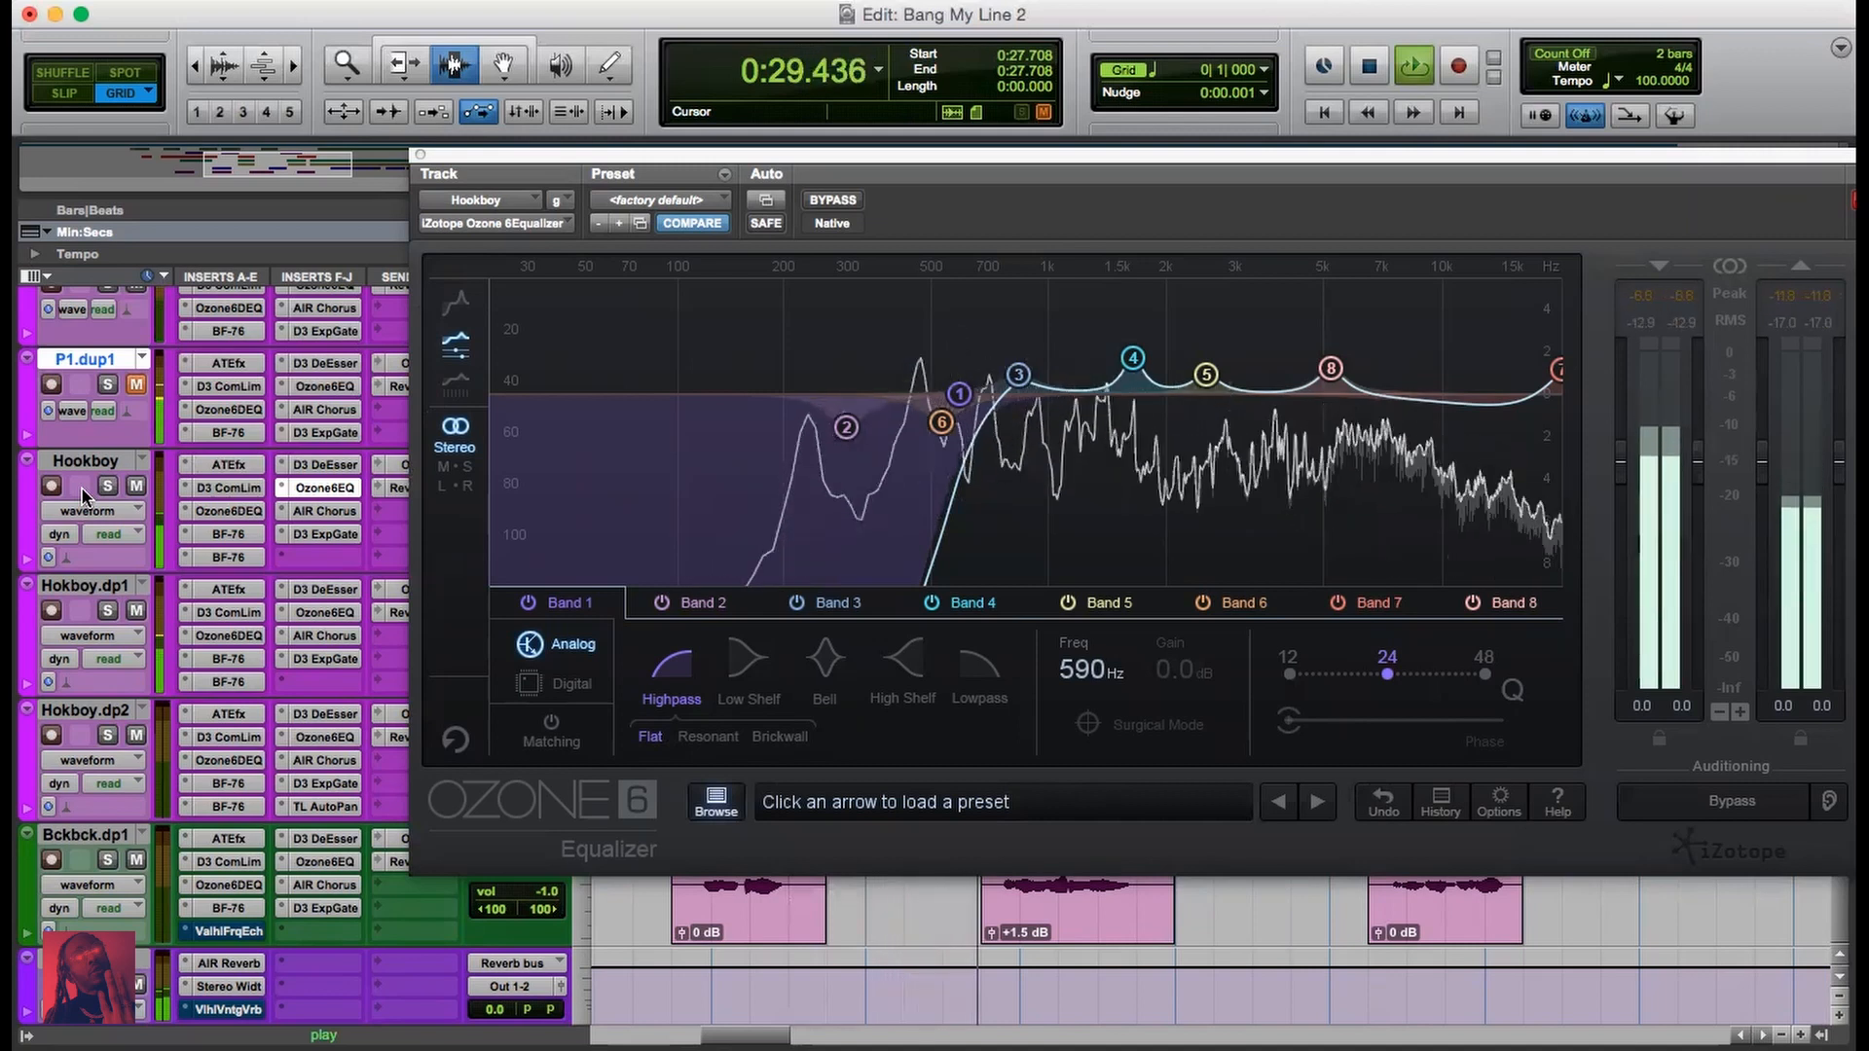
key("space")
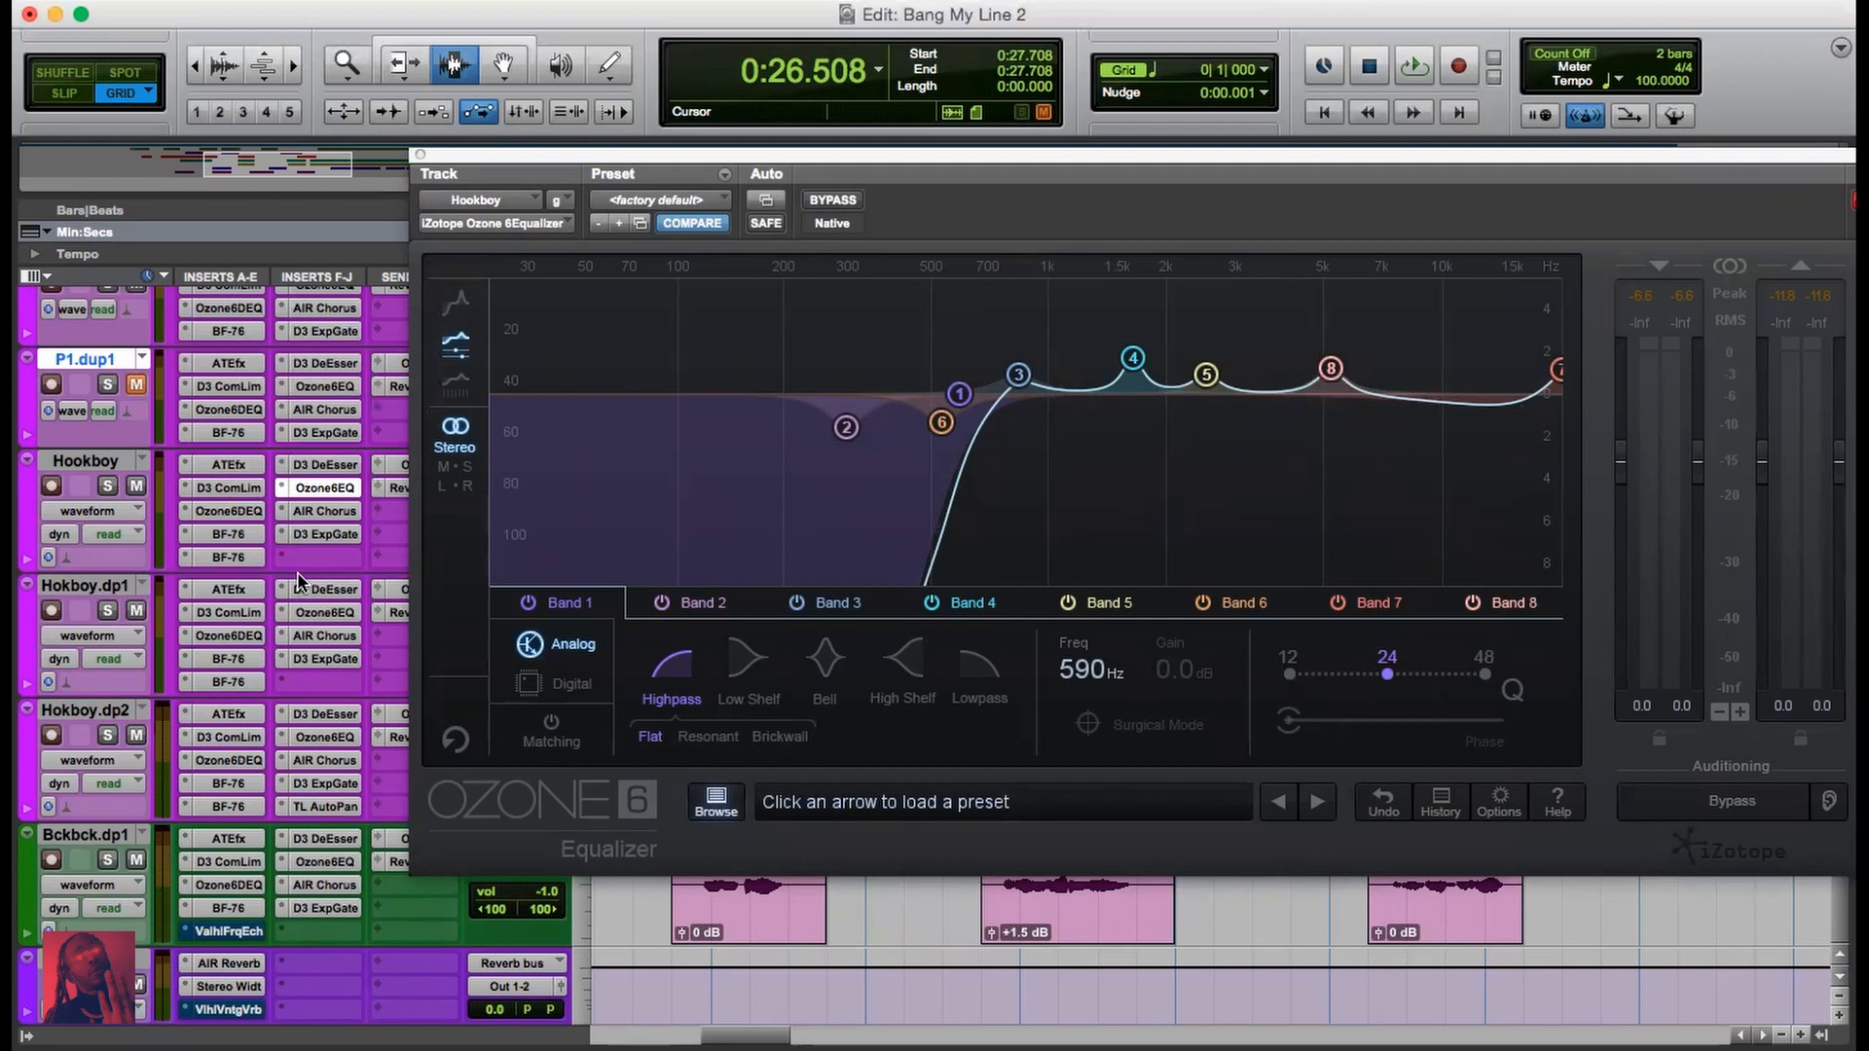
Step: Compare the Ozone 6 Dynamic EQ settings on the Hookboy and P1.dup1 tracks, moving the plug-in window clear of the tracks
left_click(235, 507)
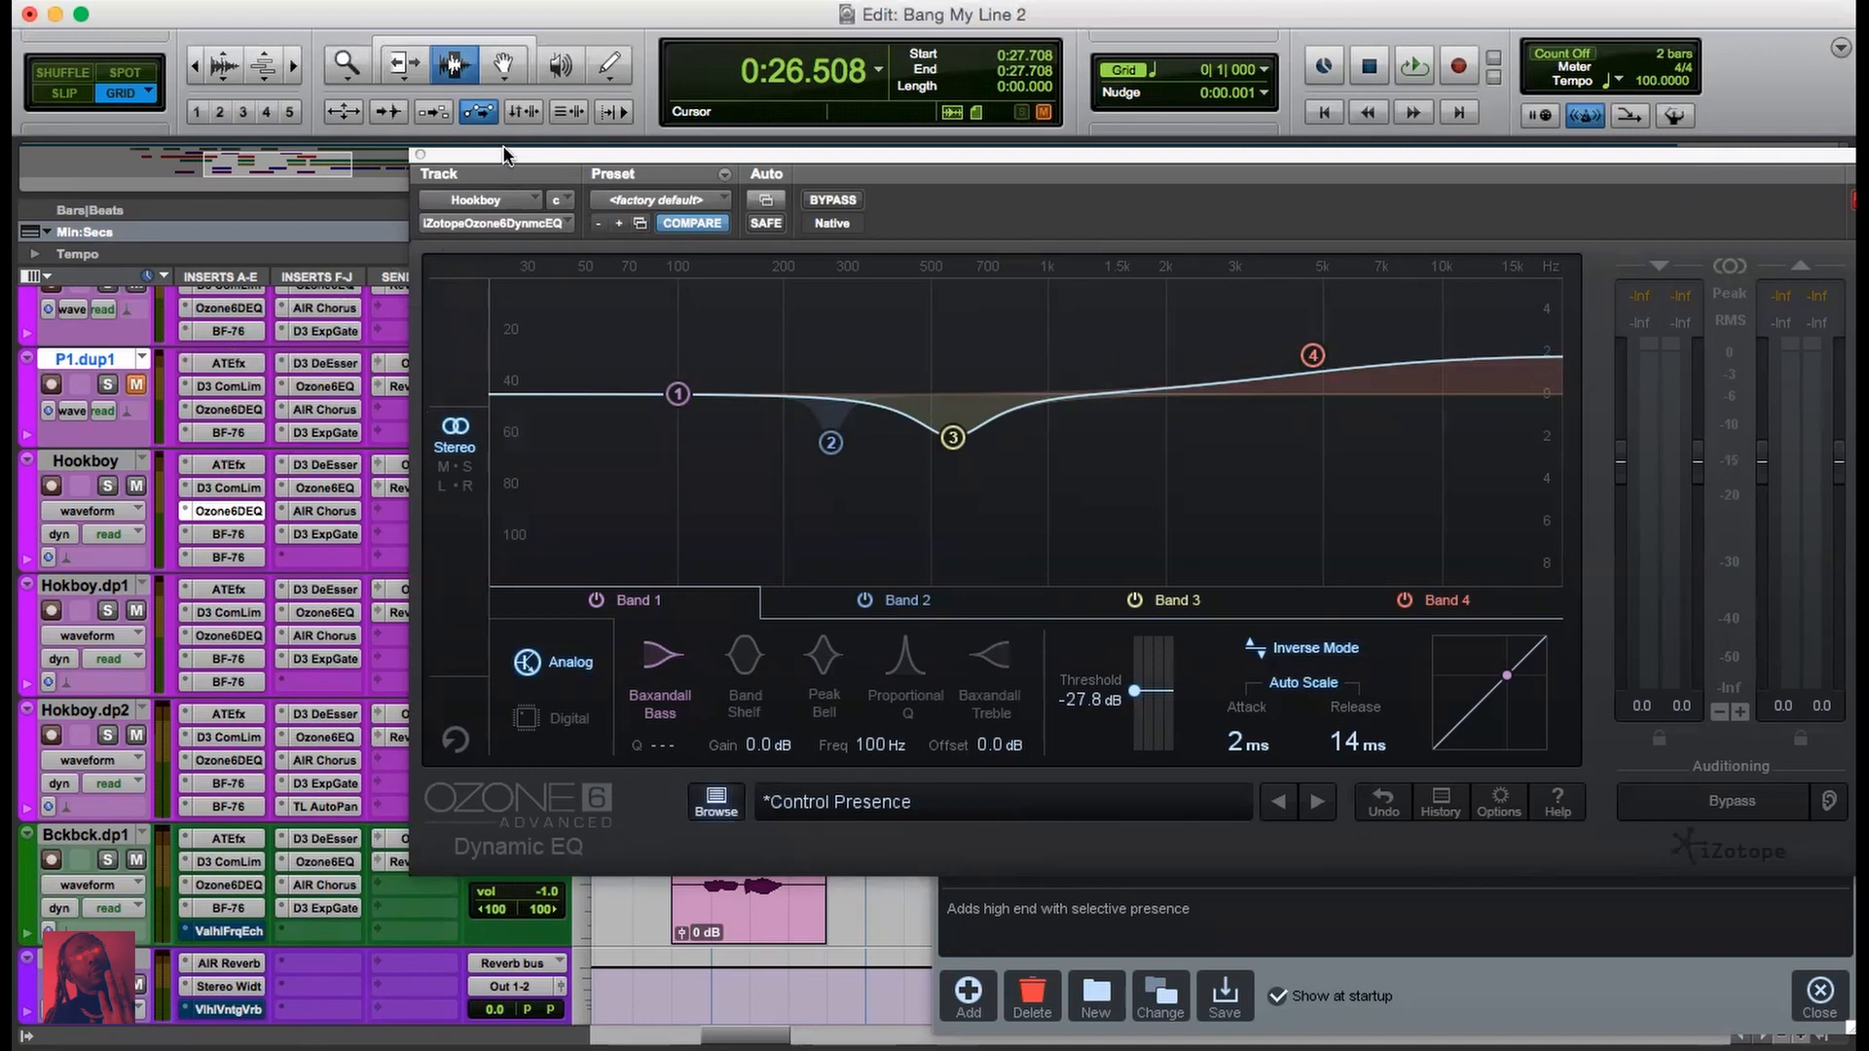
left_click_drag(505, 159, 525, 671)
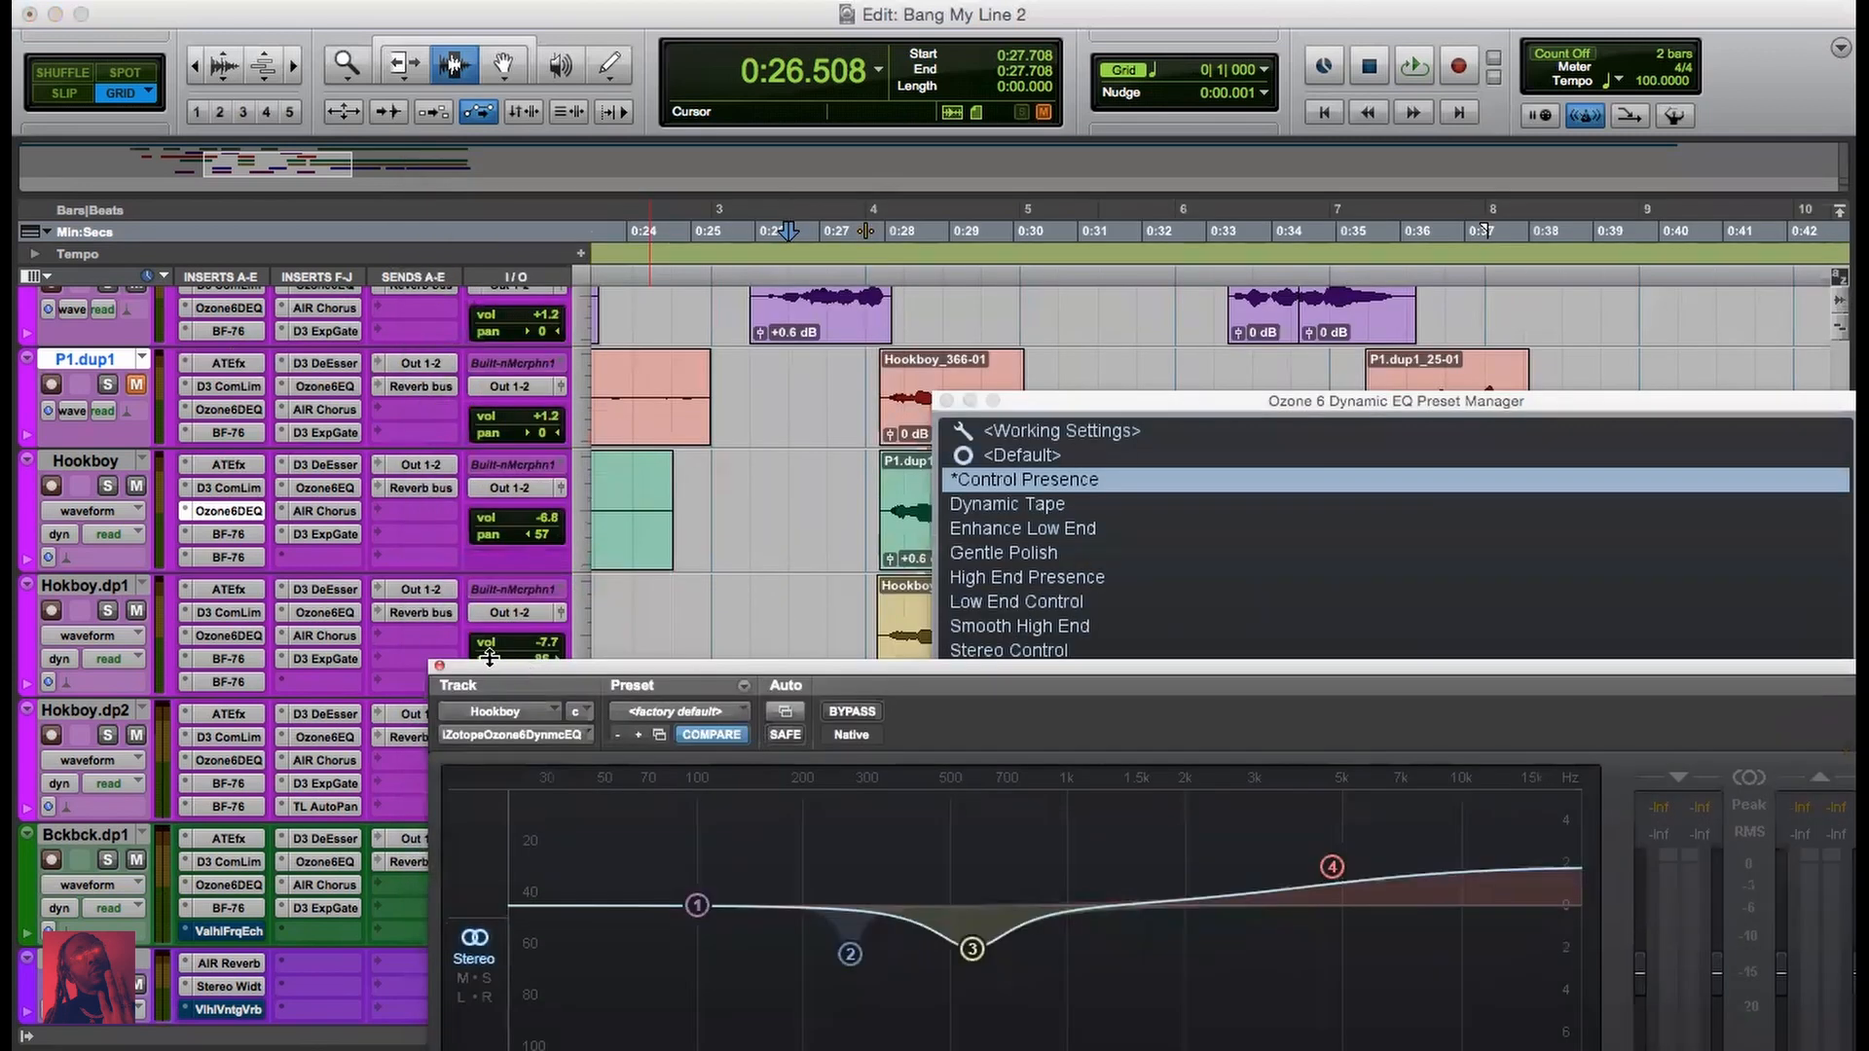
left_click(224, 412)
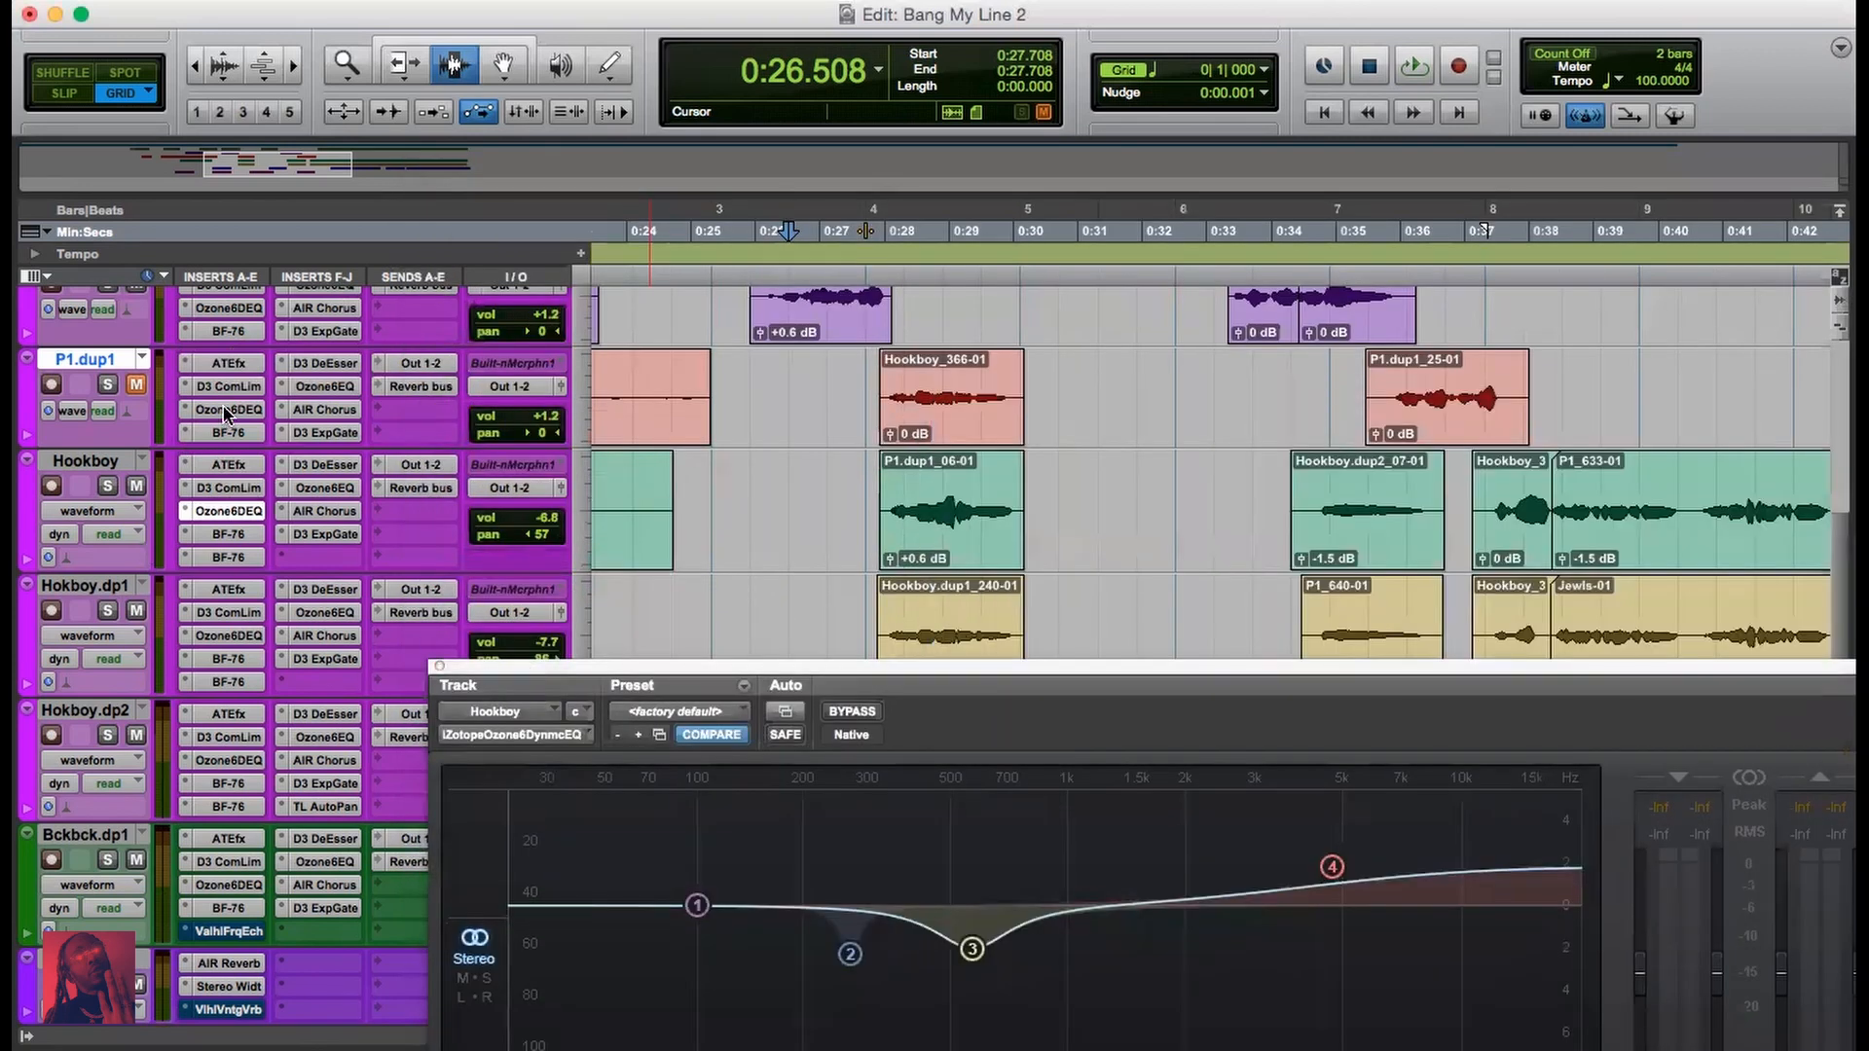
left_click(225, 412)
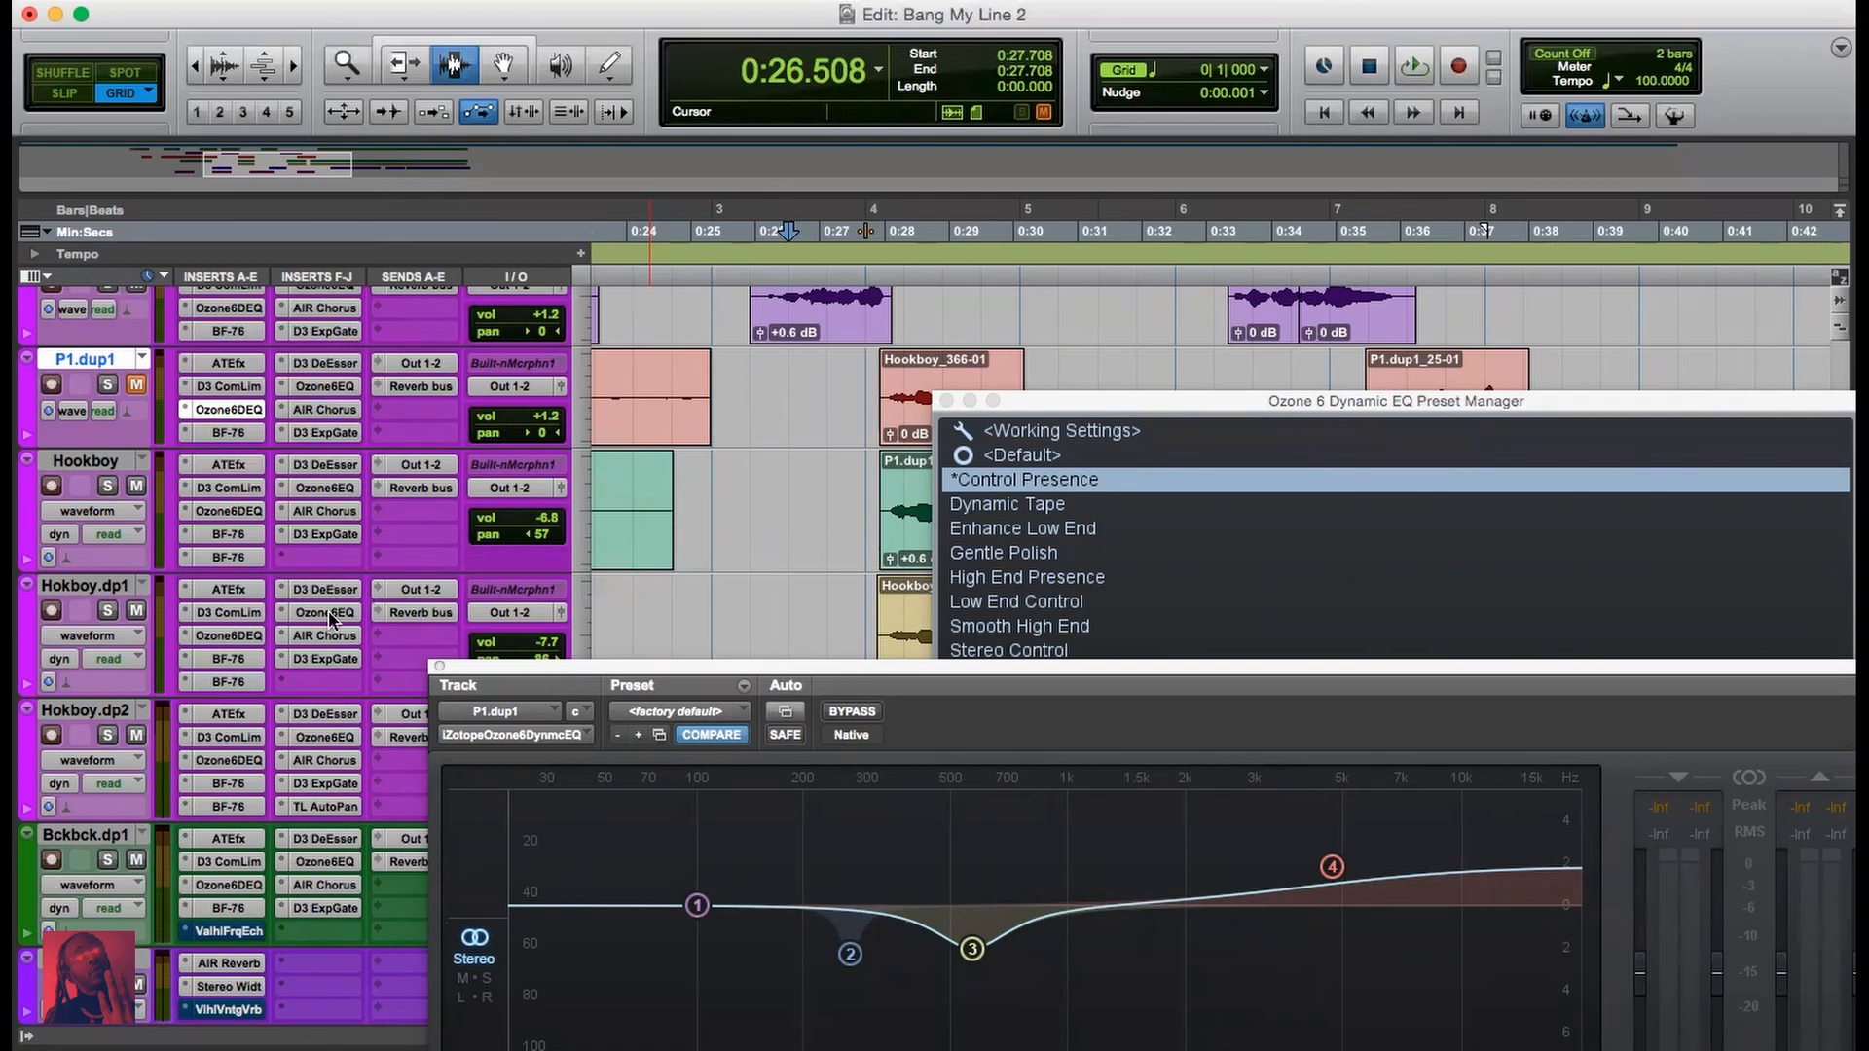
Step: Examine the equalizer curve in the Ozone 6 Equalizer on the Hookboy track and close the plug-in
left_click(319, 485)
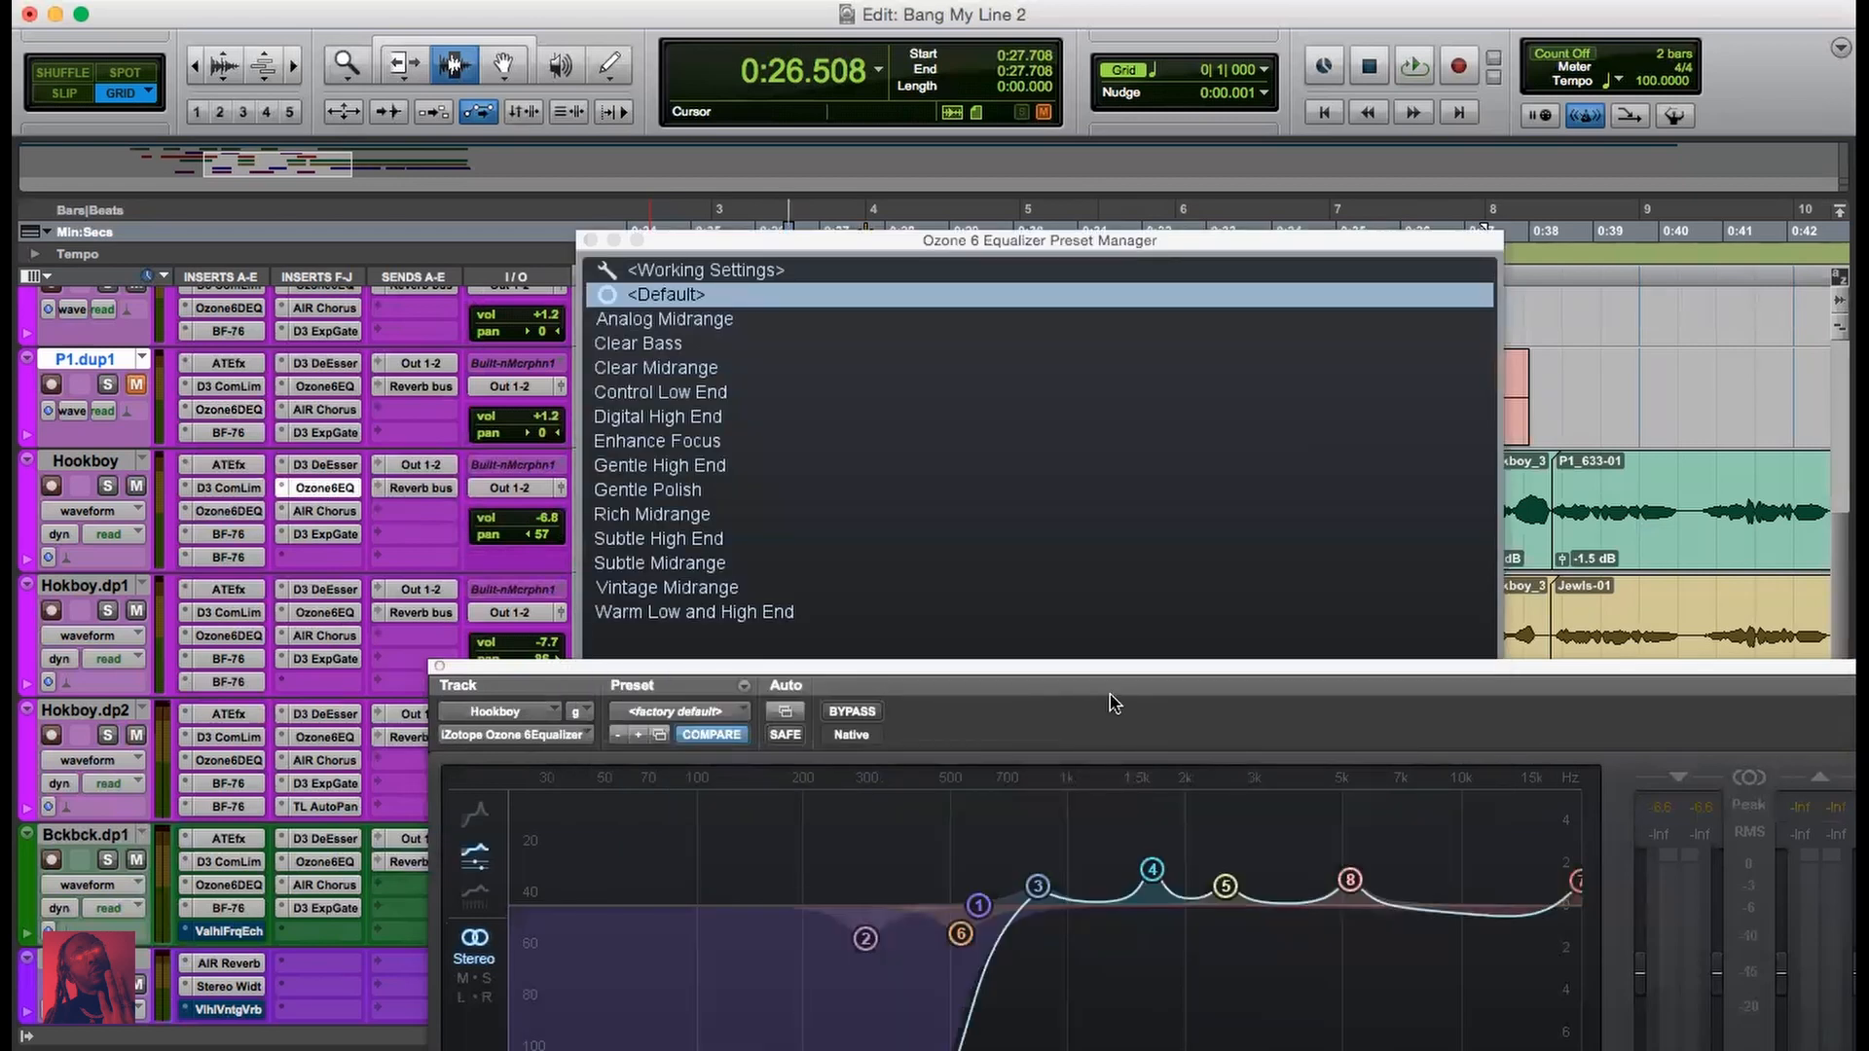
left_click_drag(1115, 667, 1082, 360)
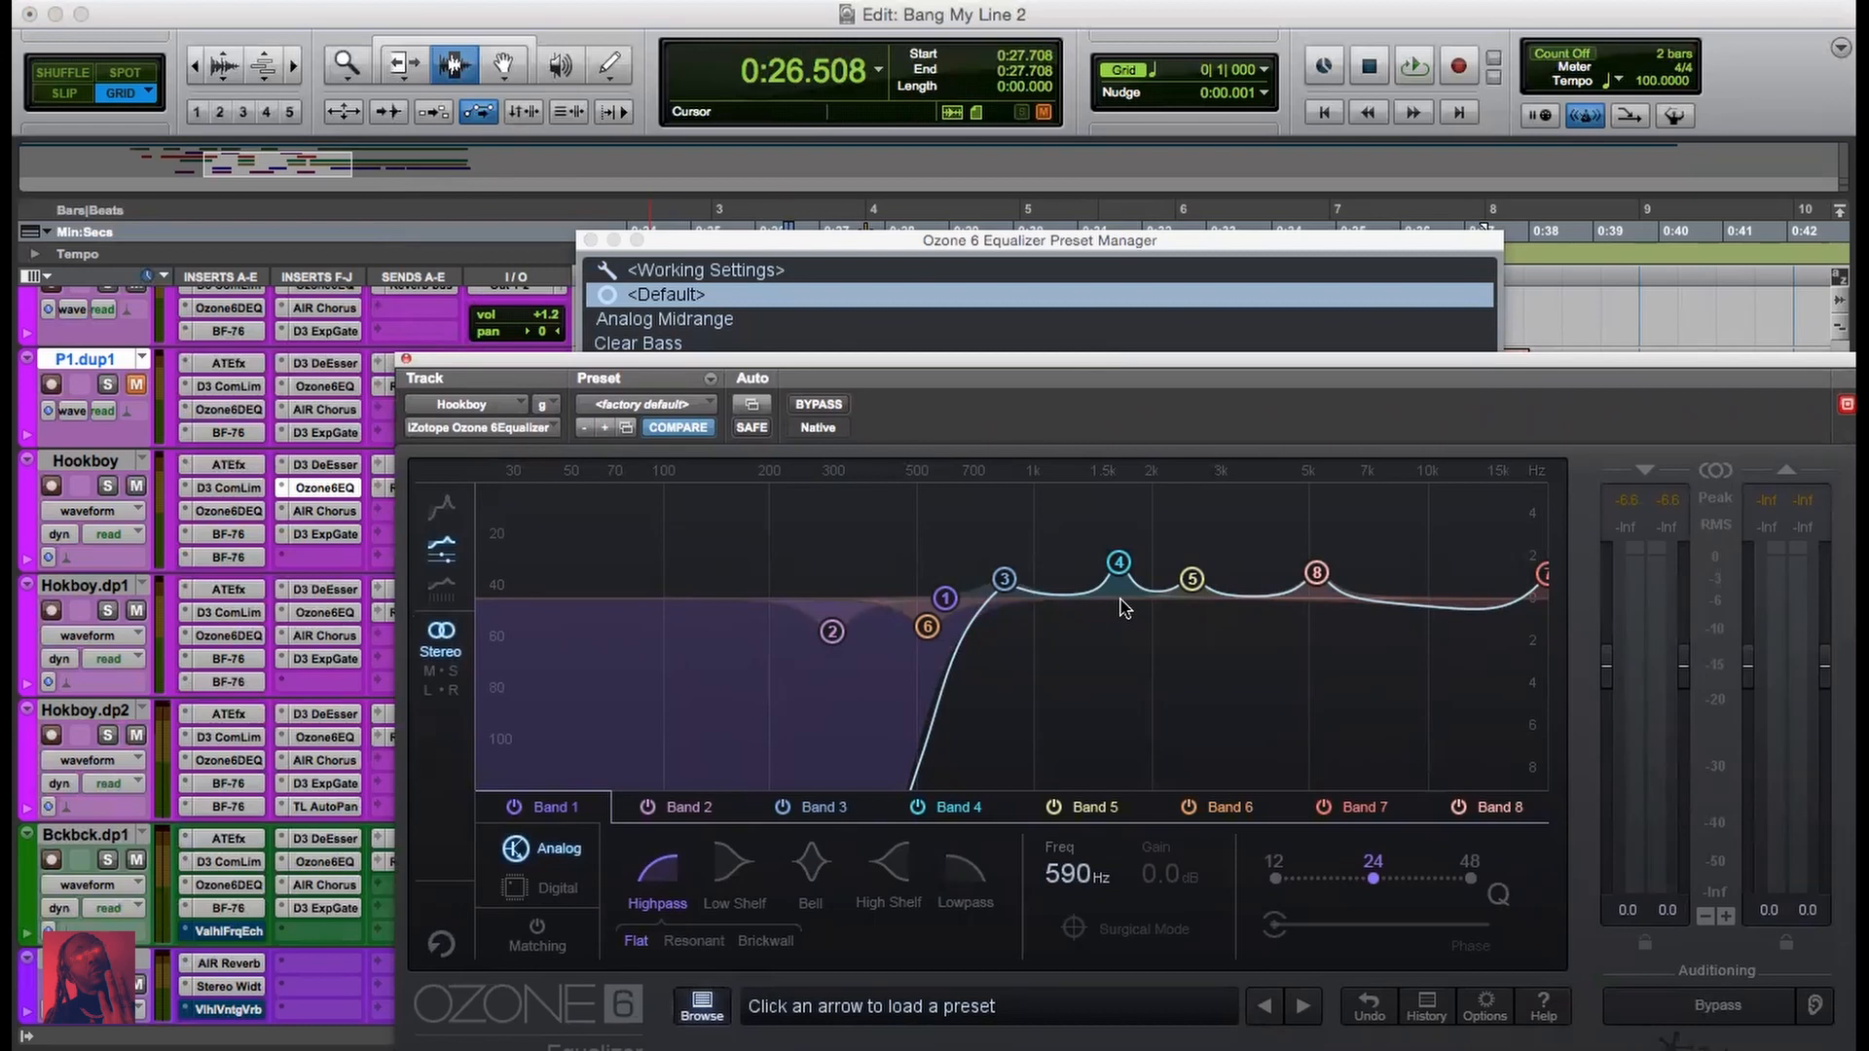
left_click(406, 362)
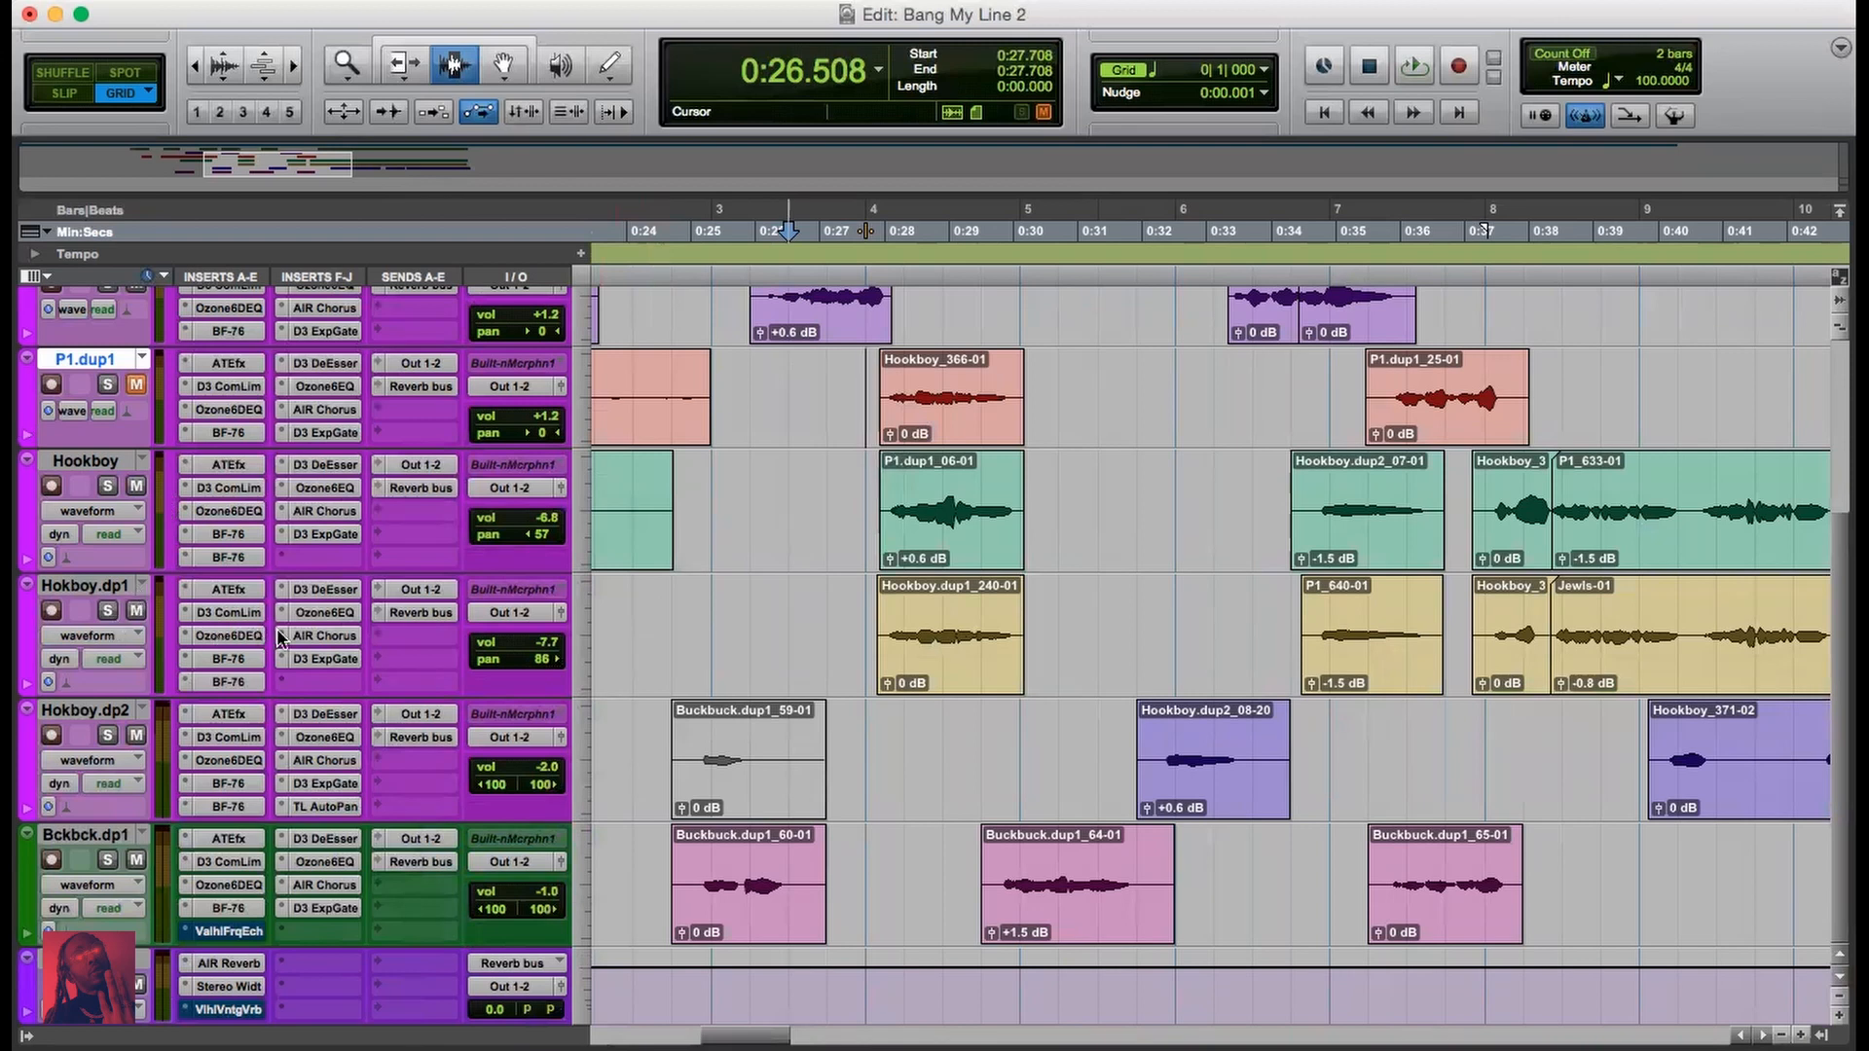
Step: Select 0:27.708 to 0:31.308 on Hokboy.dp1 and play from 0:27.708 with P1.dup1 muted
left_click_drag(867, 643, 1099, 642)
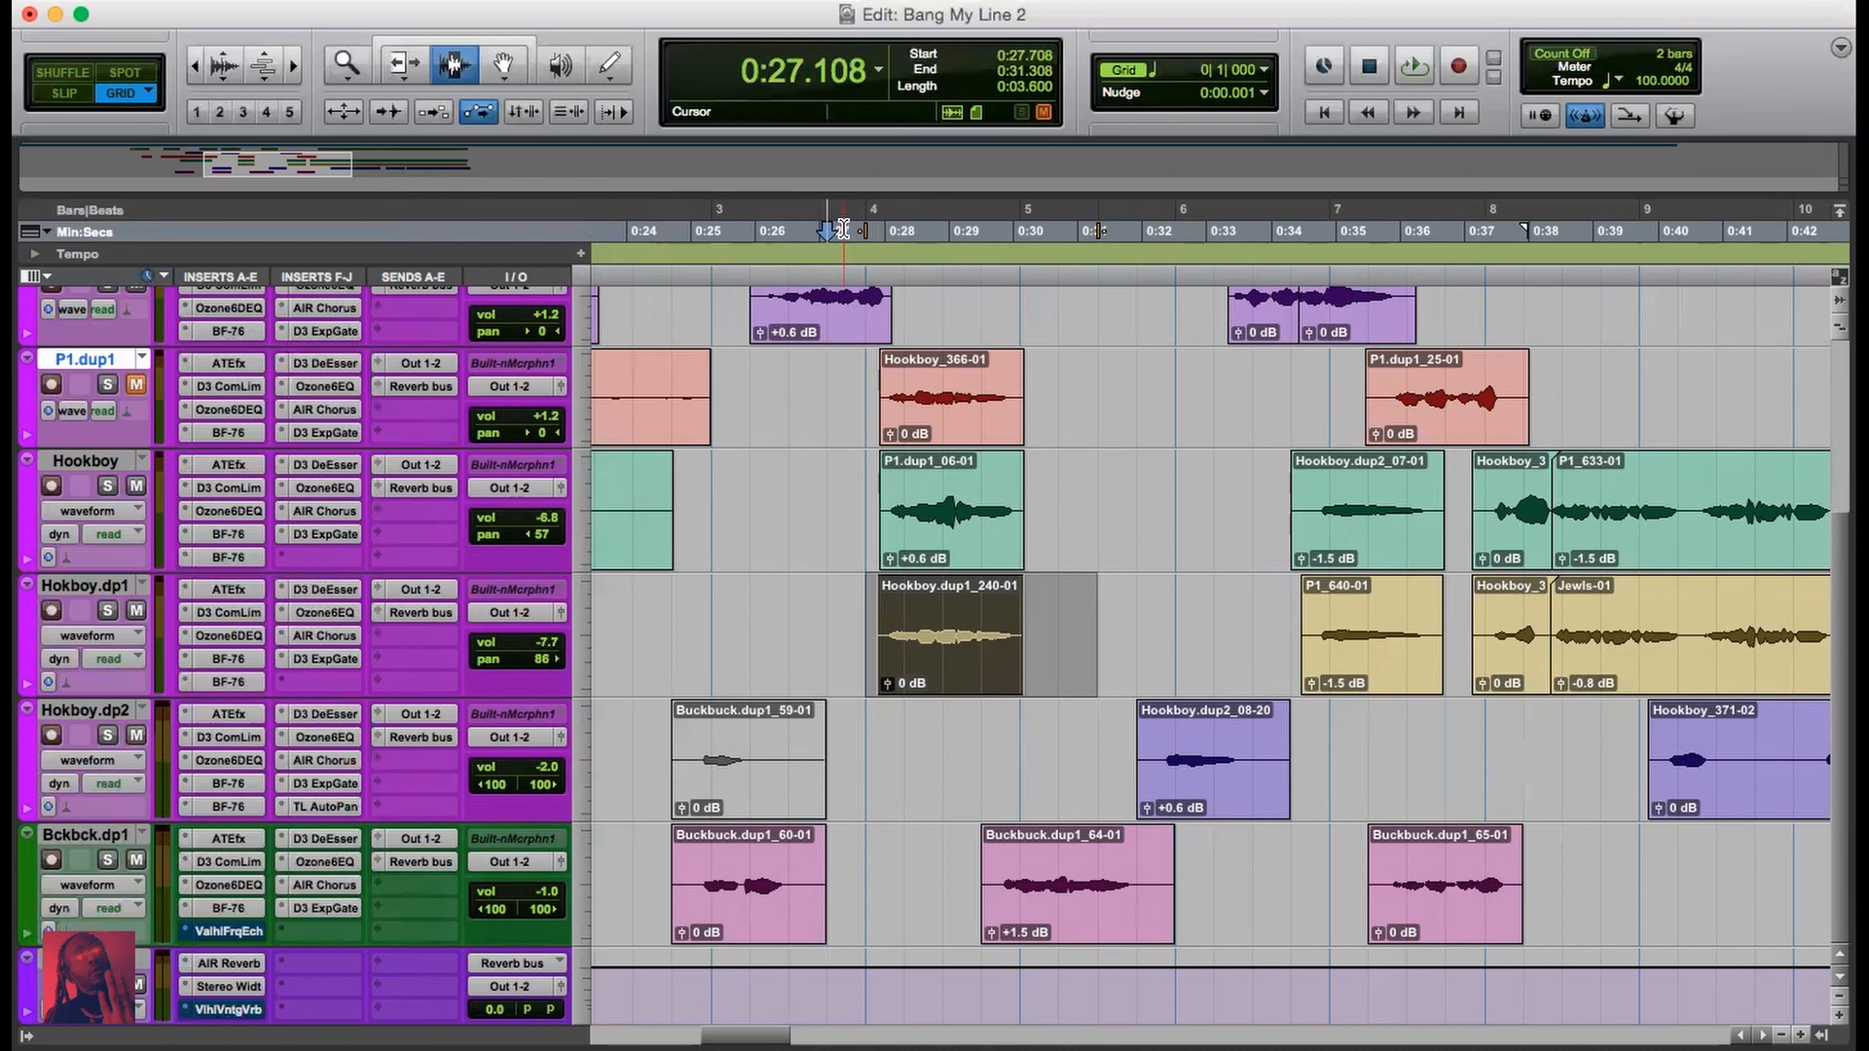
key("space")
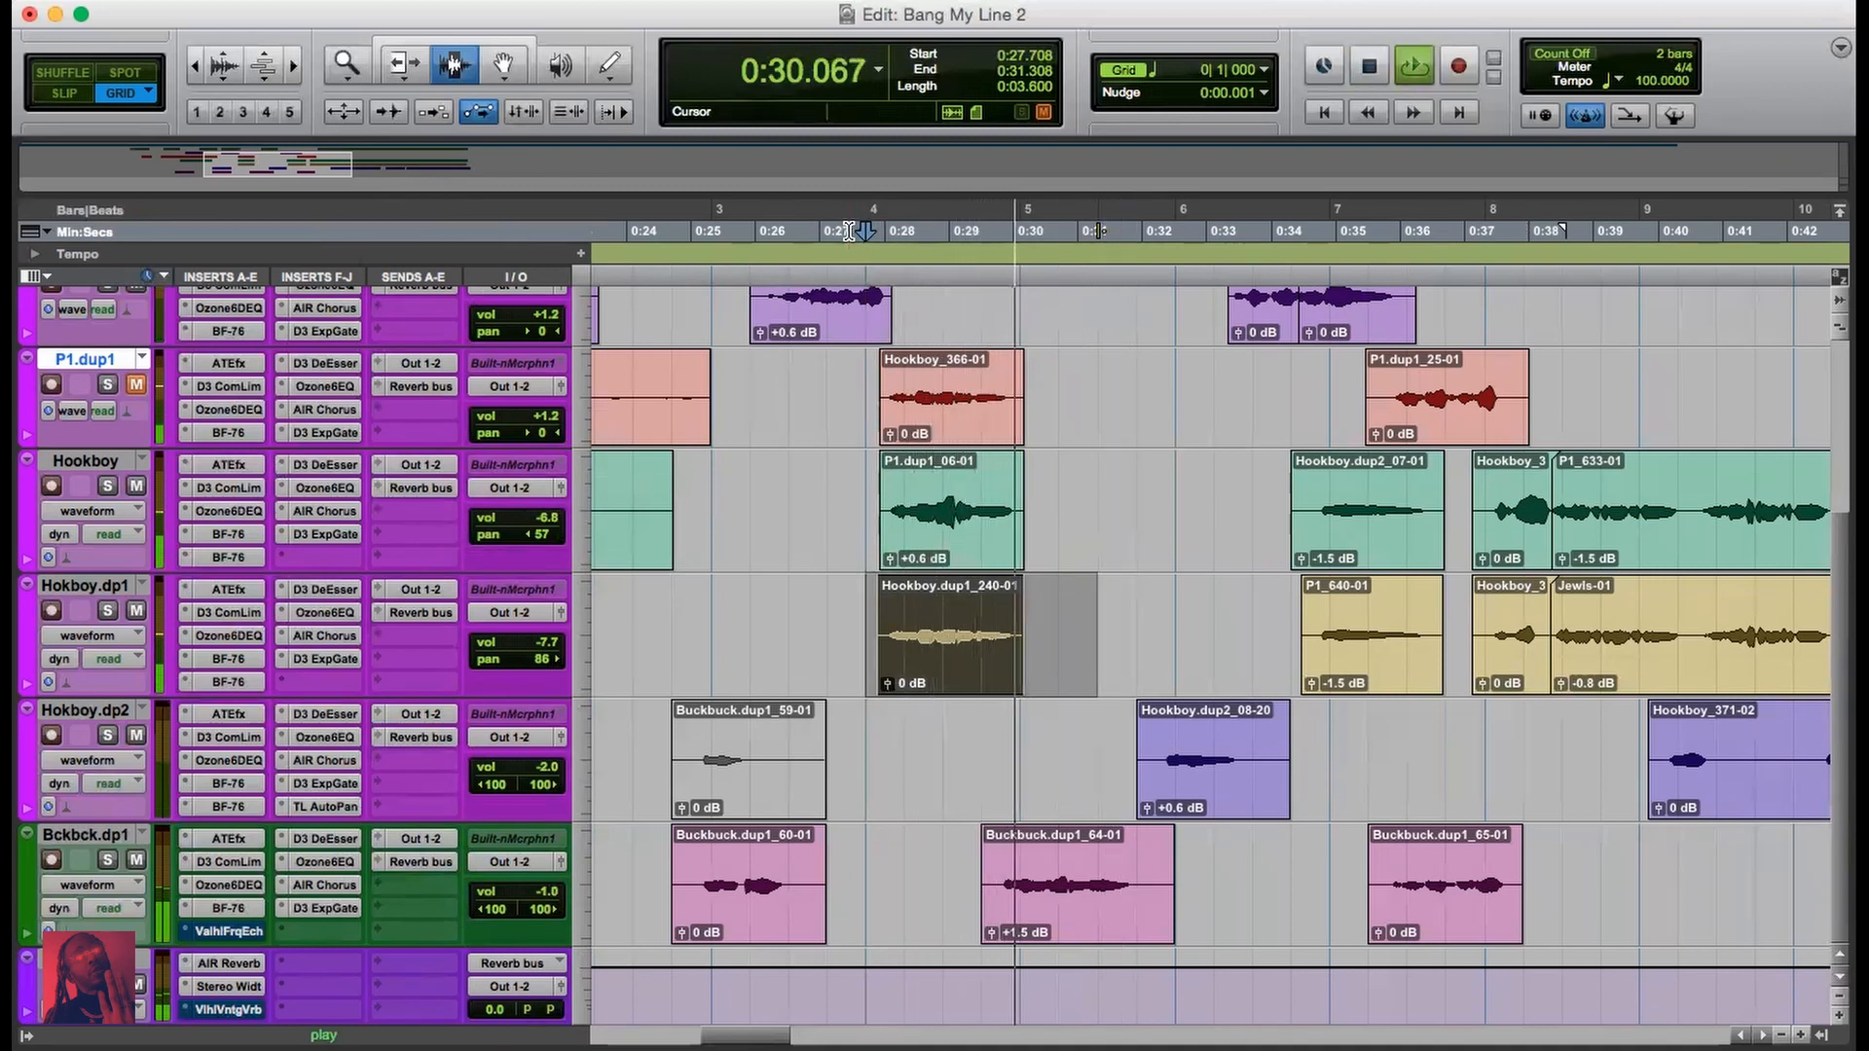
key("space")
Step: Unmute the P1.dup1 track and play the layered vocals again from just before the selected Hokboy.dp1 clip
left_click(136, 384)
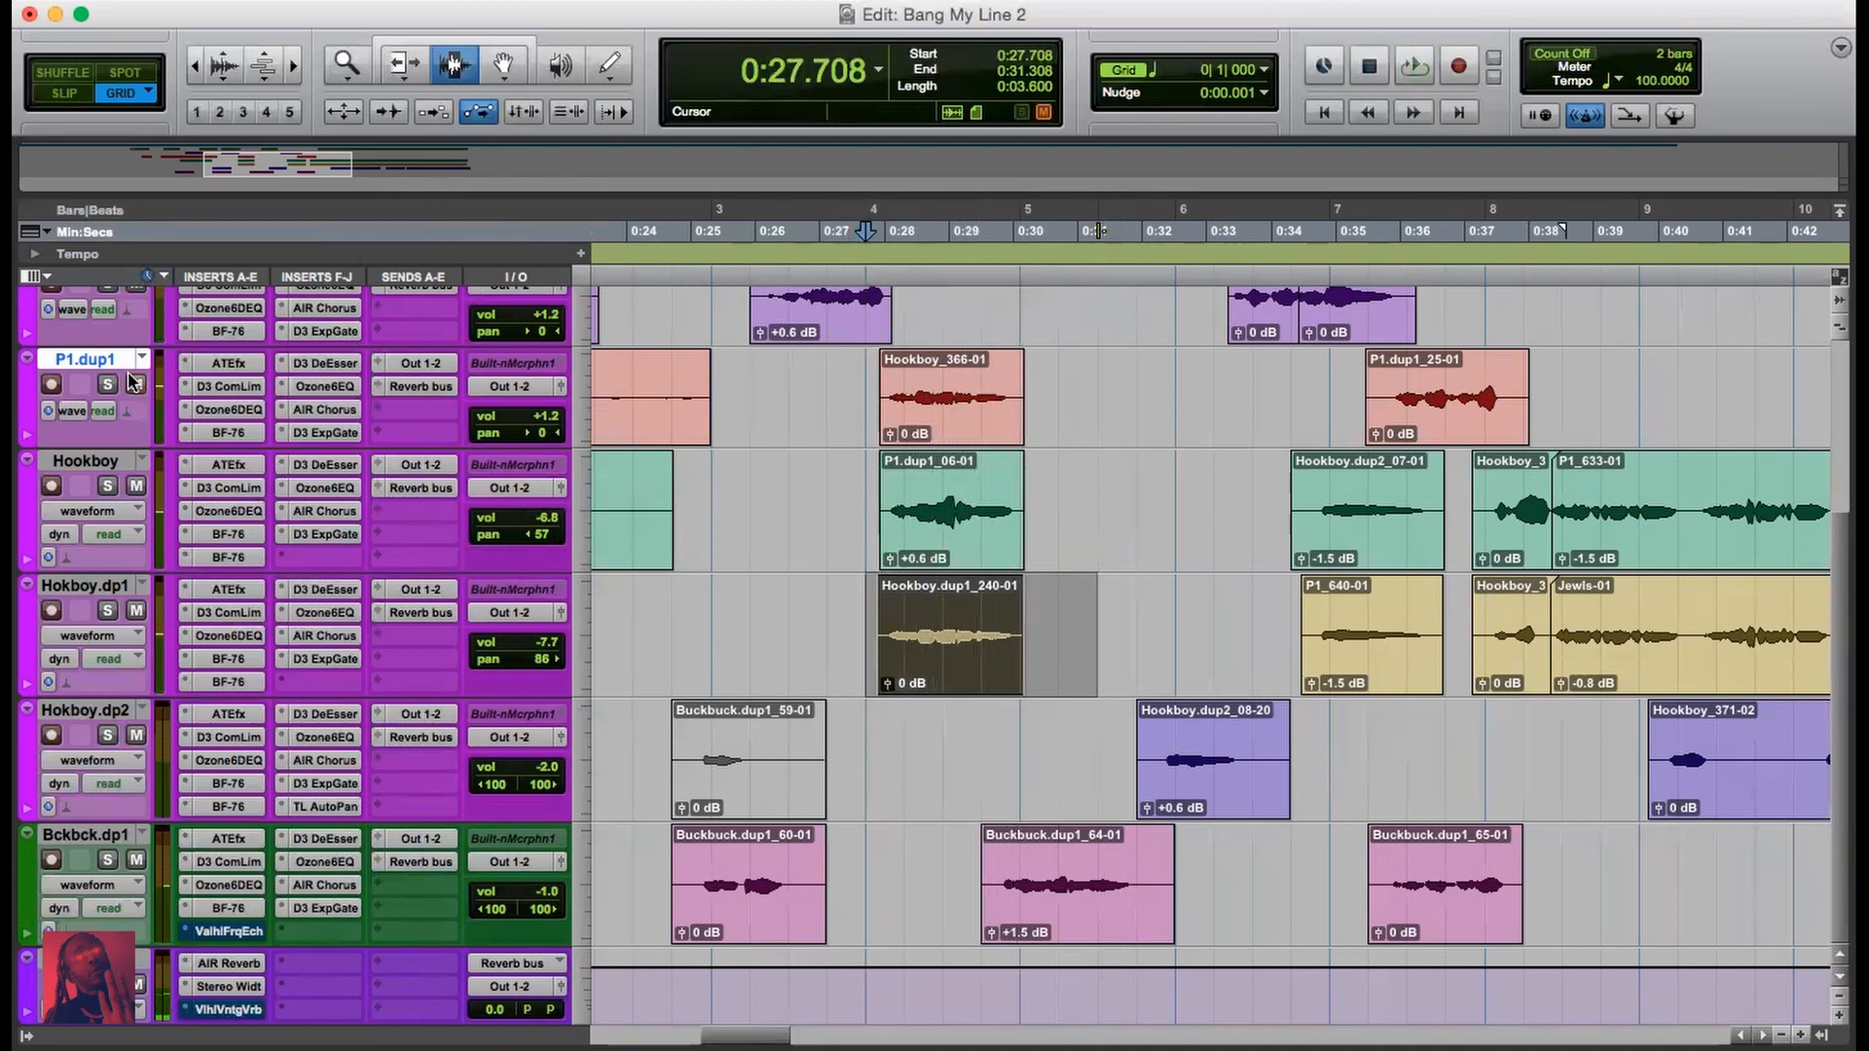
key("space")
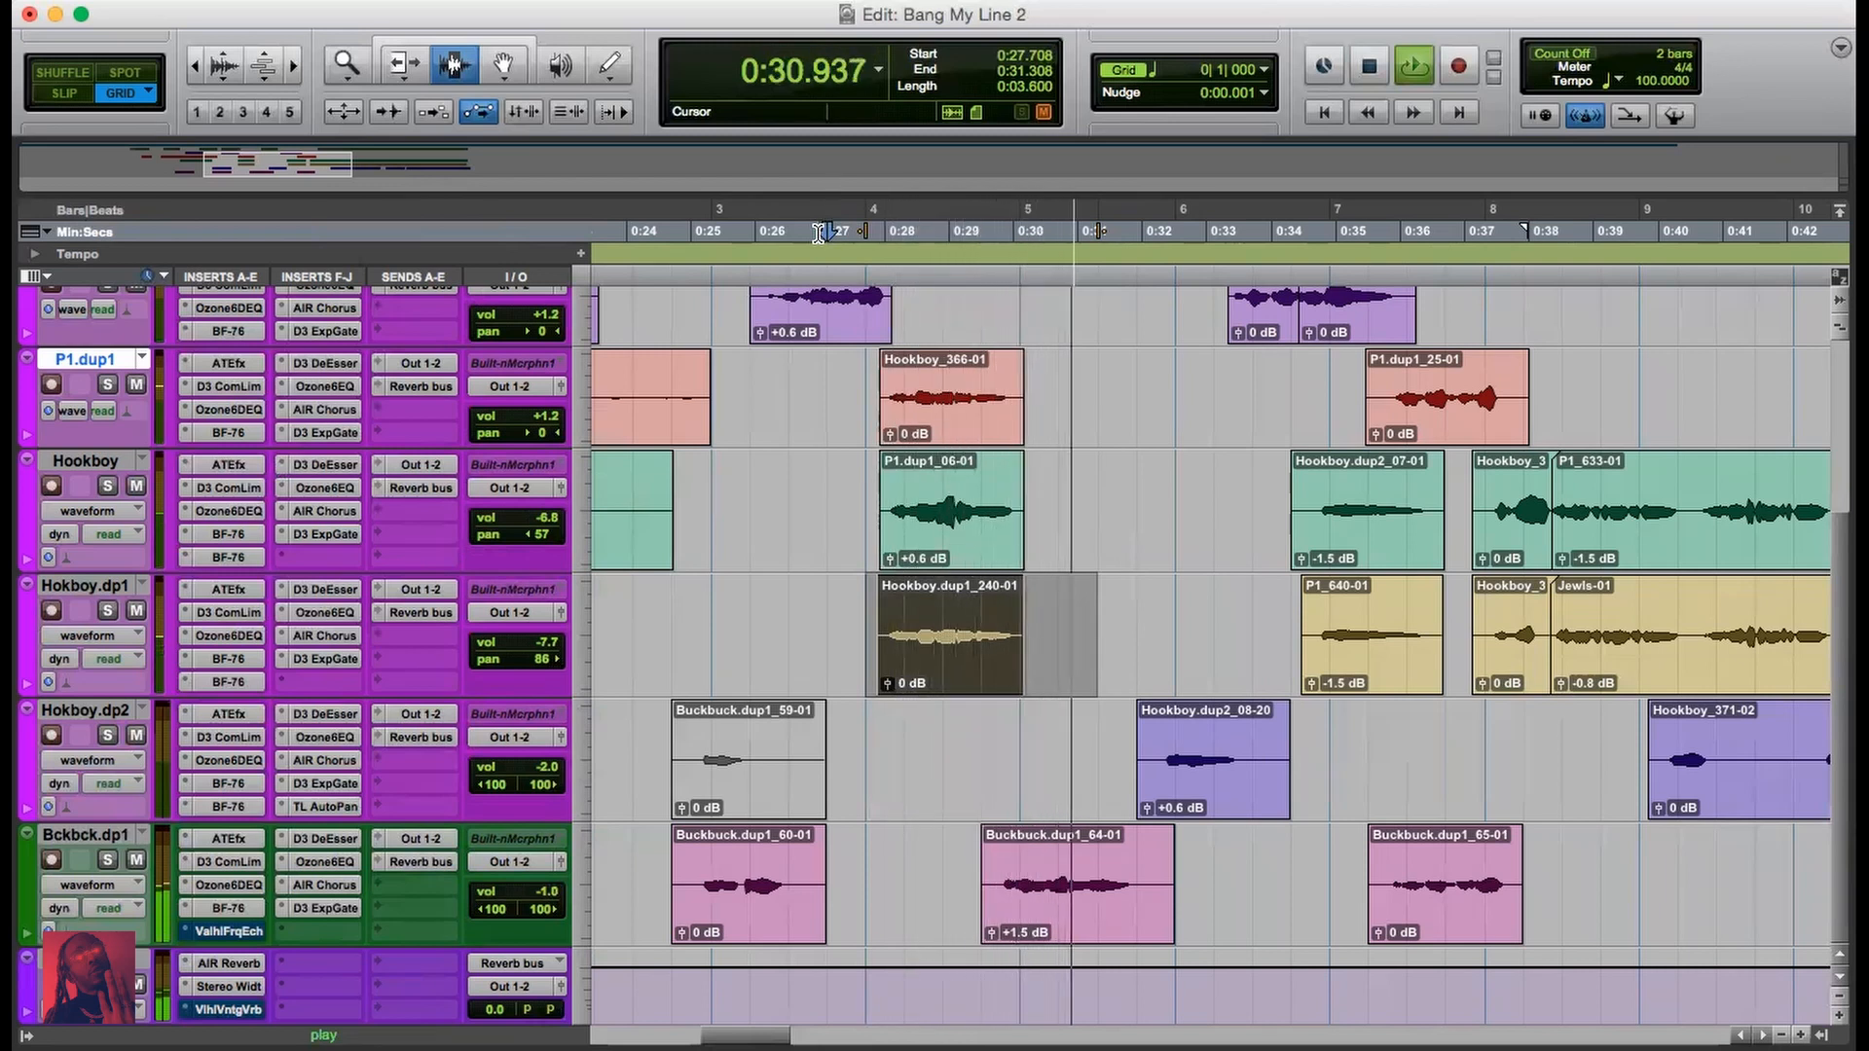
key("space")
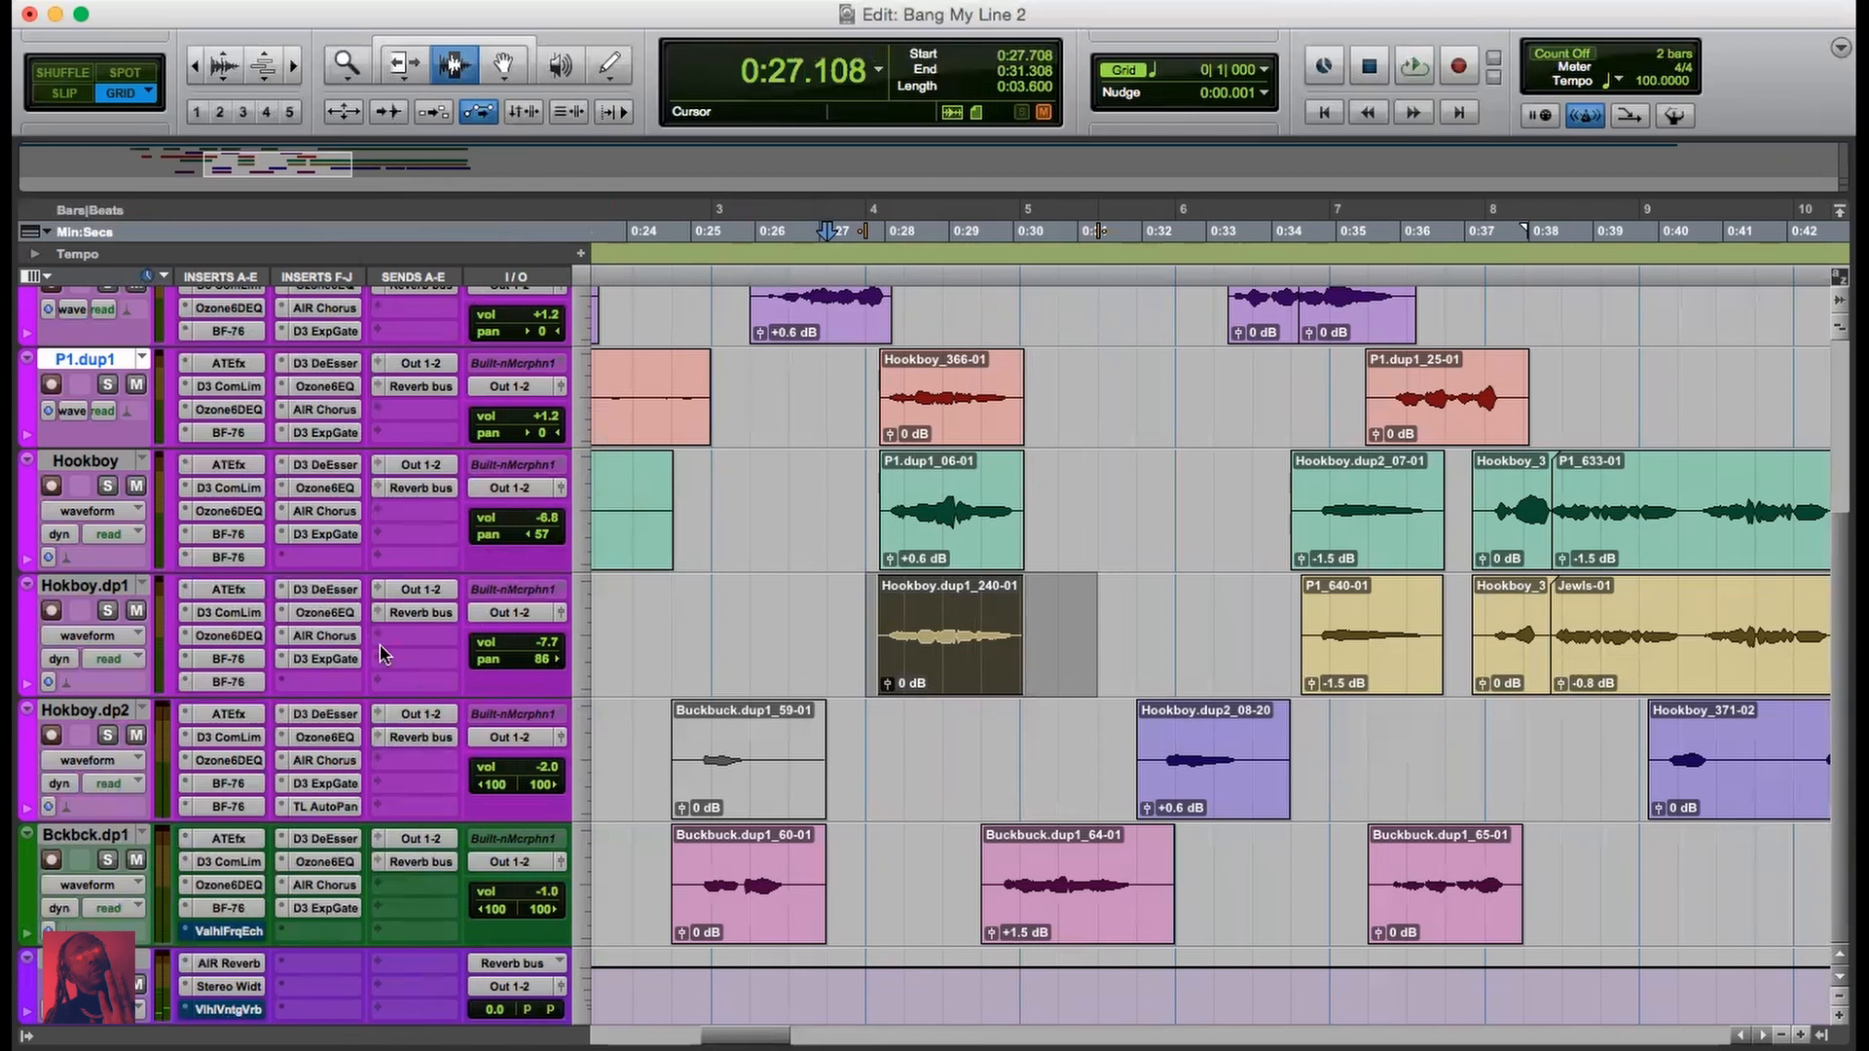
Step: Inspect the Ozone 6 Equalizer curves on the Hokboy.dp1 and Hookboy tracks, closing each plug-in
left_click(337, 617)
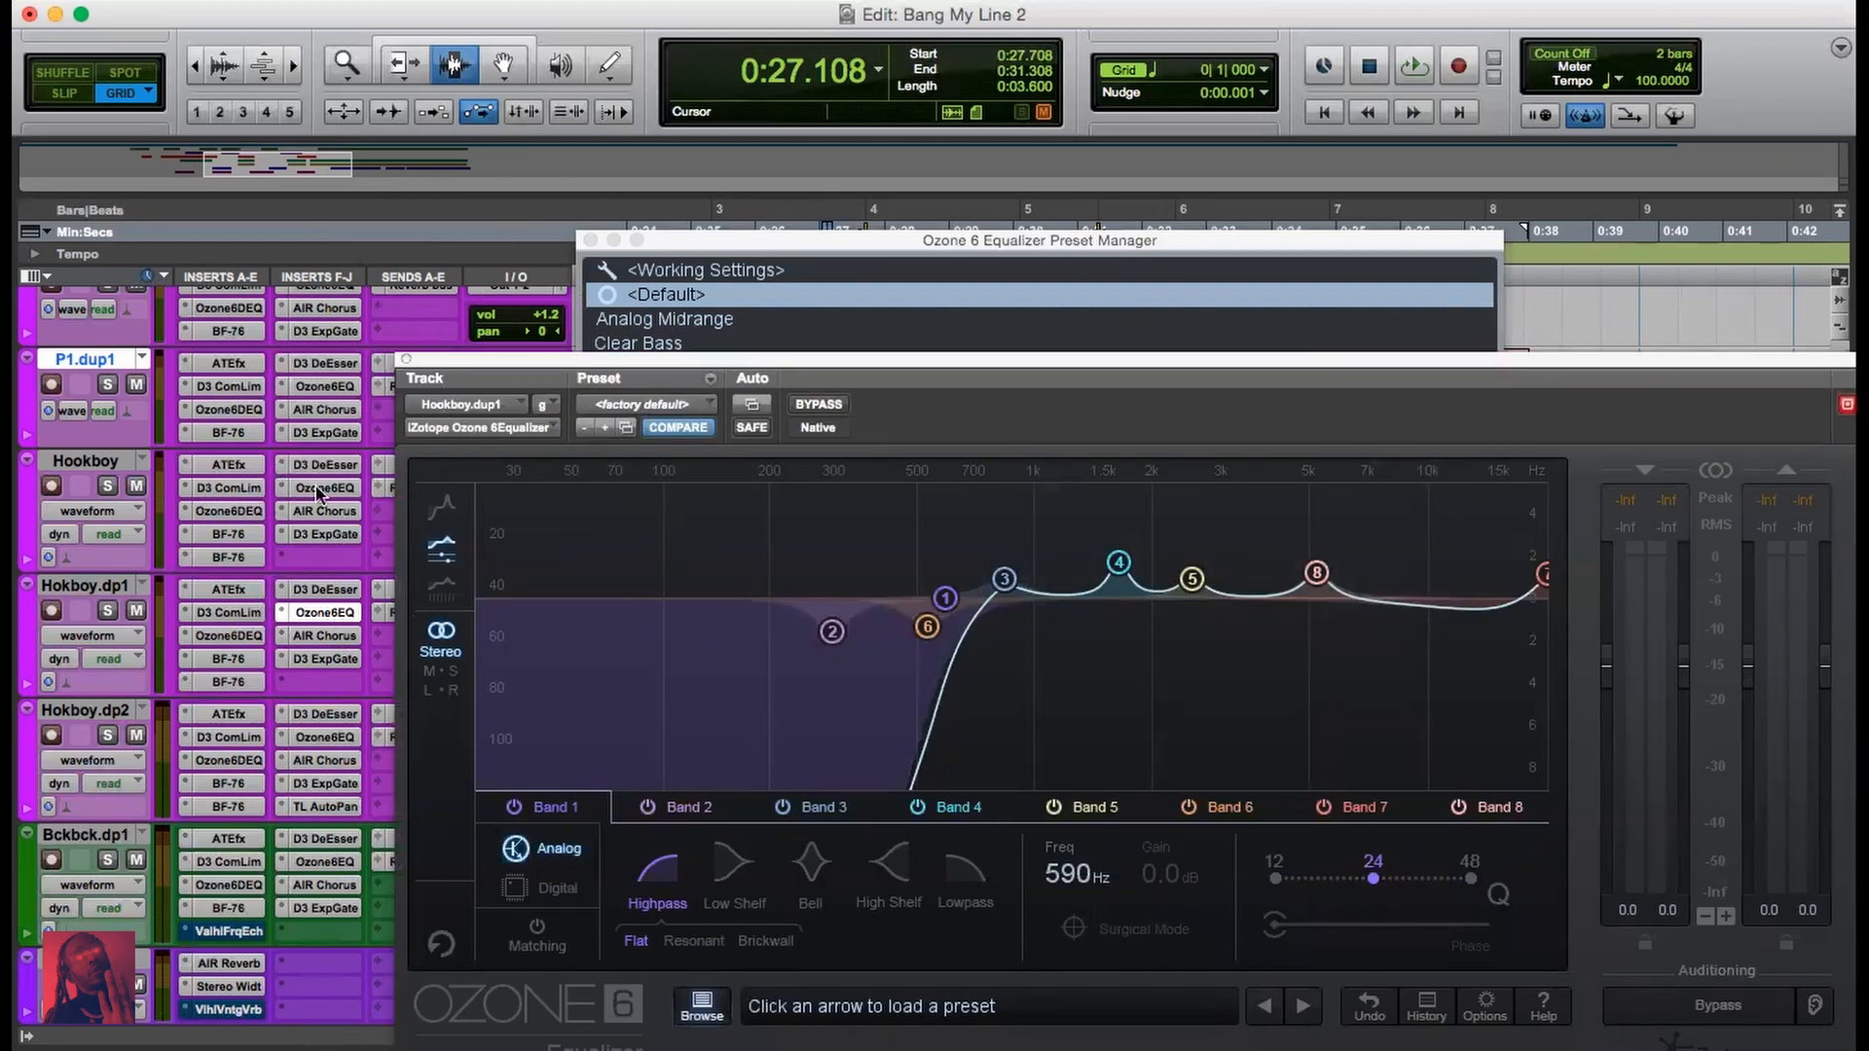
left_click(406, 358)
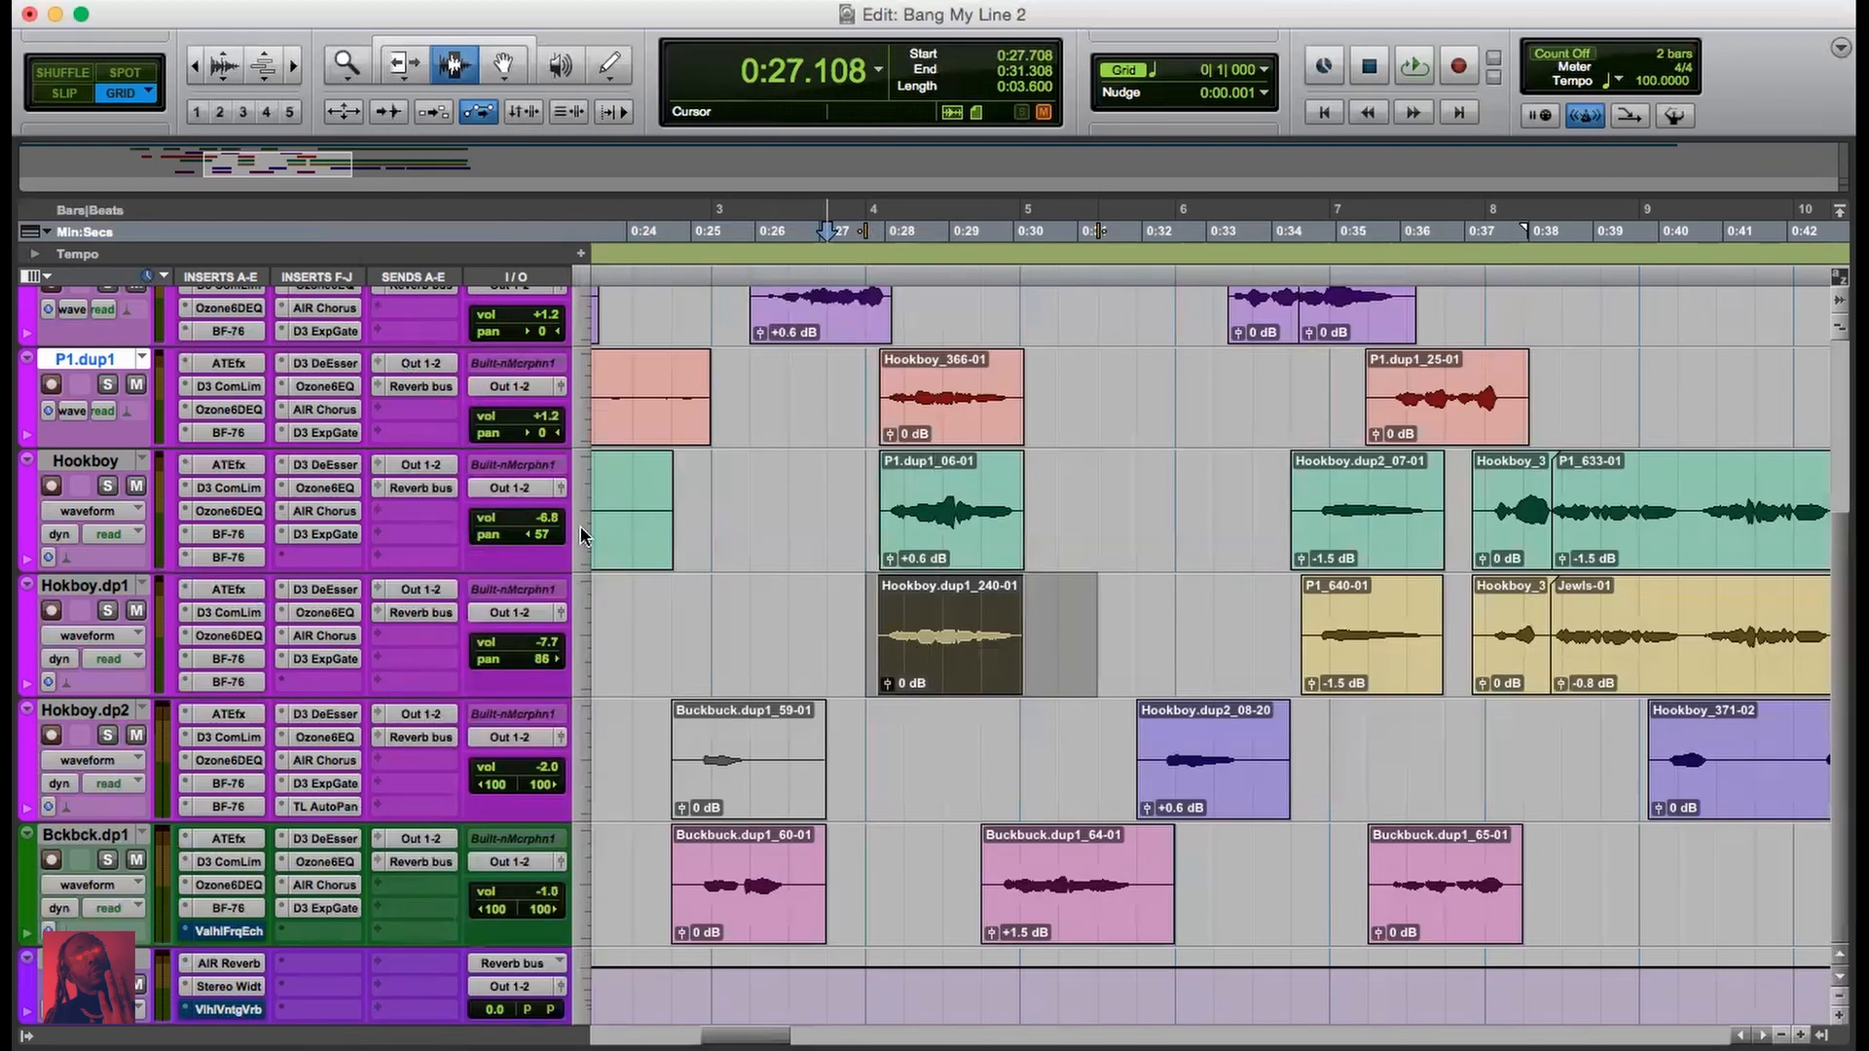
left_click(329, 488)
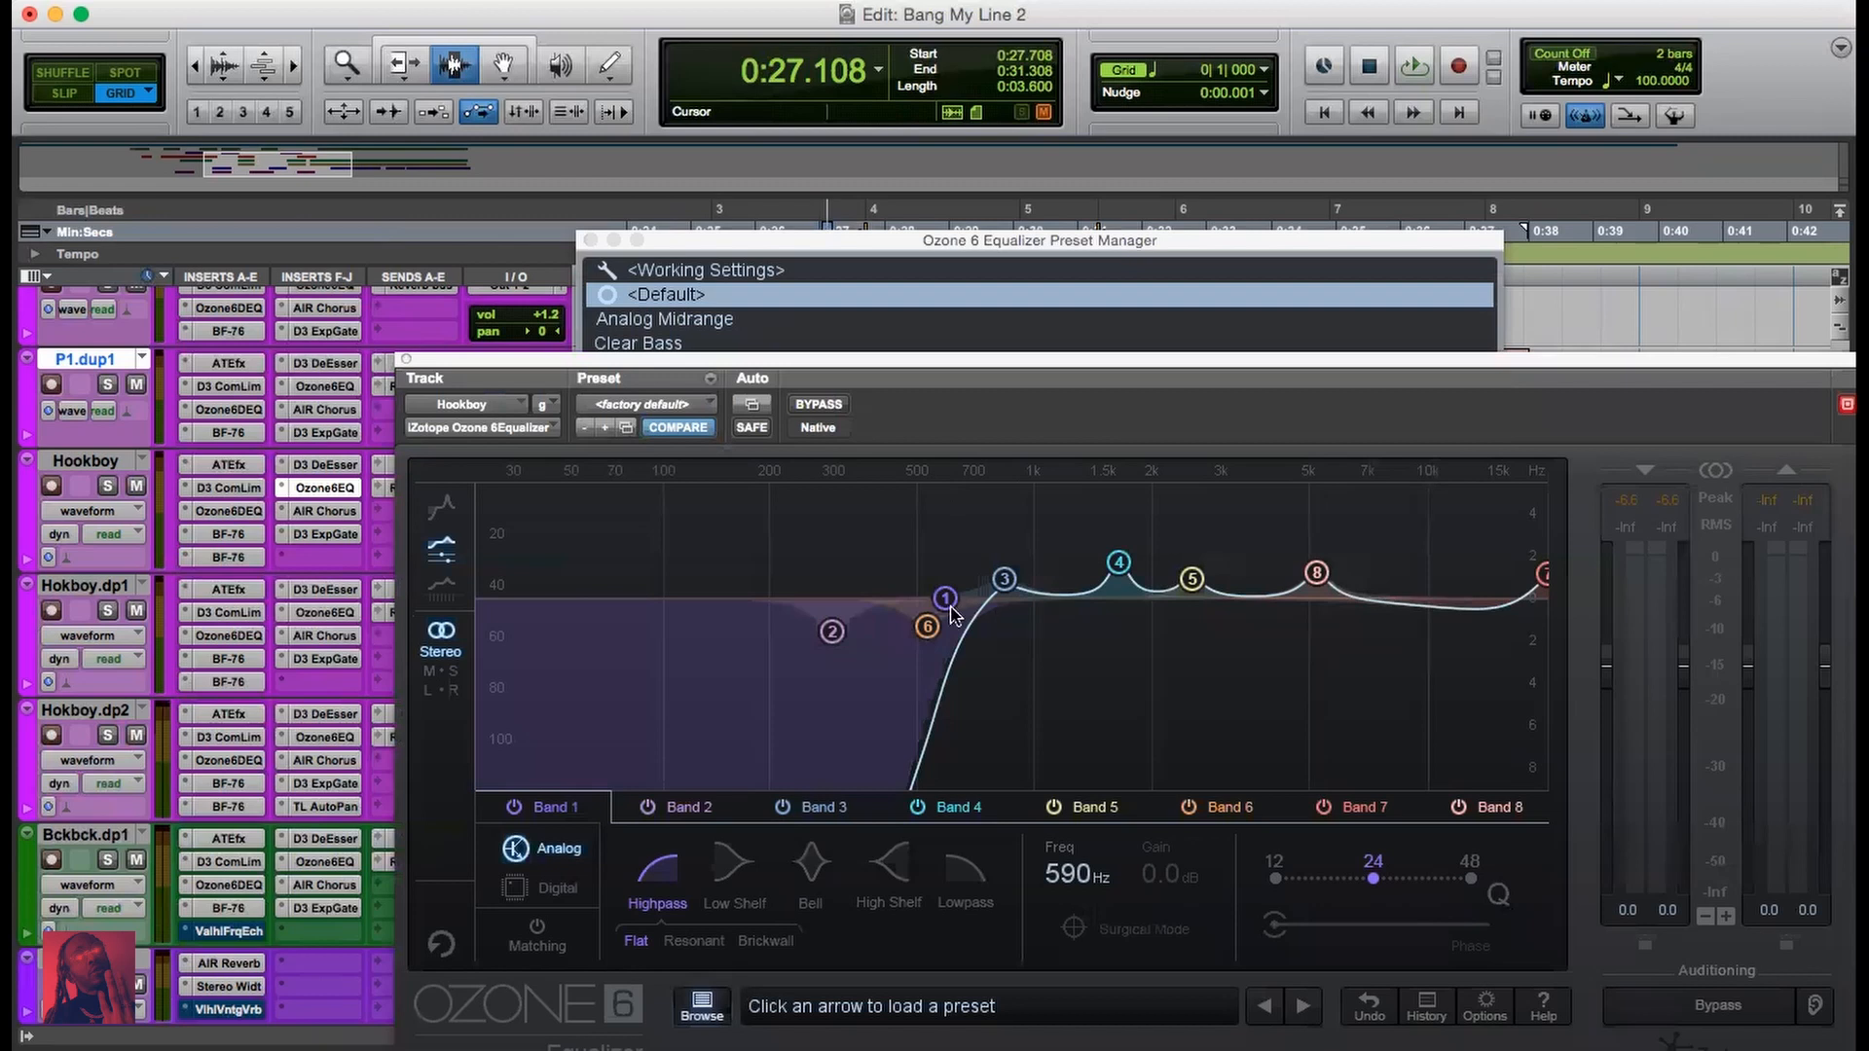
left_click(406, 359)
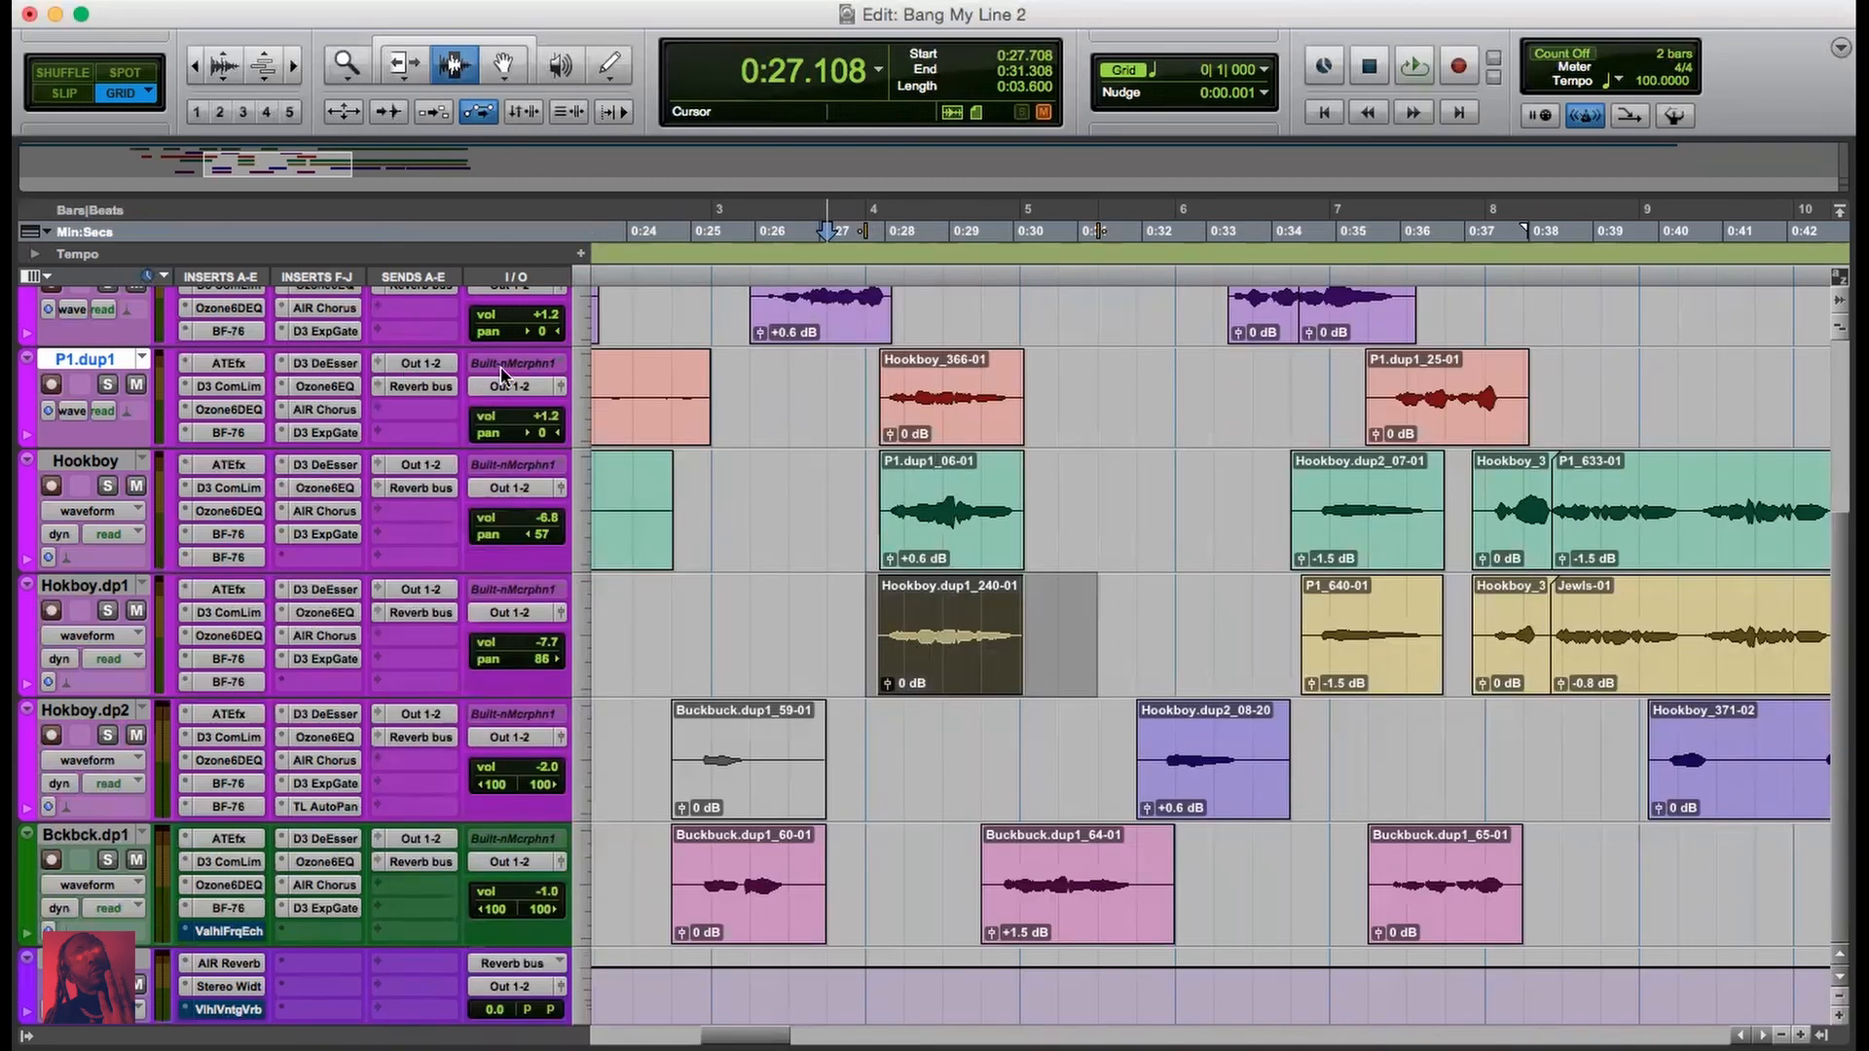
Step: Compare the Band 1 highpass frequency in the Ozone 6 Equalizers on P1.dup1 and Hookboy, and close the plug-in
left_click(341, 392)
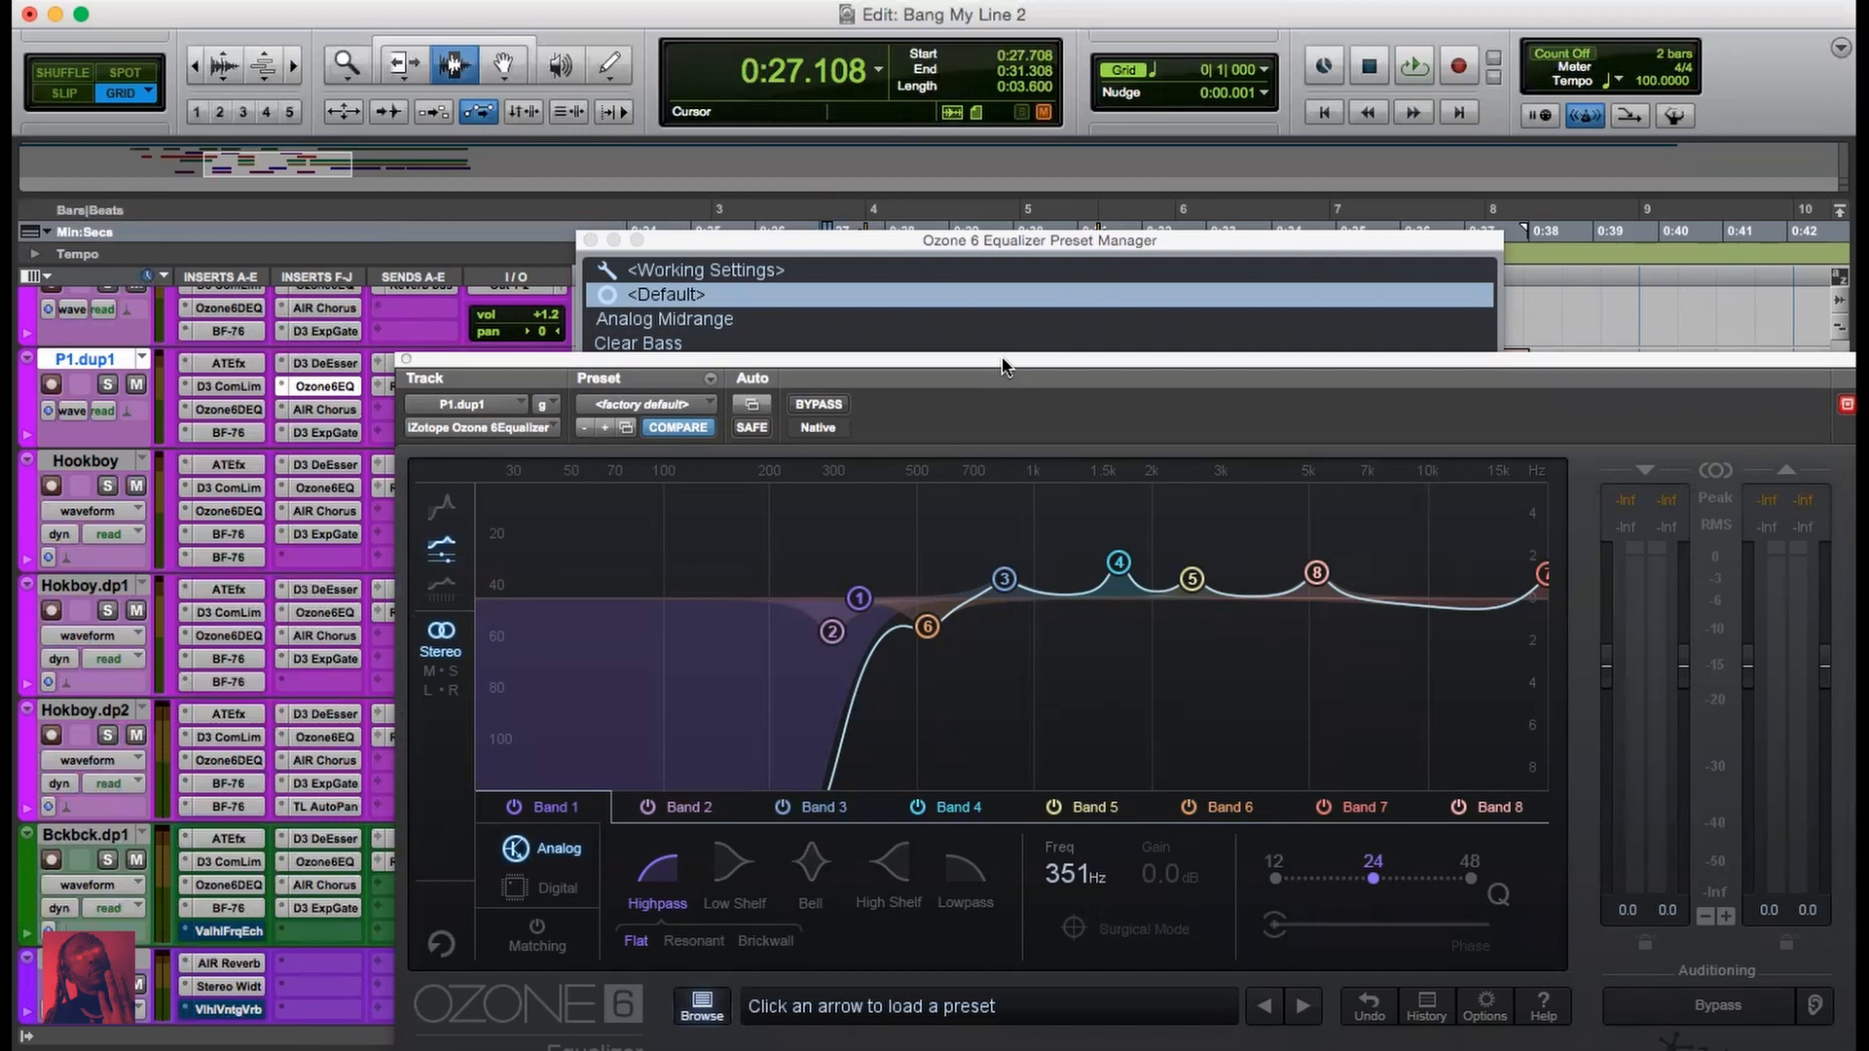
left_click_drag(1006, 367, 922, 129)
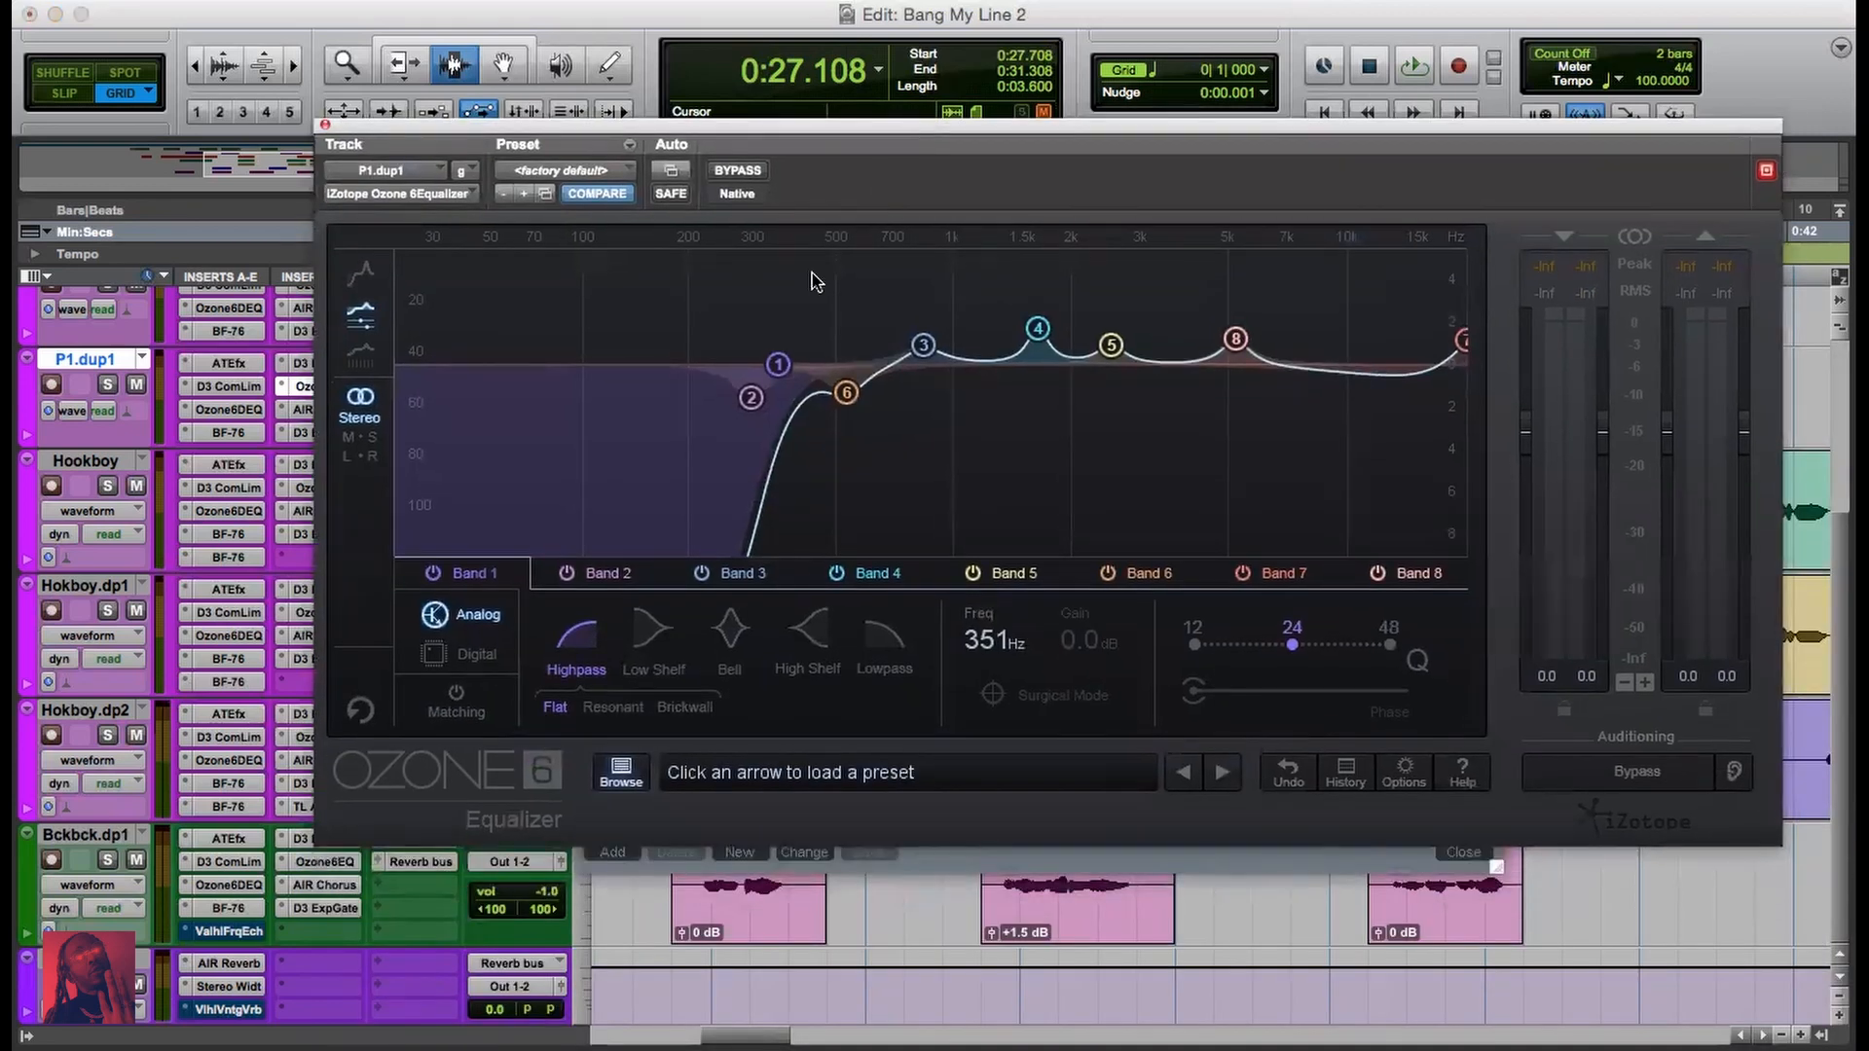
mouse_move(778, 368)
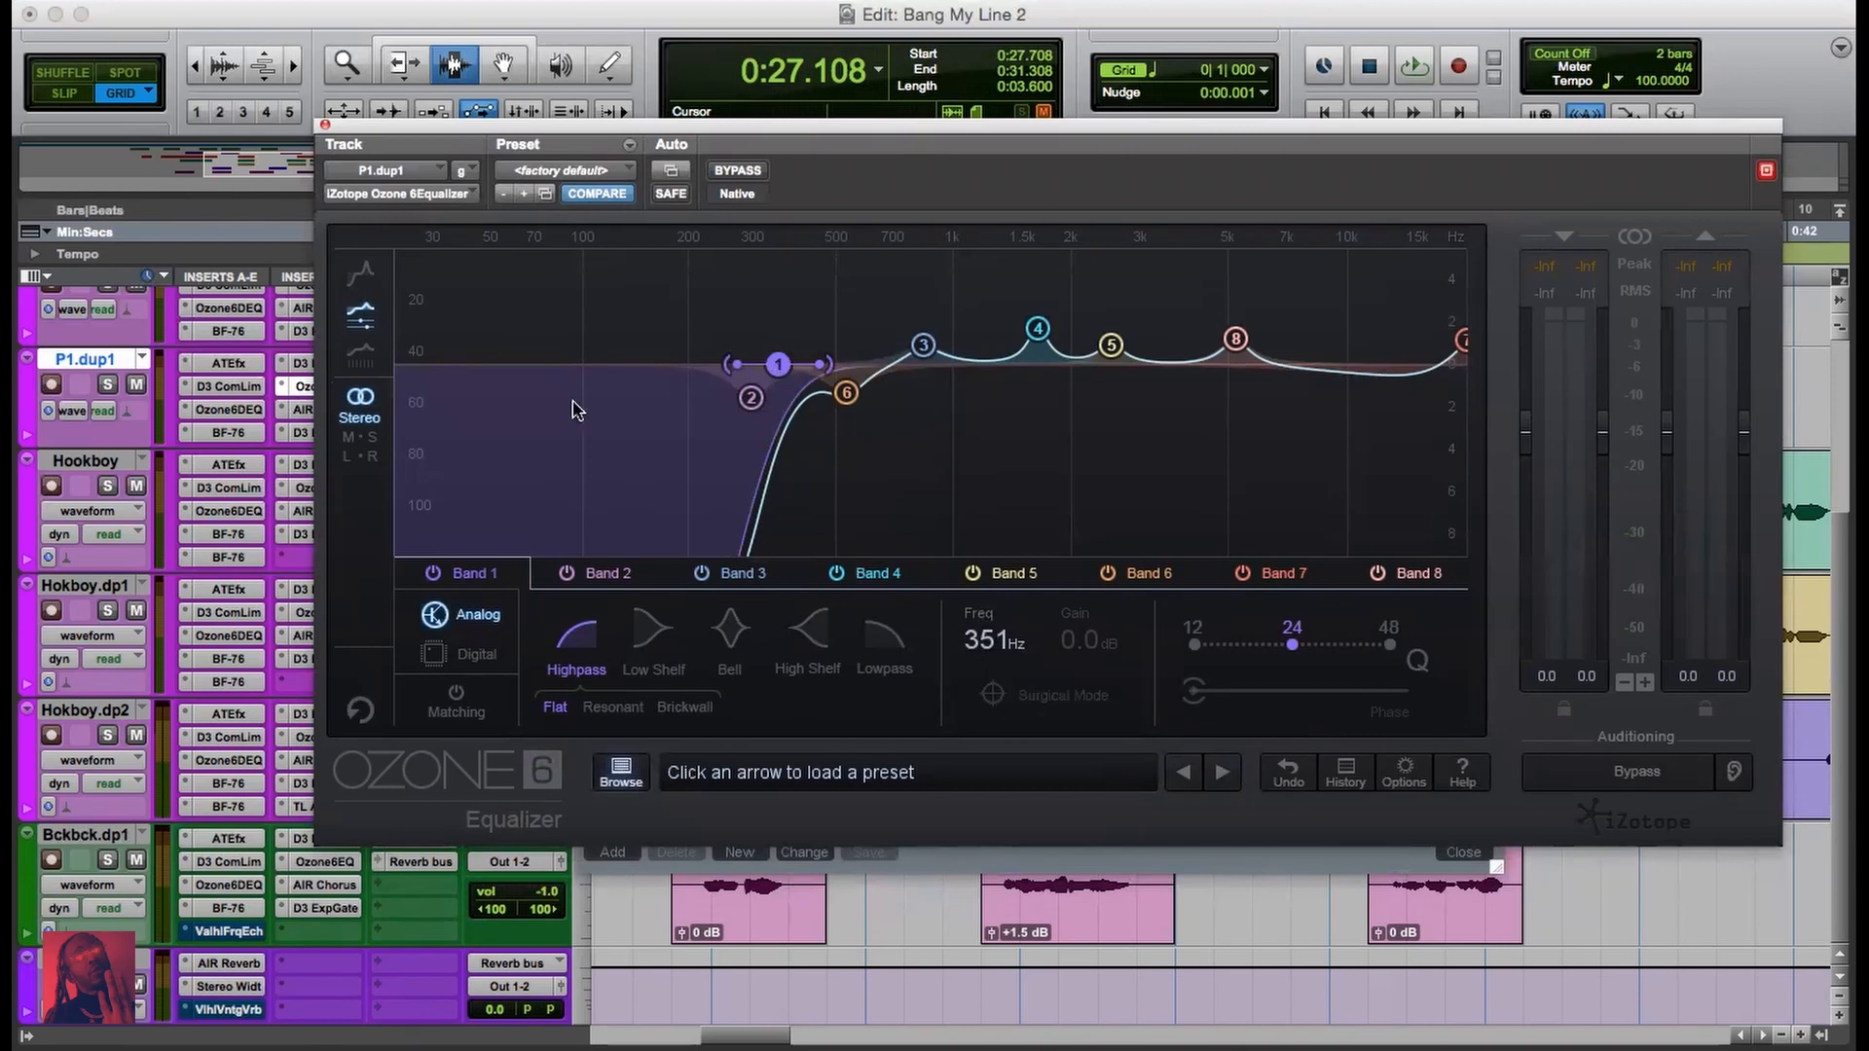
left_click_drag(497, 131, 862, 135)
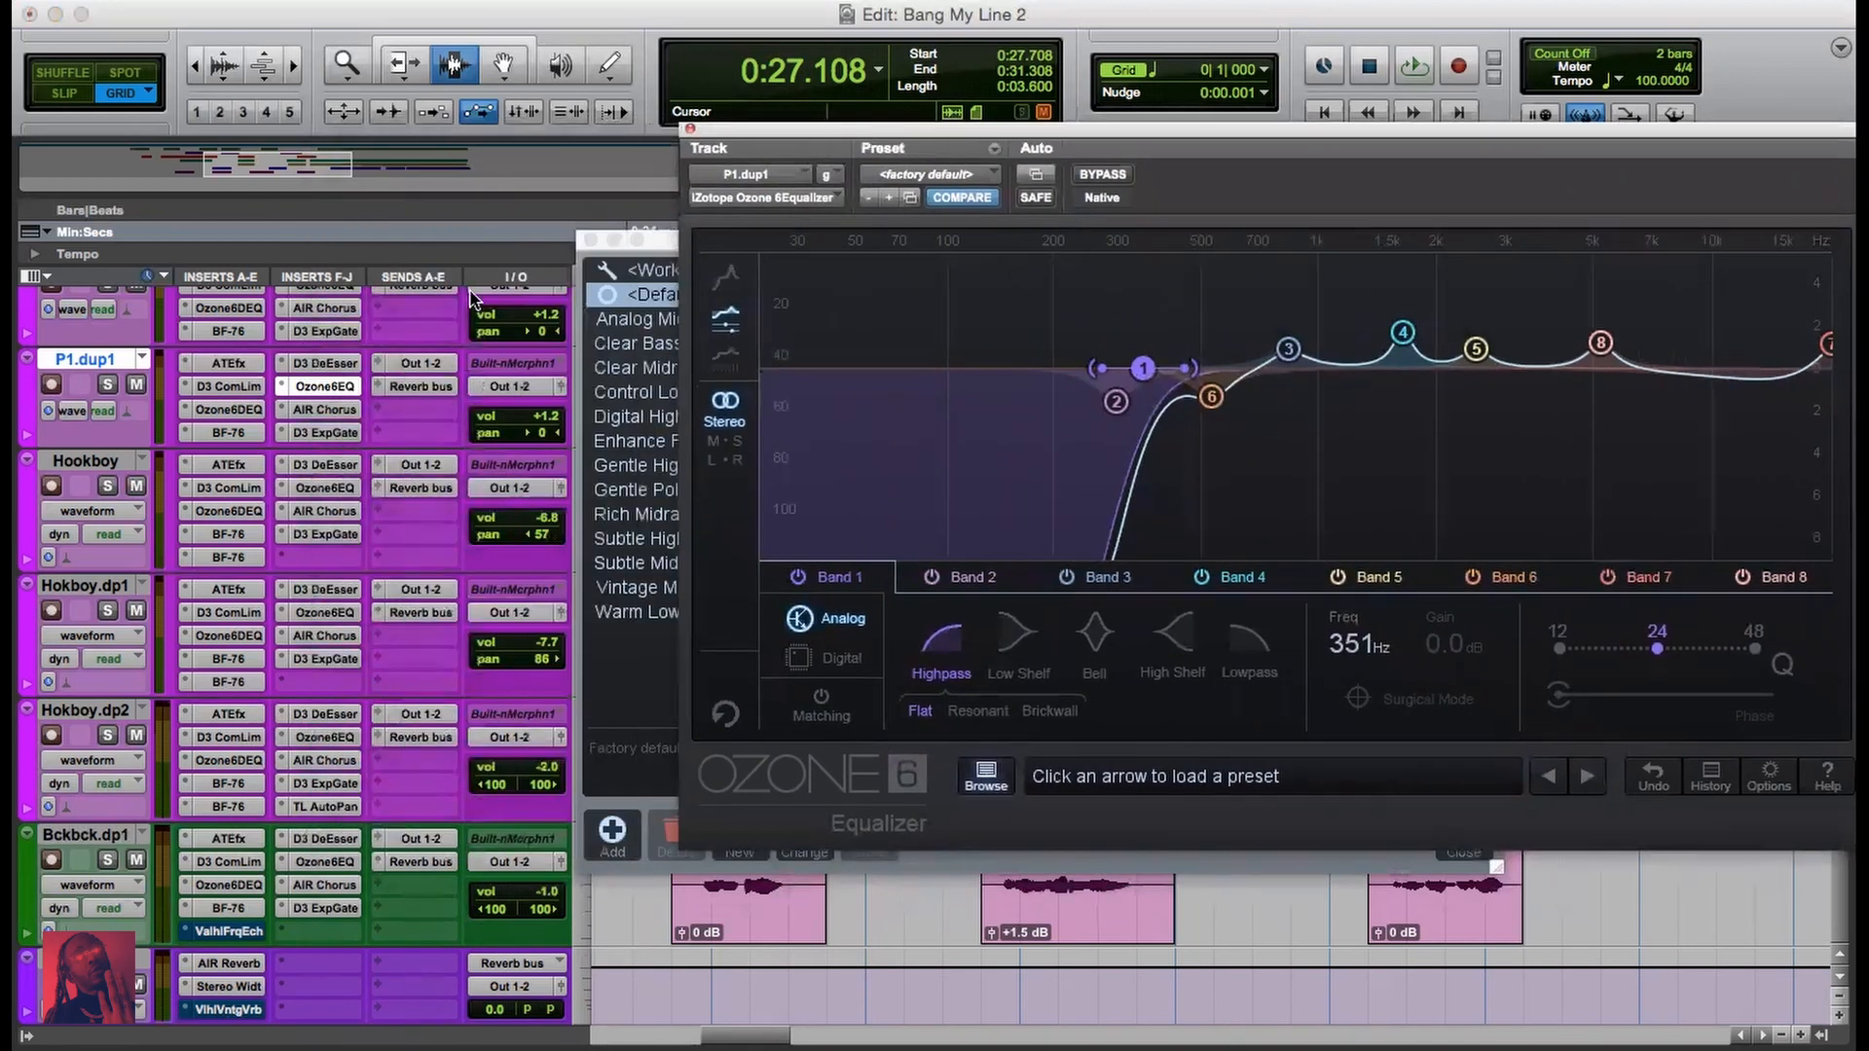
left_click(340, 499)
left_click(336, 492)
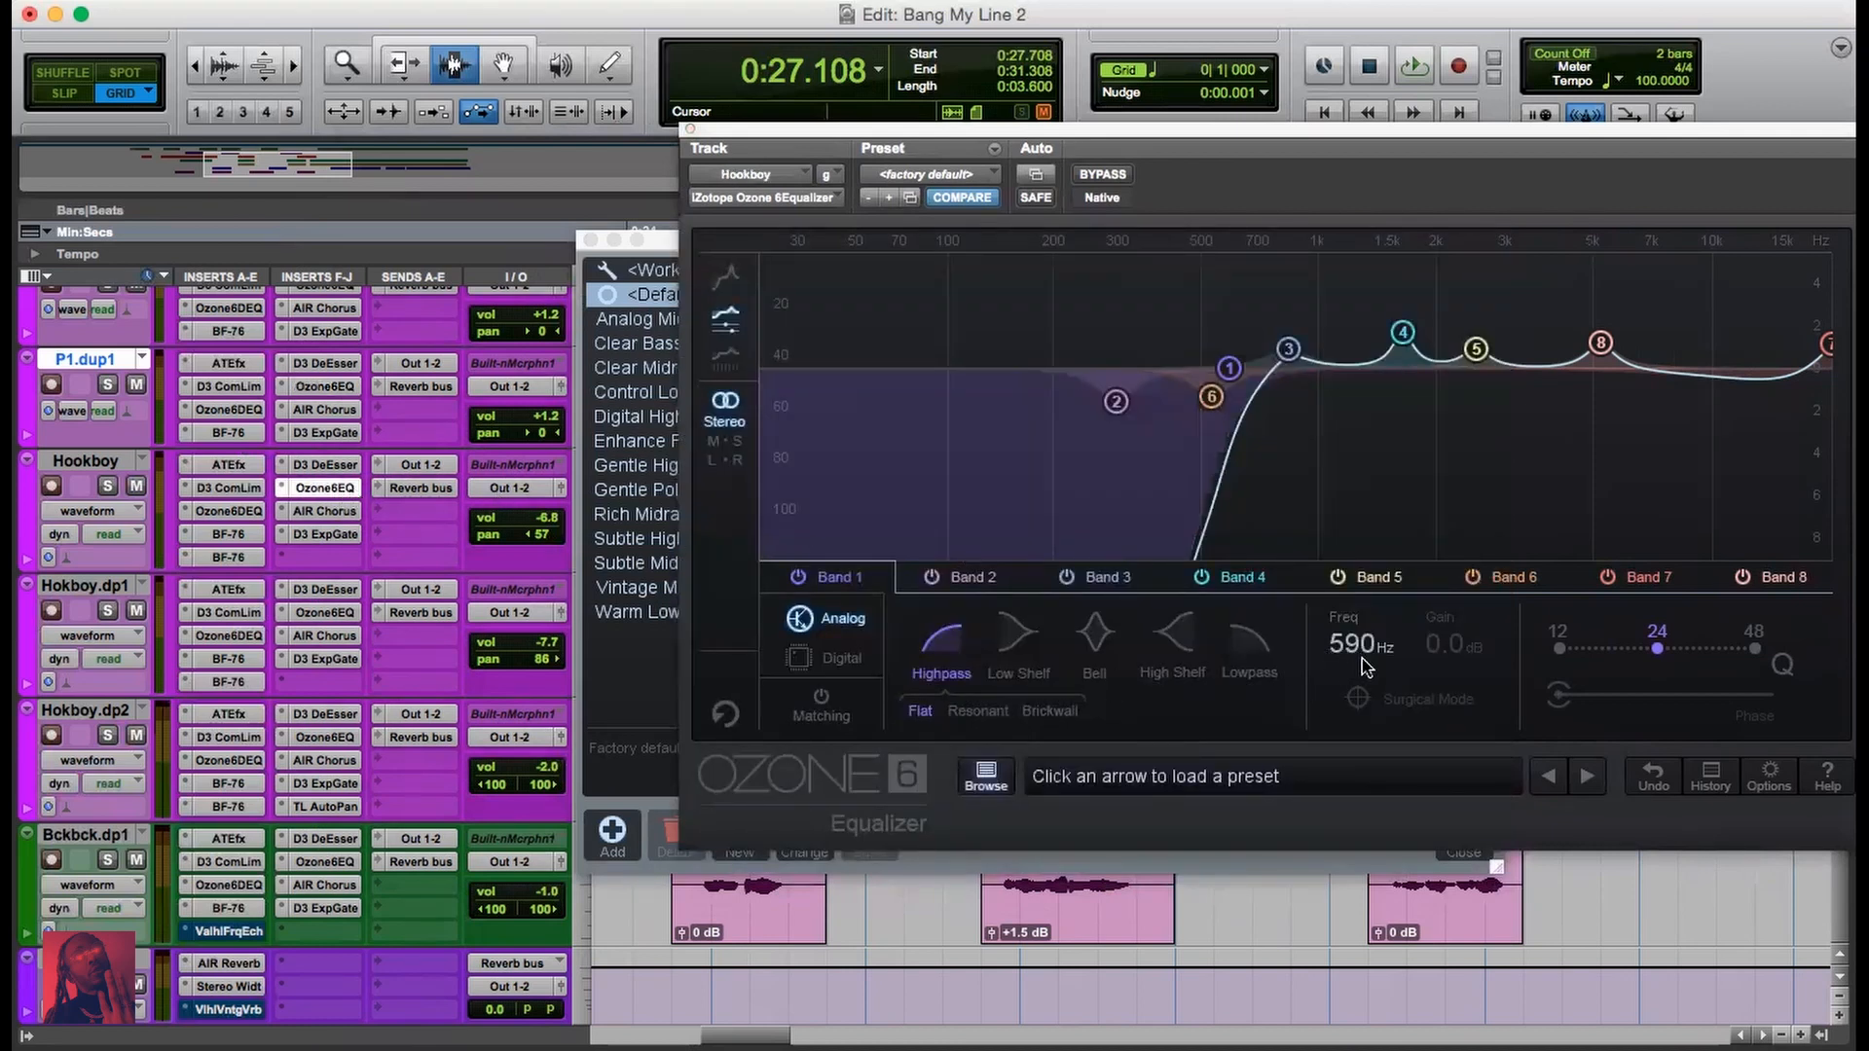
left_click(690, 129)
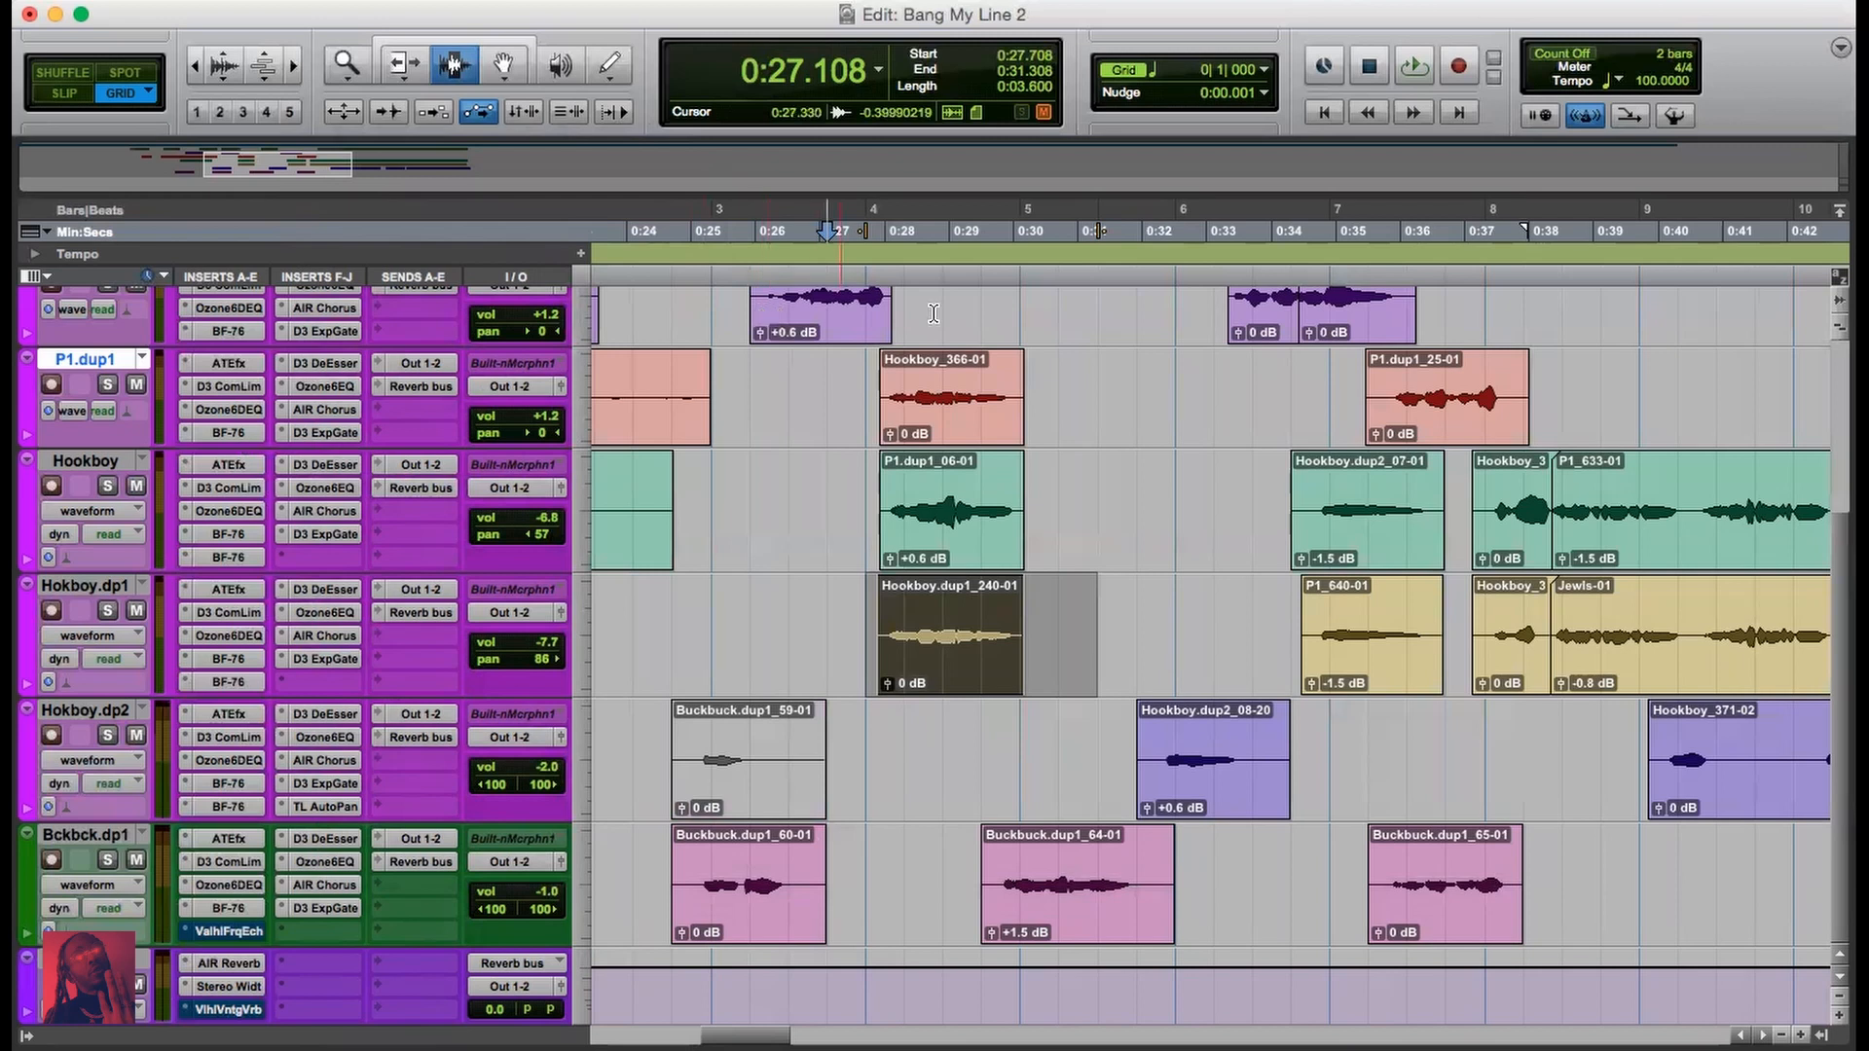
Step: Compare the Band 1 highpass settings in the Ozone 6 Equalizers on Hokboy.dp1 and Hookboy, and close the plug-in
left_click(854, 237)
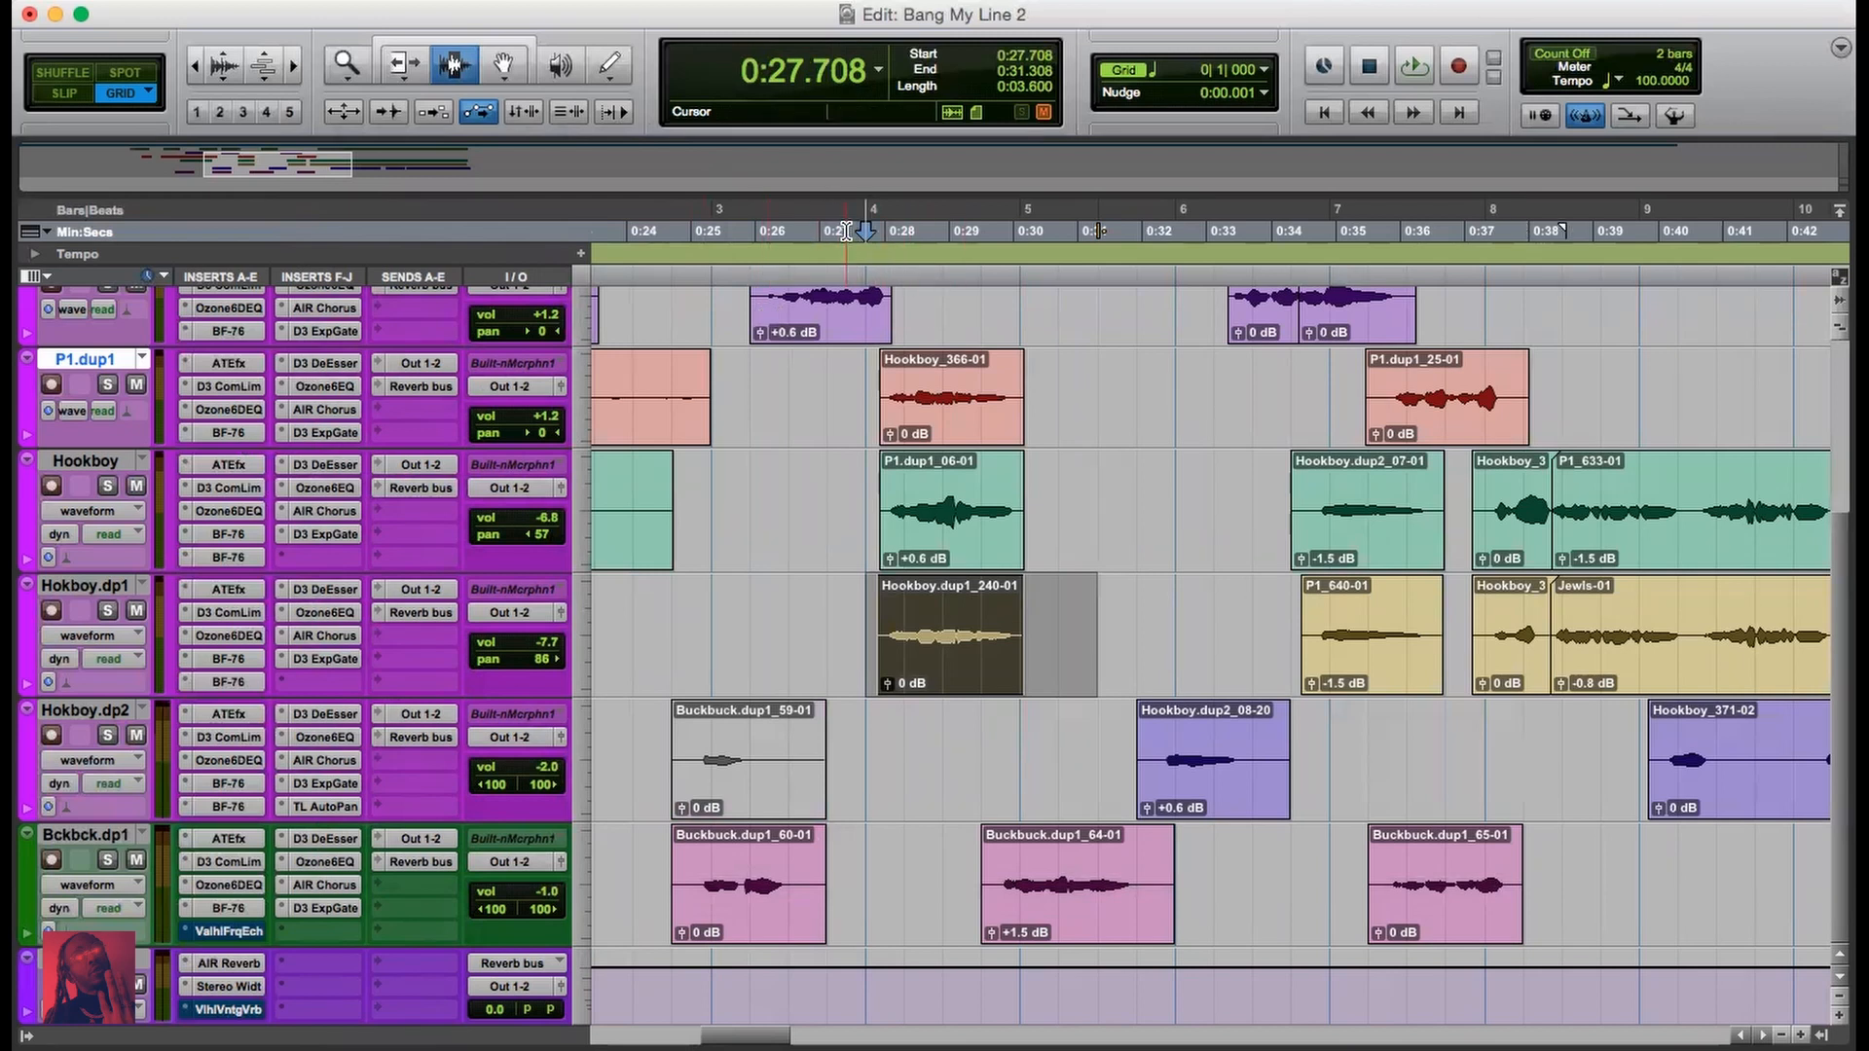
left_click(336, 615)
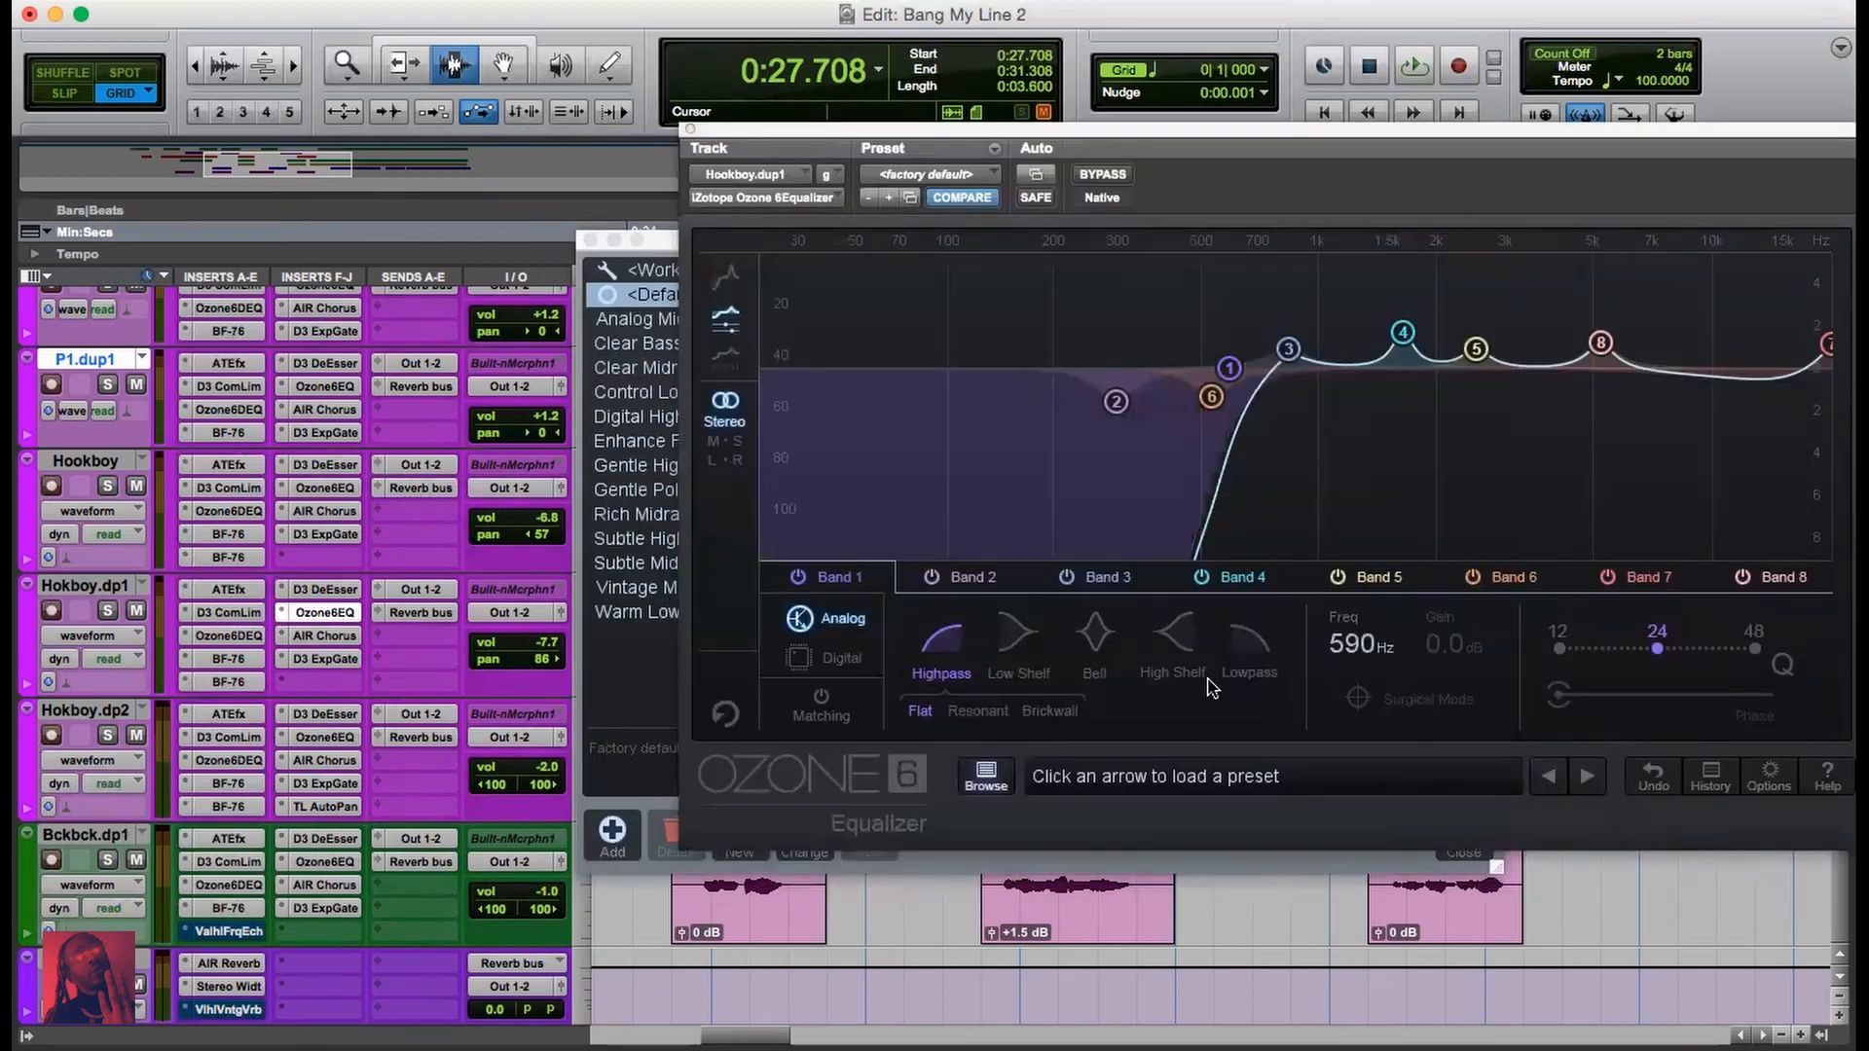
left_click(336, 489)
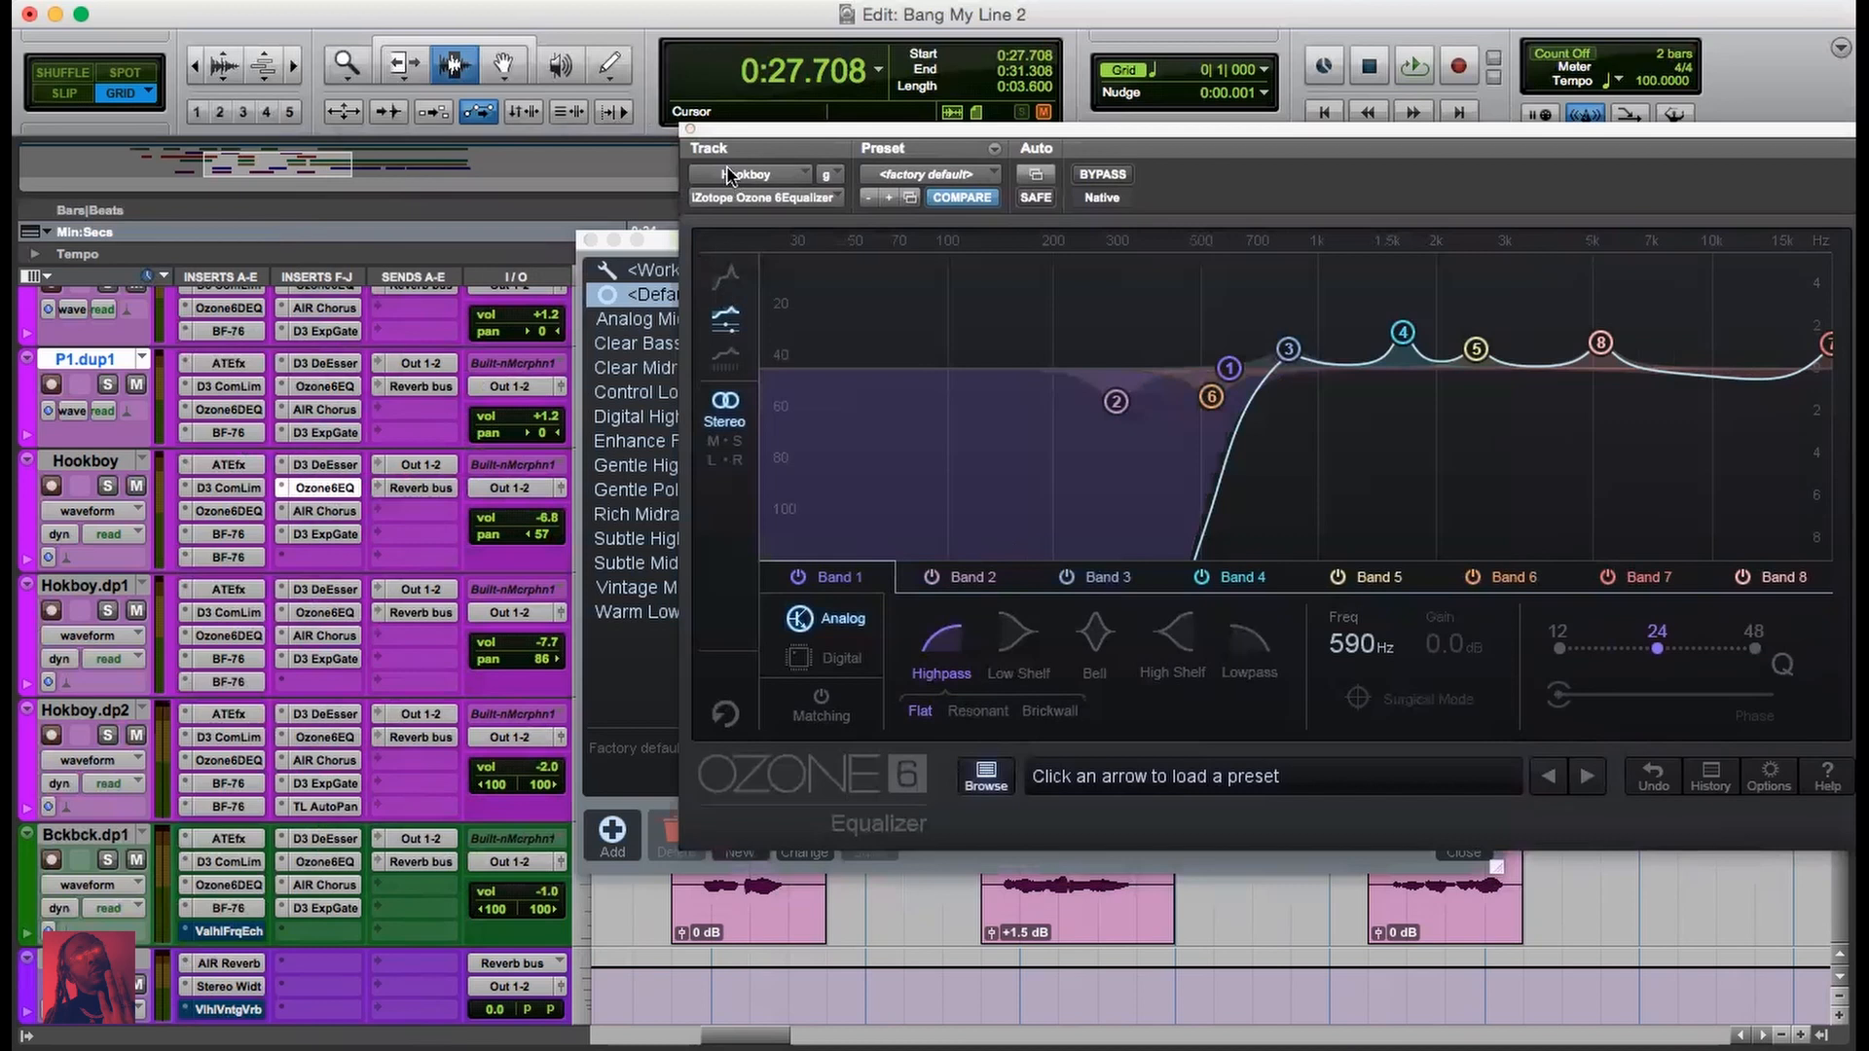
left_click(687, 129)
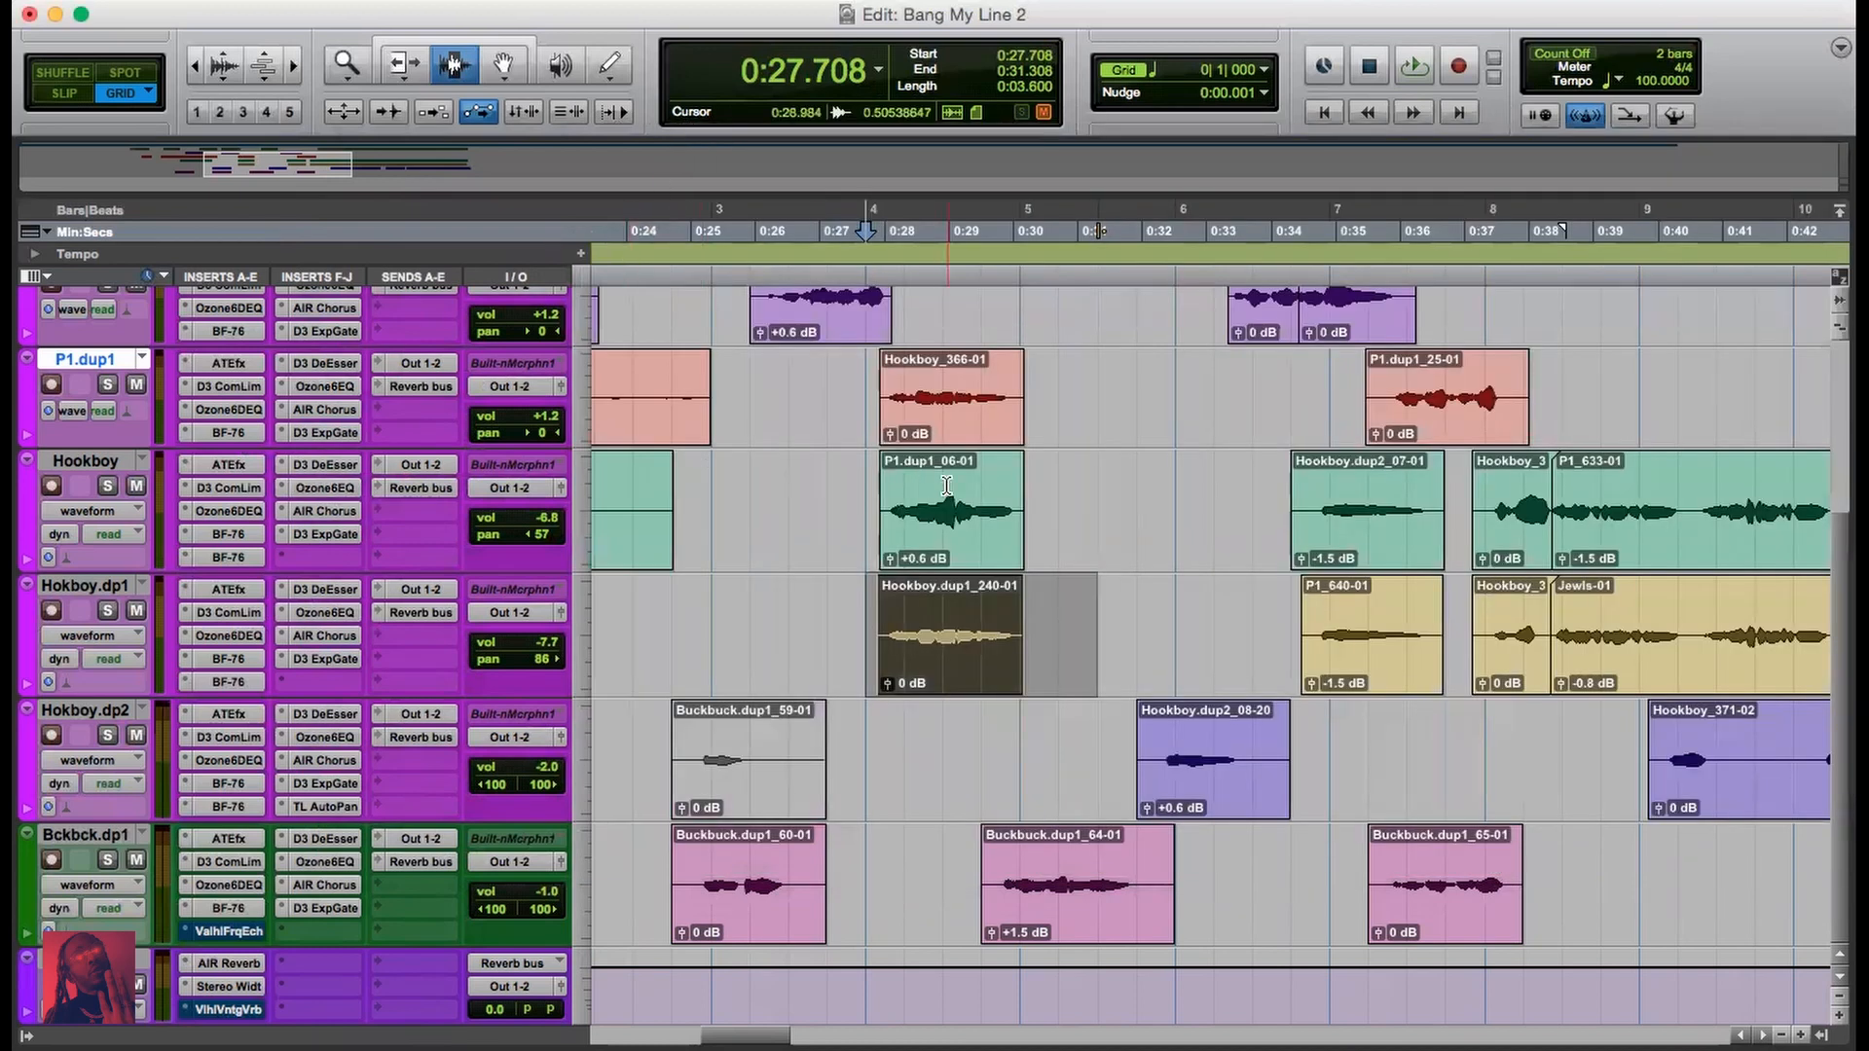
Step: Zoom the timeline out to show the whole hook and play the layered vocals from 0:17.508
left_click(828, 231)
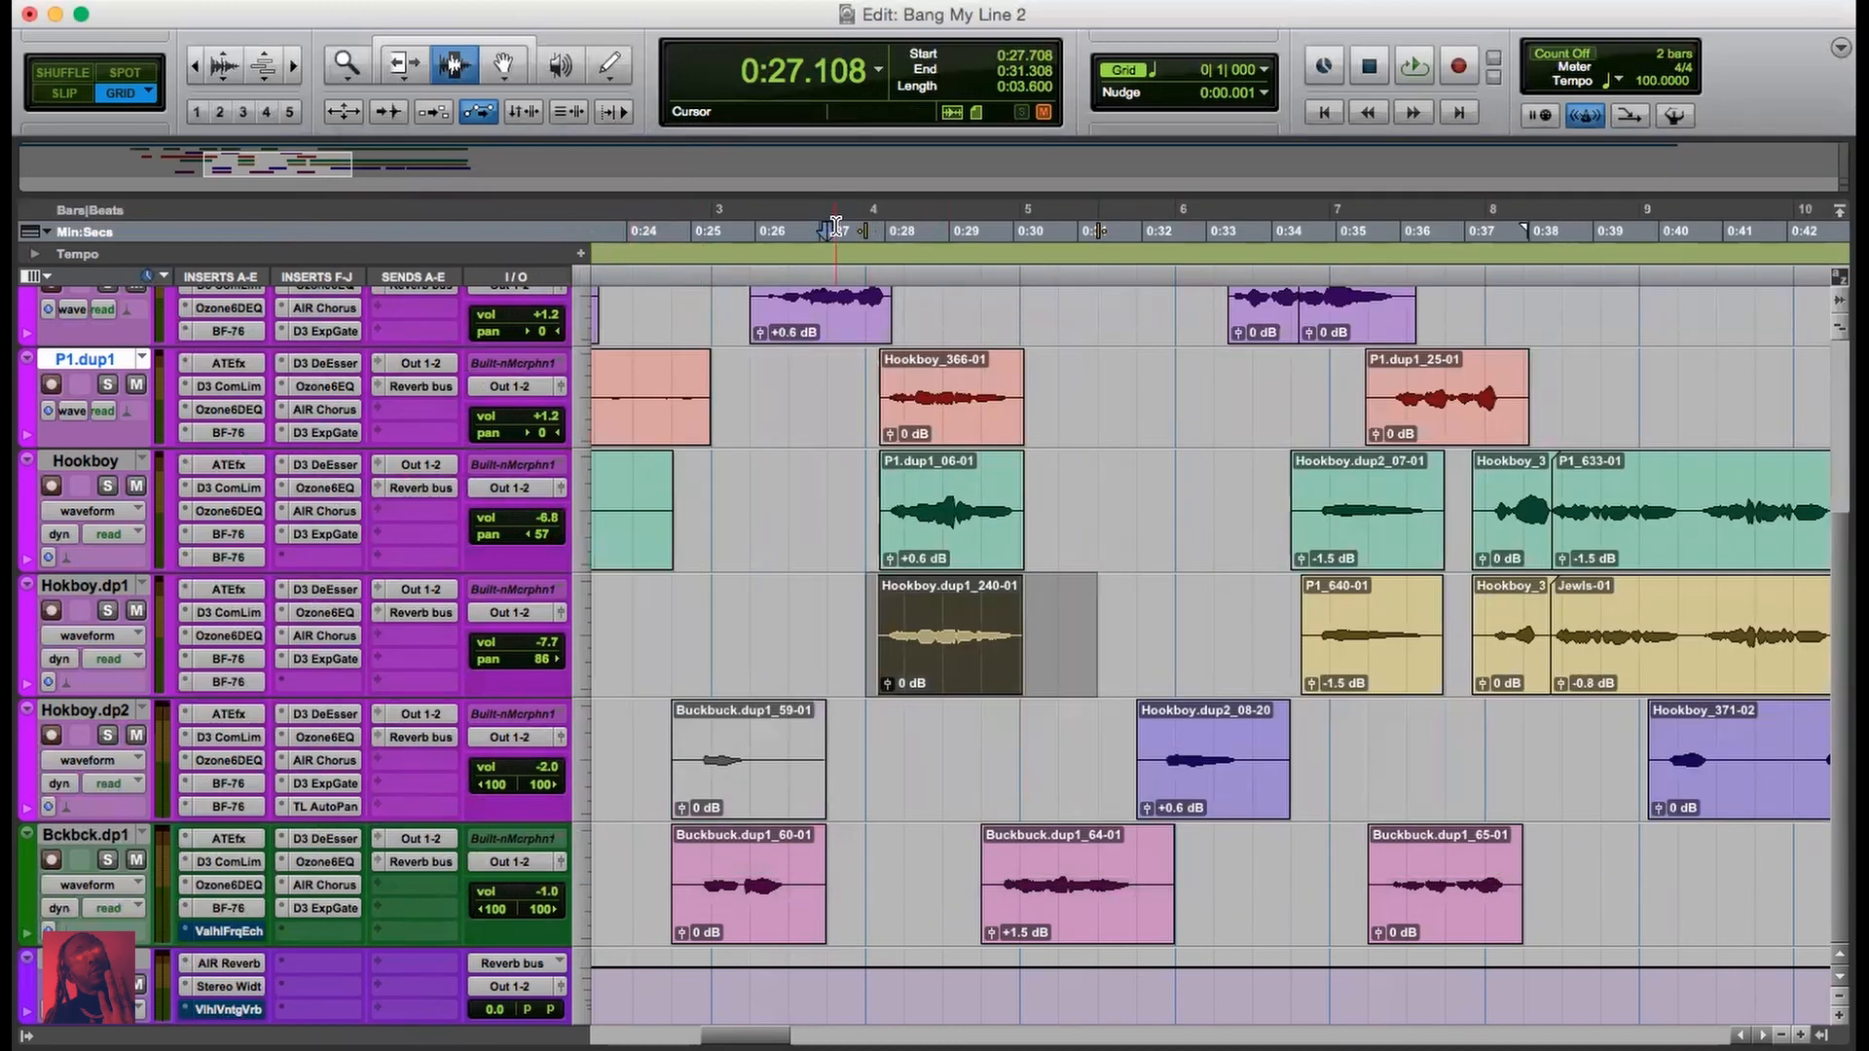
scroll(828, 490, "up", 3)
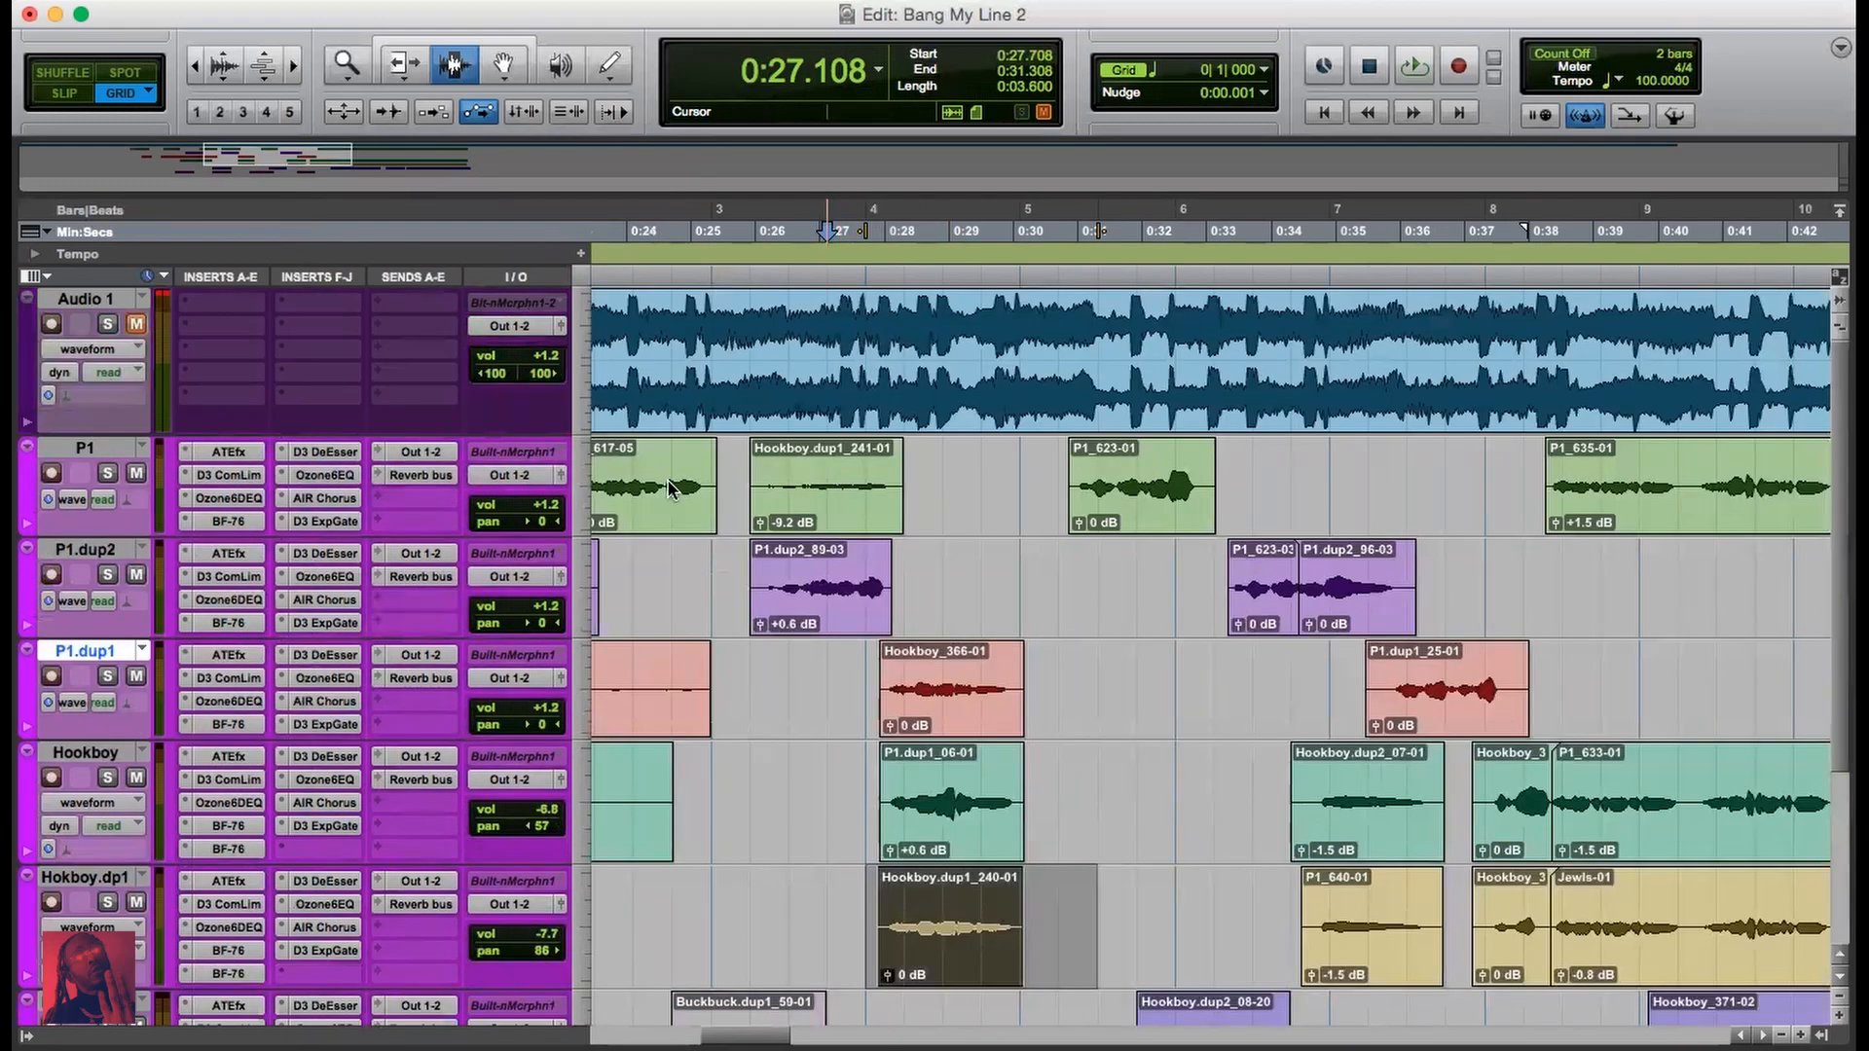
left_click(196, 65)
left_click(195, 65)
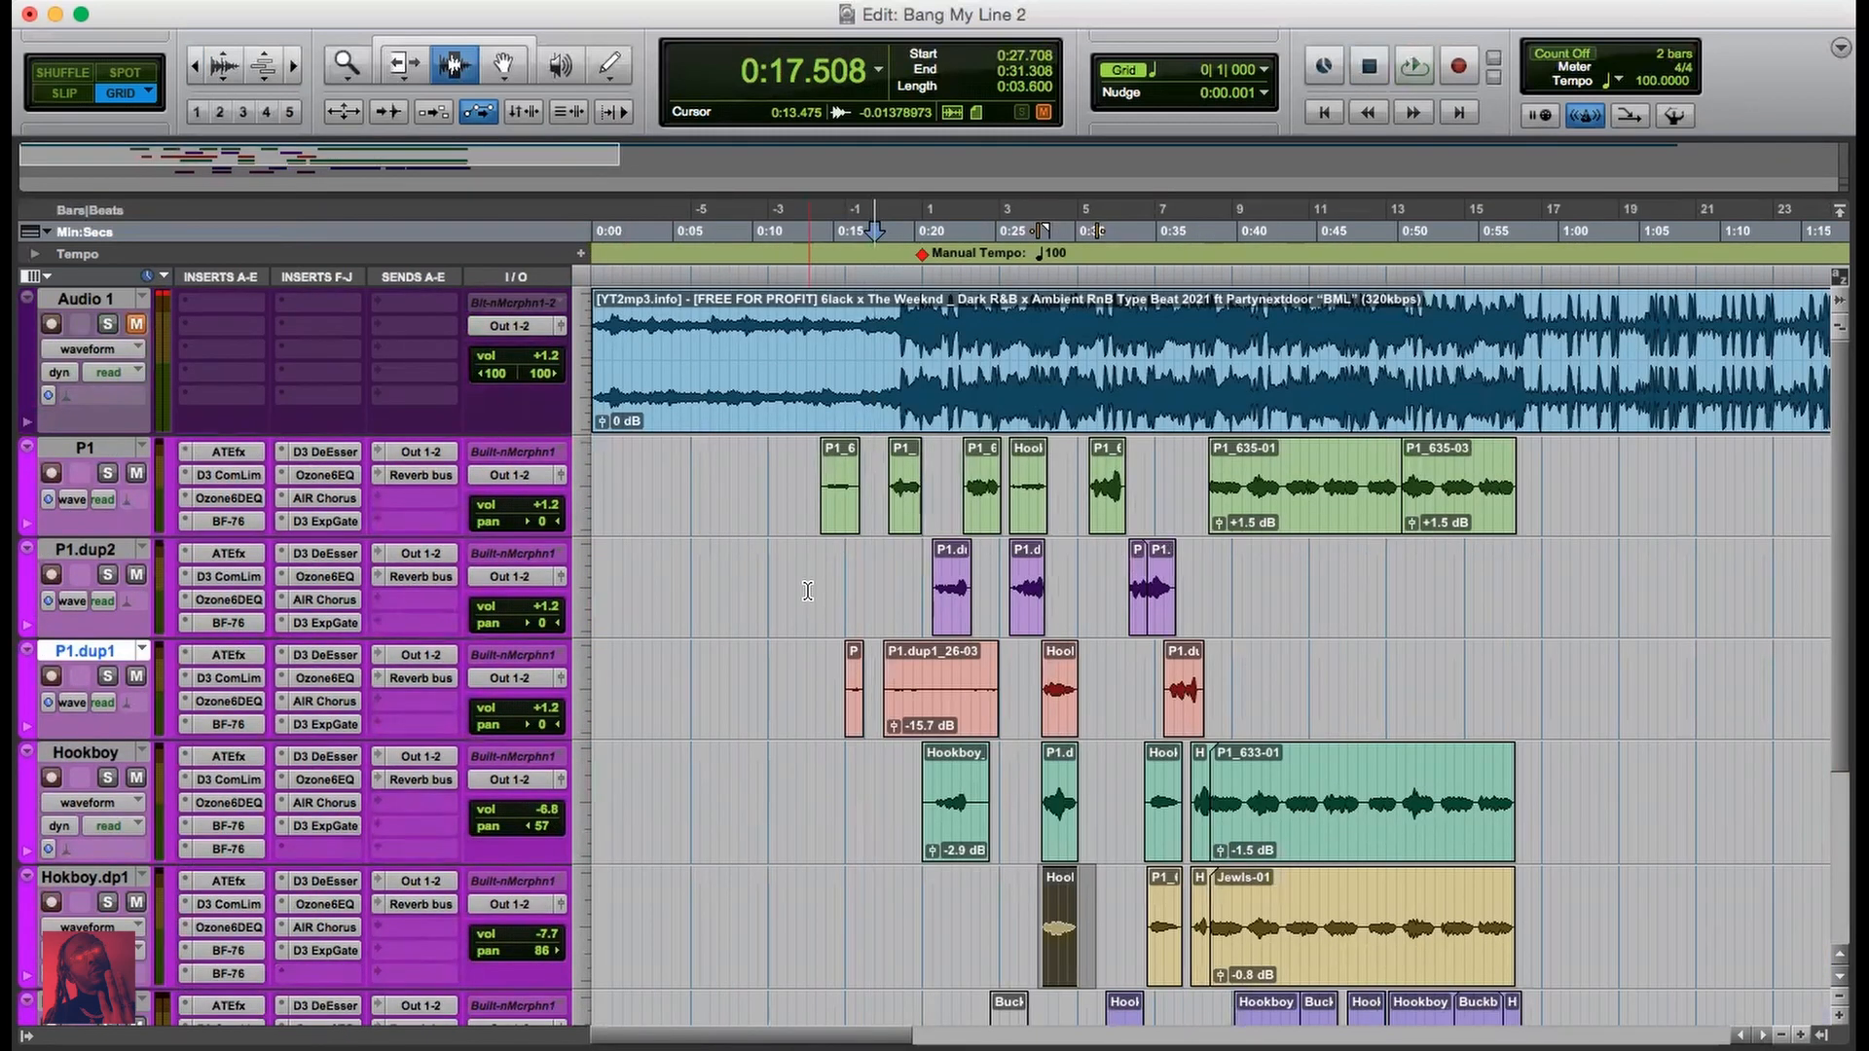
key("space")
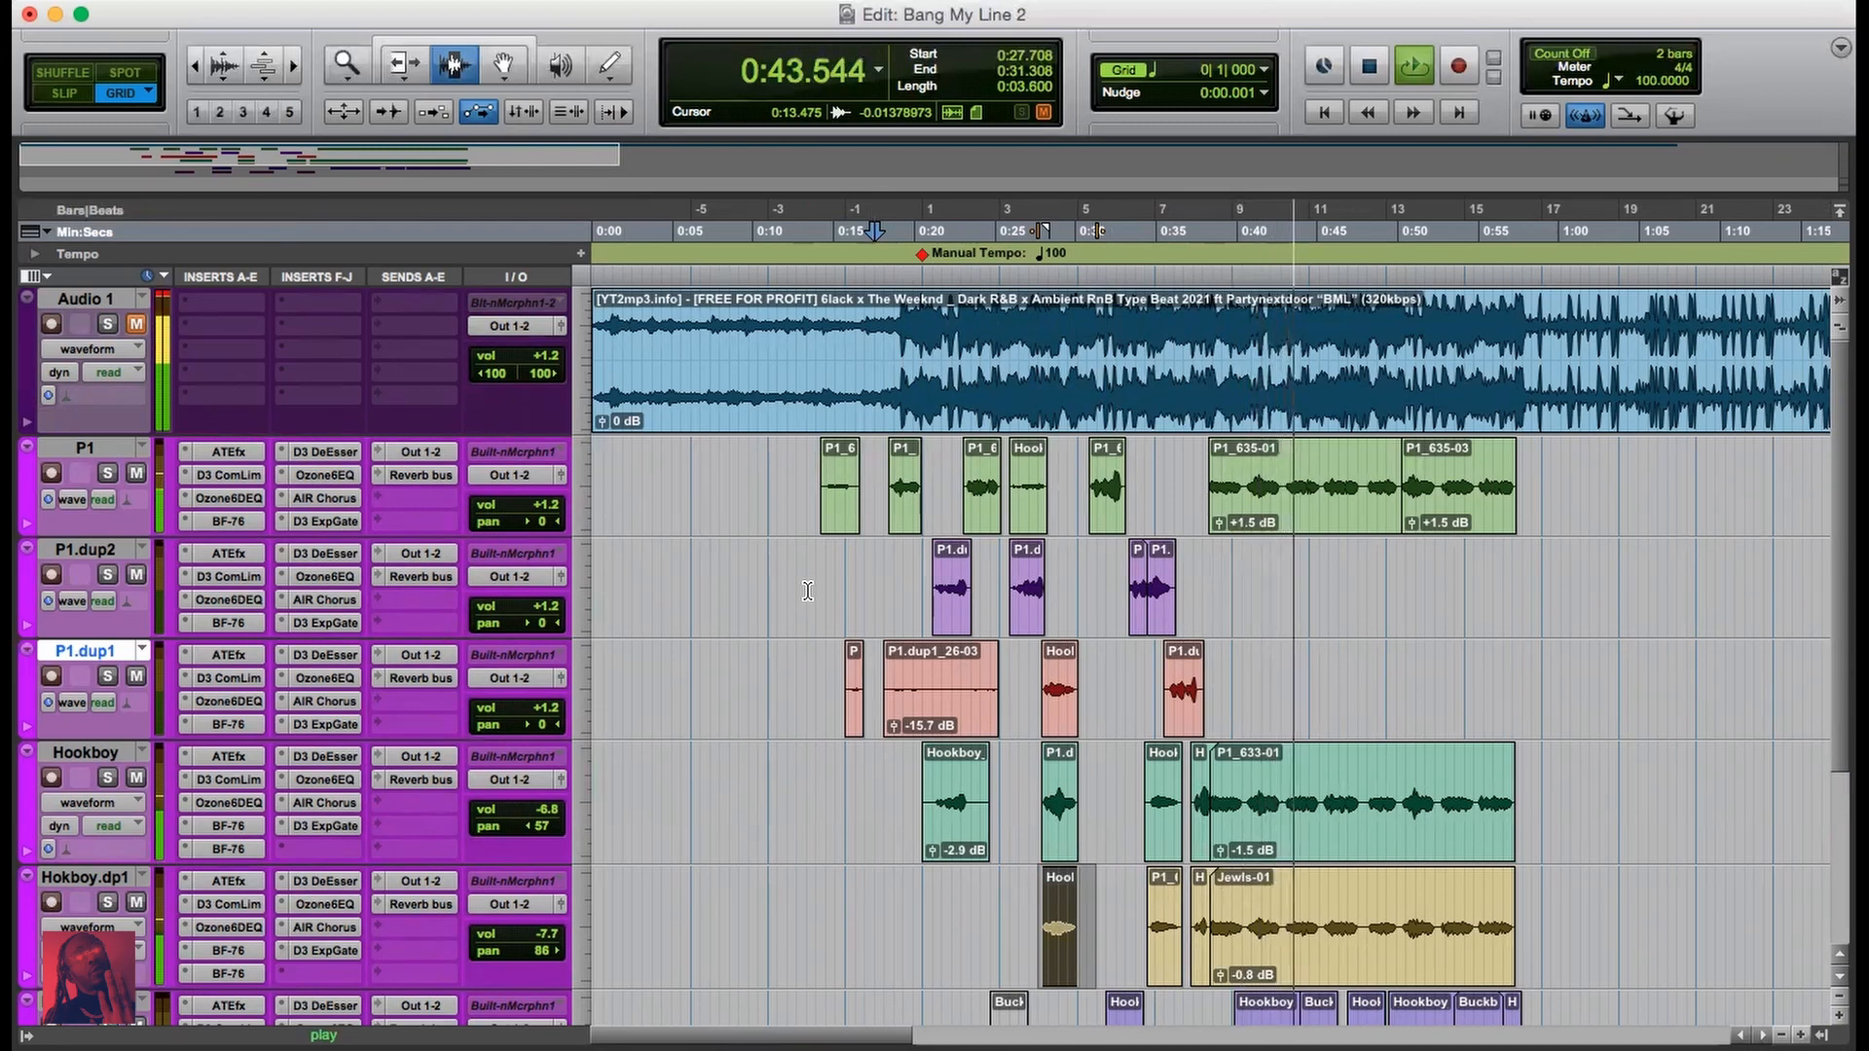
key("space")
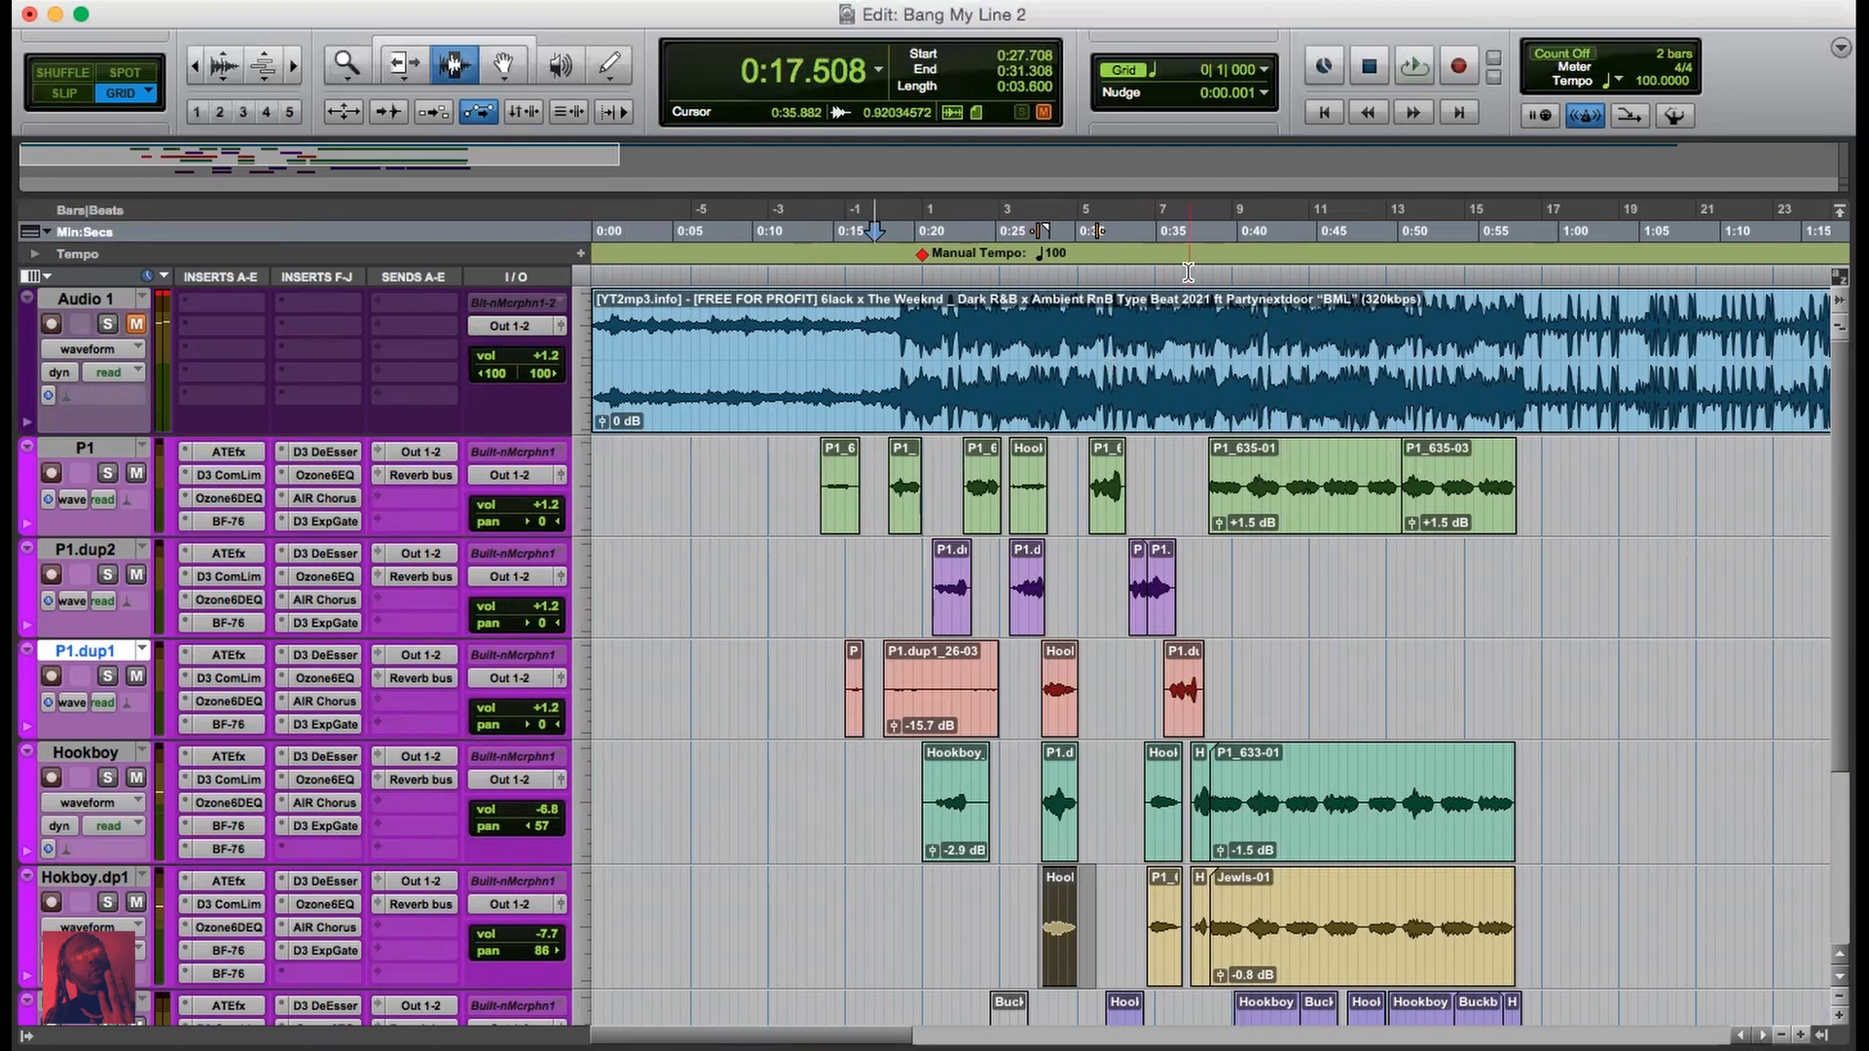
Step: Set the playback start to 0:39.108, just before the closing run of Hokboy.dp2 clips
left_click(1176, 623)
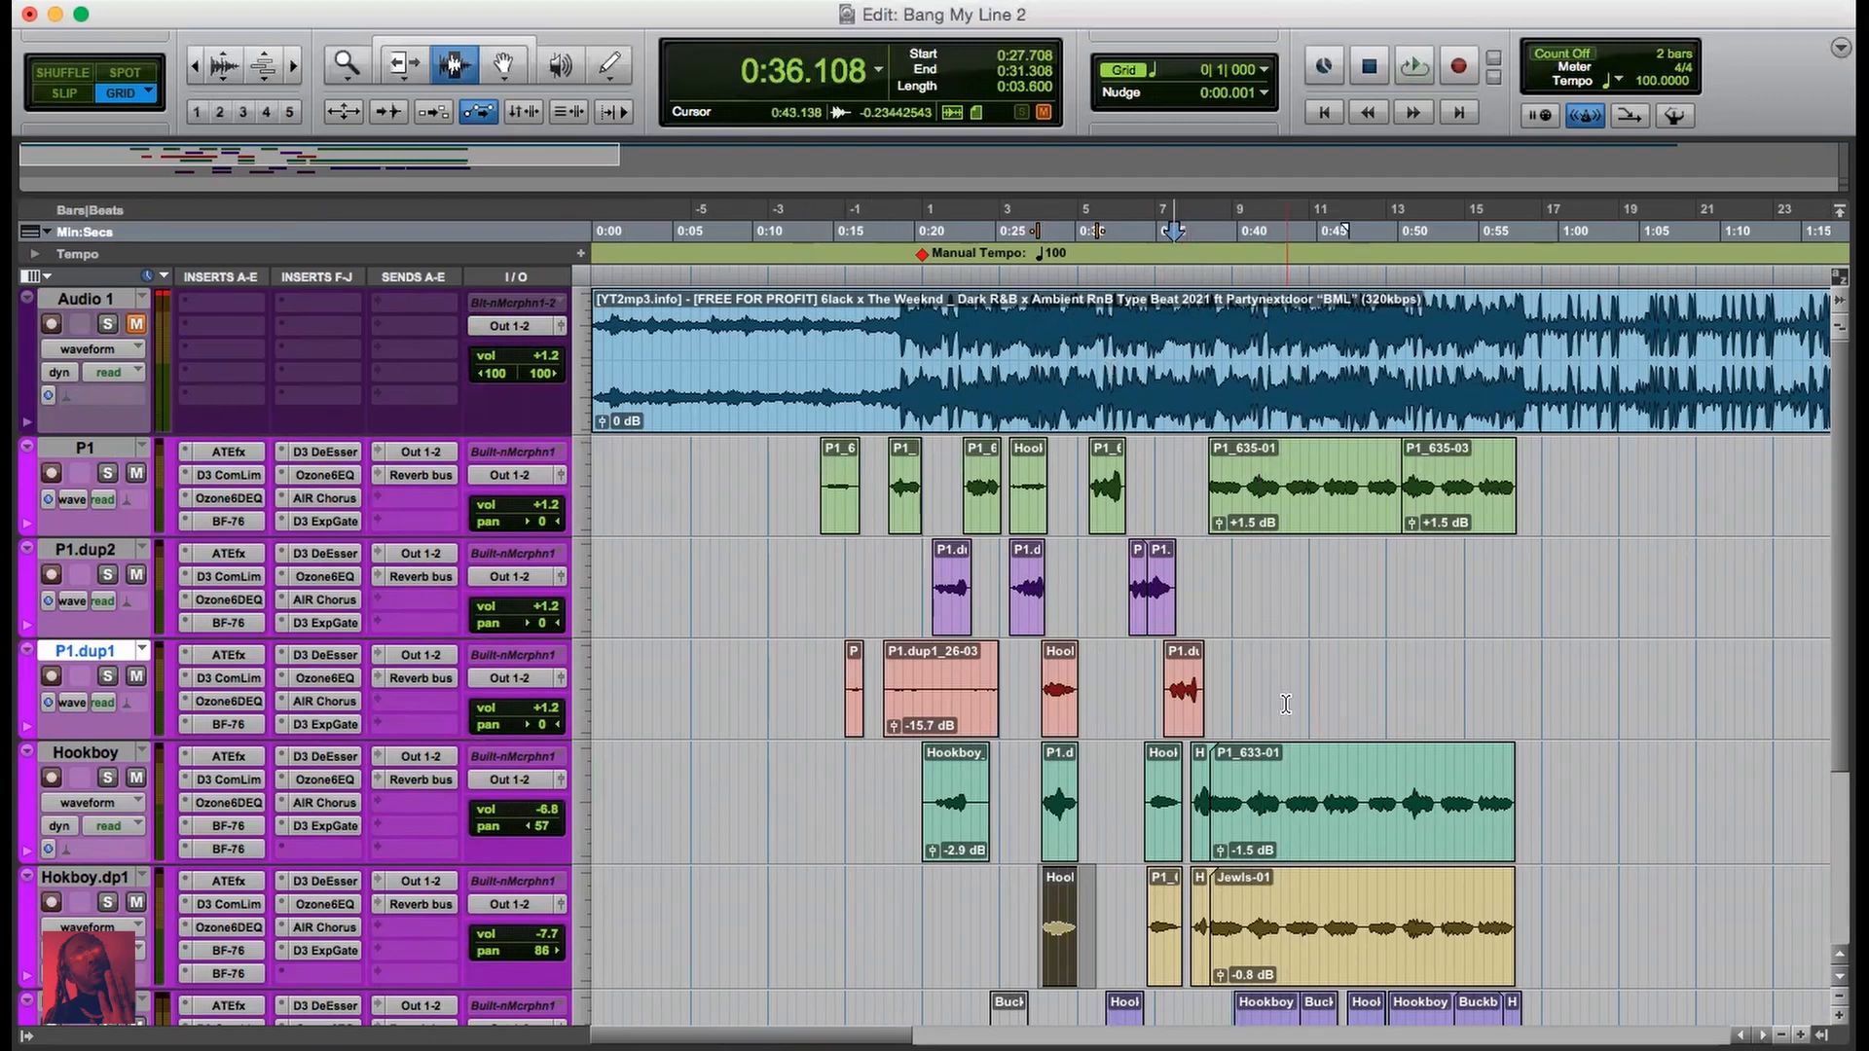
scroll(1266, 642, "down", 6)
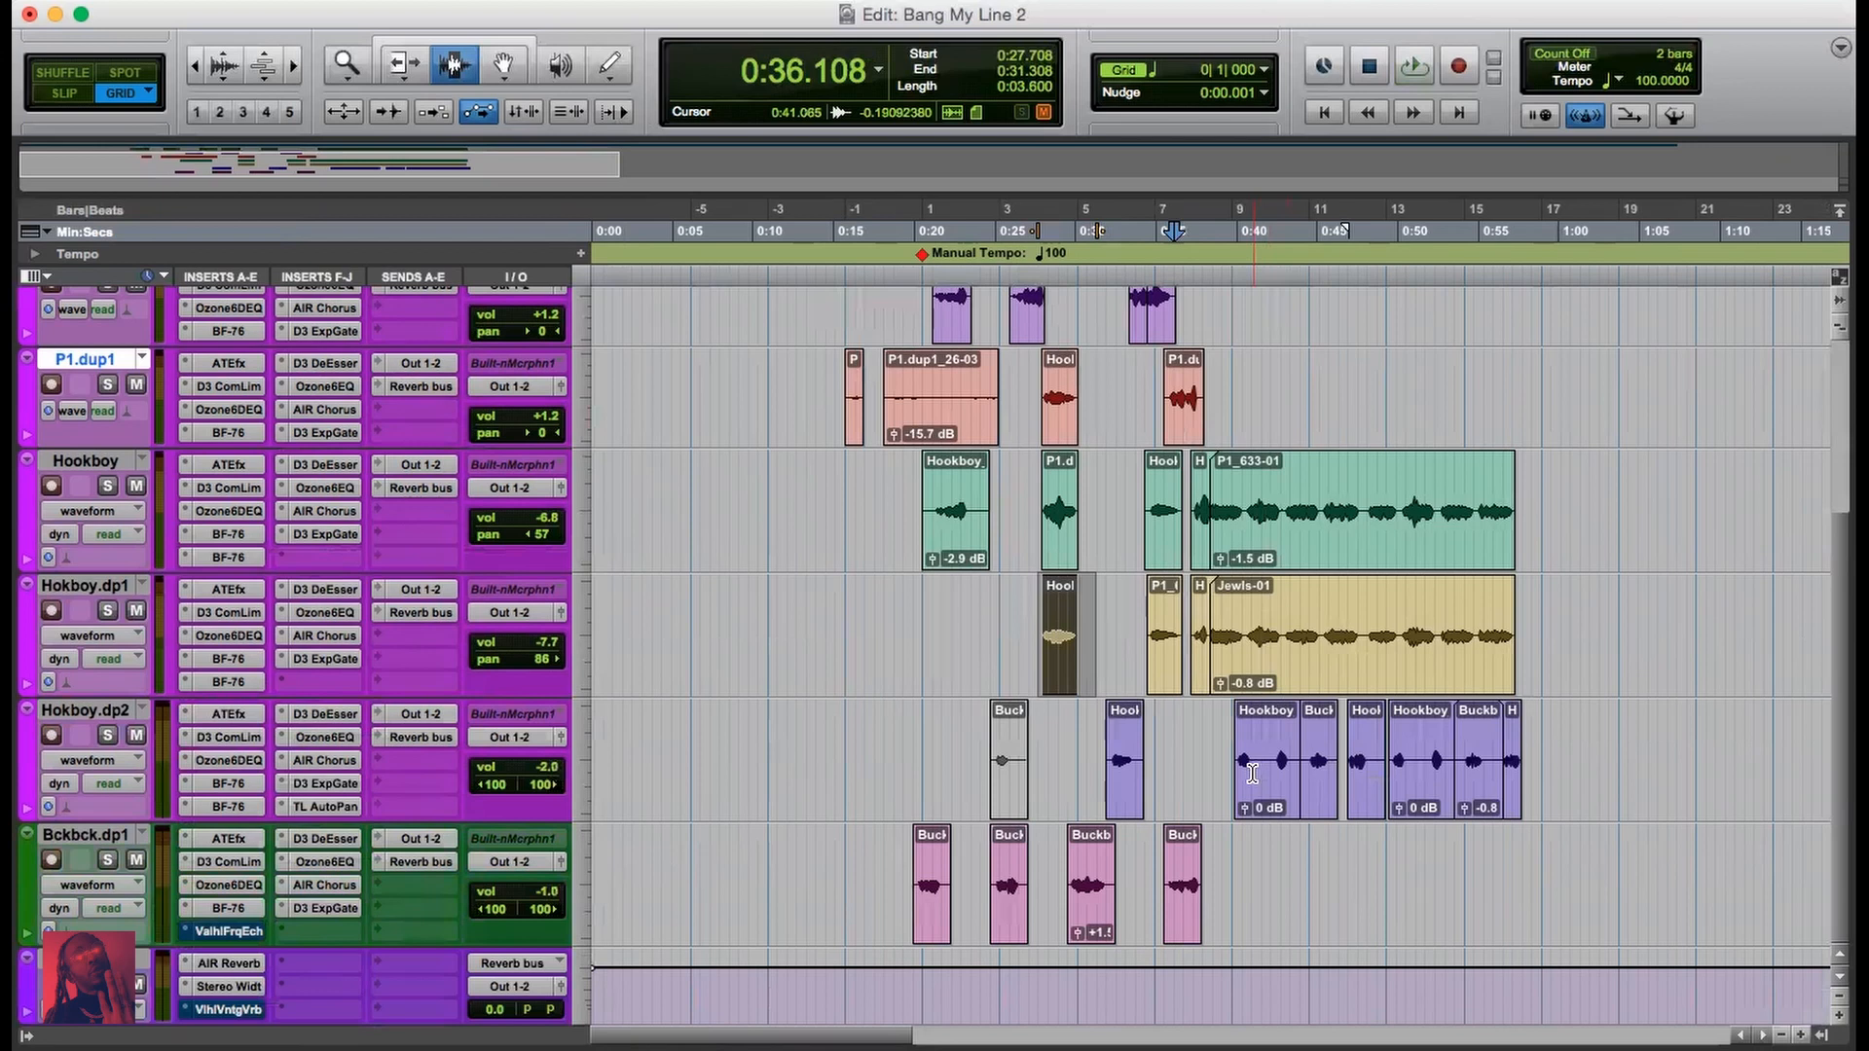
scroll(1253, 774, "right", 5)
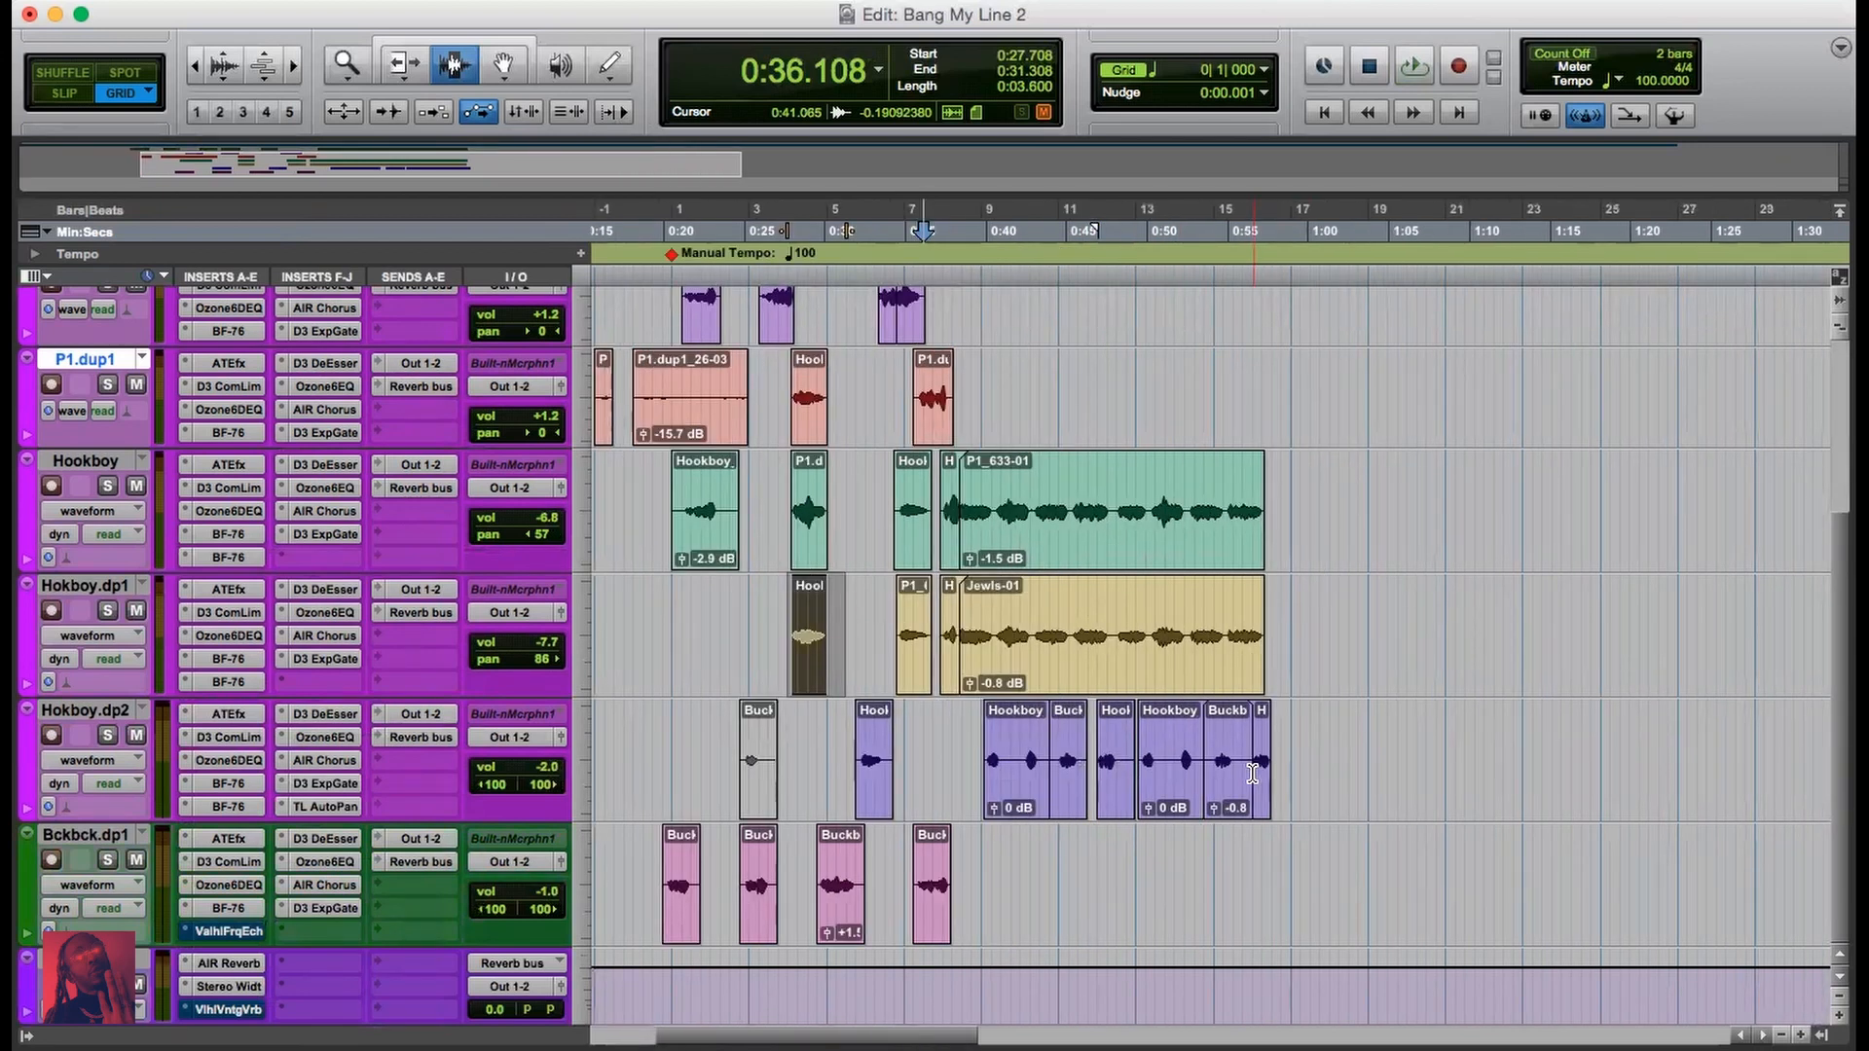
left_click(972, 231)
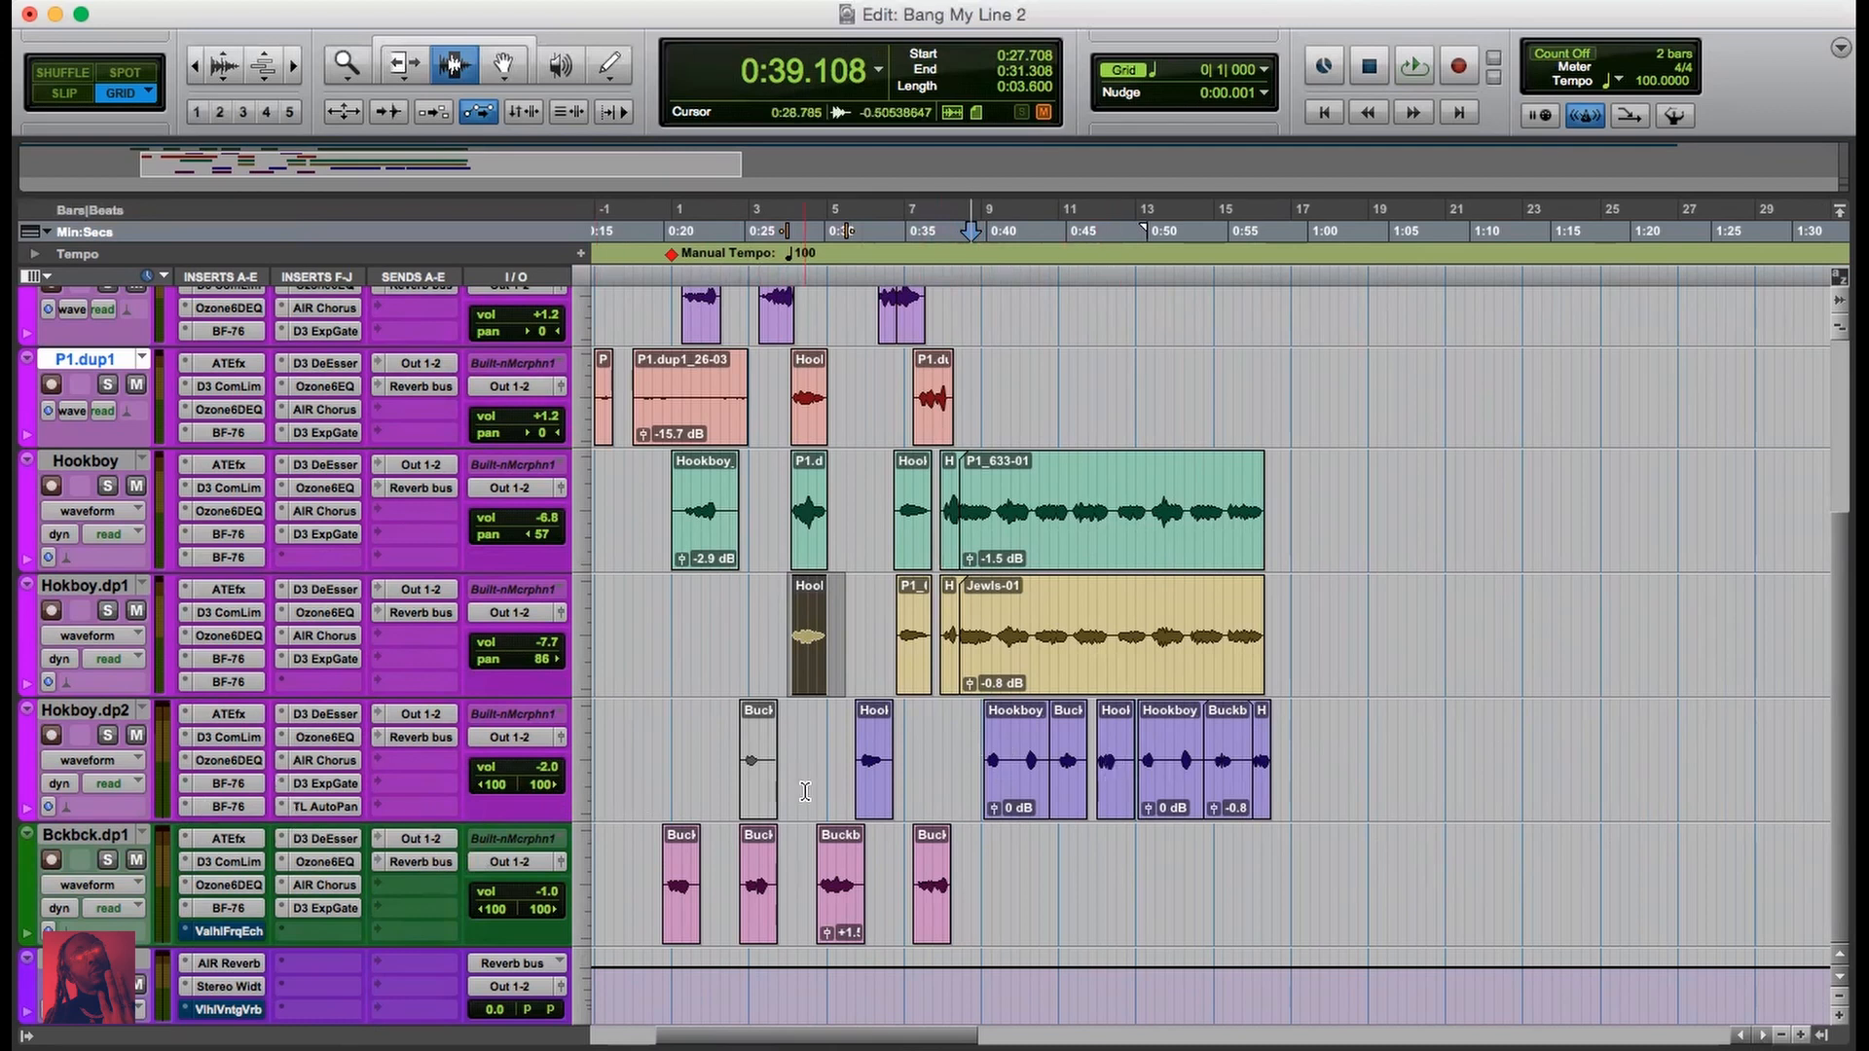
Step: Inspect the Ozone 6 Equalizer curve on Hokboy.dp2 and play that track soloed from 0:39.108
left_click(332, 743)
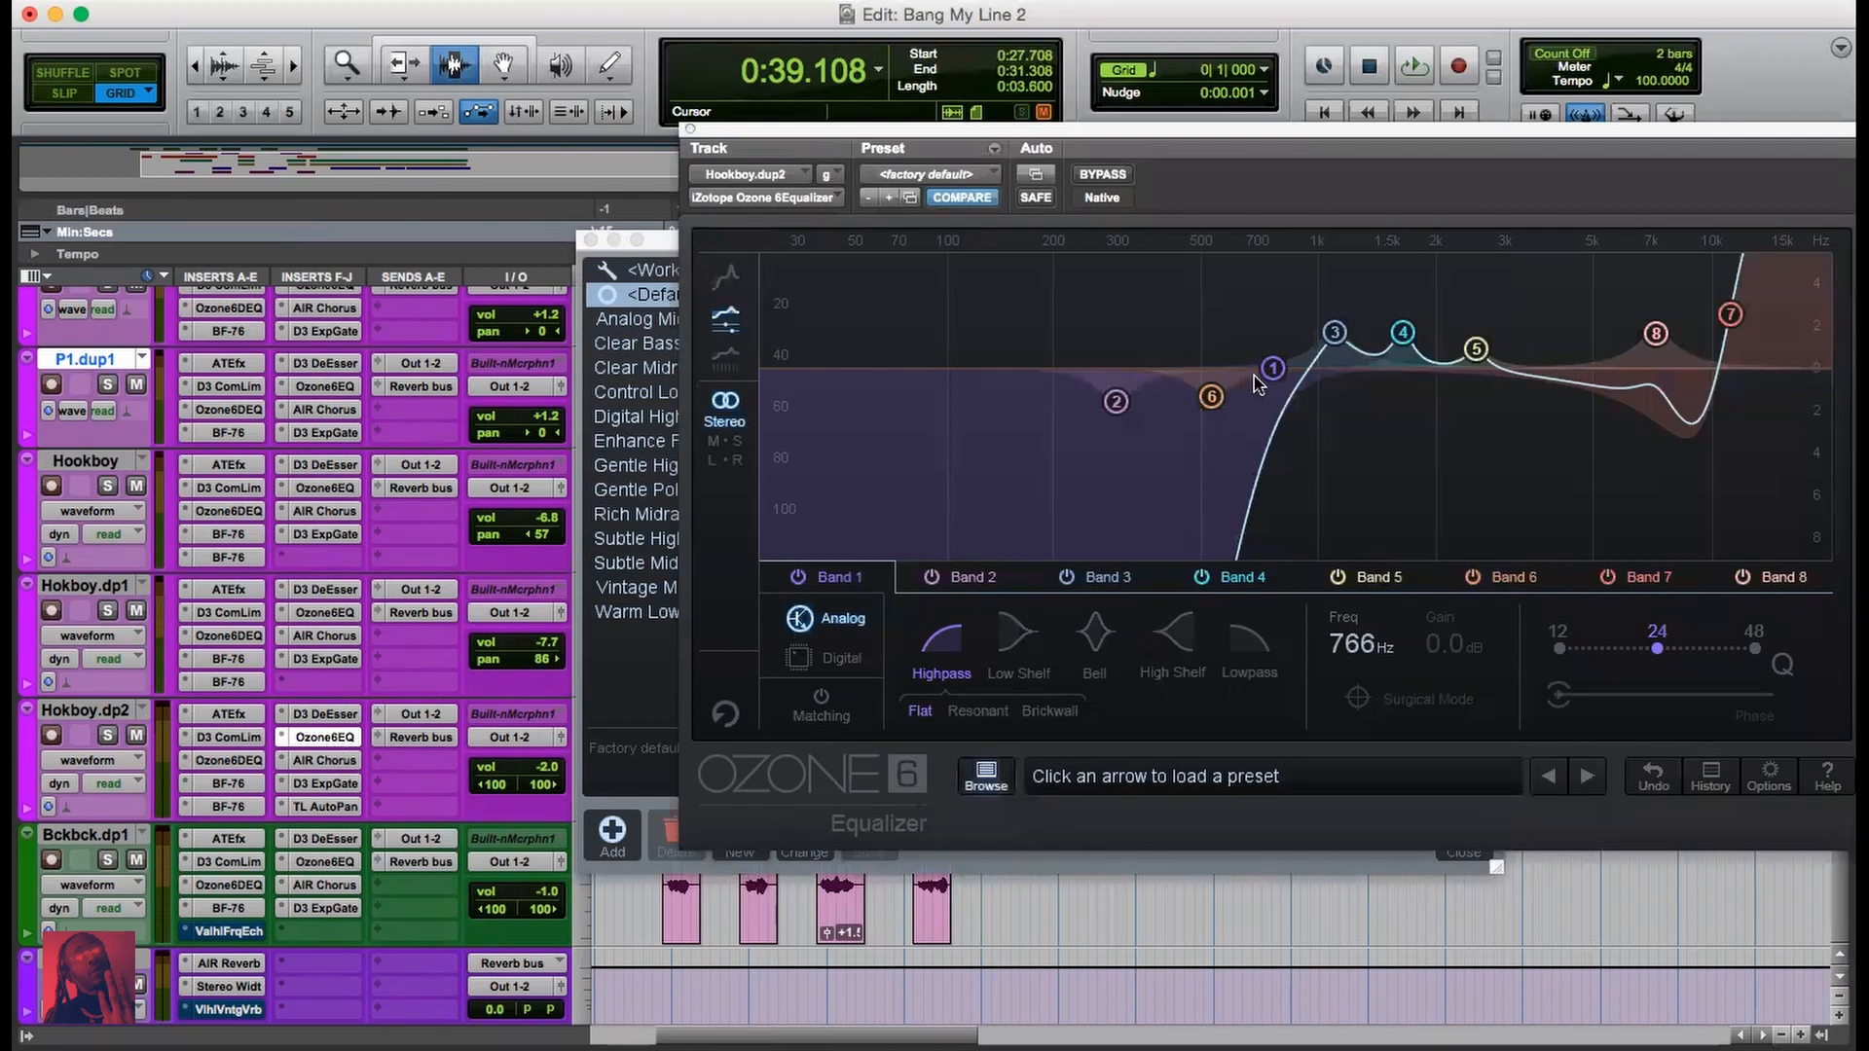
left_click_drag(1230, 137, 905, 139)
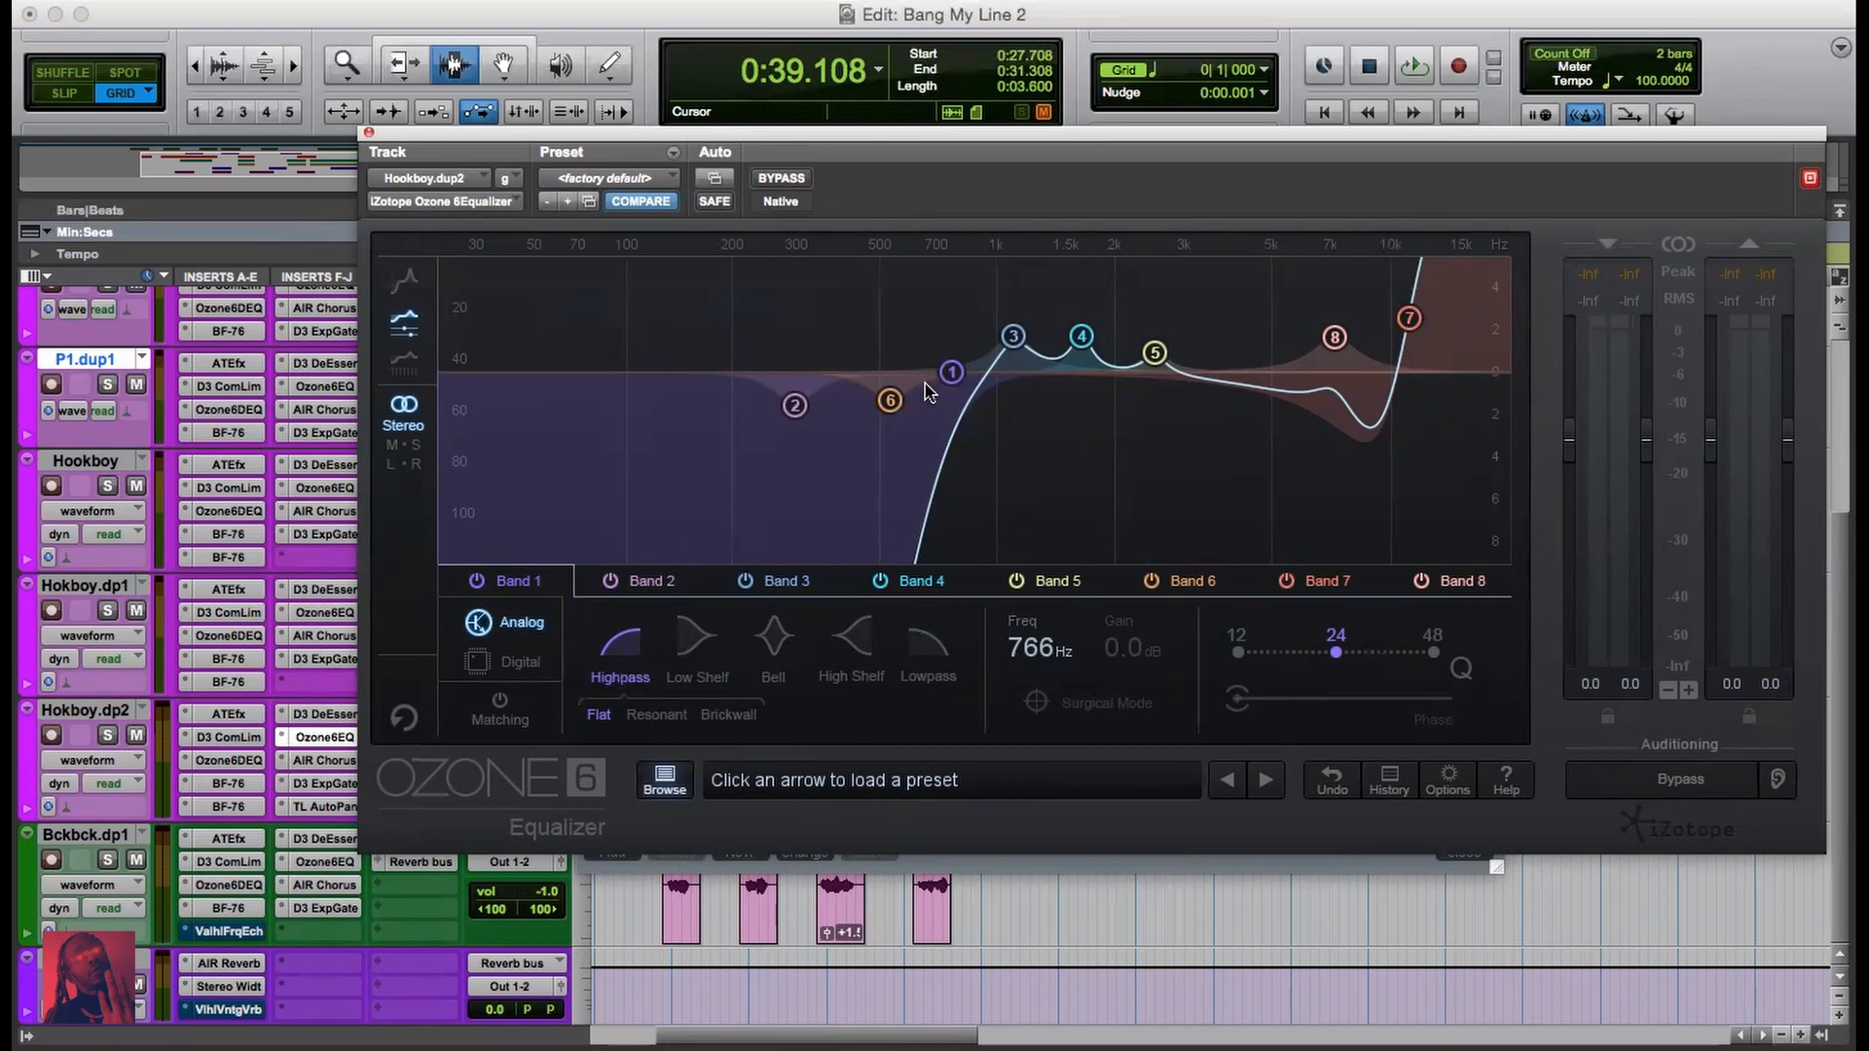
left_click(369, 135)
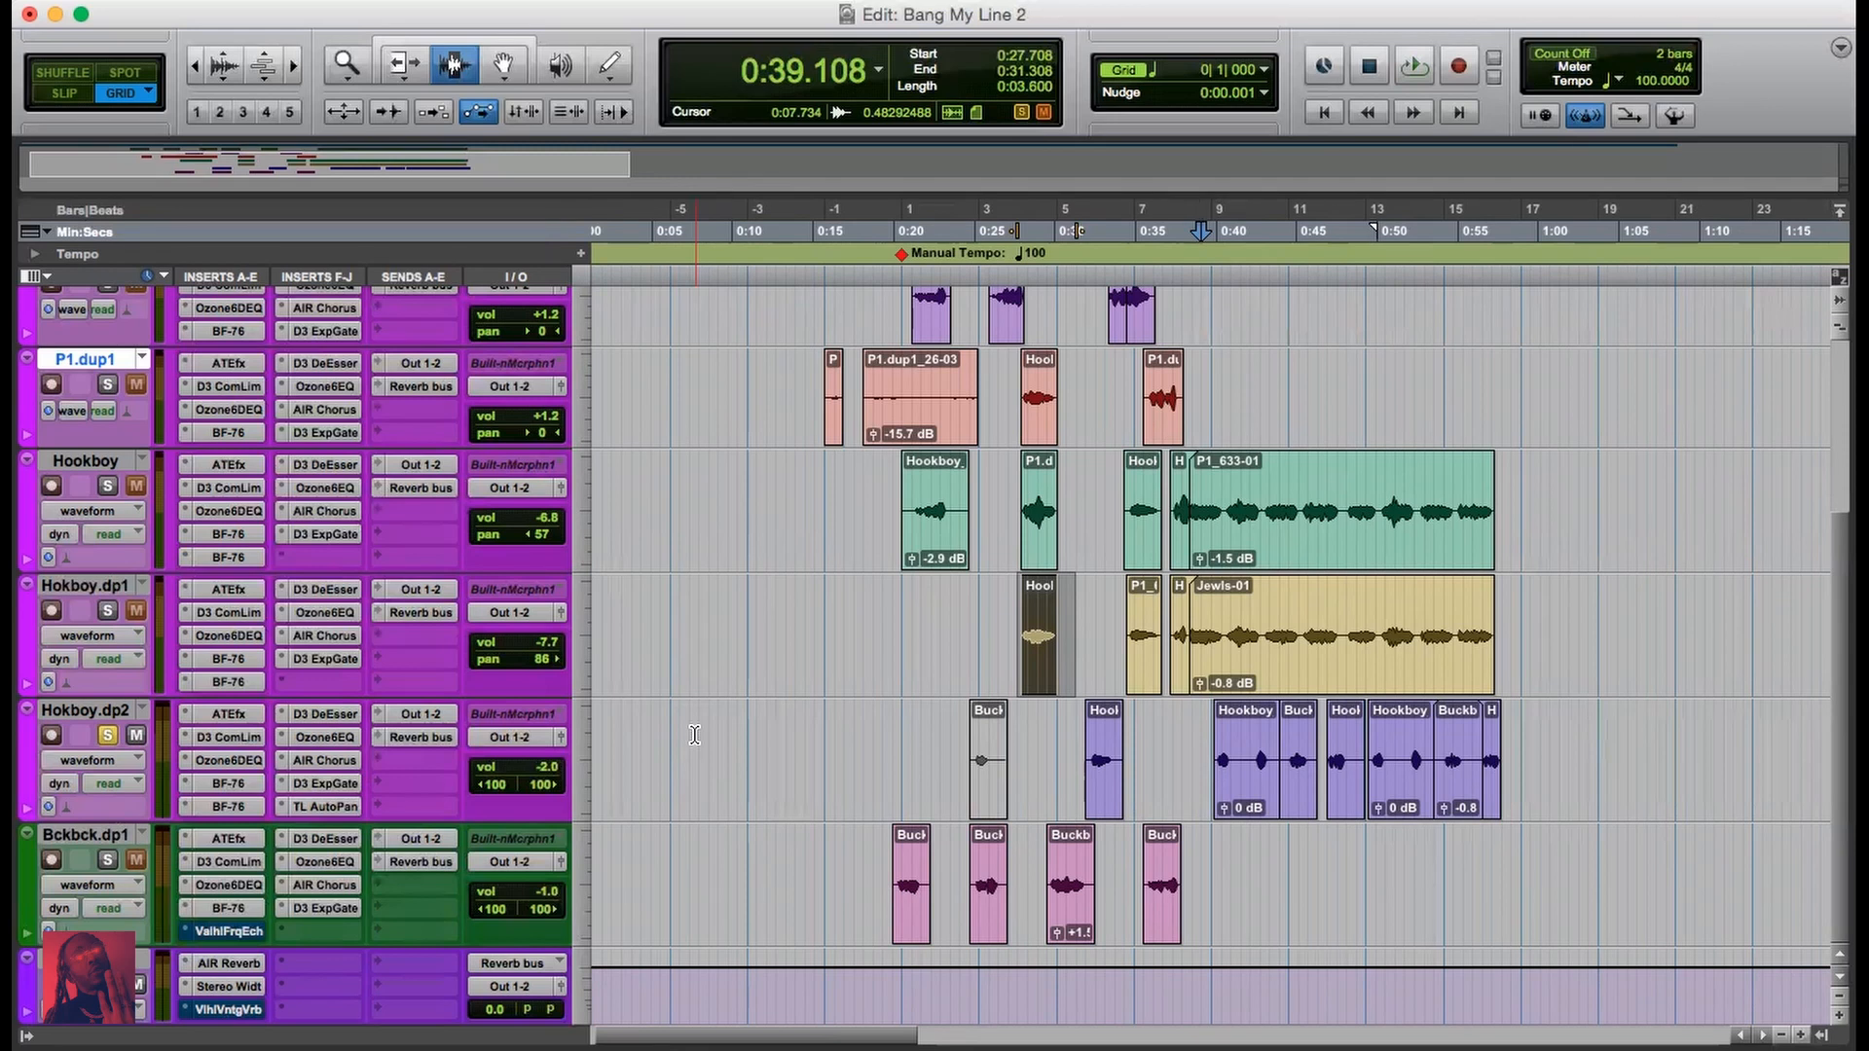
key("space")
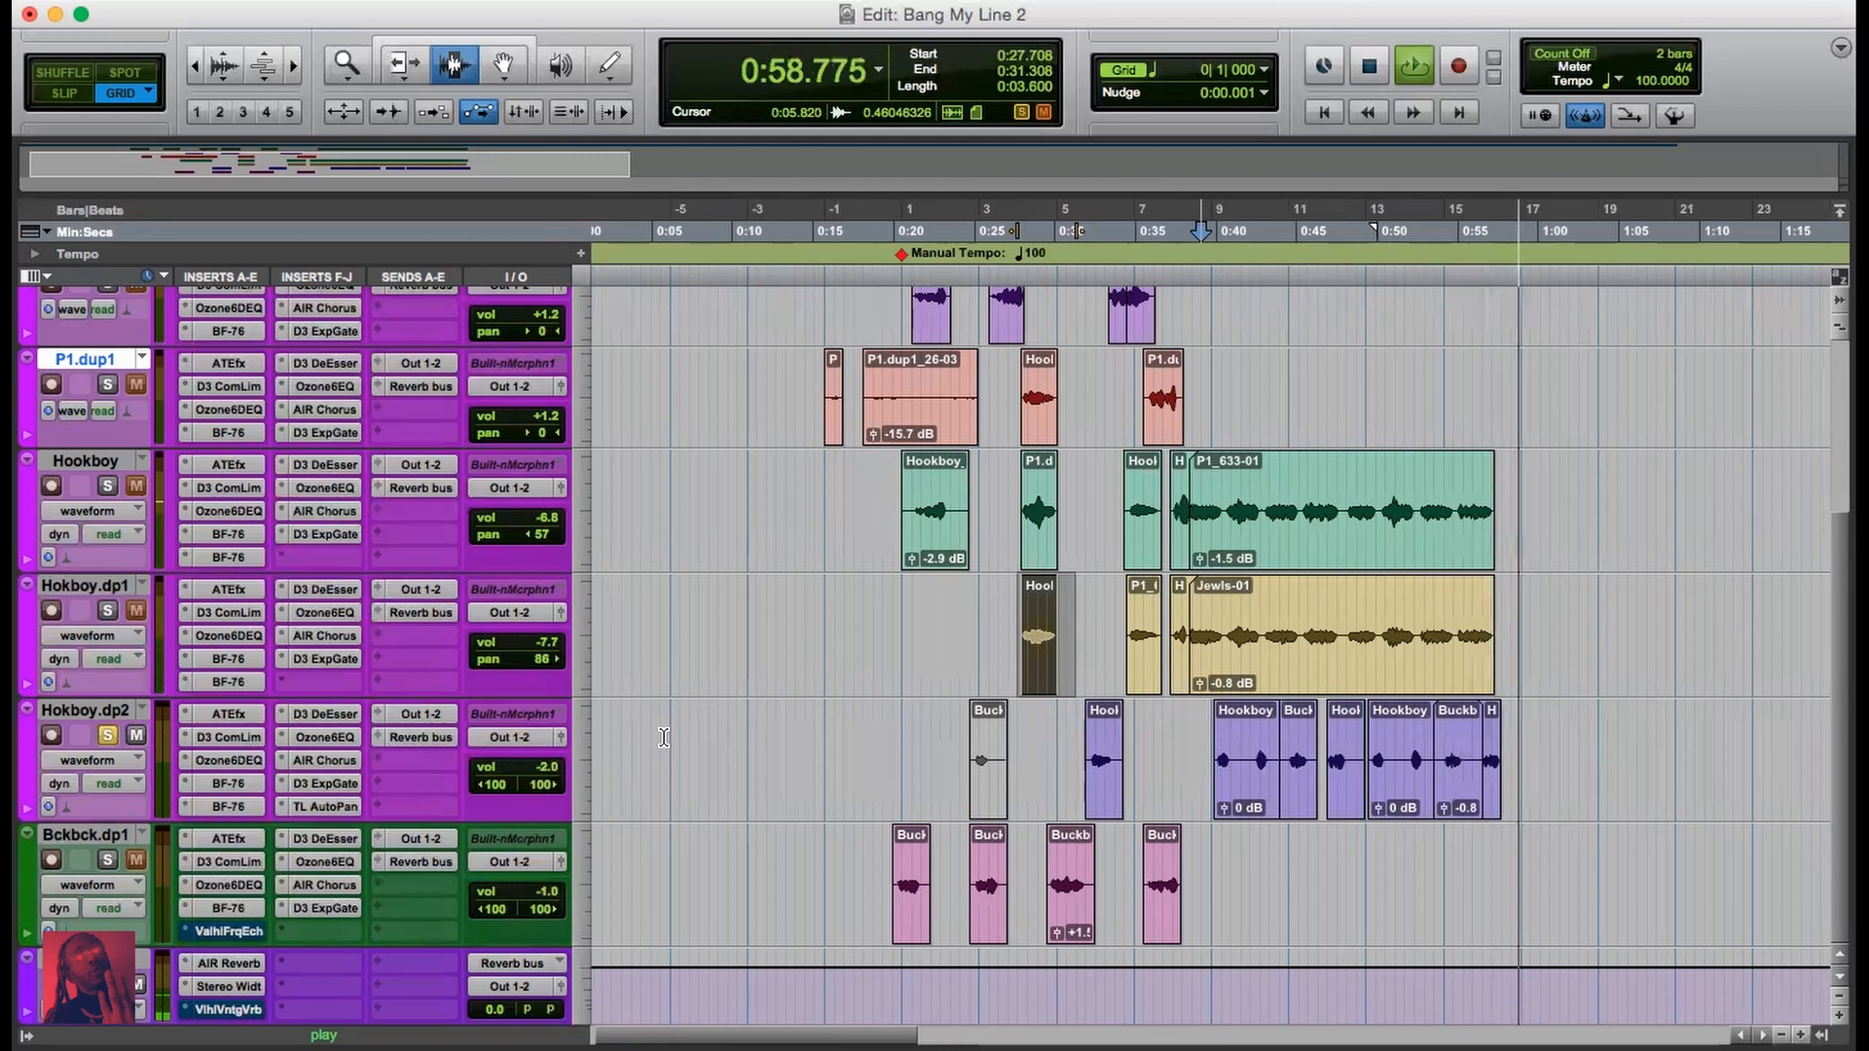
key("space")
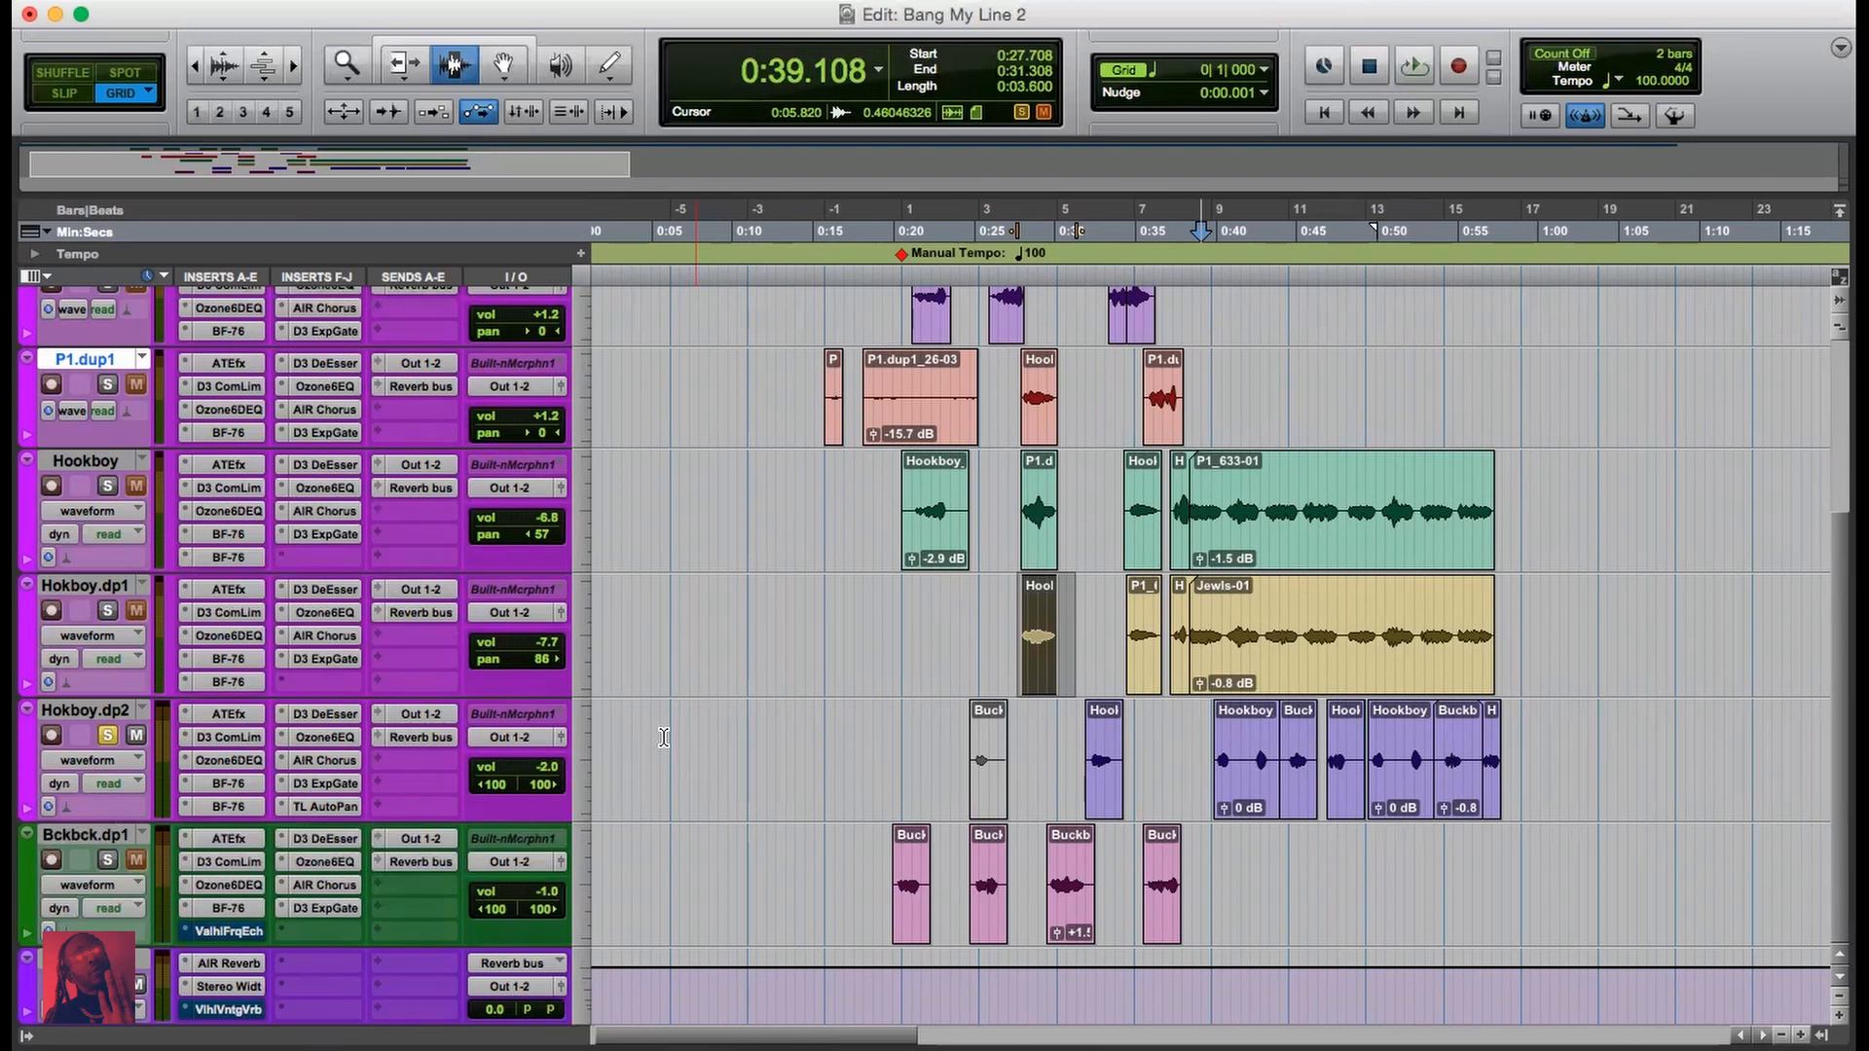
Step: Inspect the AIR Reverb and AIR Stereo Width settings on the Aux 1 reverb track, closing each plug-in
left_click(242, 963)
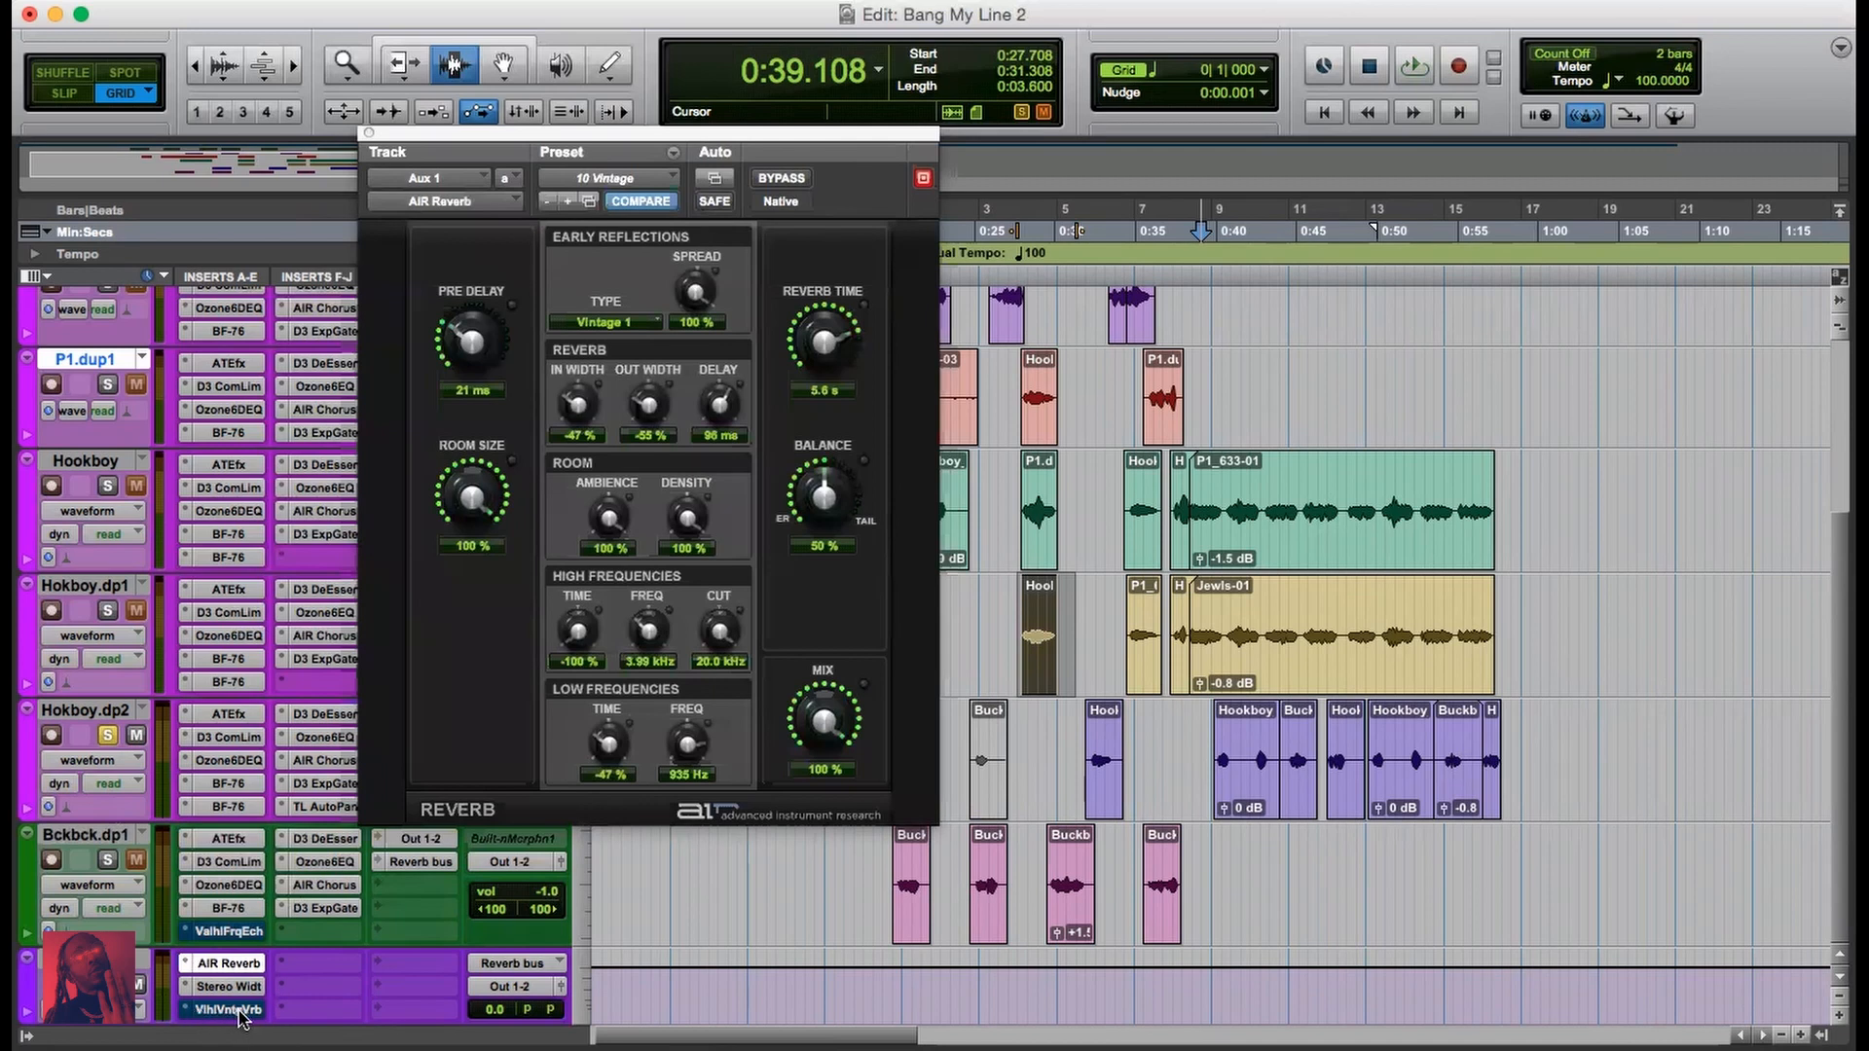
left_click_drag(679, 144, 696, 35)
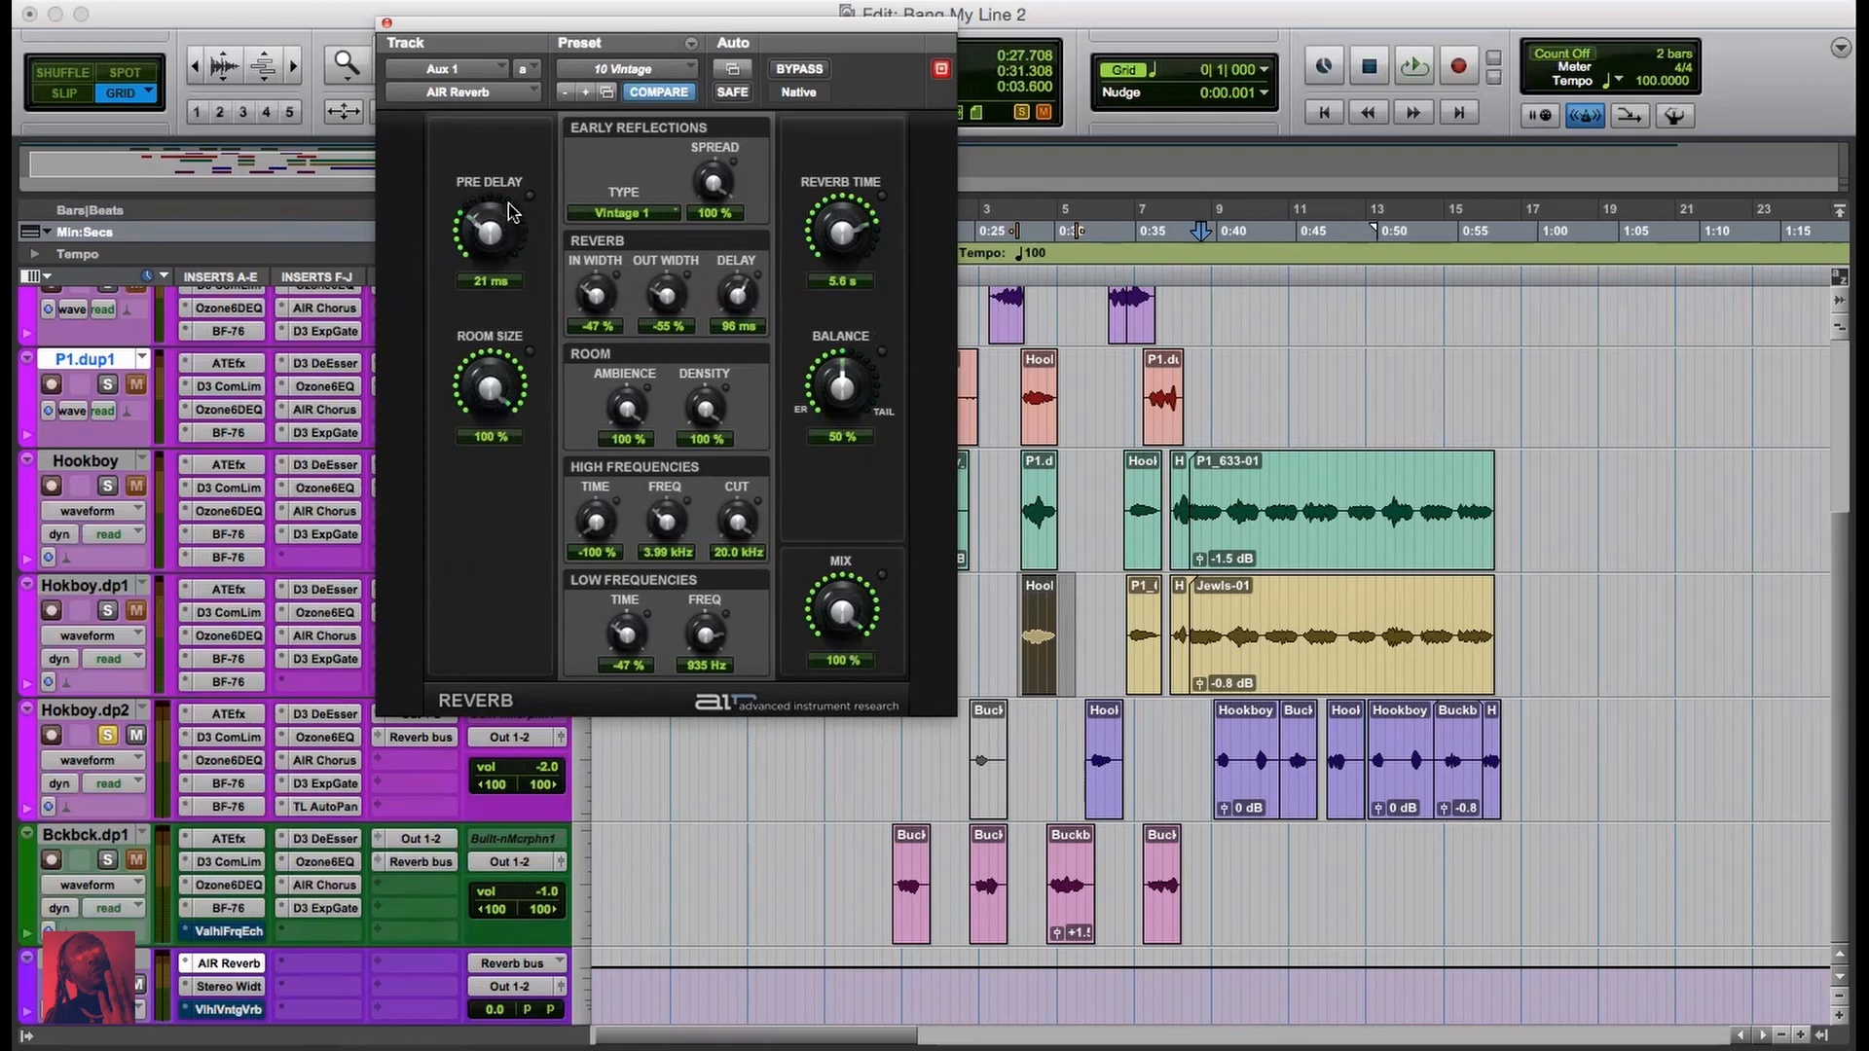
left_click(387, 22)
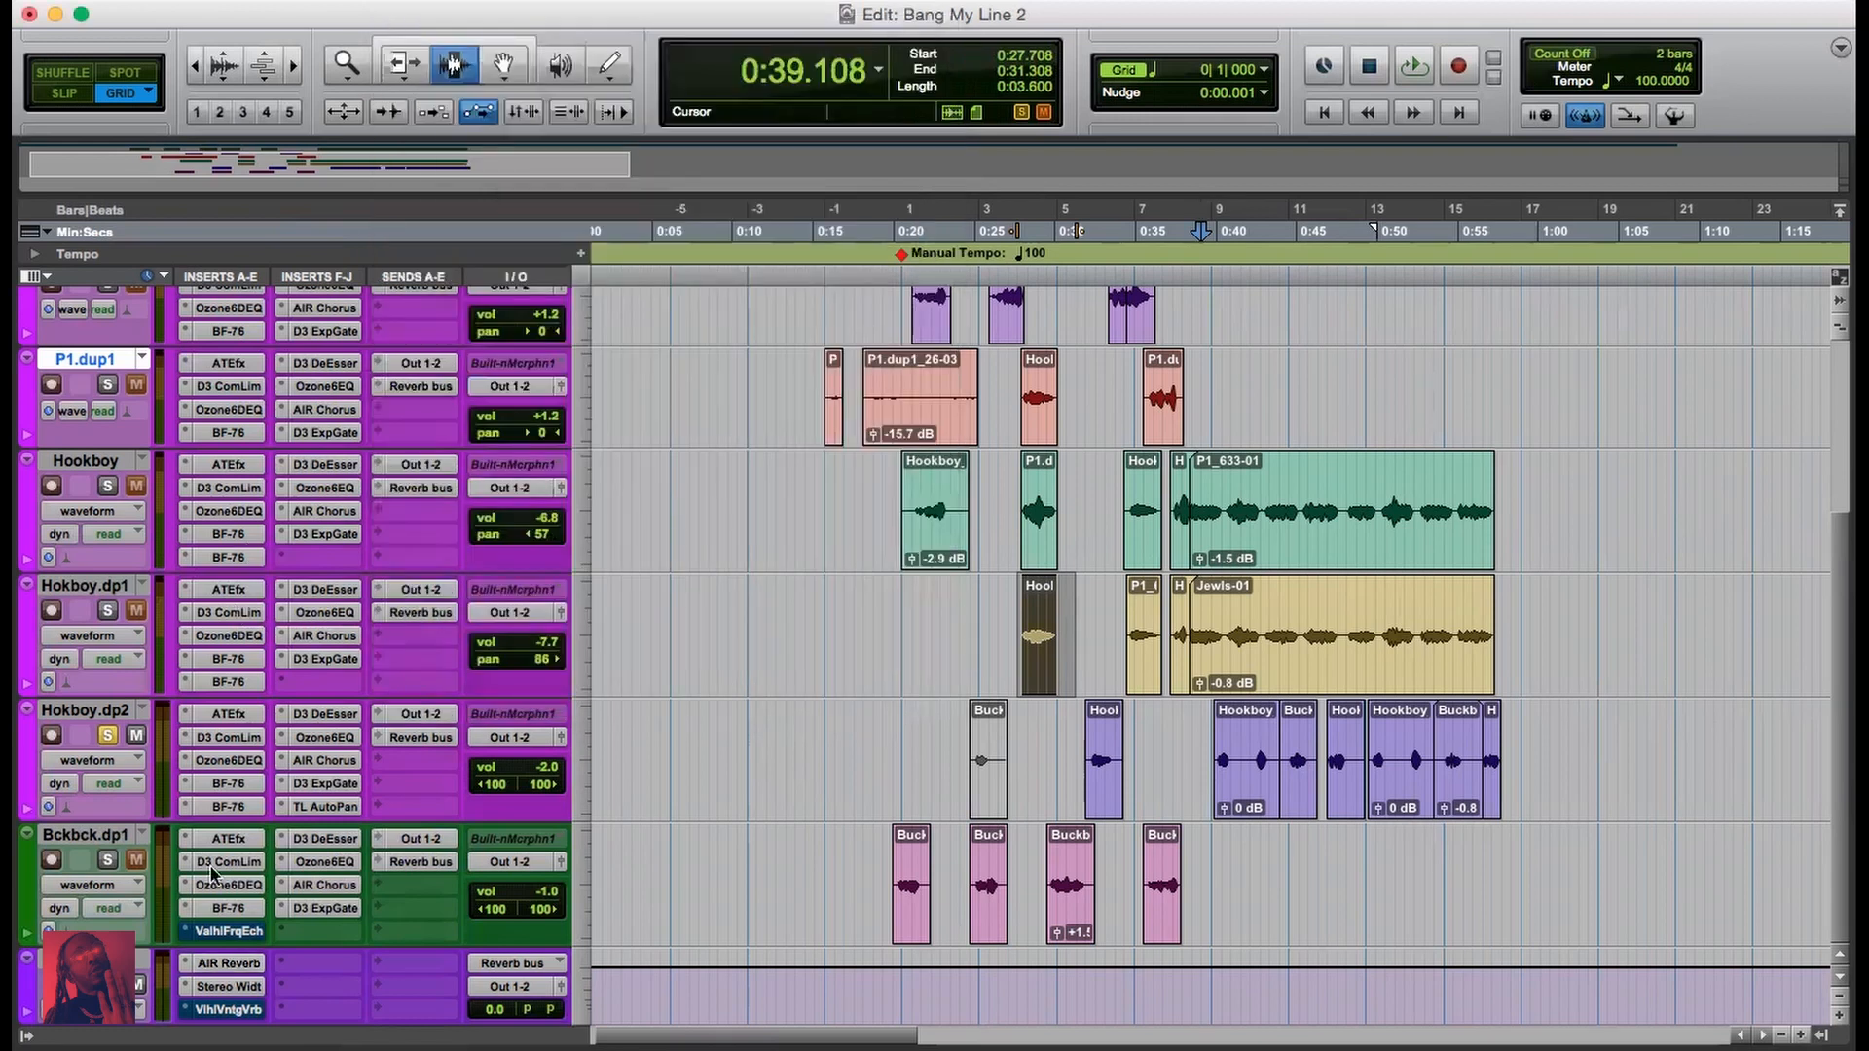
left_click(229, 986)
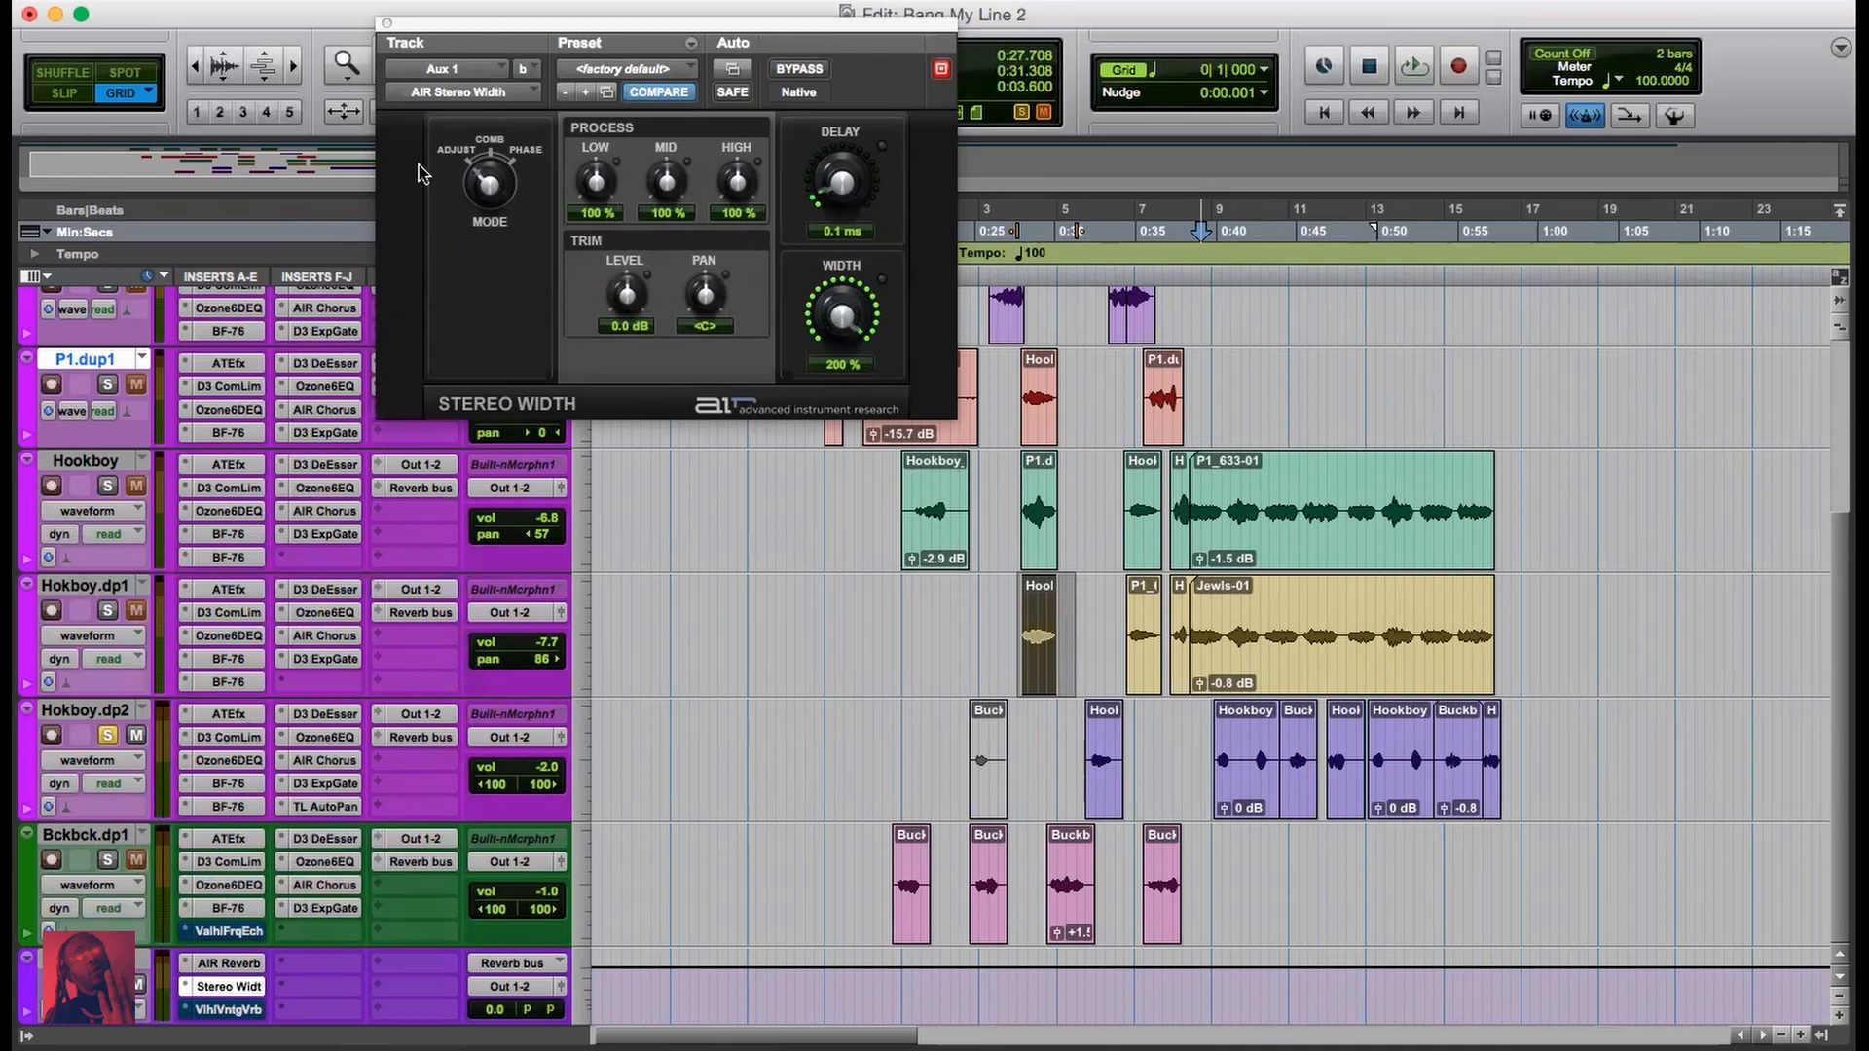
left_click(387, 22)
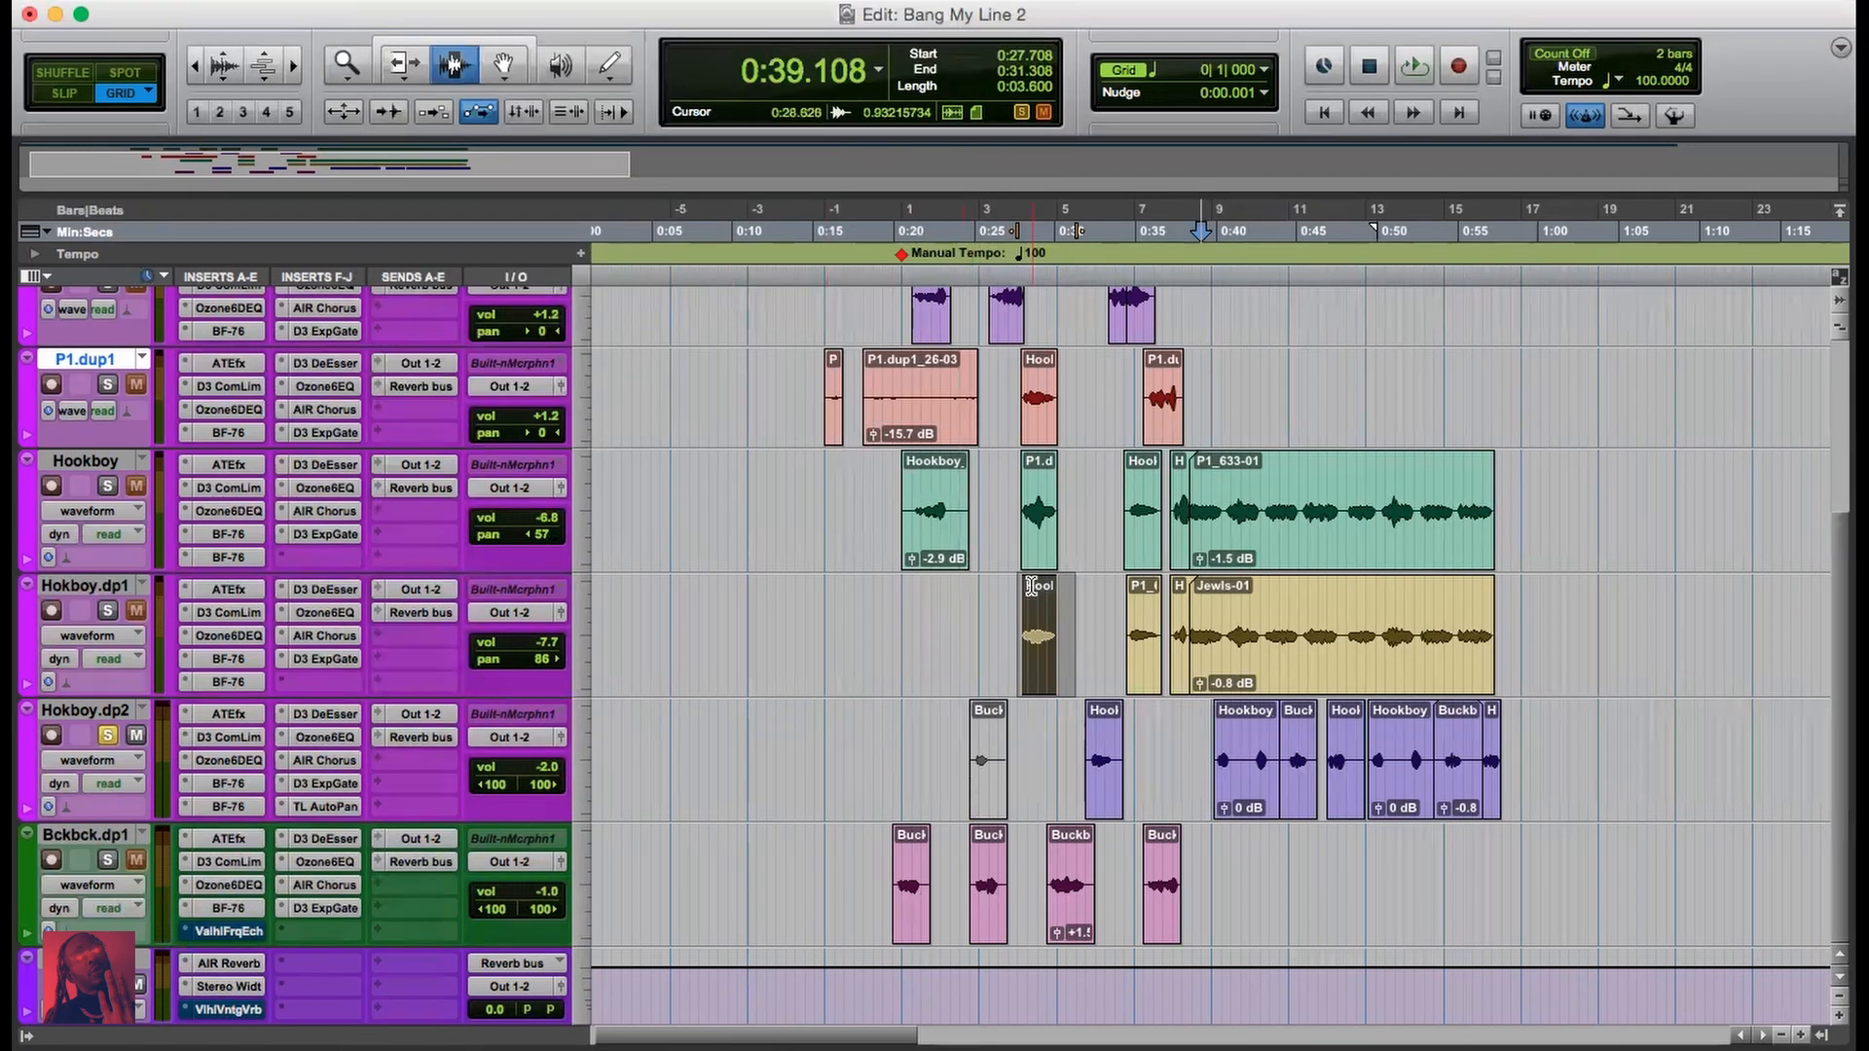
Step: Unsolo the Hokboy.dp2 track and play all the layered hook vocals from 0:37.308
left_click(1171, 231)
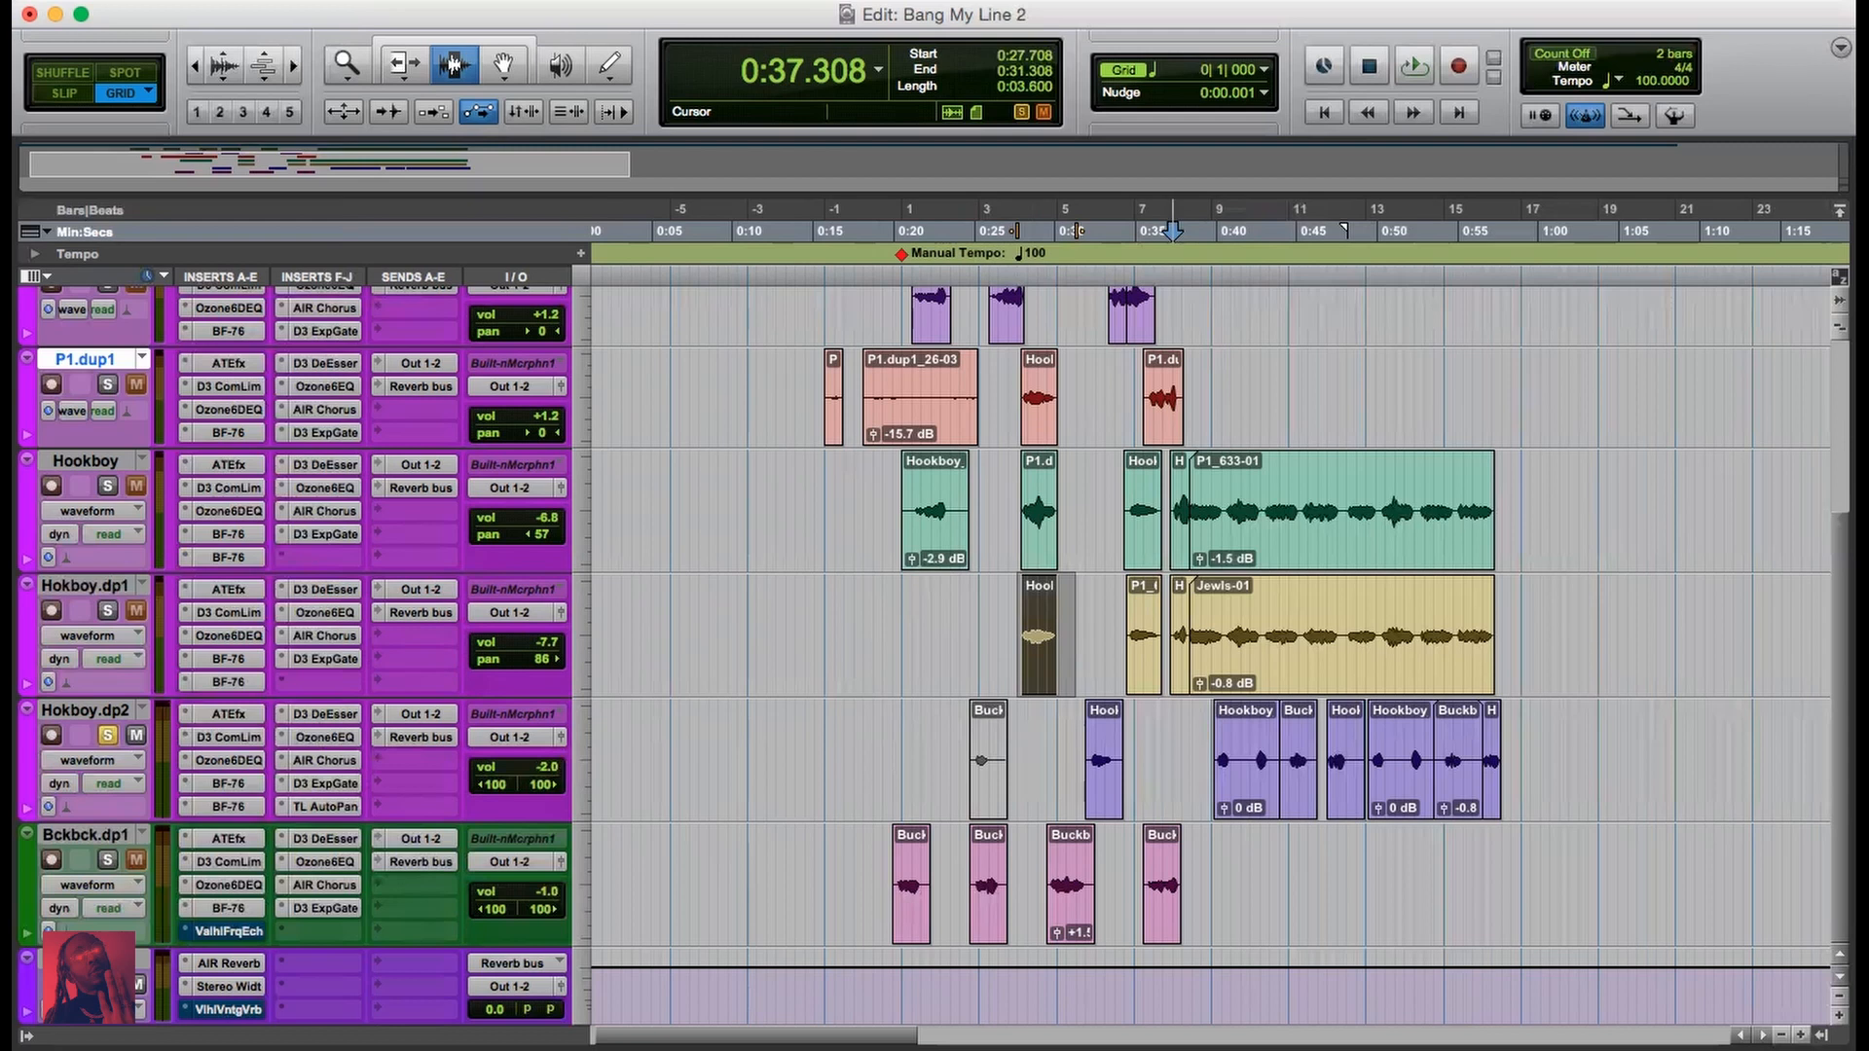
left_click(109, 737)
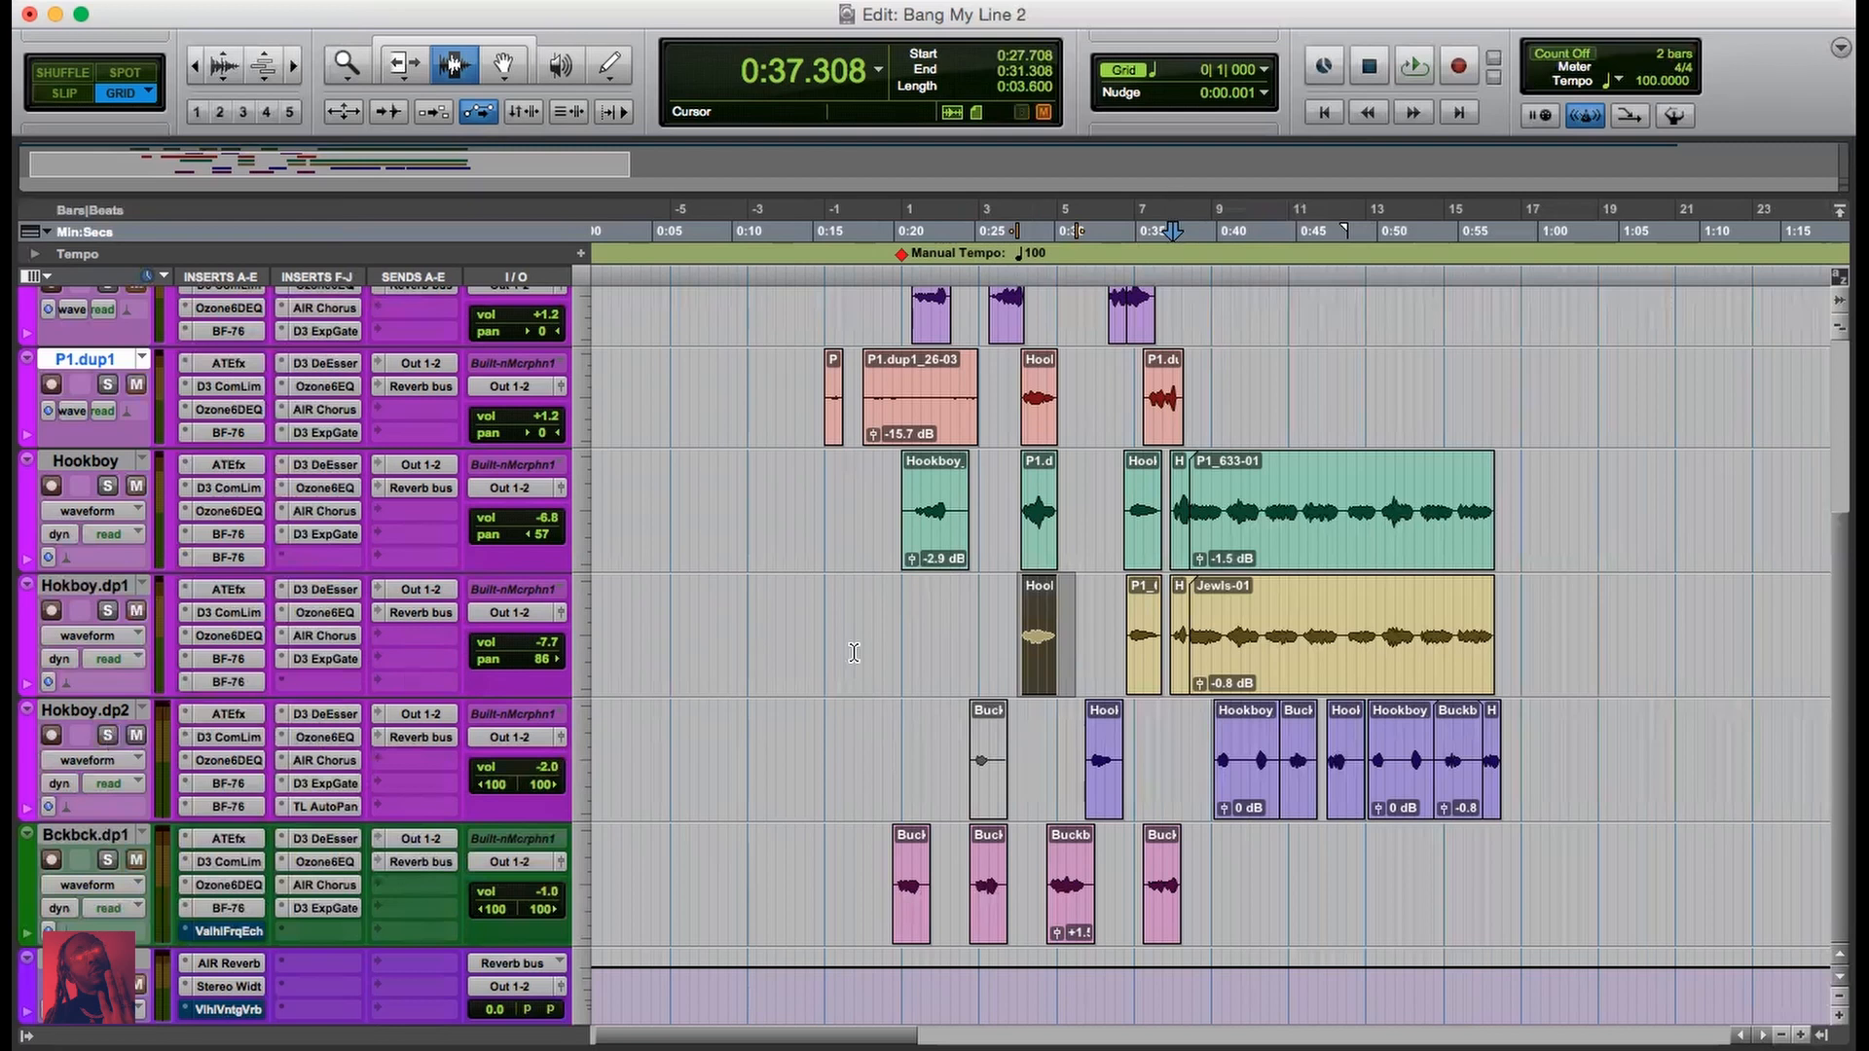
key("space")
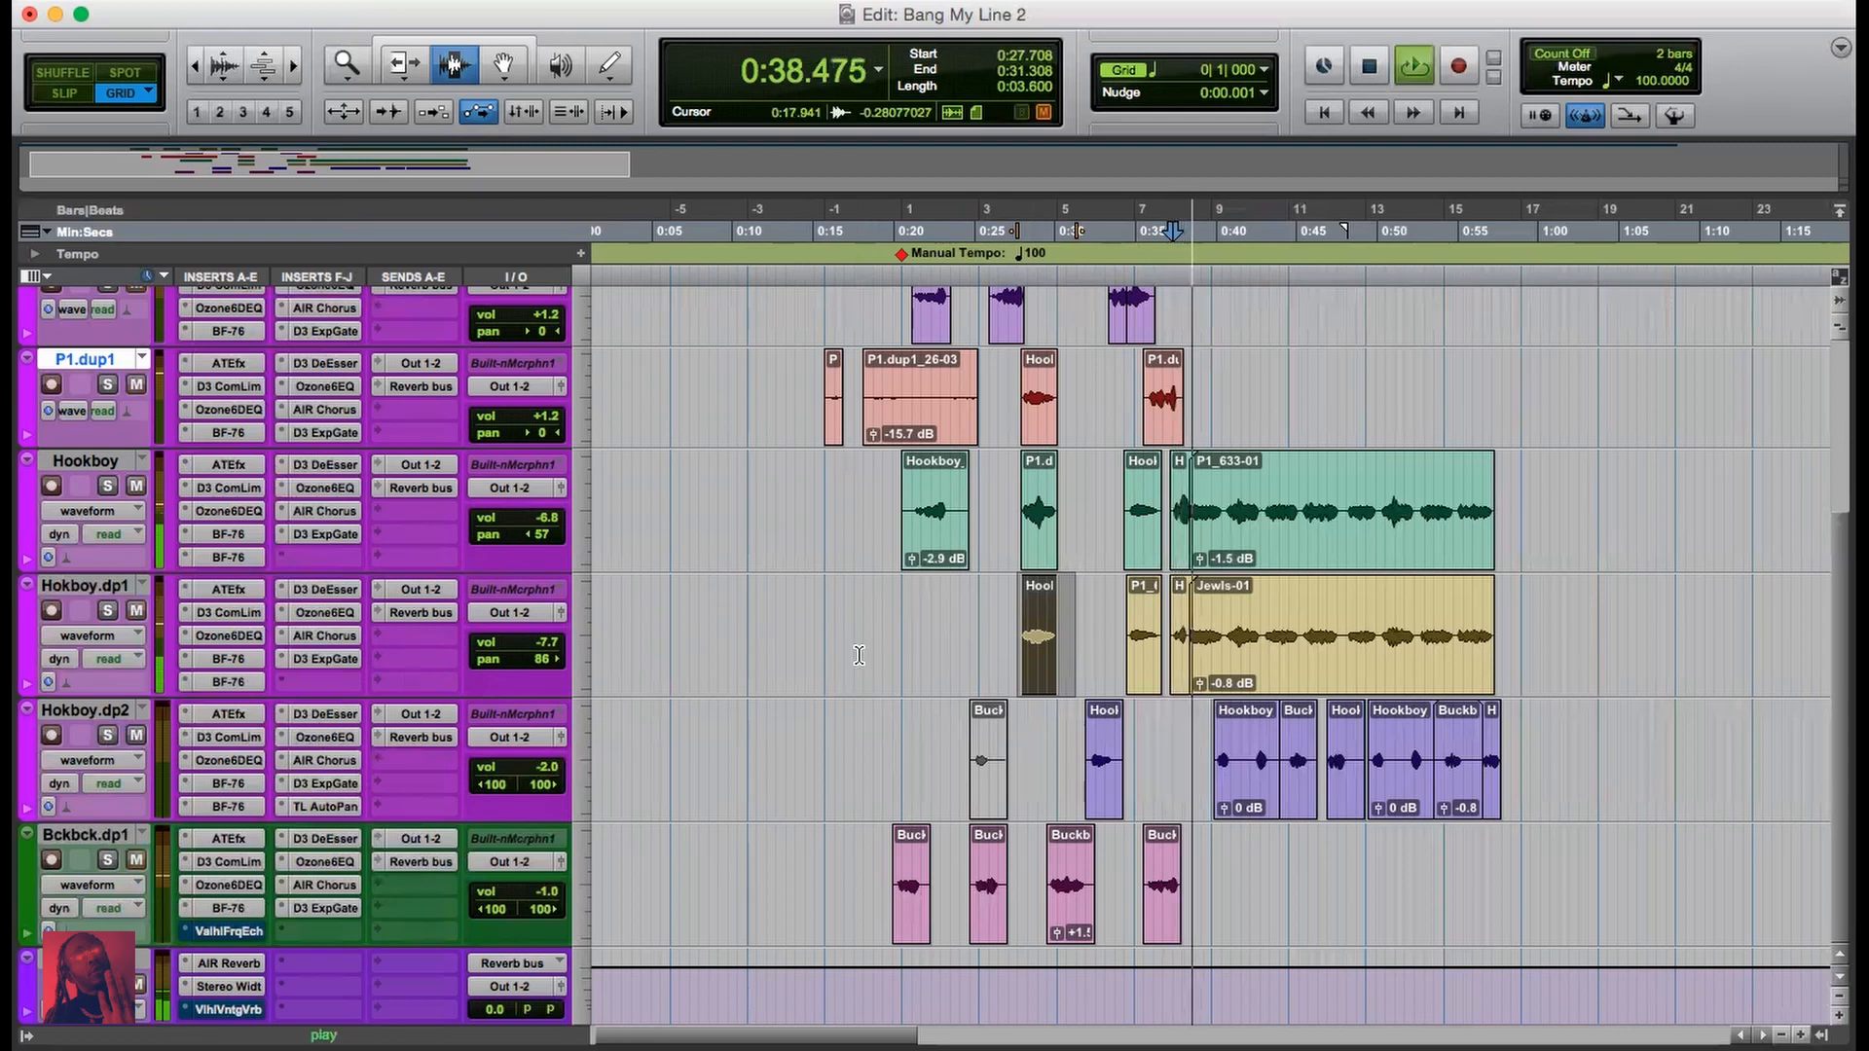
key("space")
key("space")
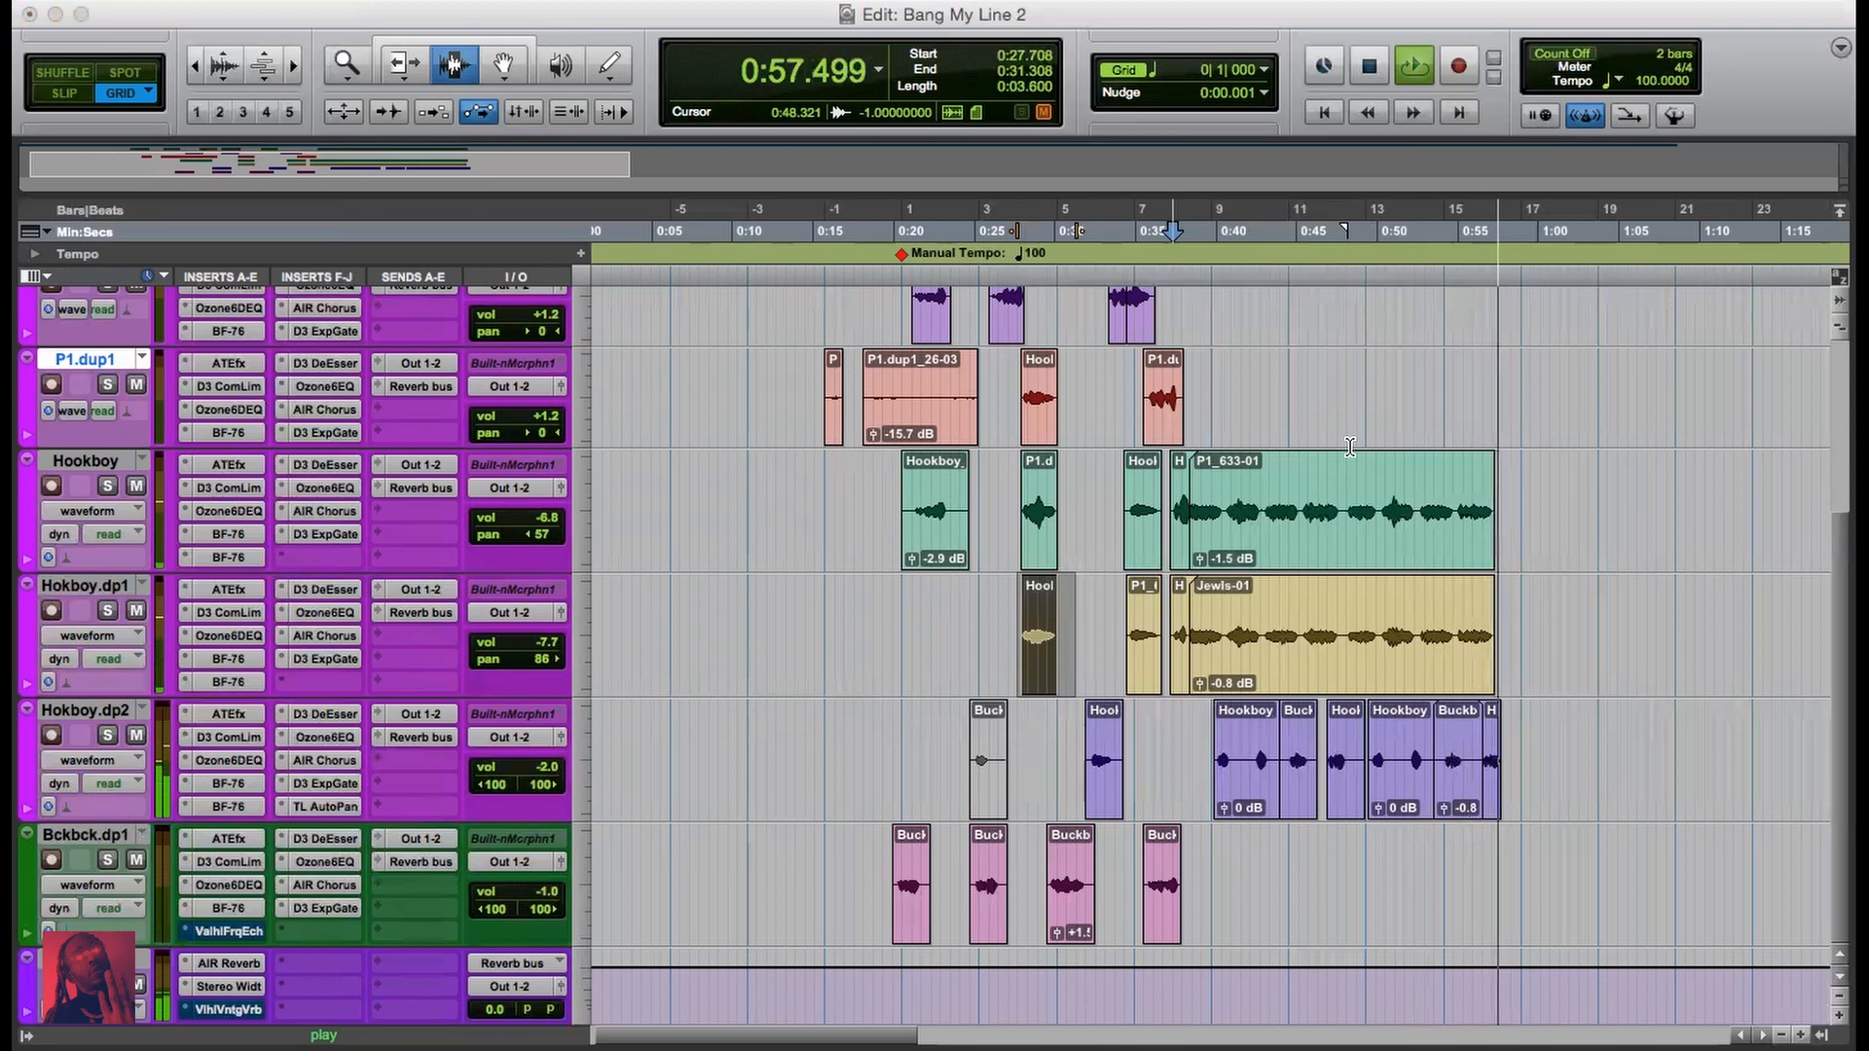
key("space")
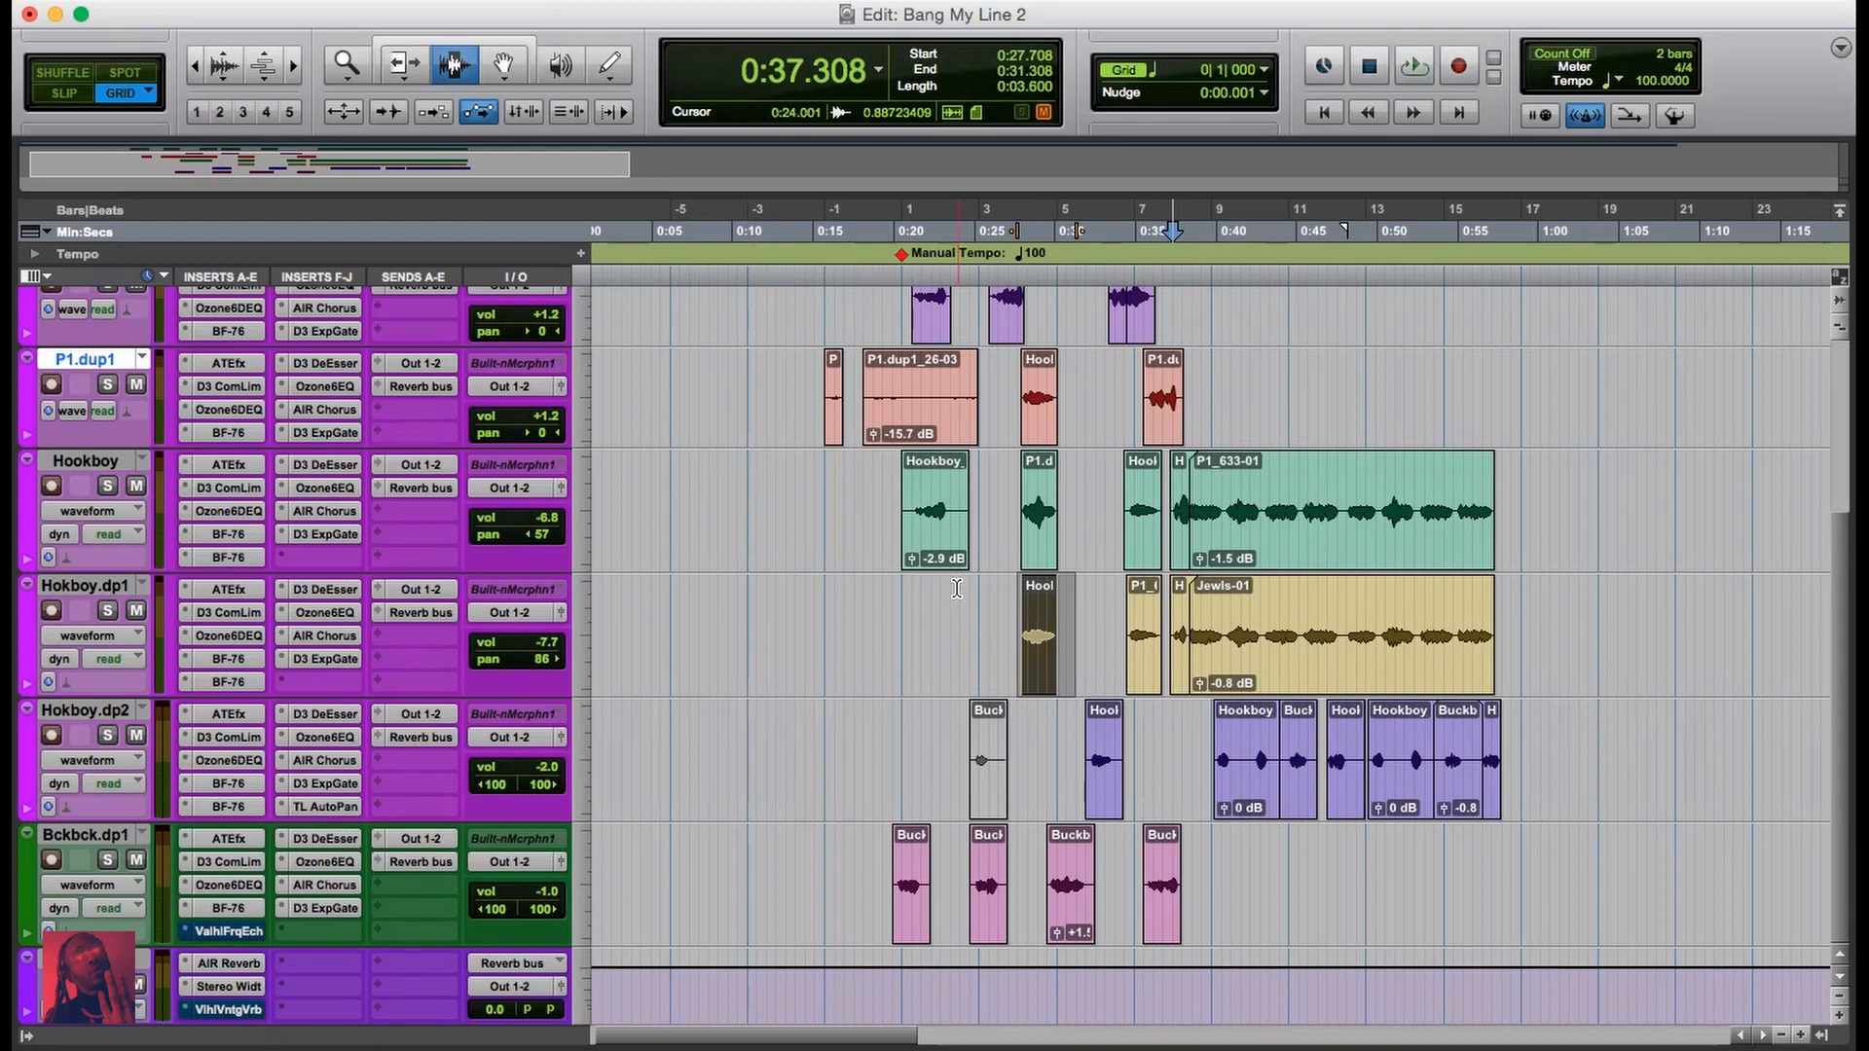
Step: Set the playback start to 0:18.708, solo the P1 lead vocal track and play it
scroll(934, 507, "up", 5)
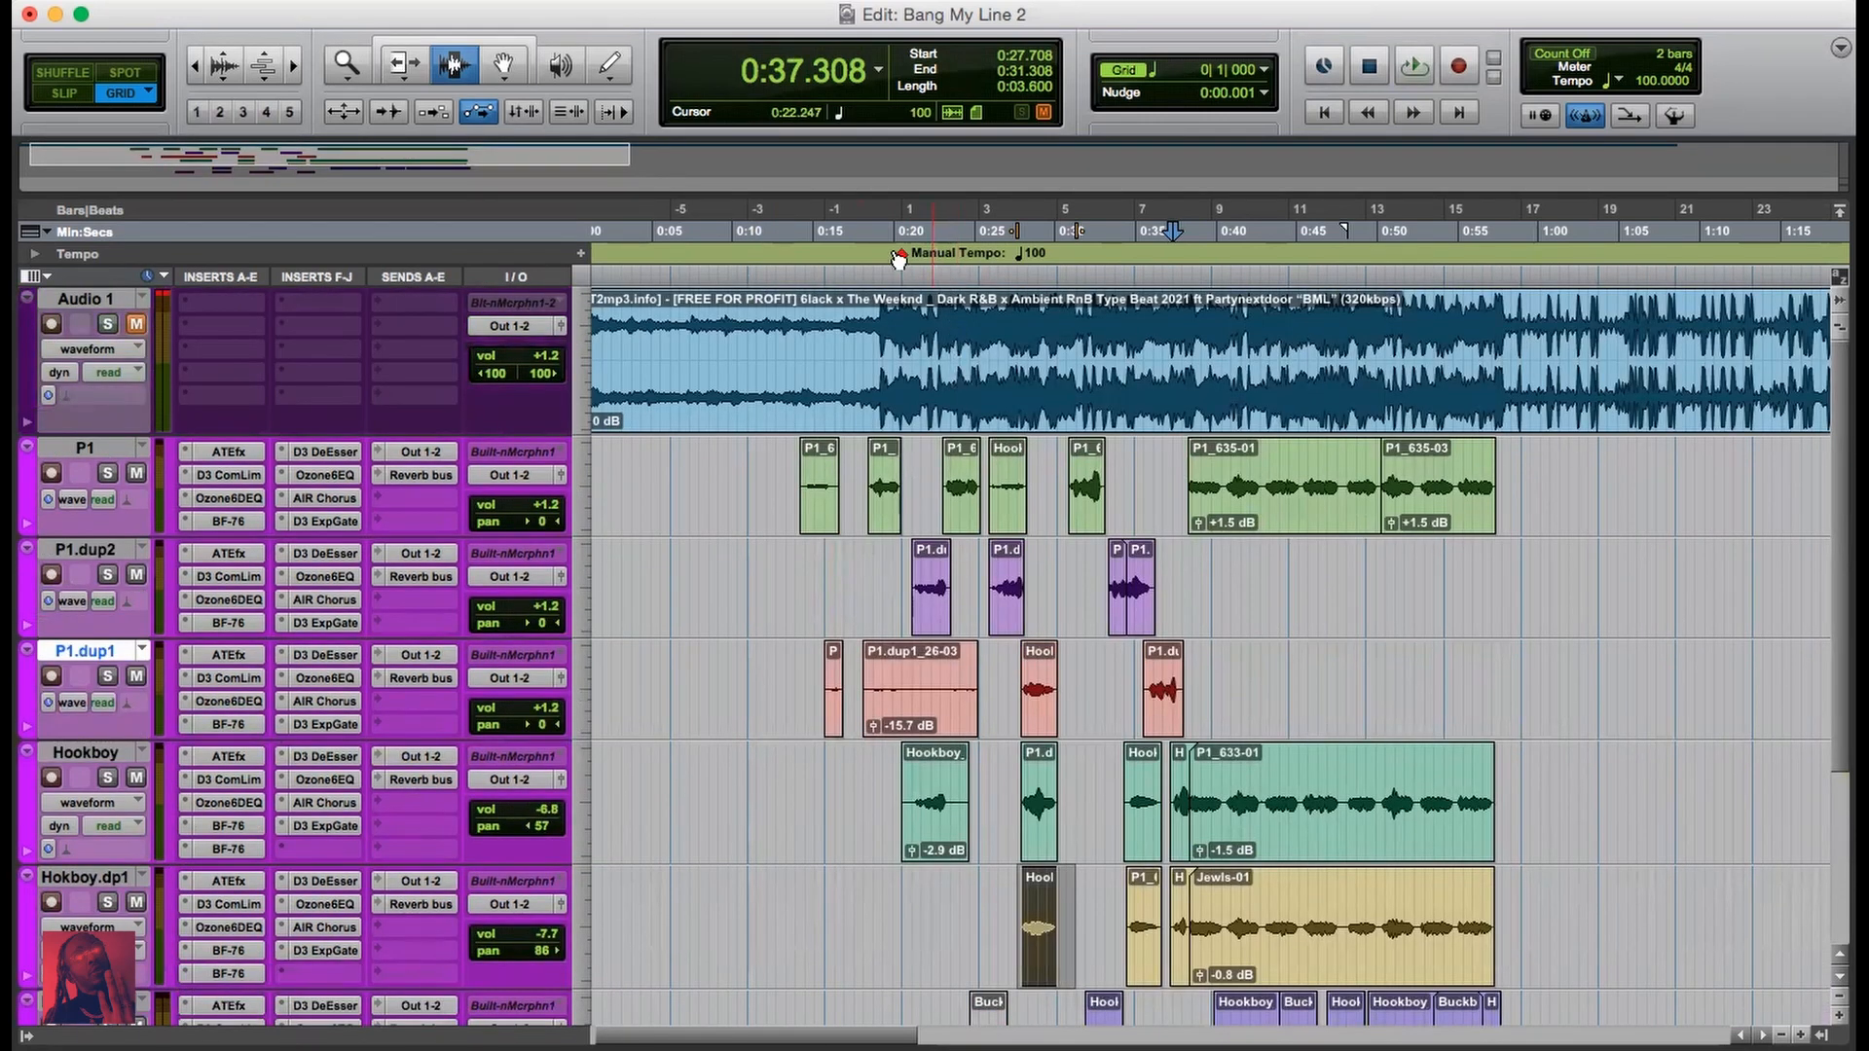
left_click(870, 230)
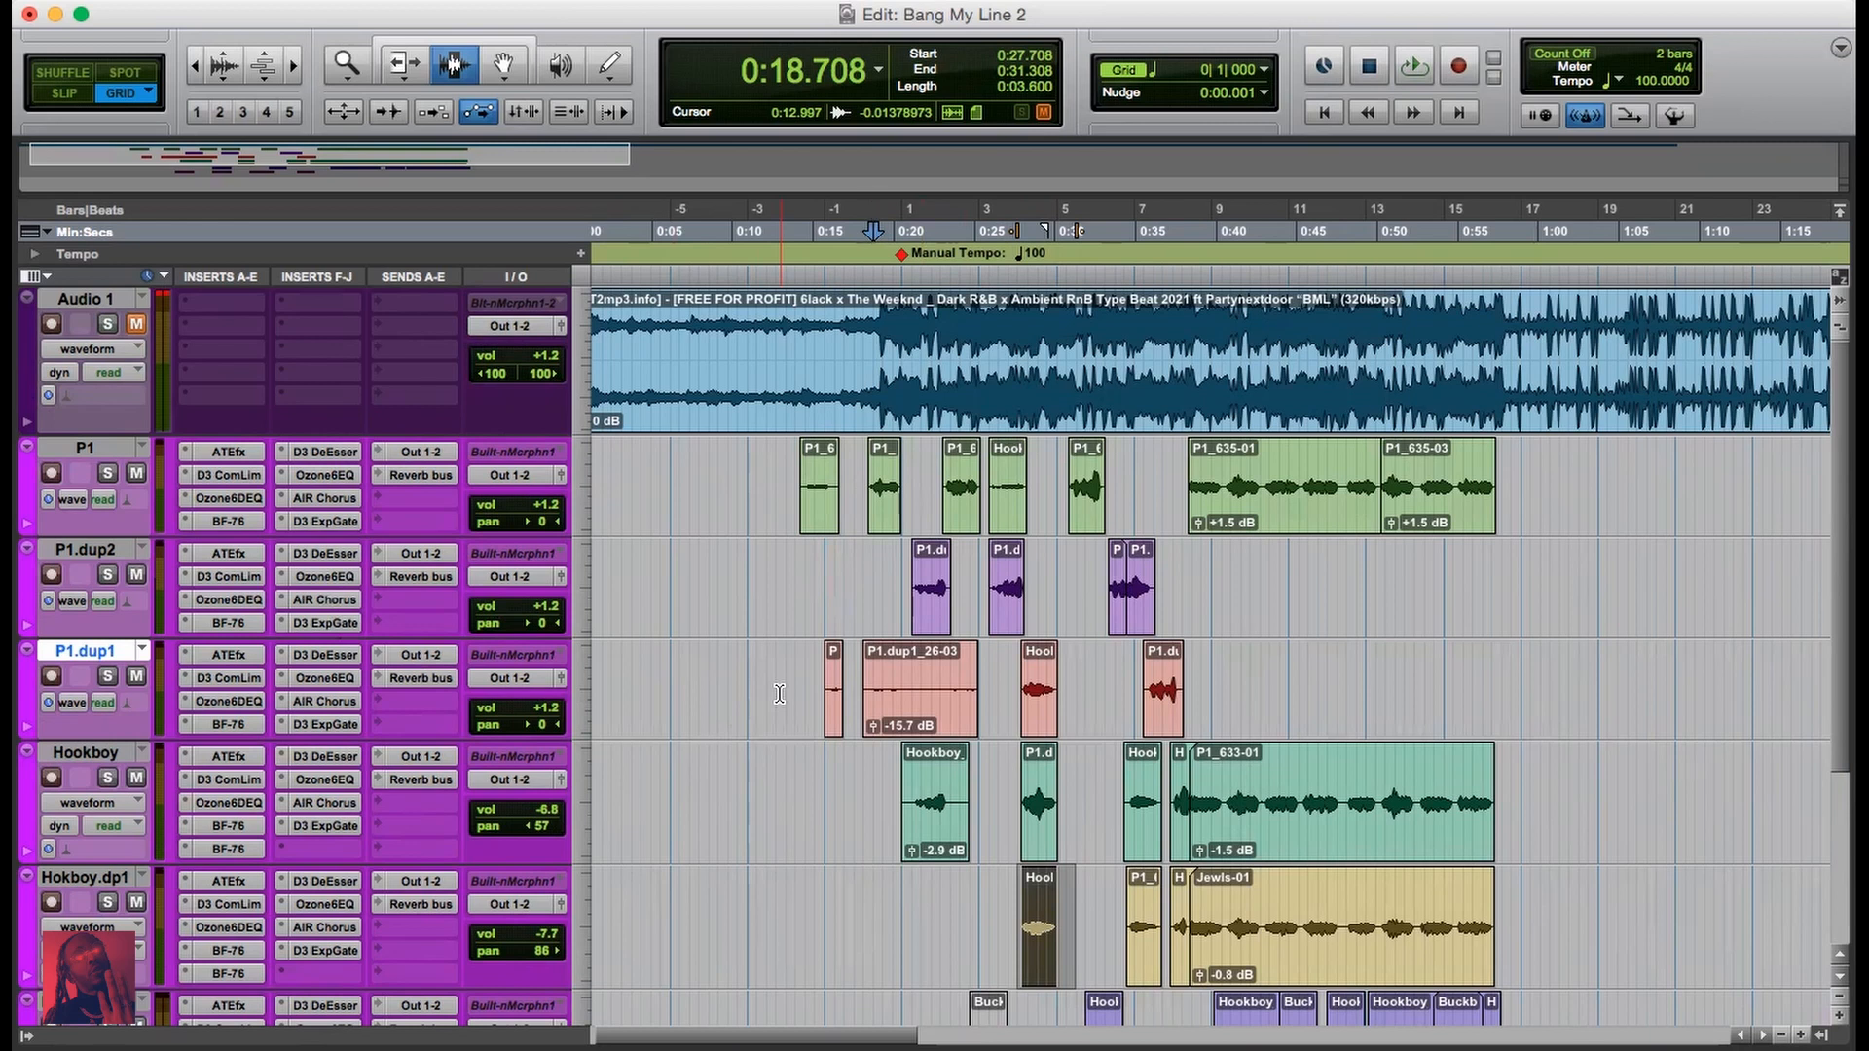
scroll(774, 681, "down", 5)
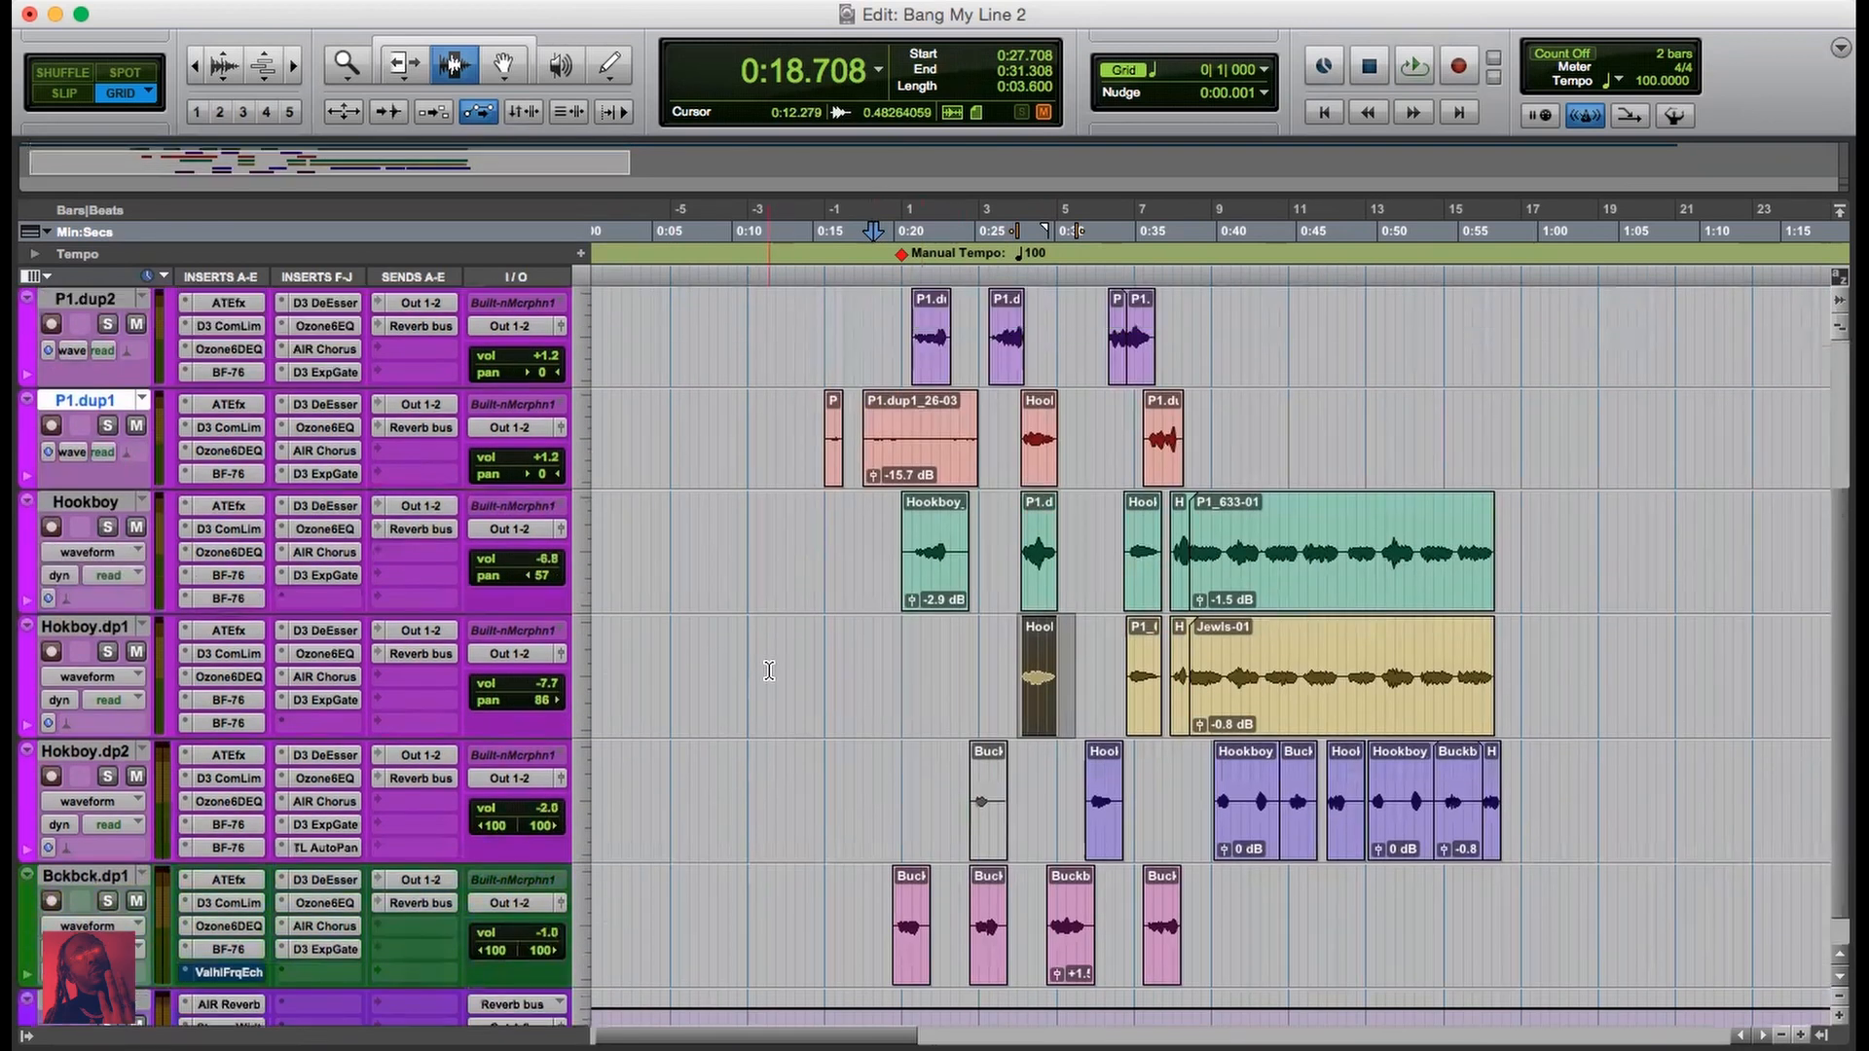
scroll(769, 671, "up", 5)
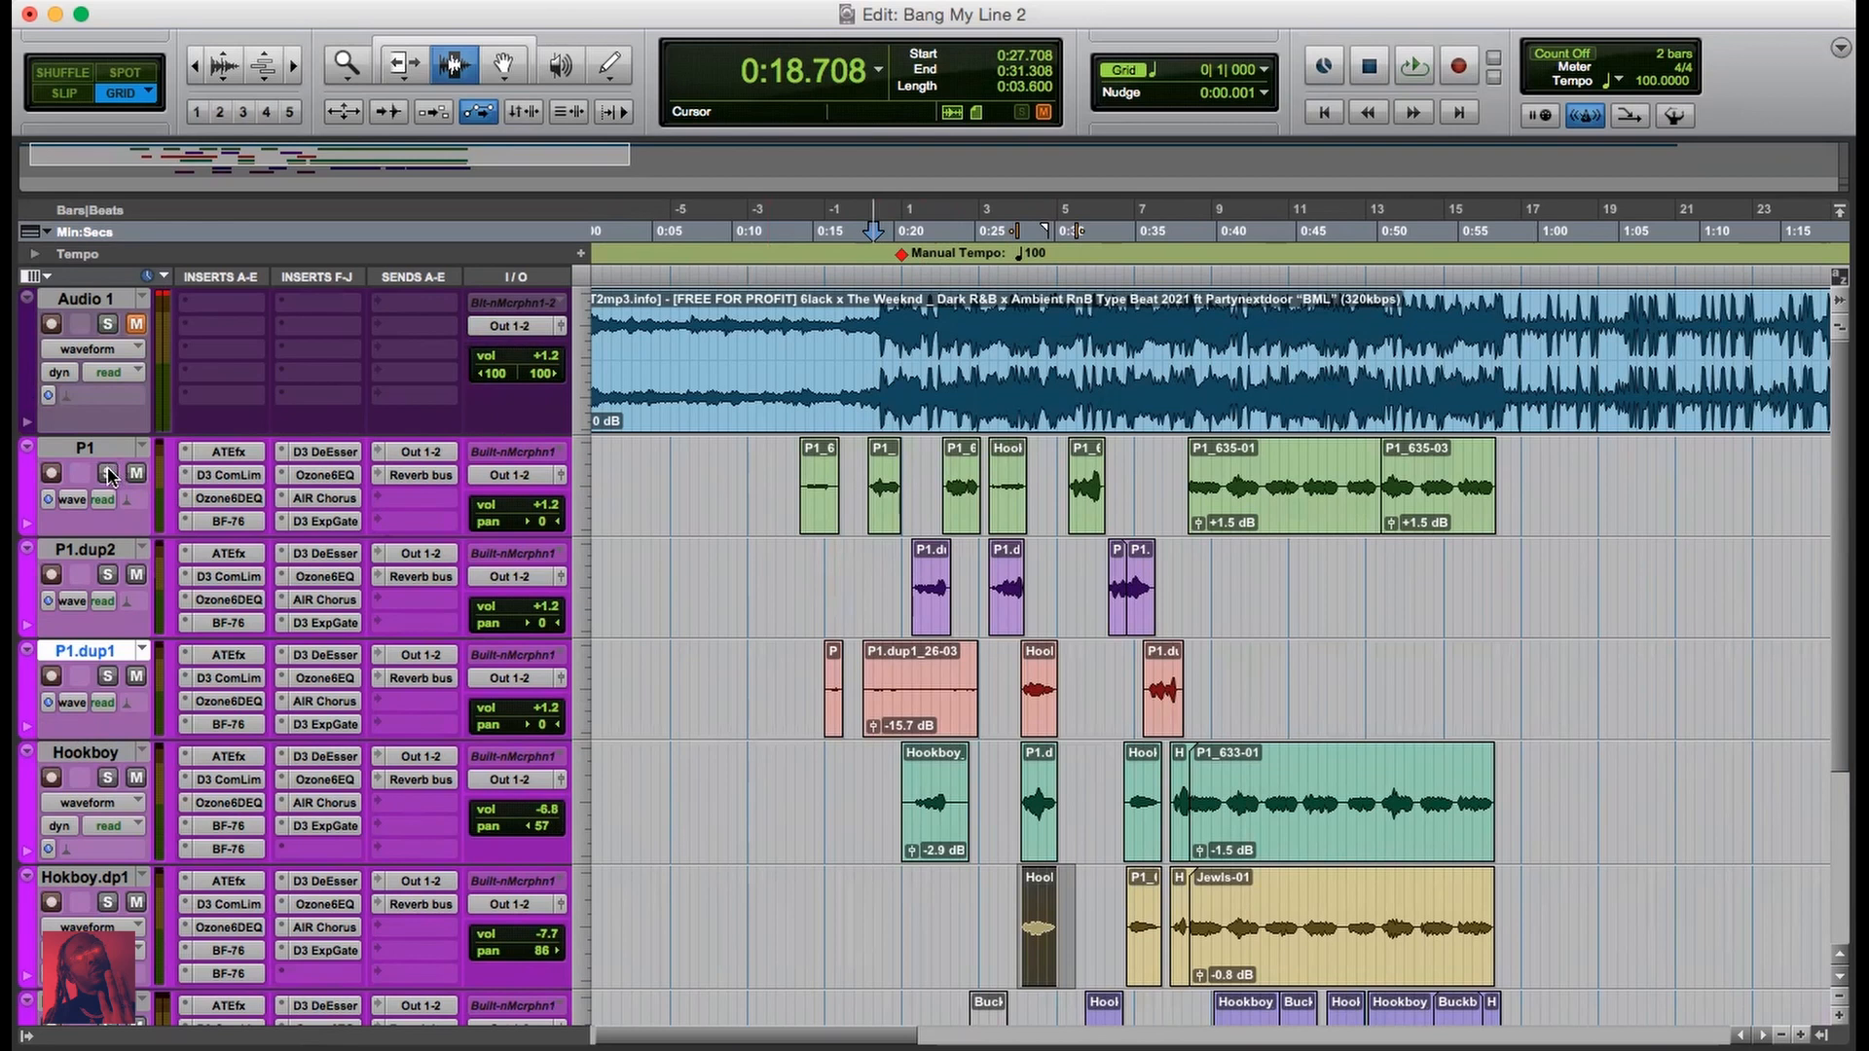
scroll(110, 476, "down", 3)
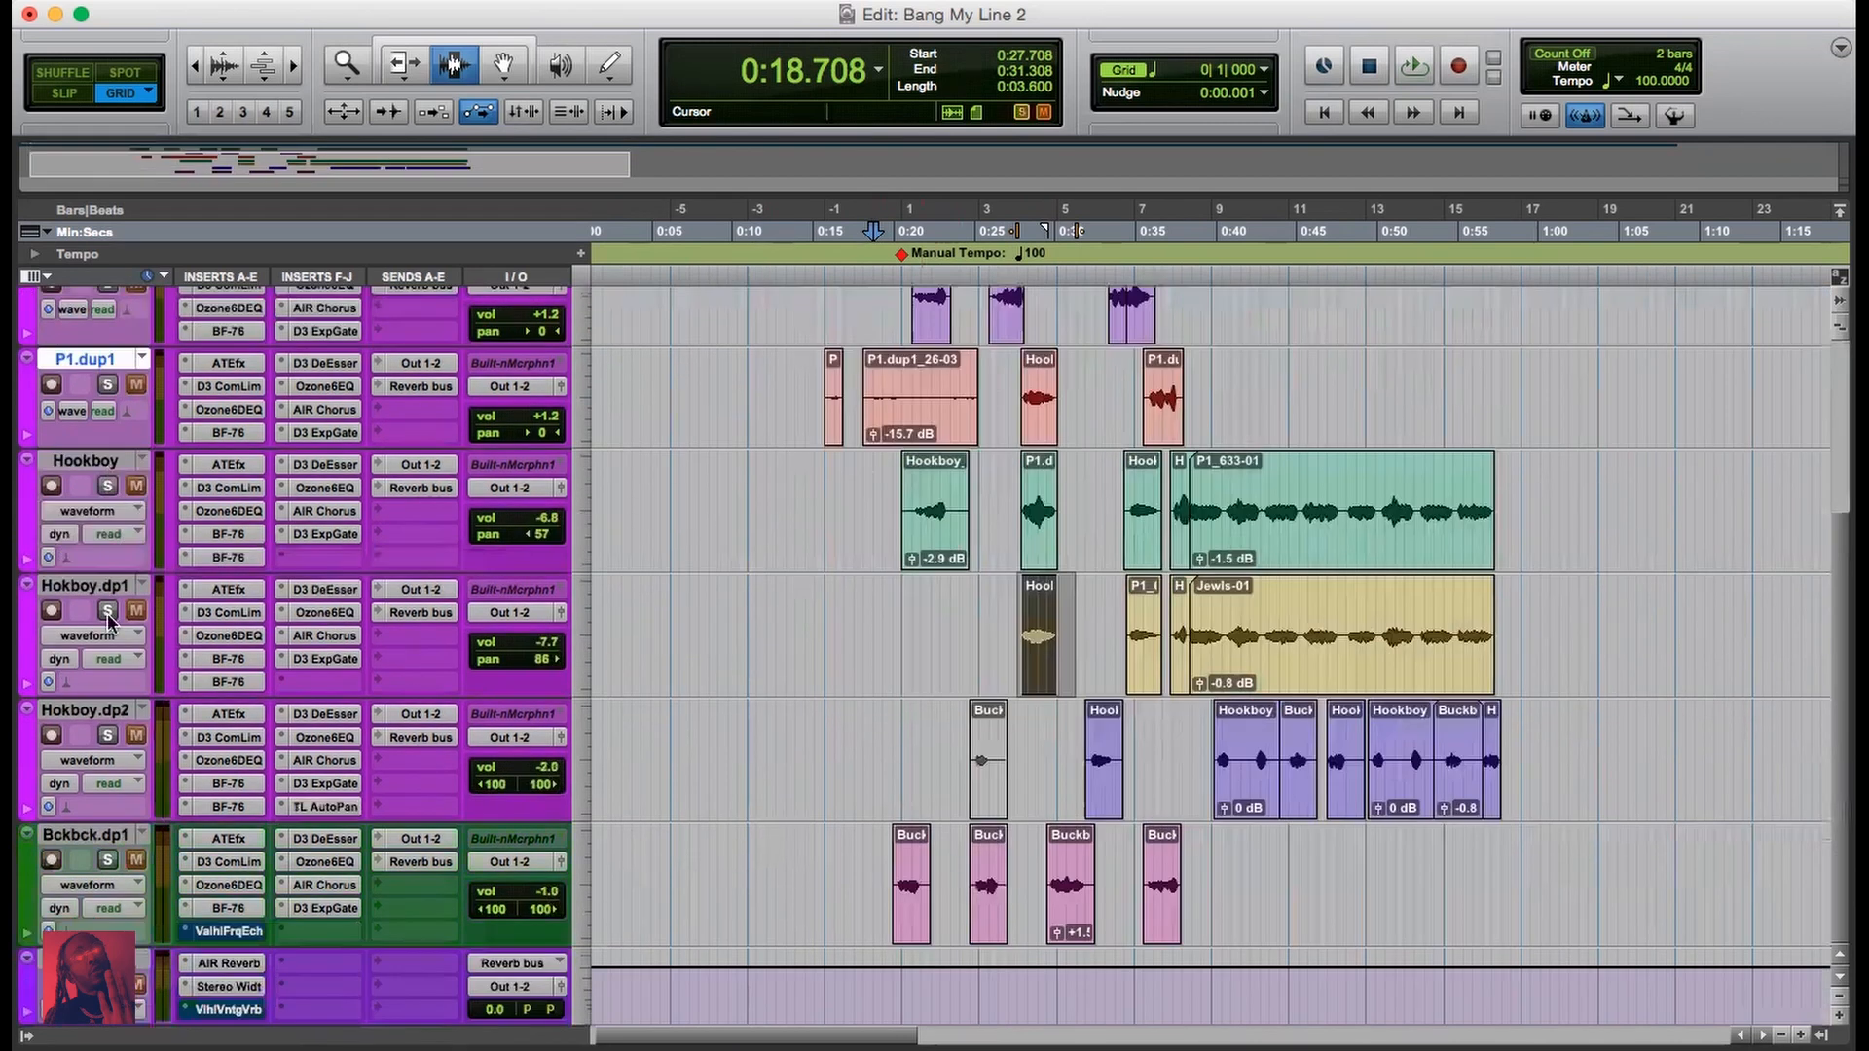
scroll(721, 550, "up", 3)
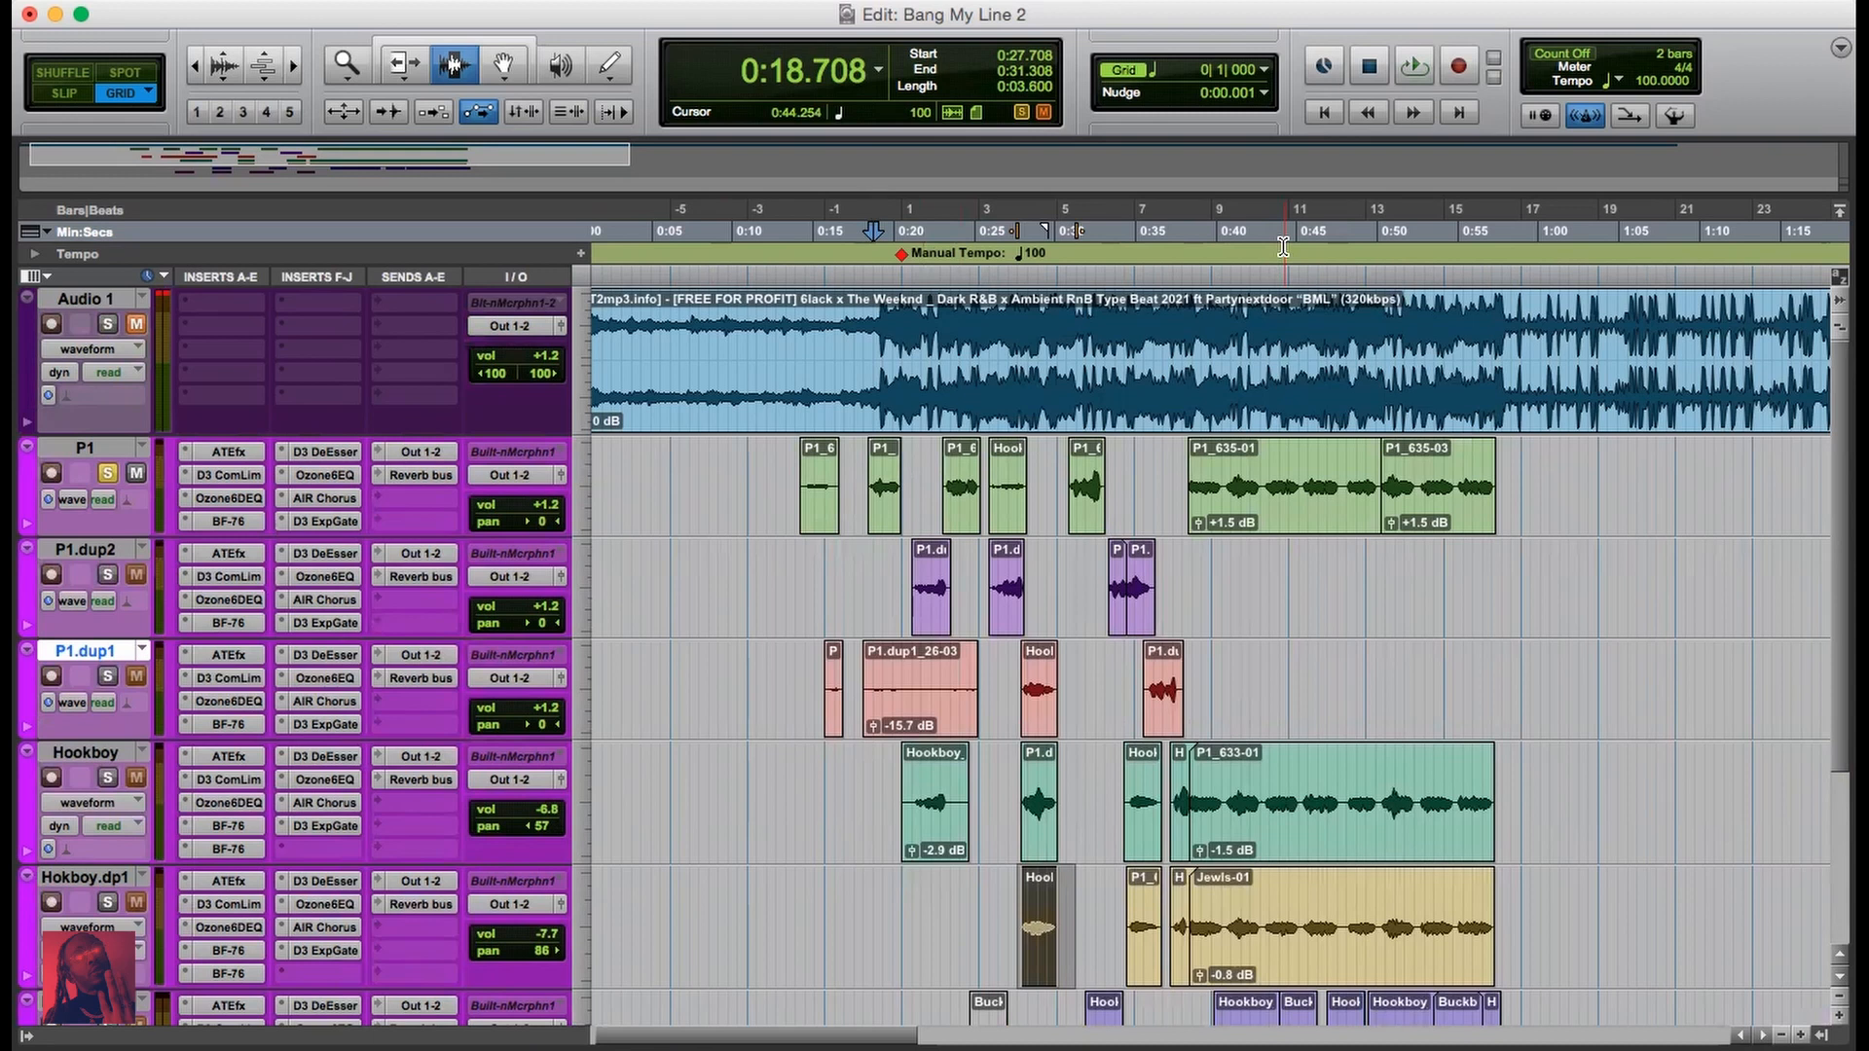
key("space")
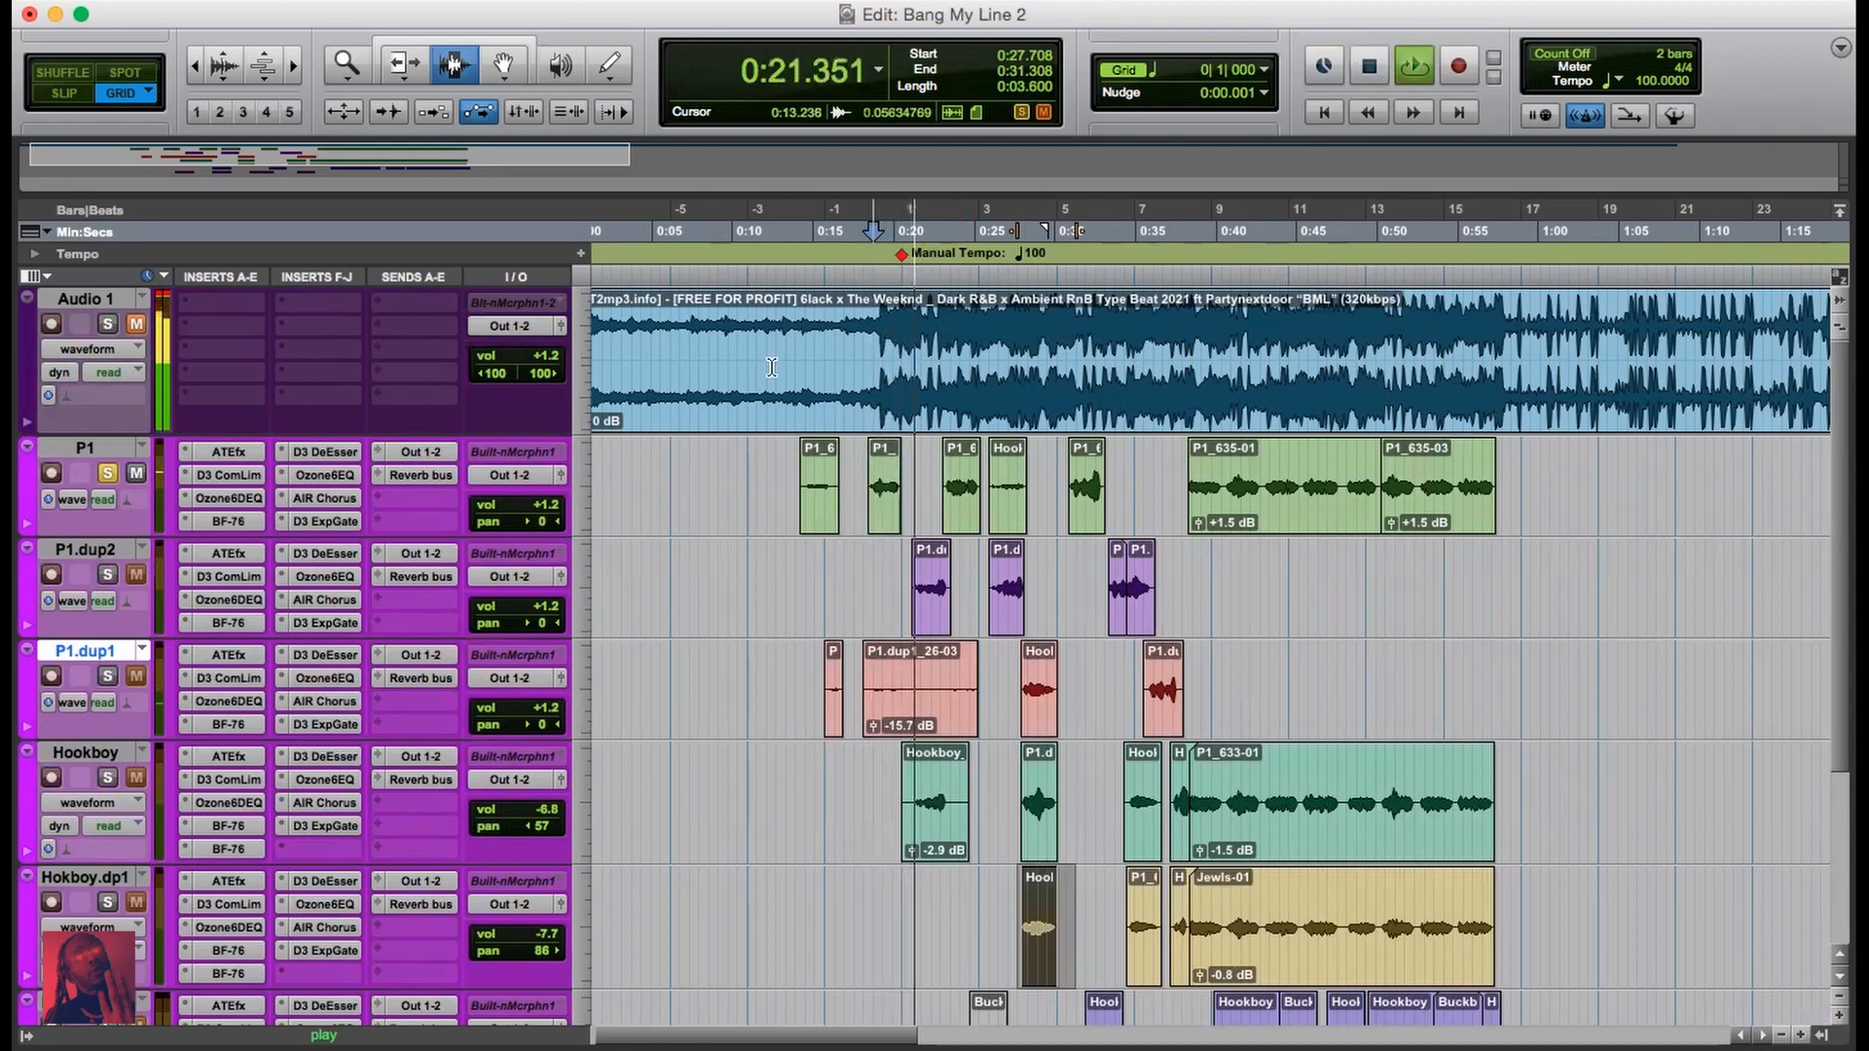
Step: Solo P1.dup2 and P1.dup1 together with the P1 lead and play the stacked vocals from 0:18.708 through the hook entry
left_click(108, 574)
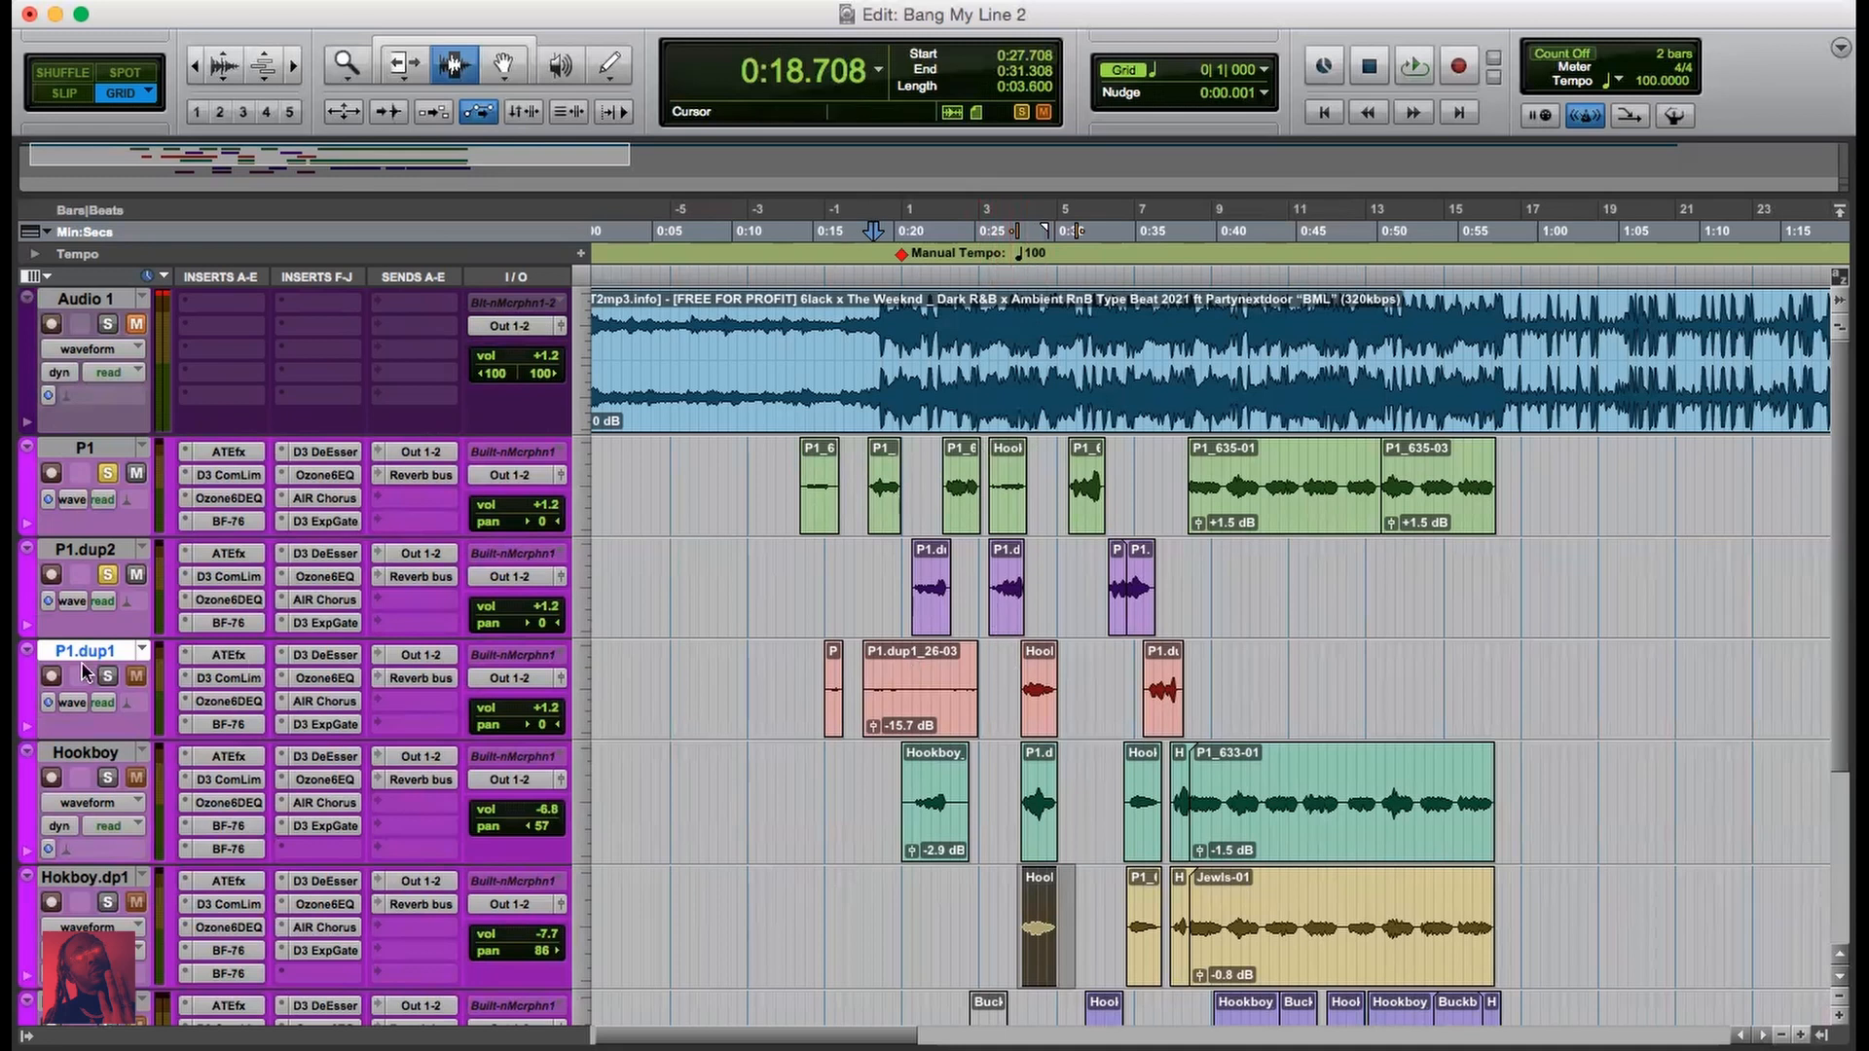
left_click(109, 676)
left_click(107, 686)
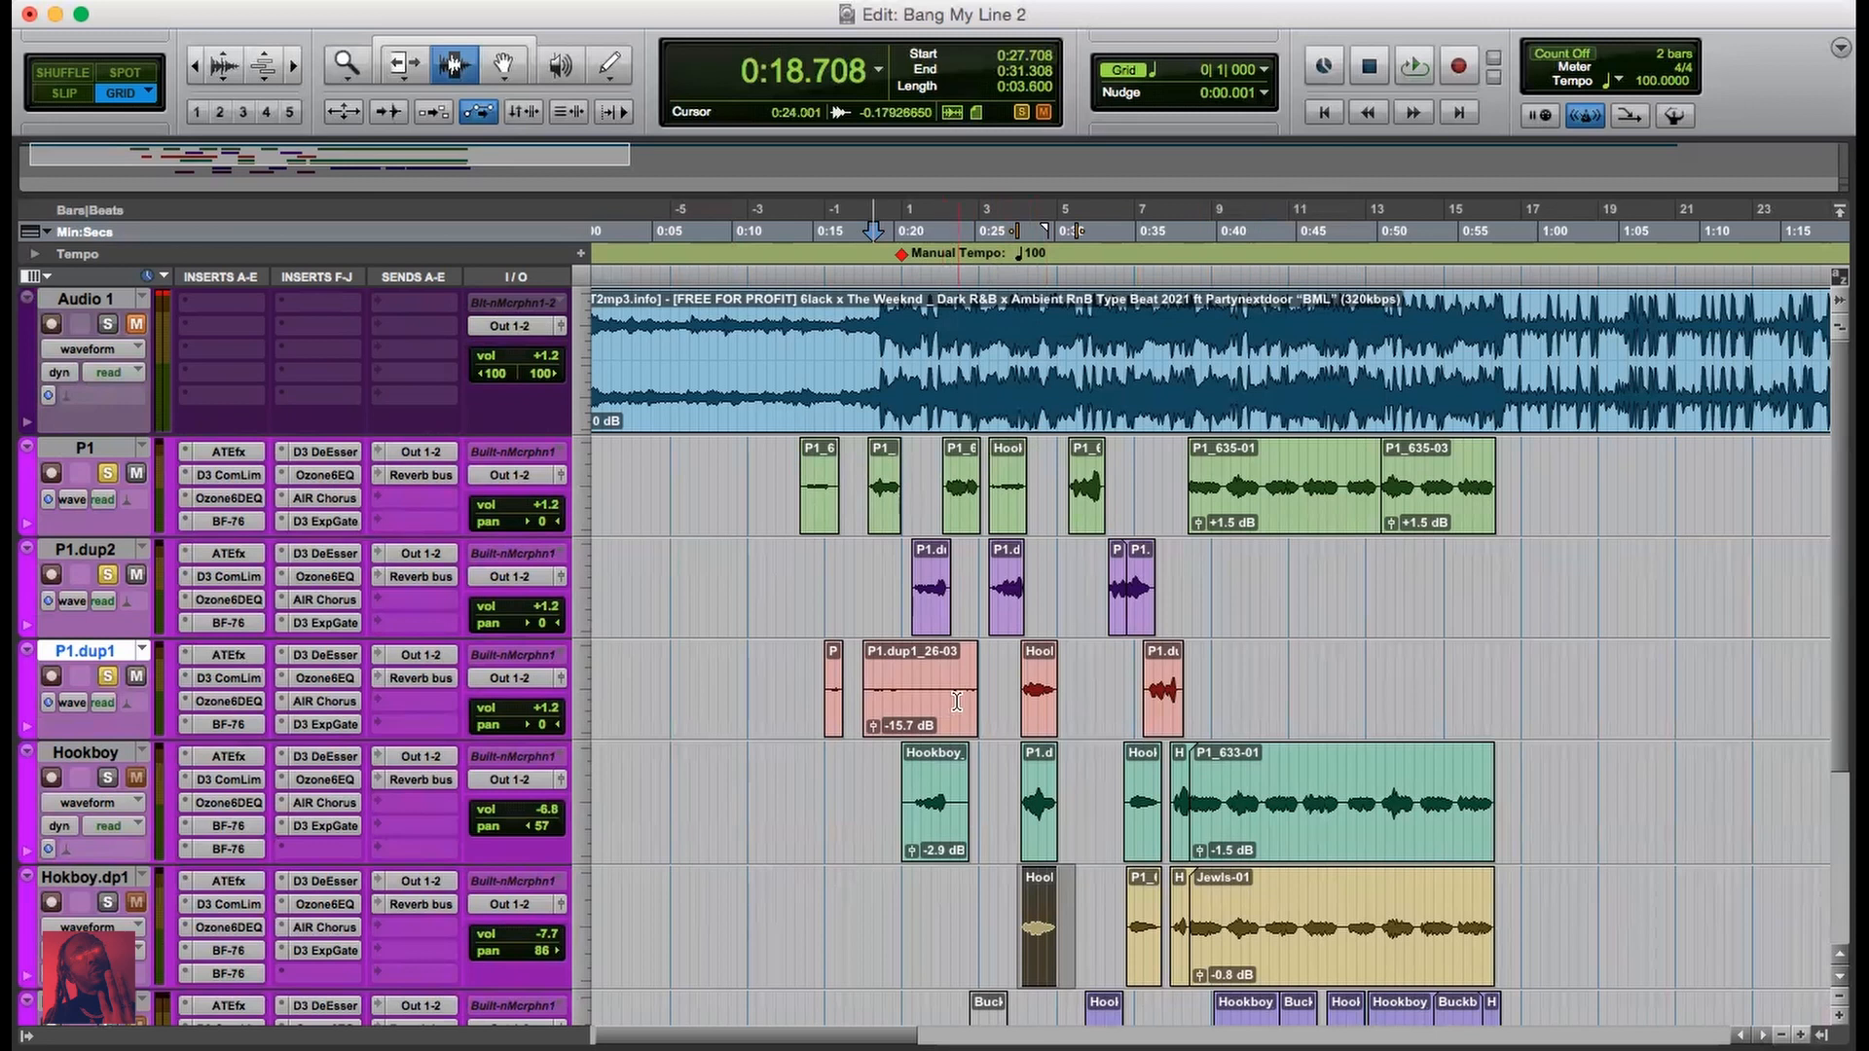
scroll(931, 861, "down", 3)
scroll(931, 861, "up", 3)
key("space")
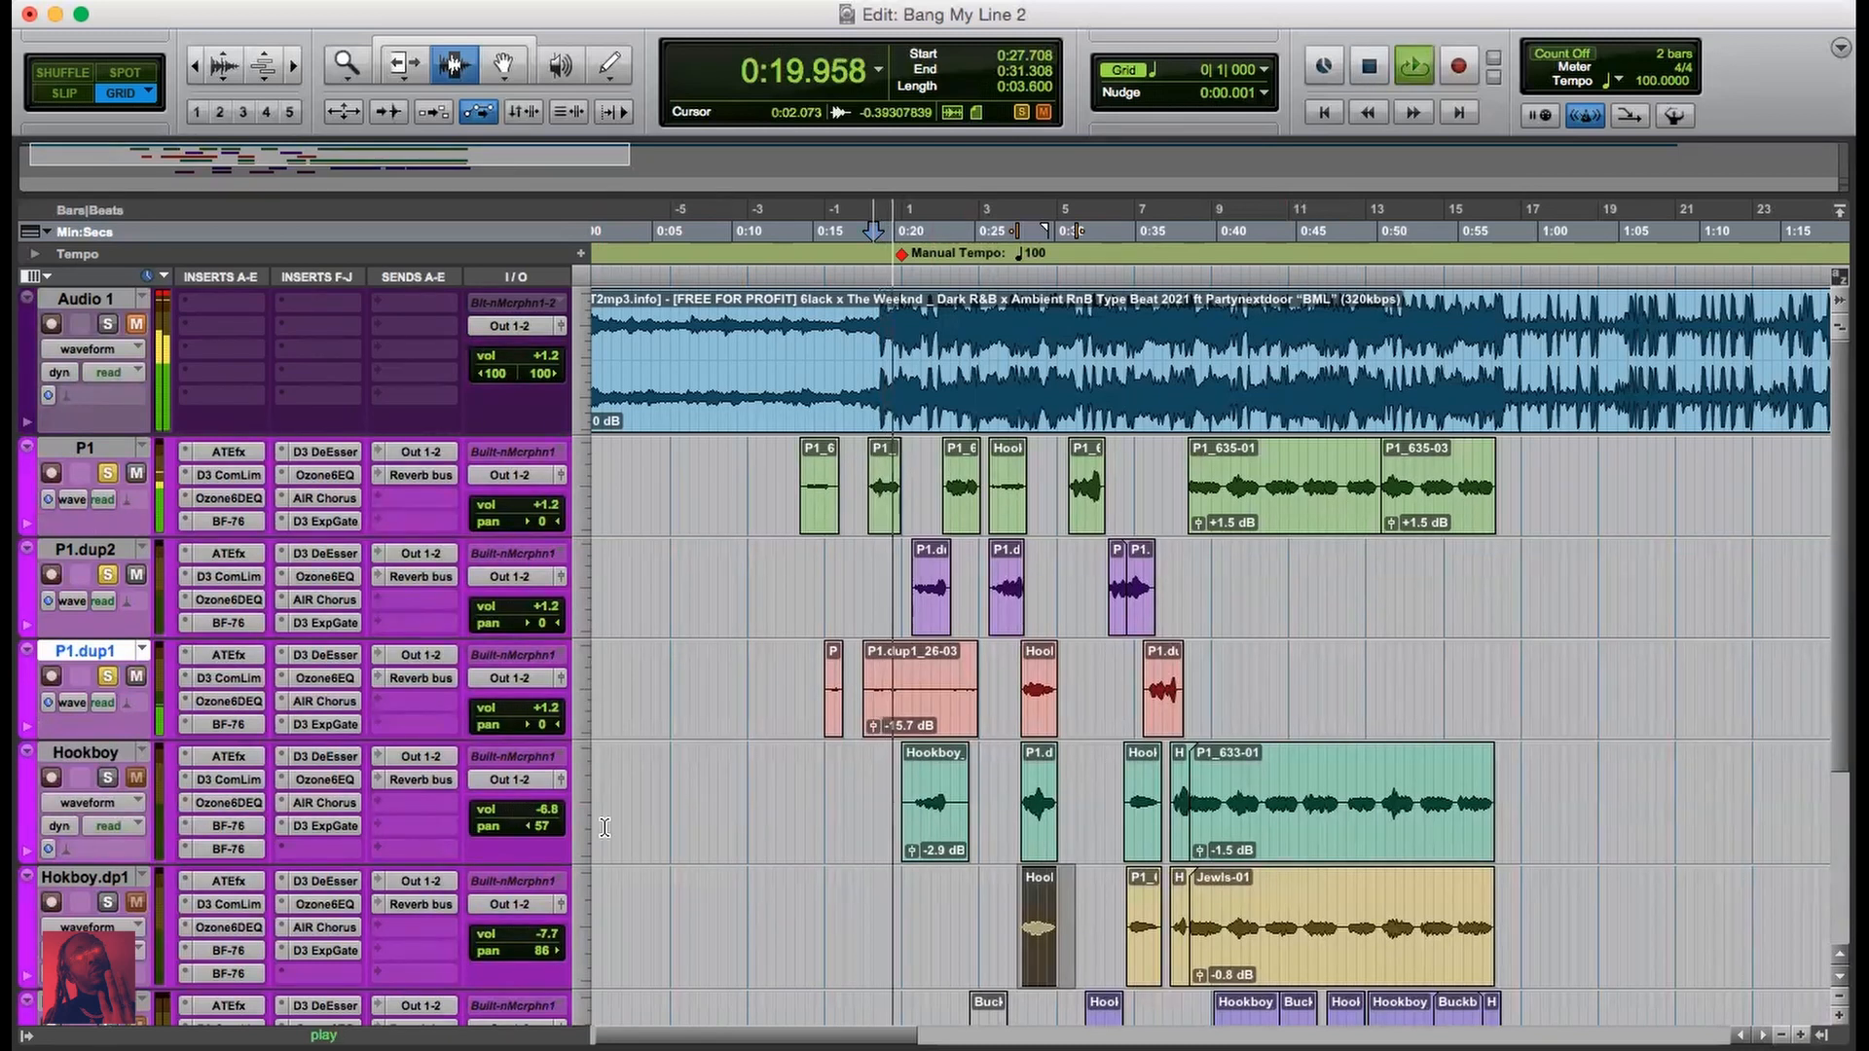
scroll(874, 771, "down", 3)
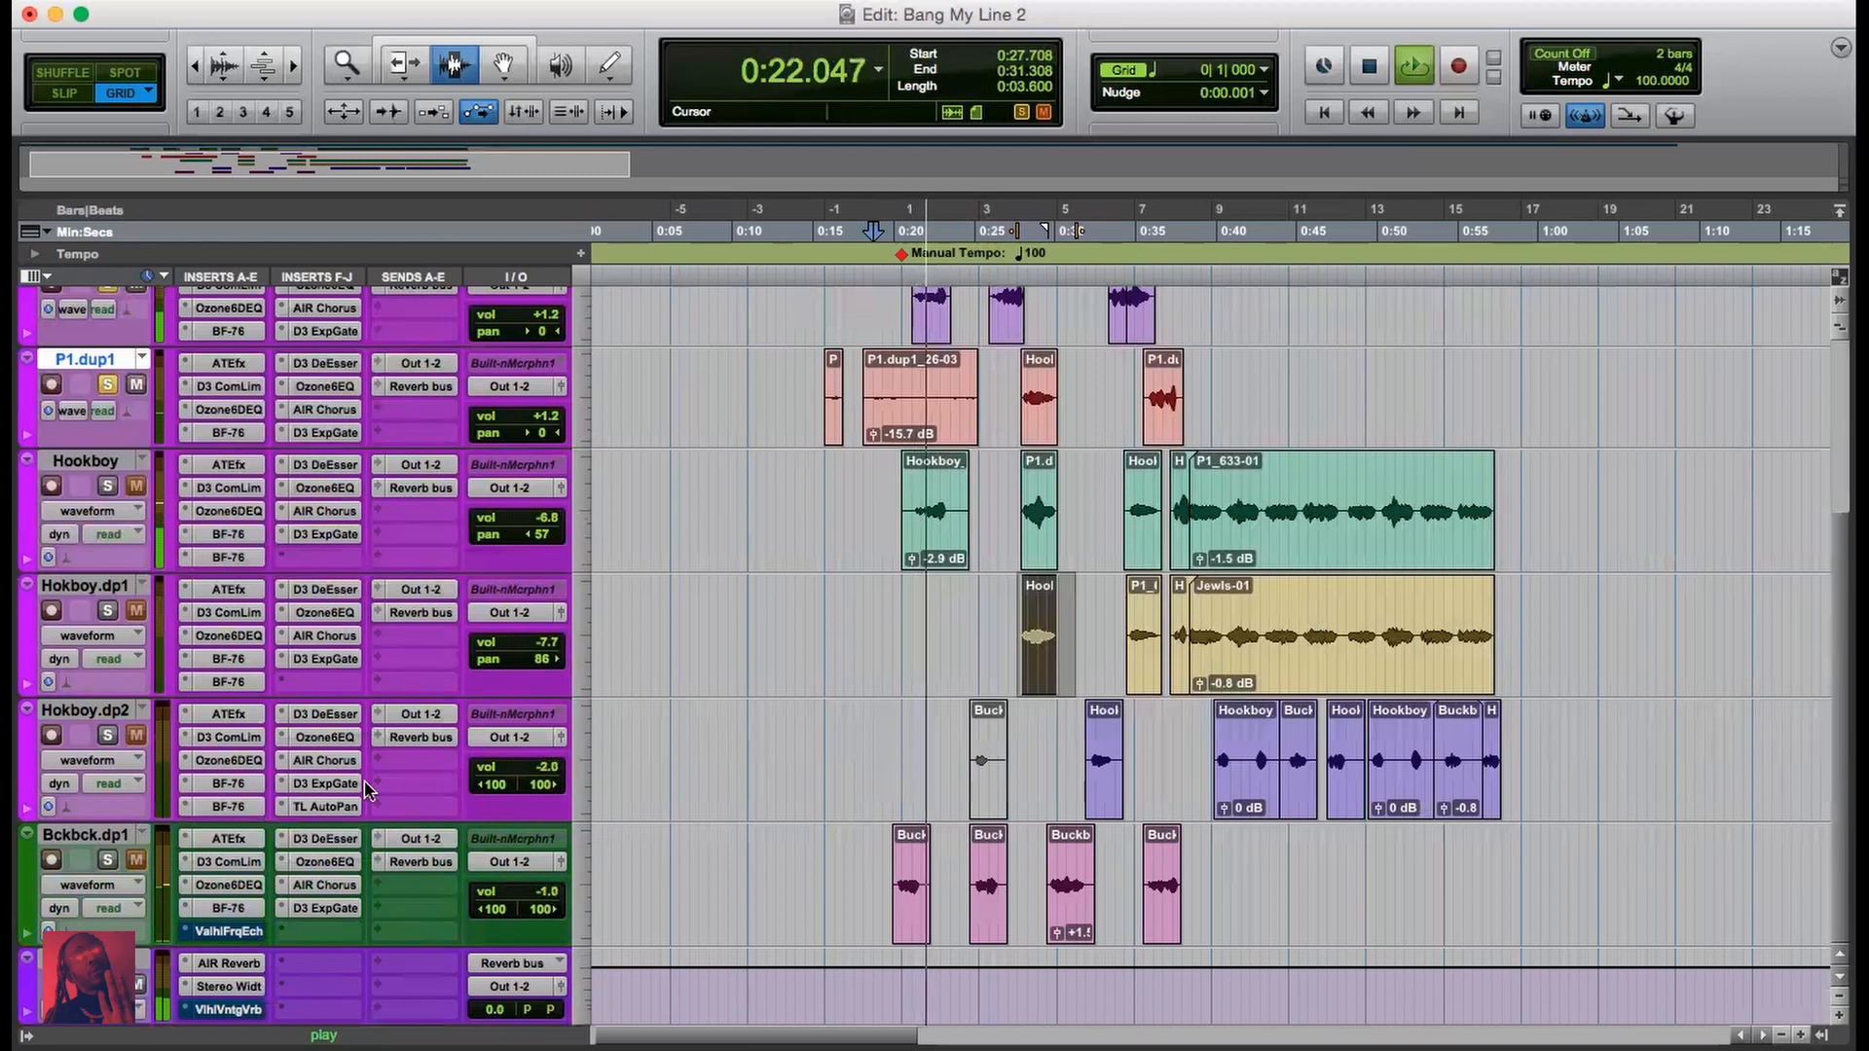
scroll(885, 616, "up", 1)
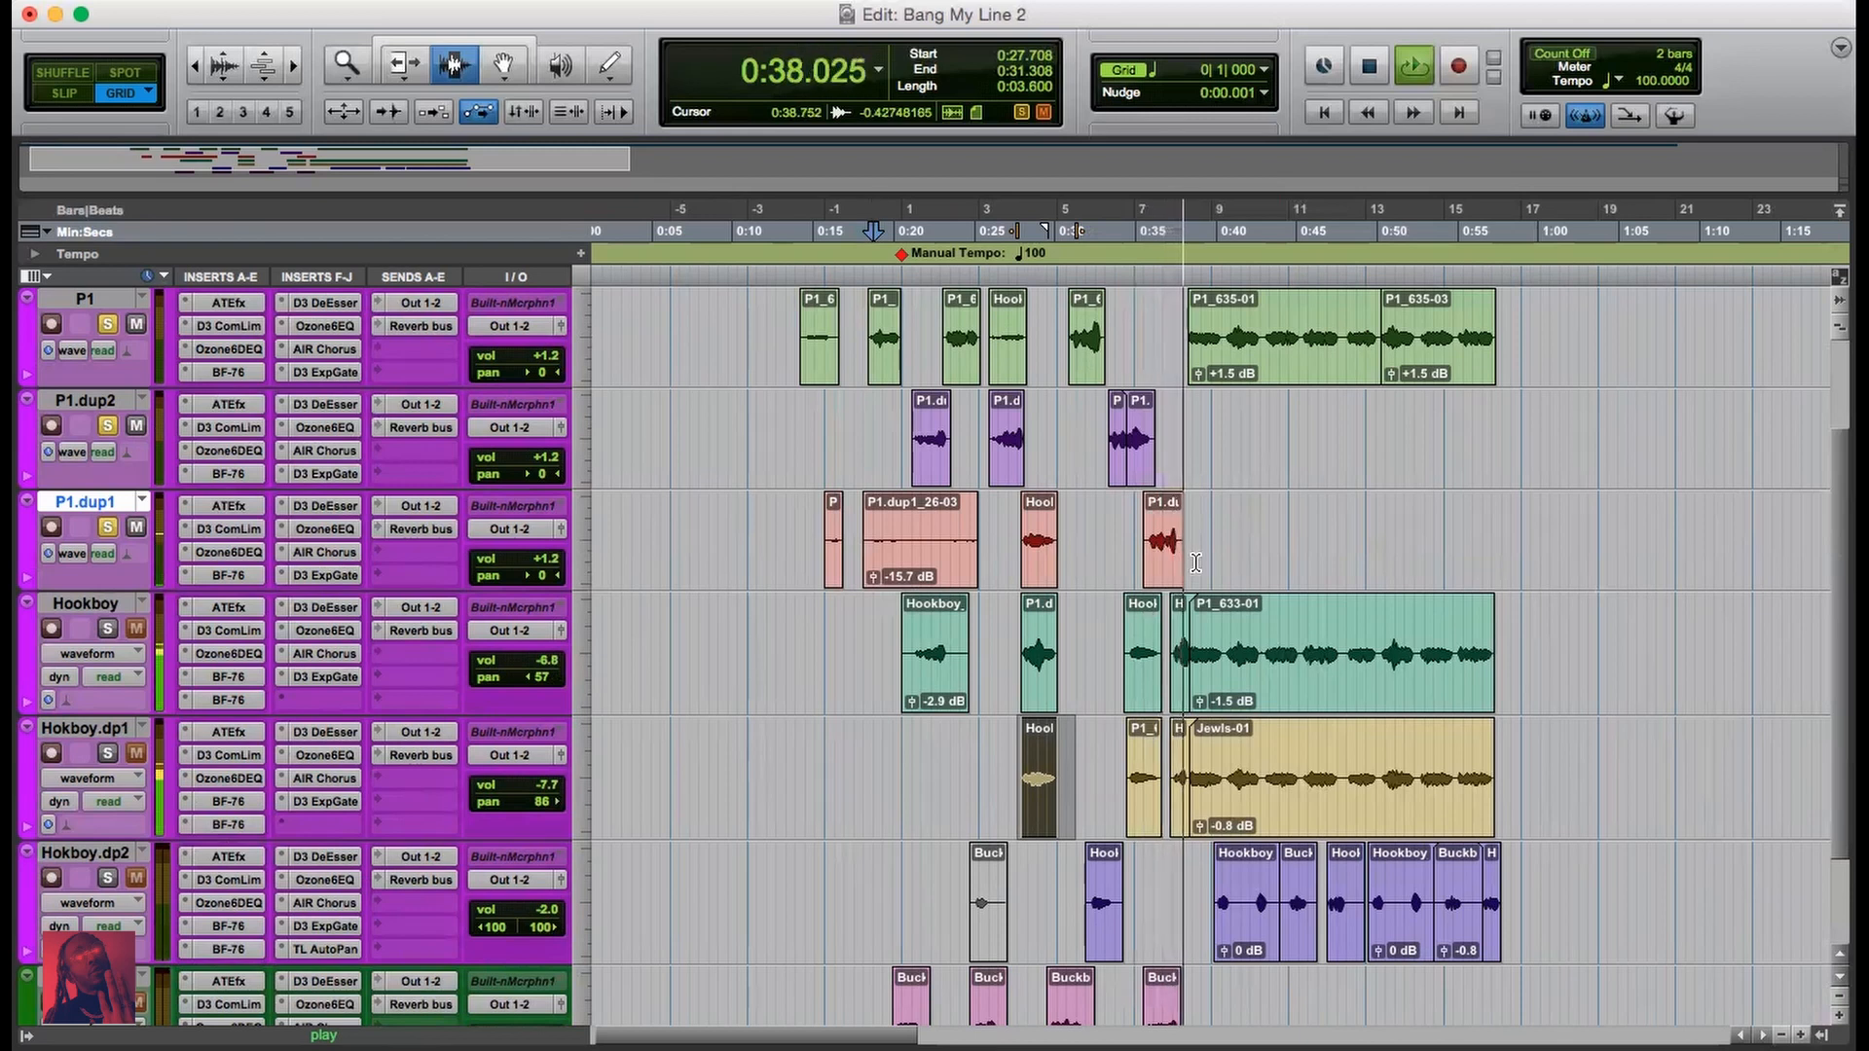
key("space")
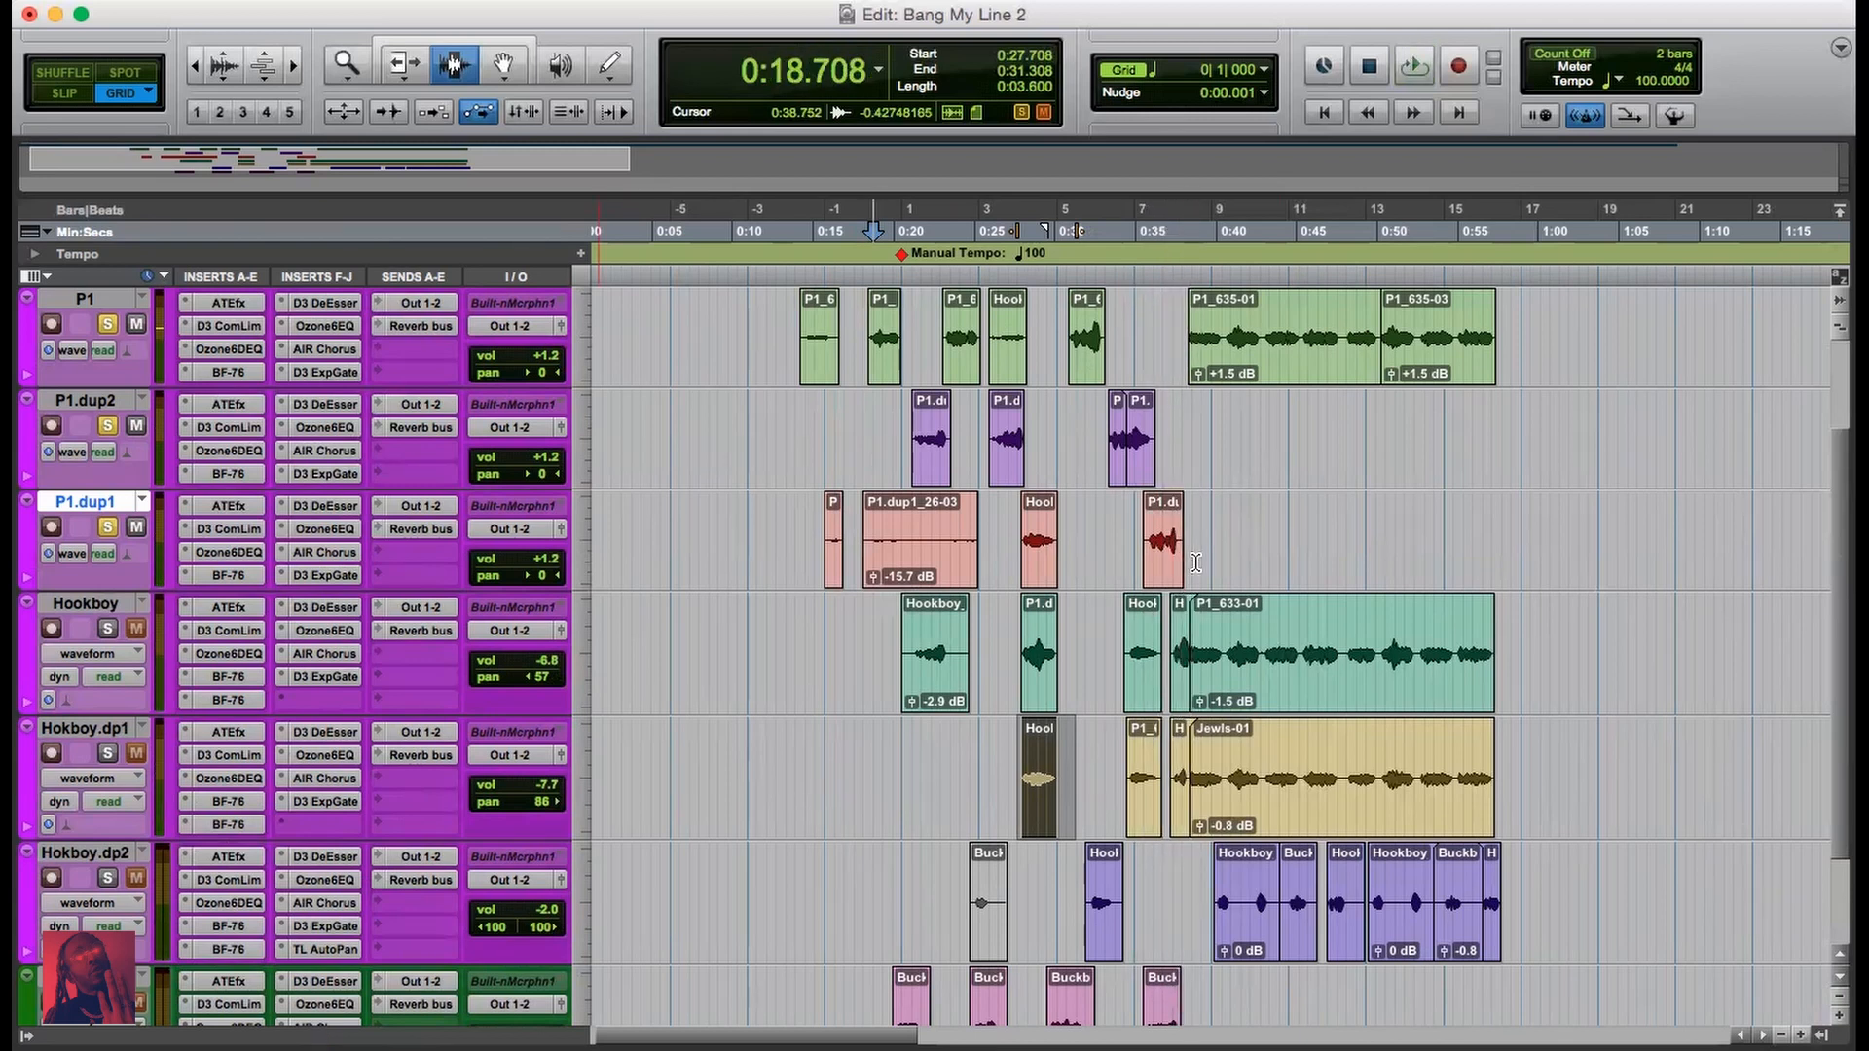
Step: Highlight the Bckbck.dp1 background vocal clips from 0:19.908 to 0:42.708 and put the edit cursor back at 0:18.708
scroll(418, 740, "down", 3)
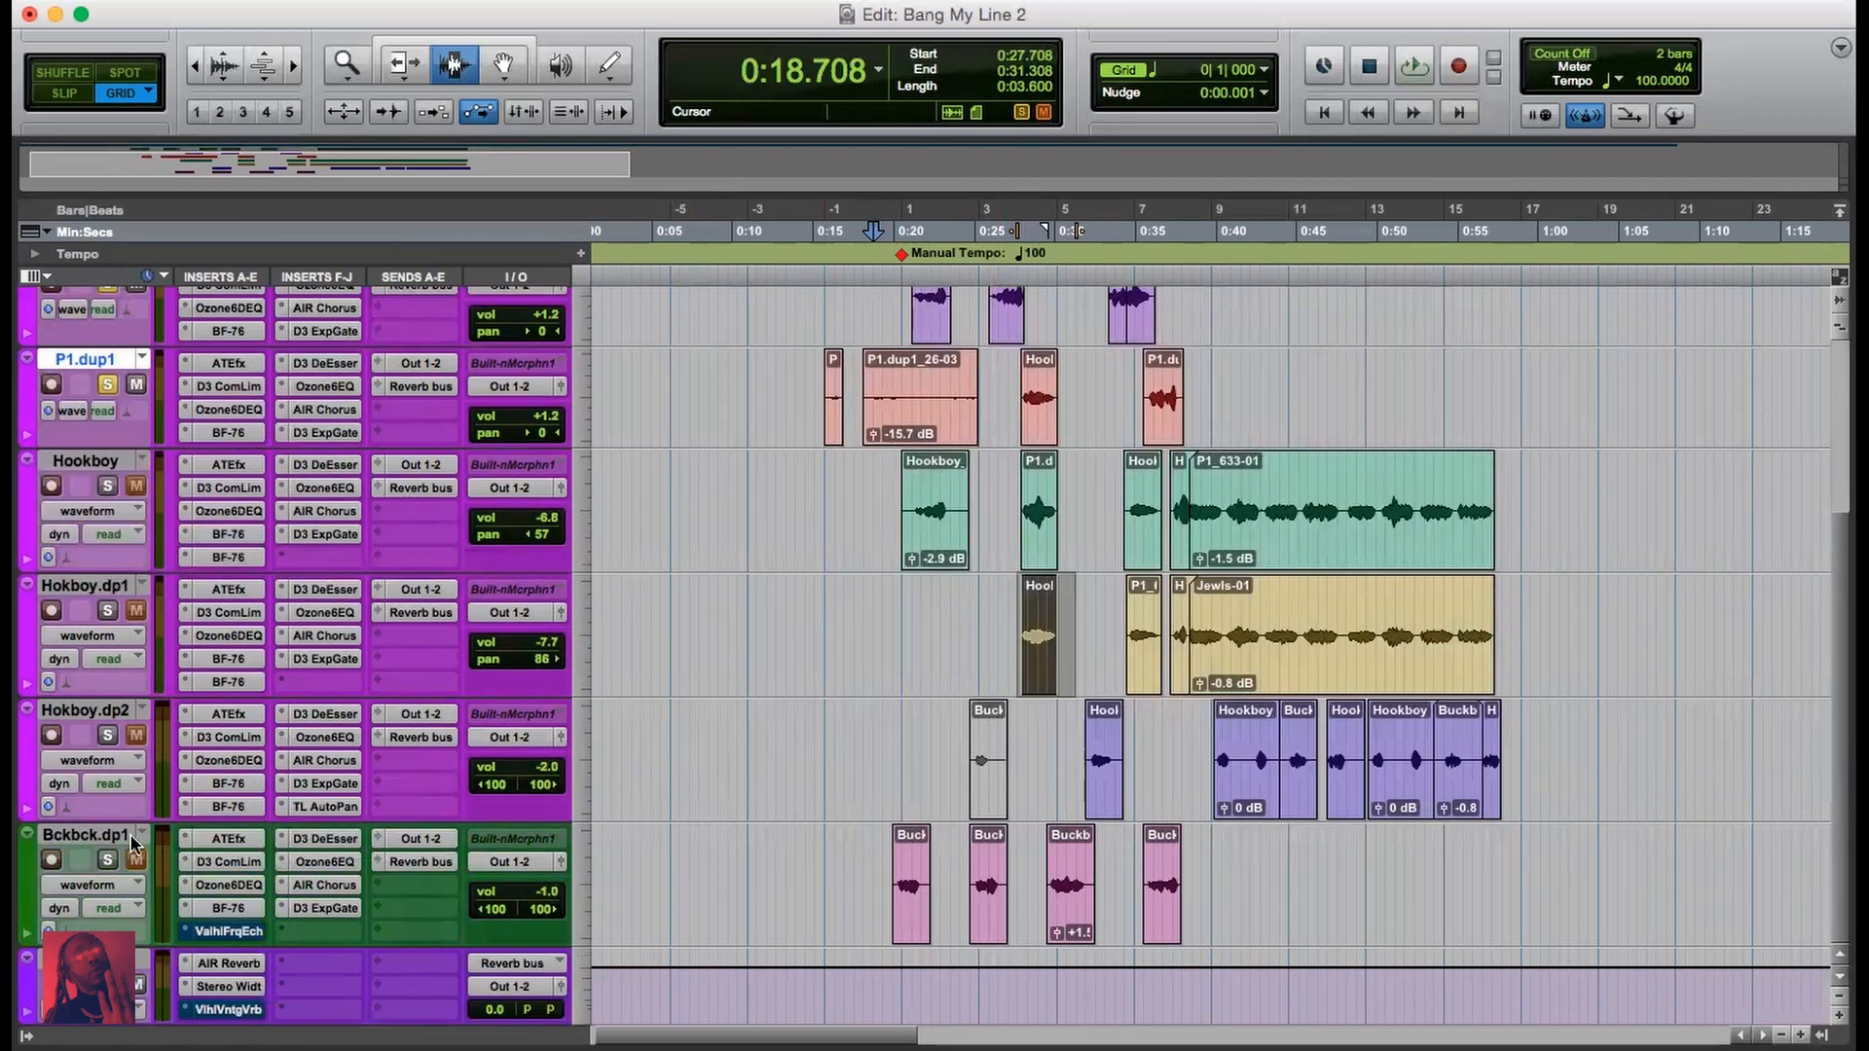
left_click_drag(896, 900, 1257, 896)
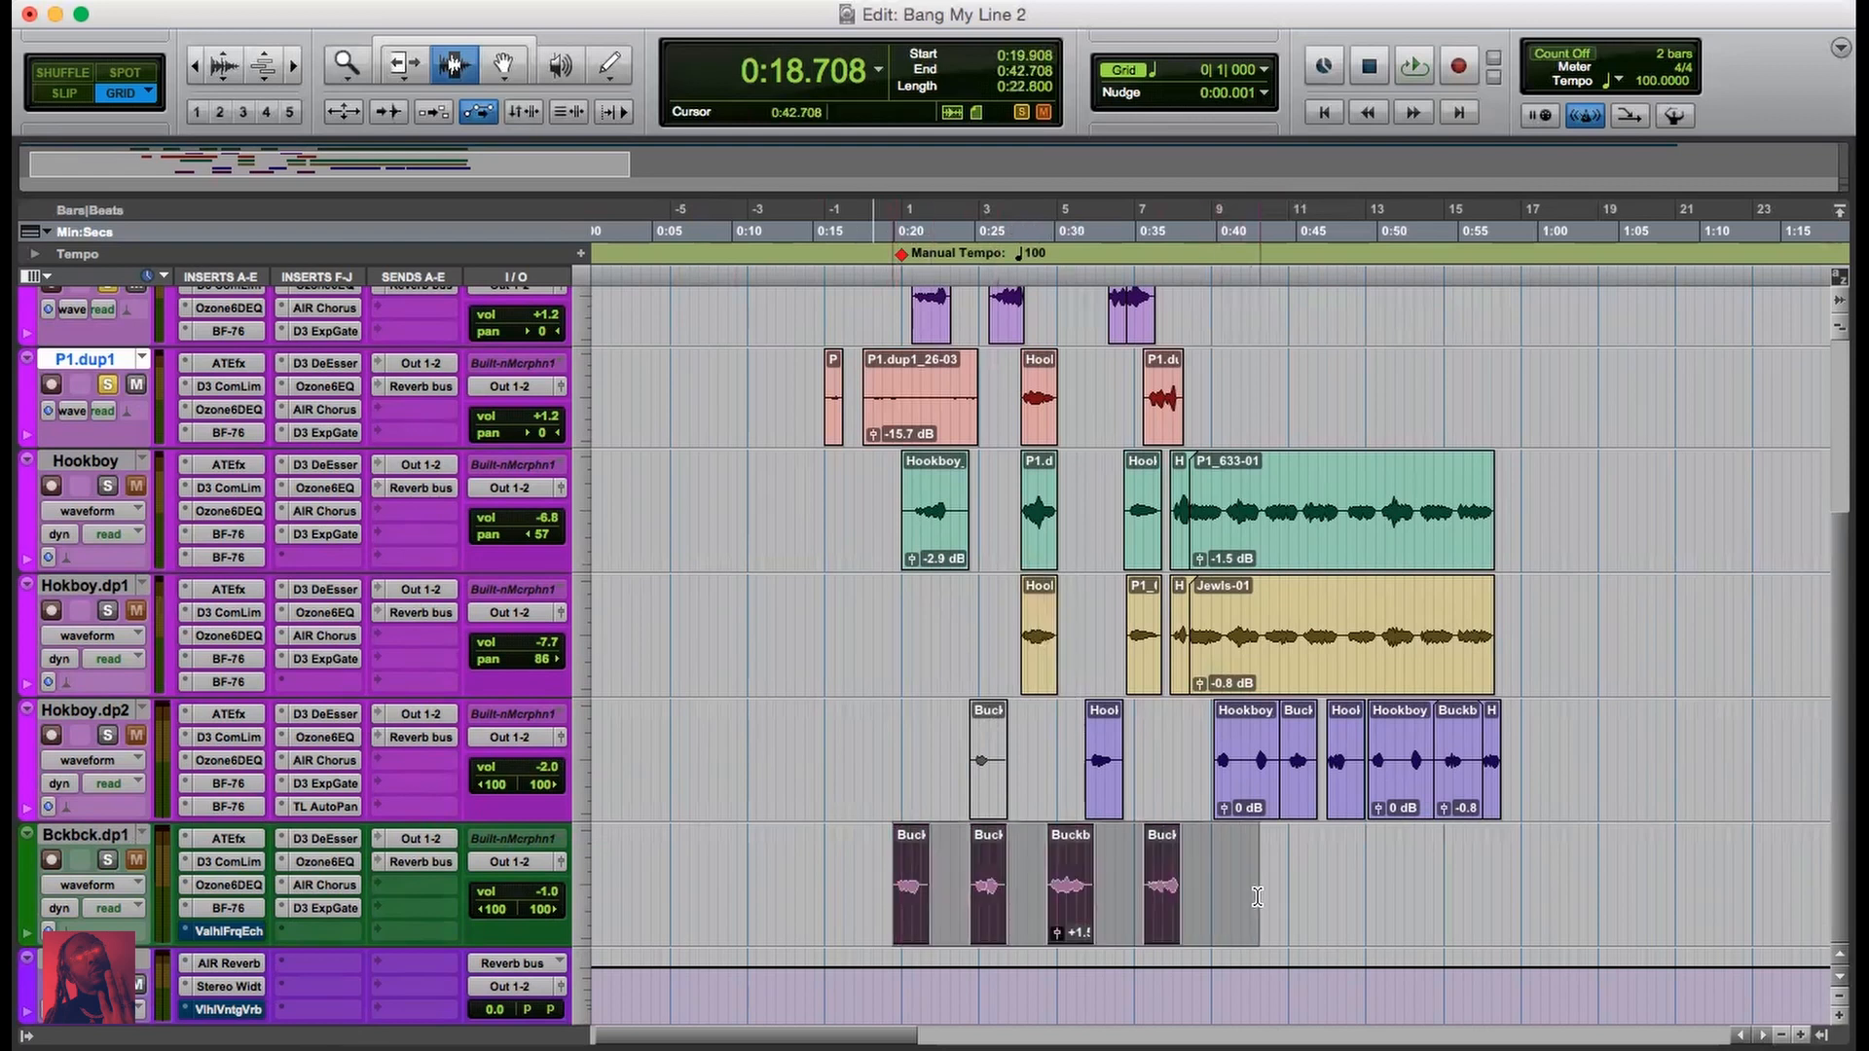
left_click(867, 886)
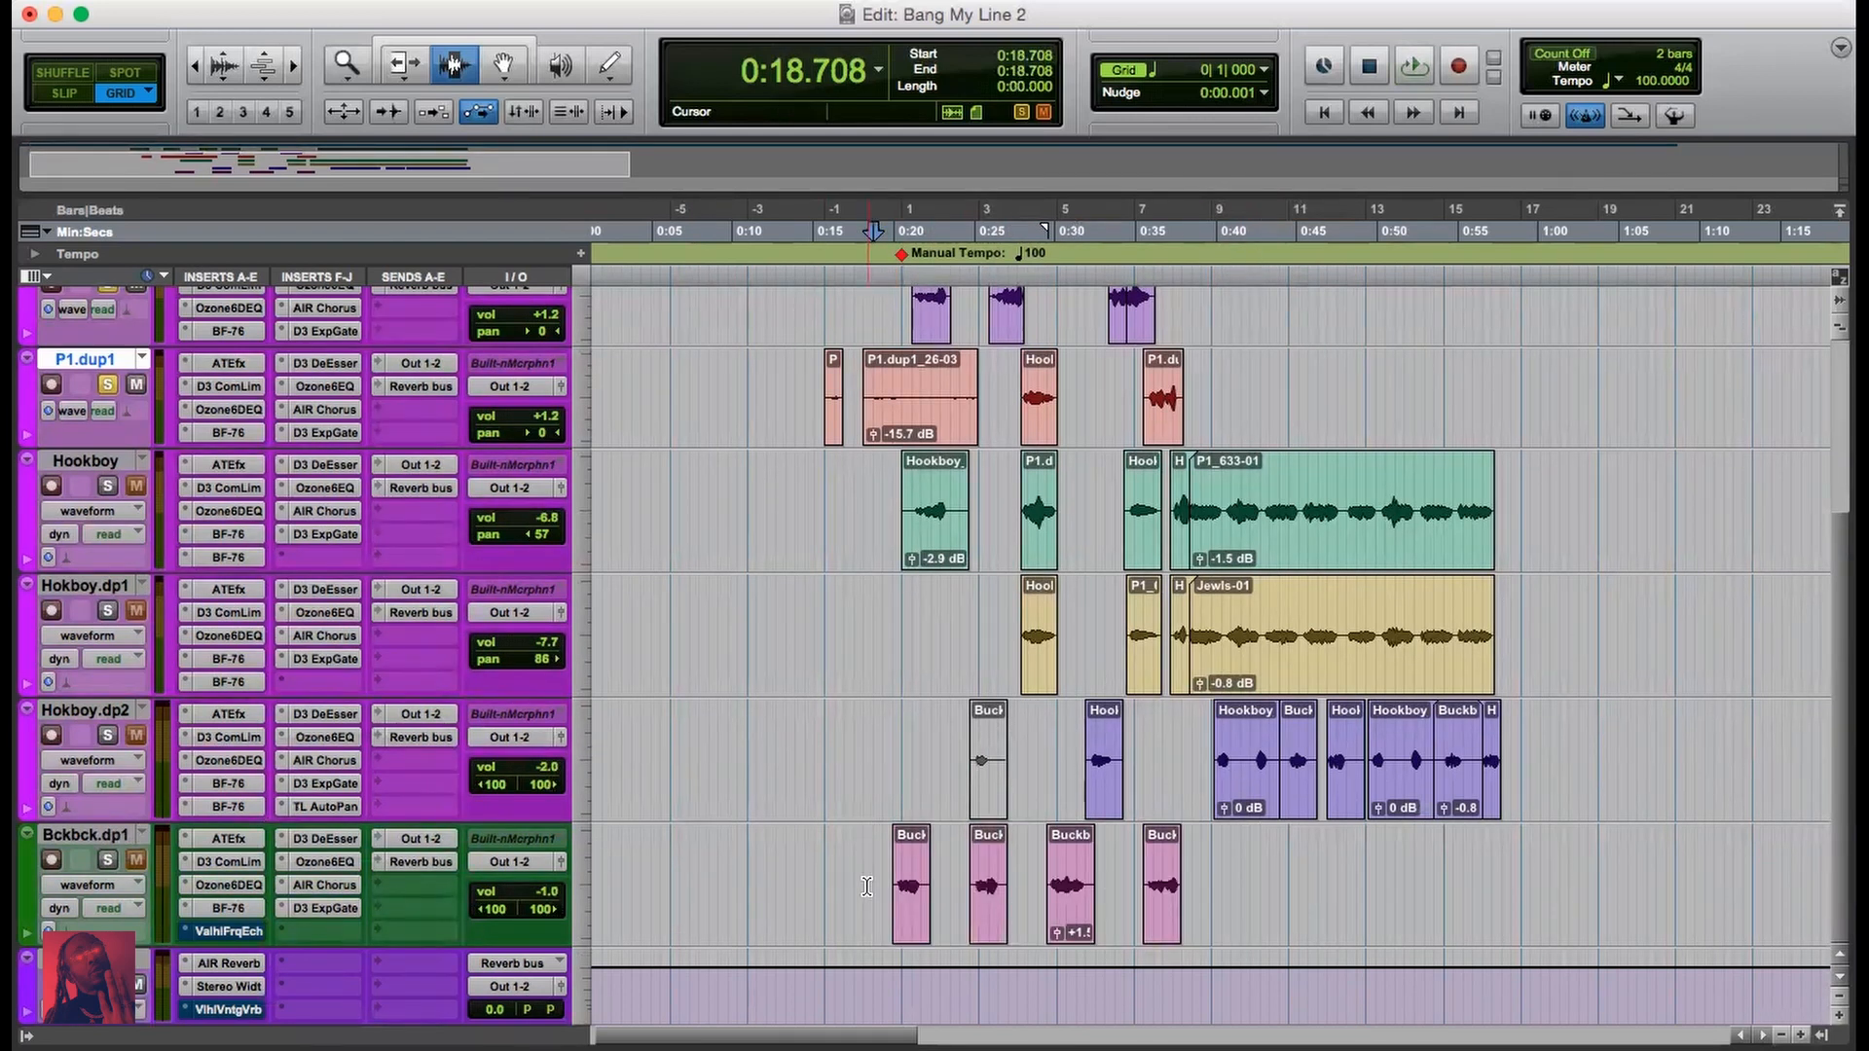
Step: Inspect the Ozone 6 Equalizer high-pass bands and the Ozone 6 Dynamic EQ on Bckbck.dp1, and close the plug-in window
left_click(334, 862)
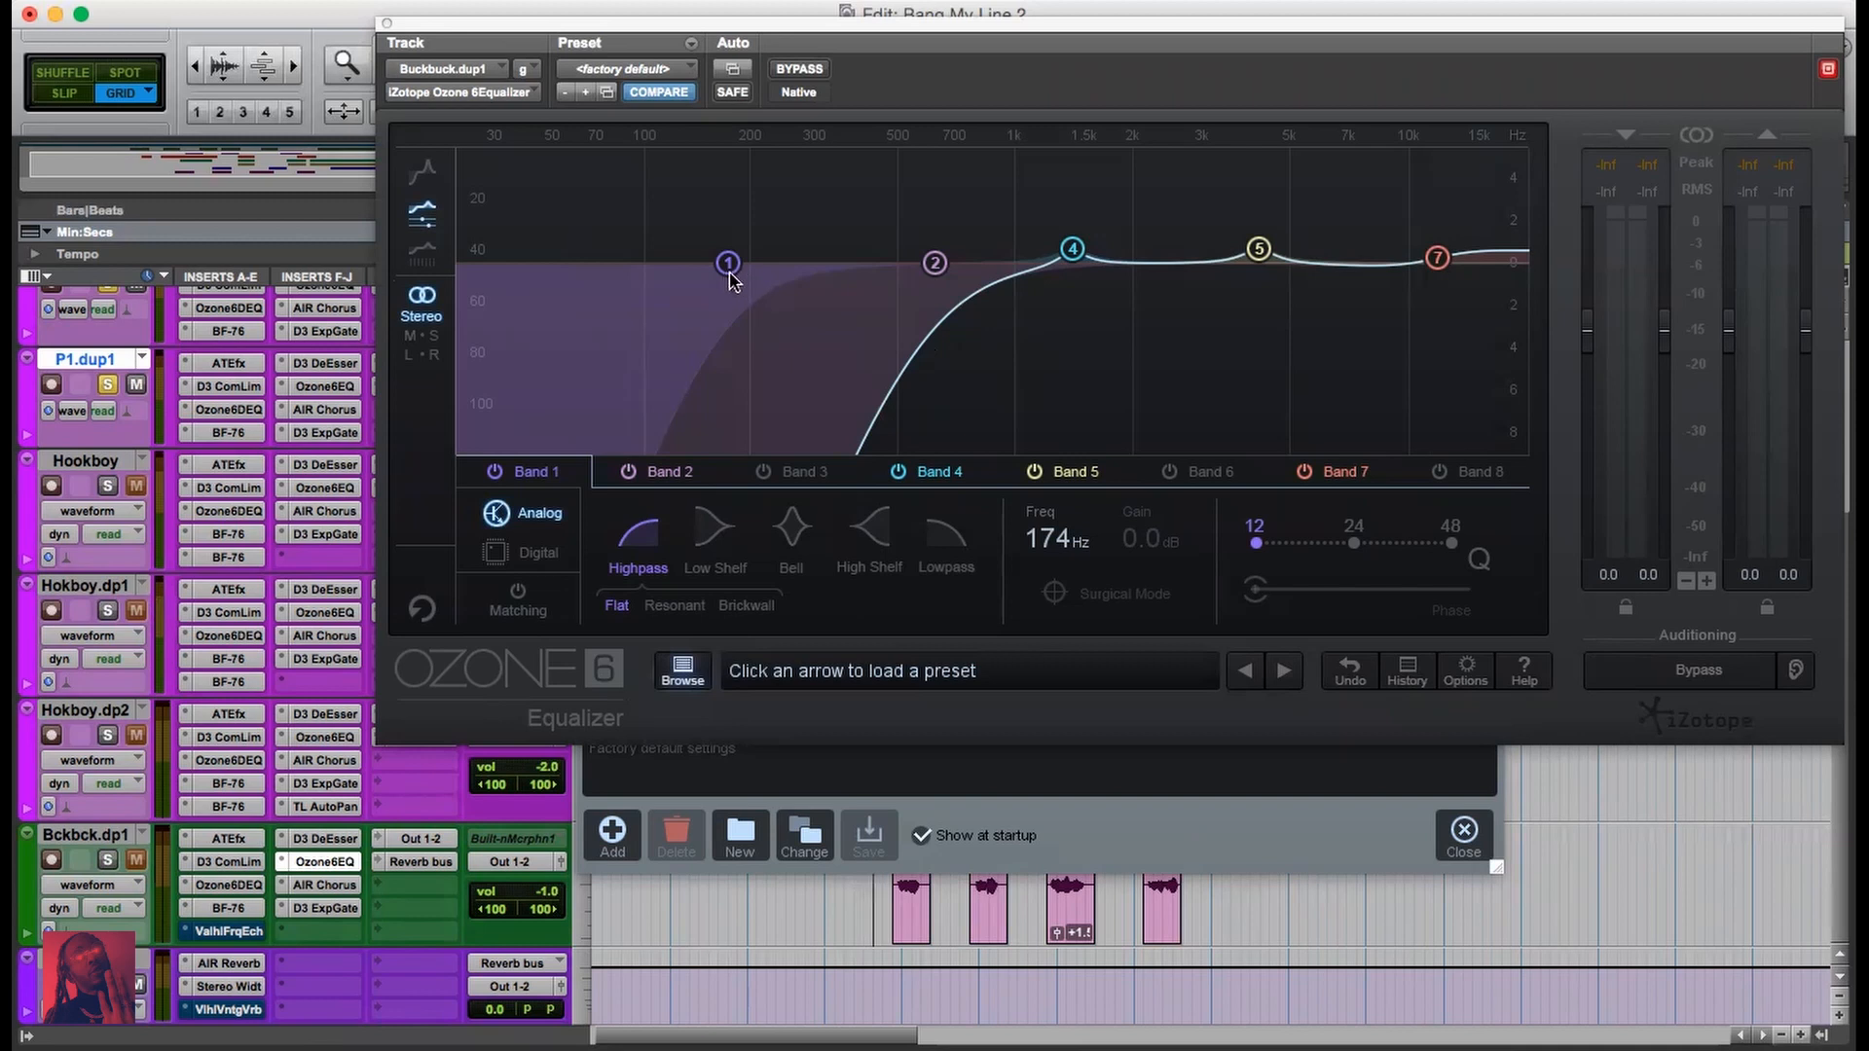
left_click(936, 266)
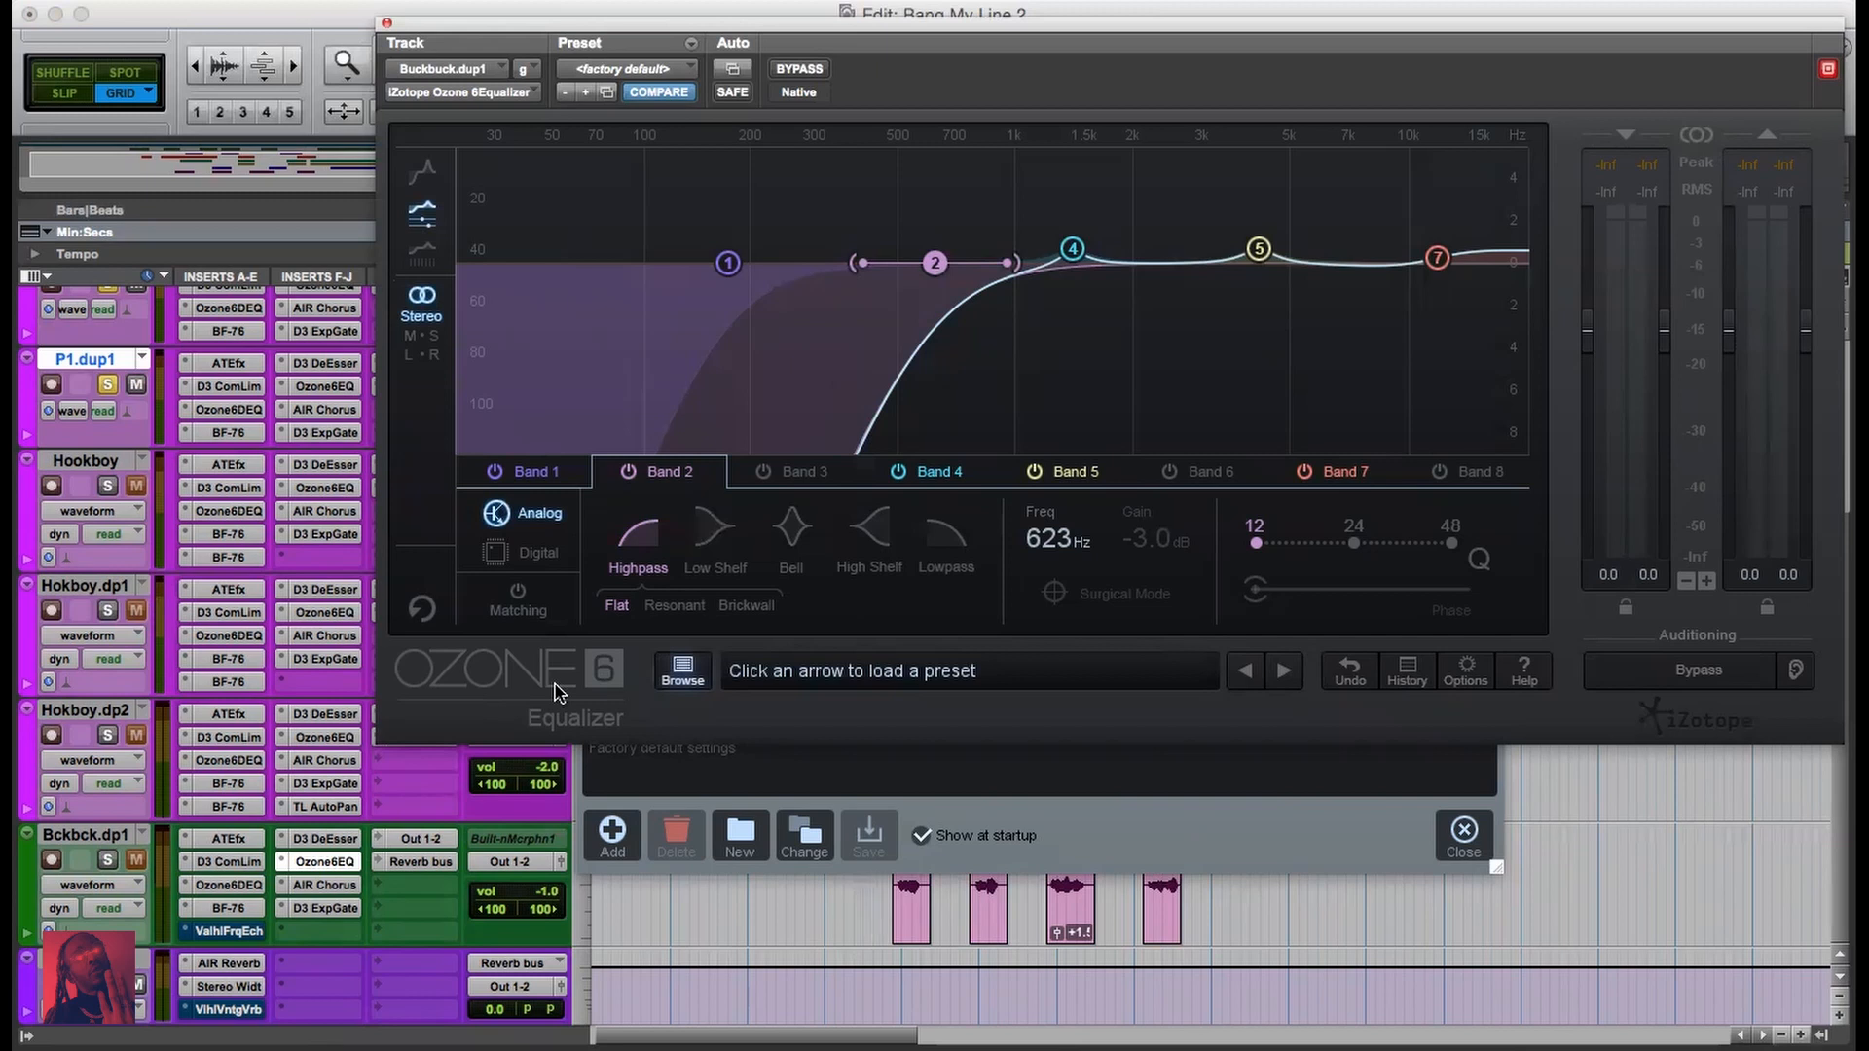
left_click(251, 888)
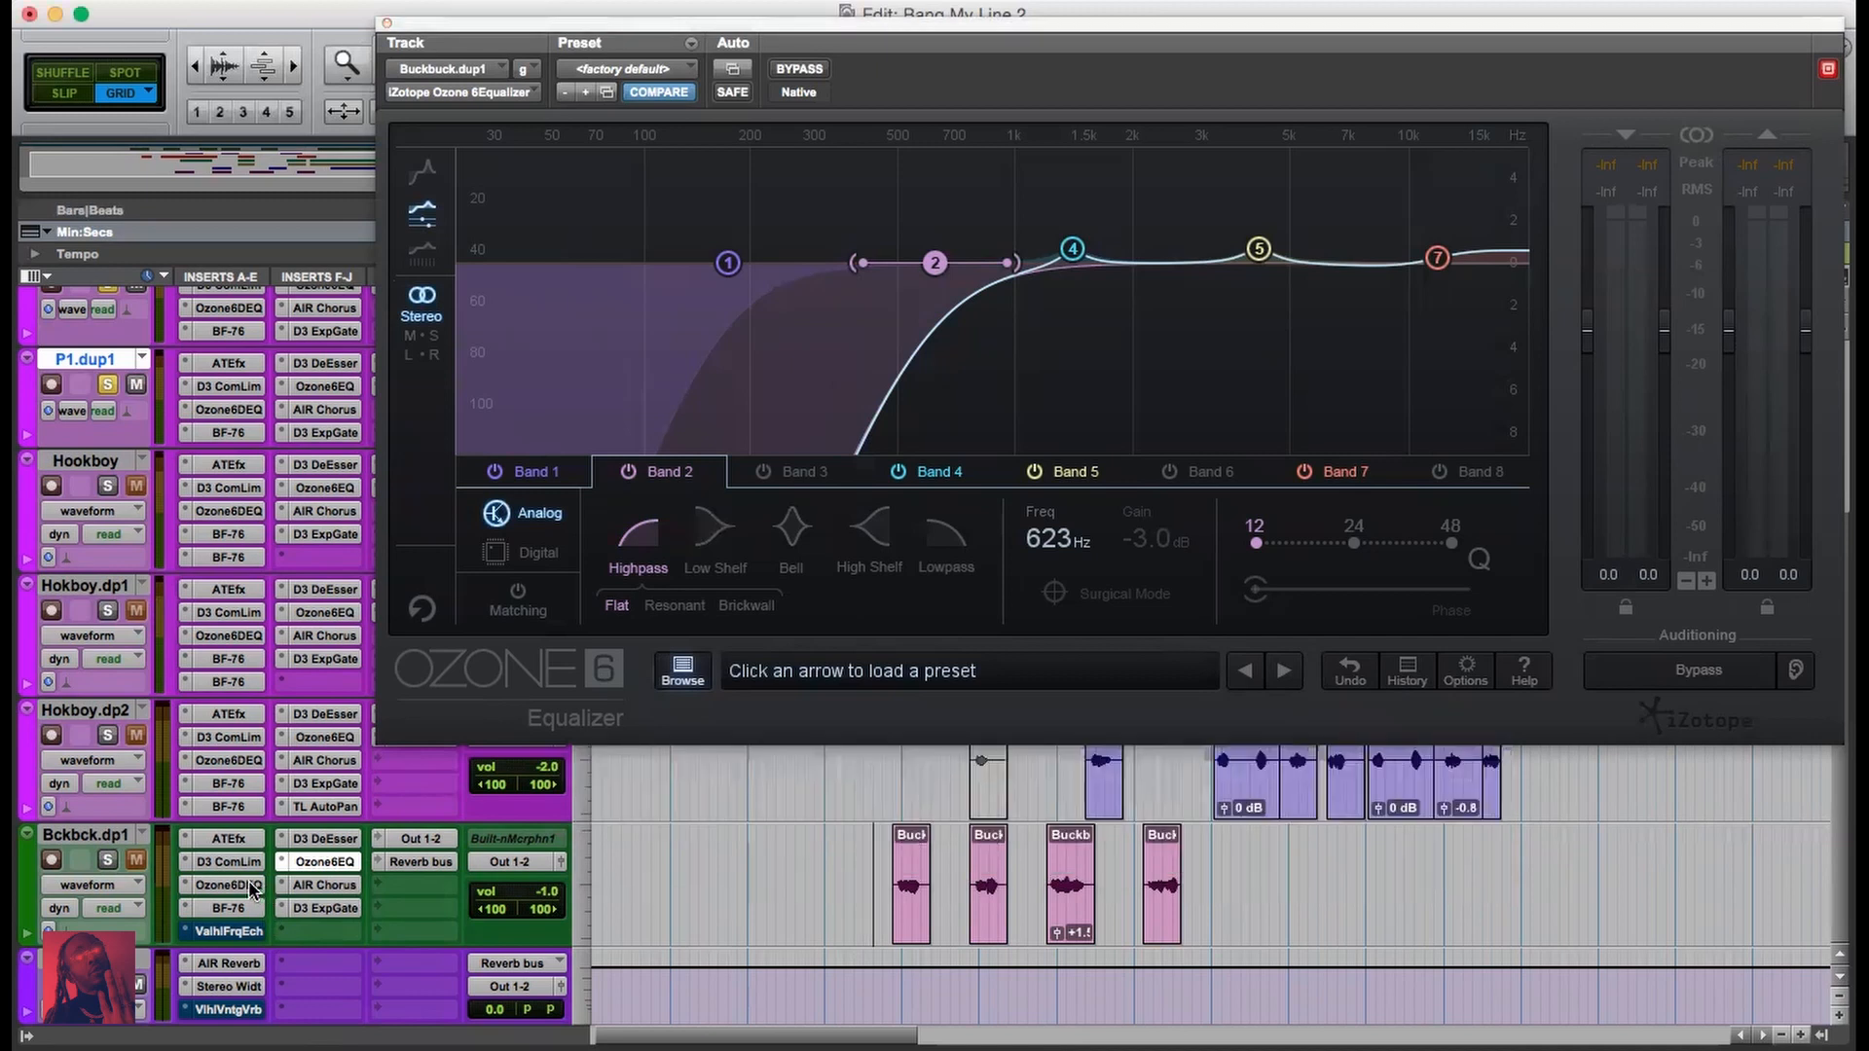
left_click(251, 888)
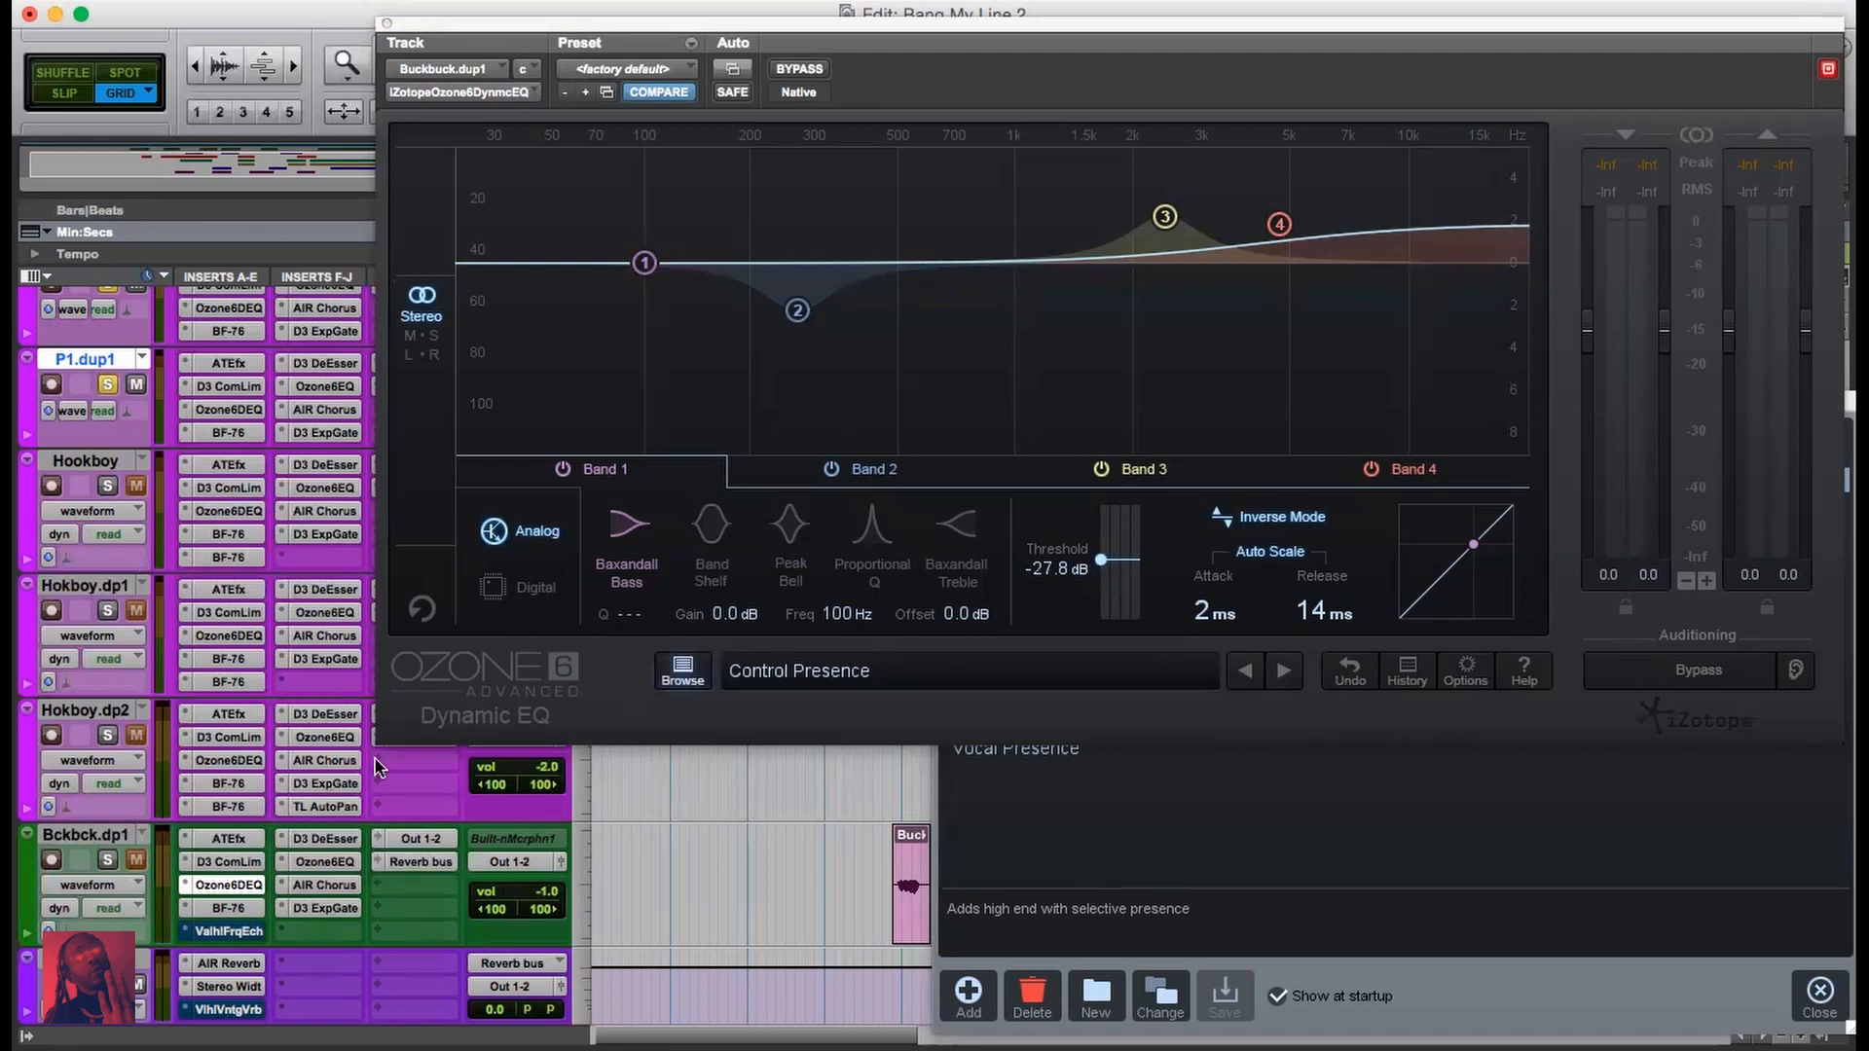
left_click(327, 864)
left_click(326, 864)
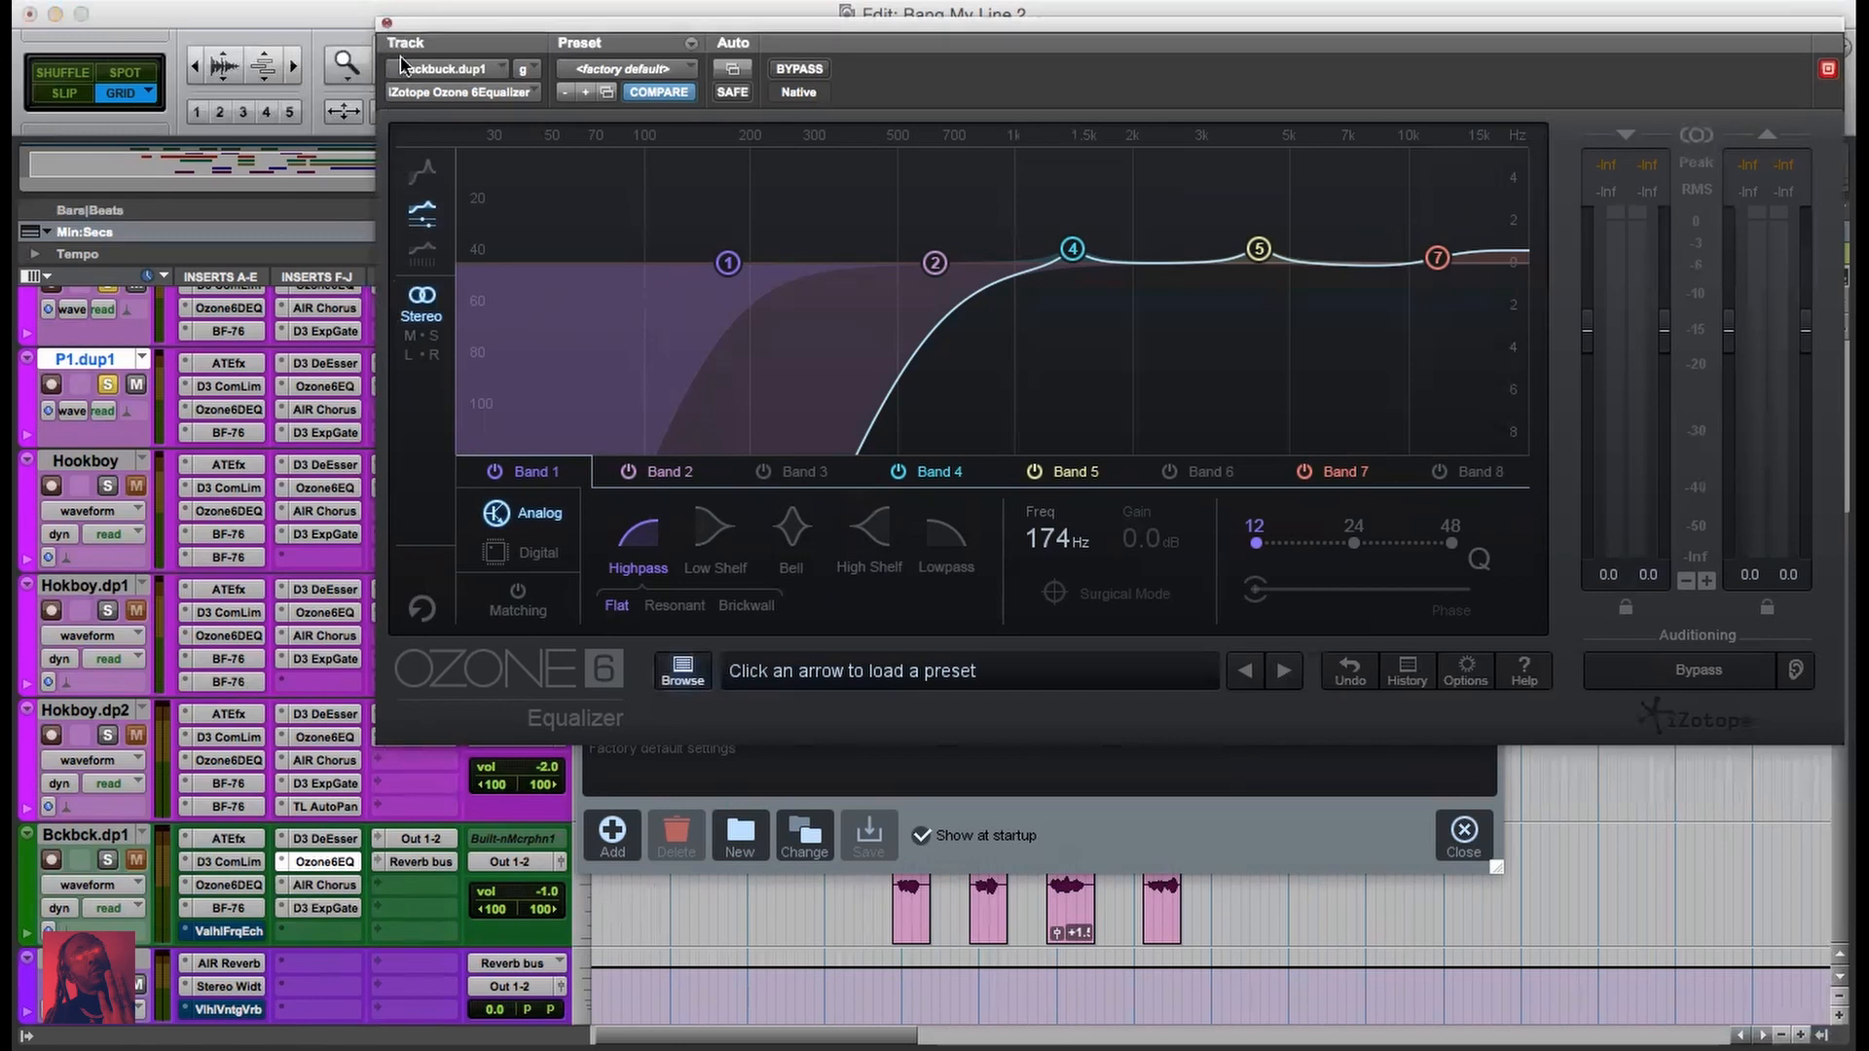
left_click(386, 23)
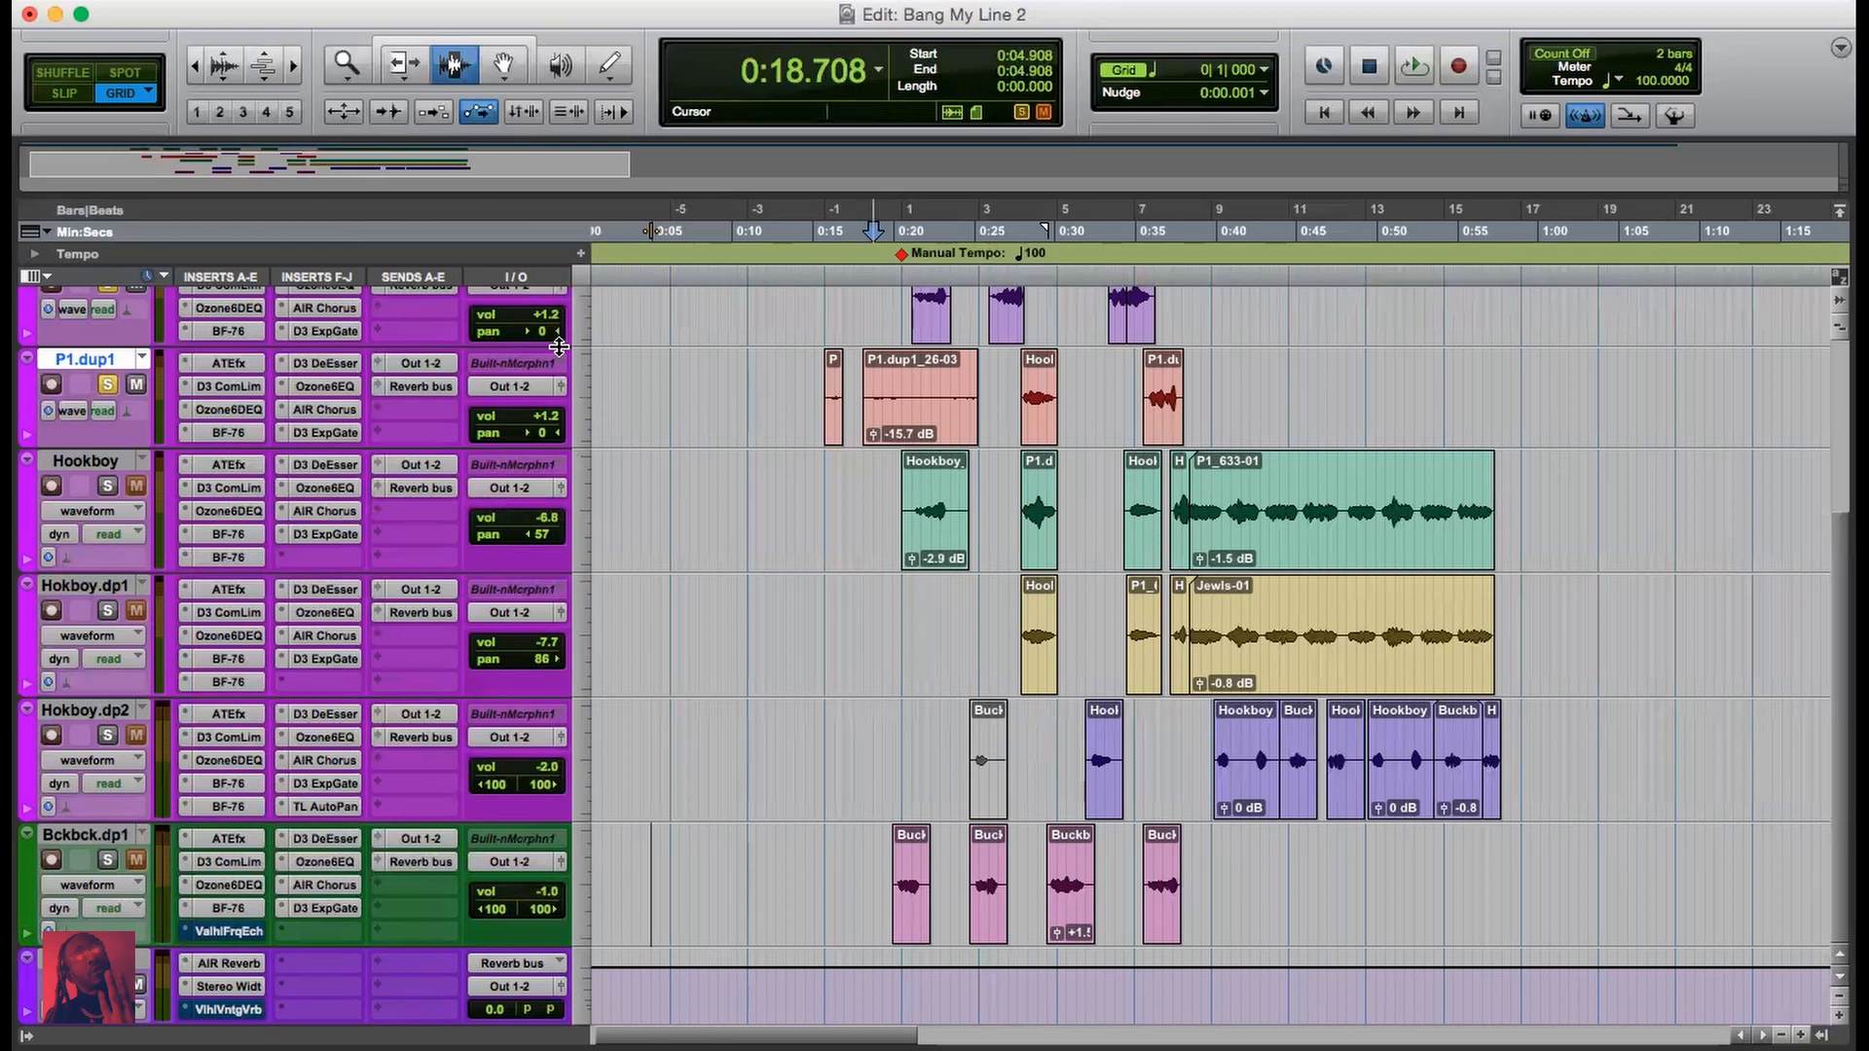
Step: Return to the session start, unsolo the P1, P1.dup2 and P1.dup1 tracks, and play the full mix past the hook
scroll(558, 347, "up", 5)
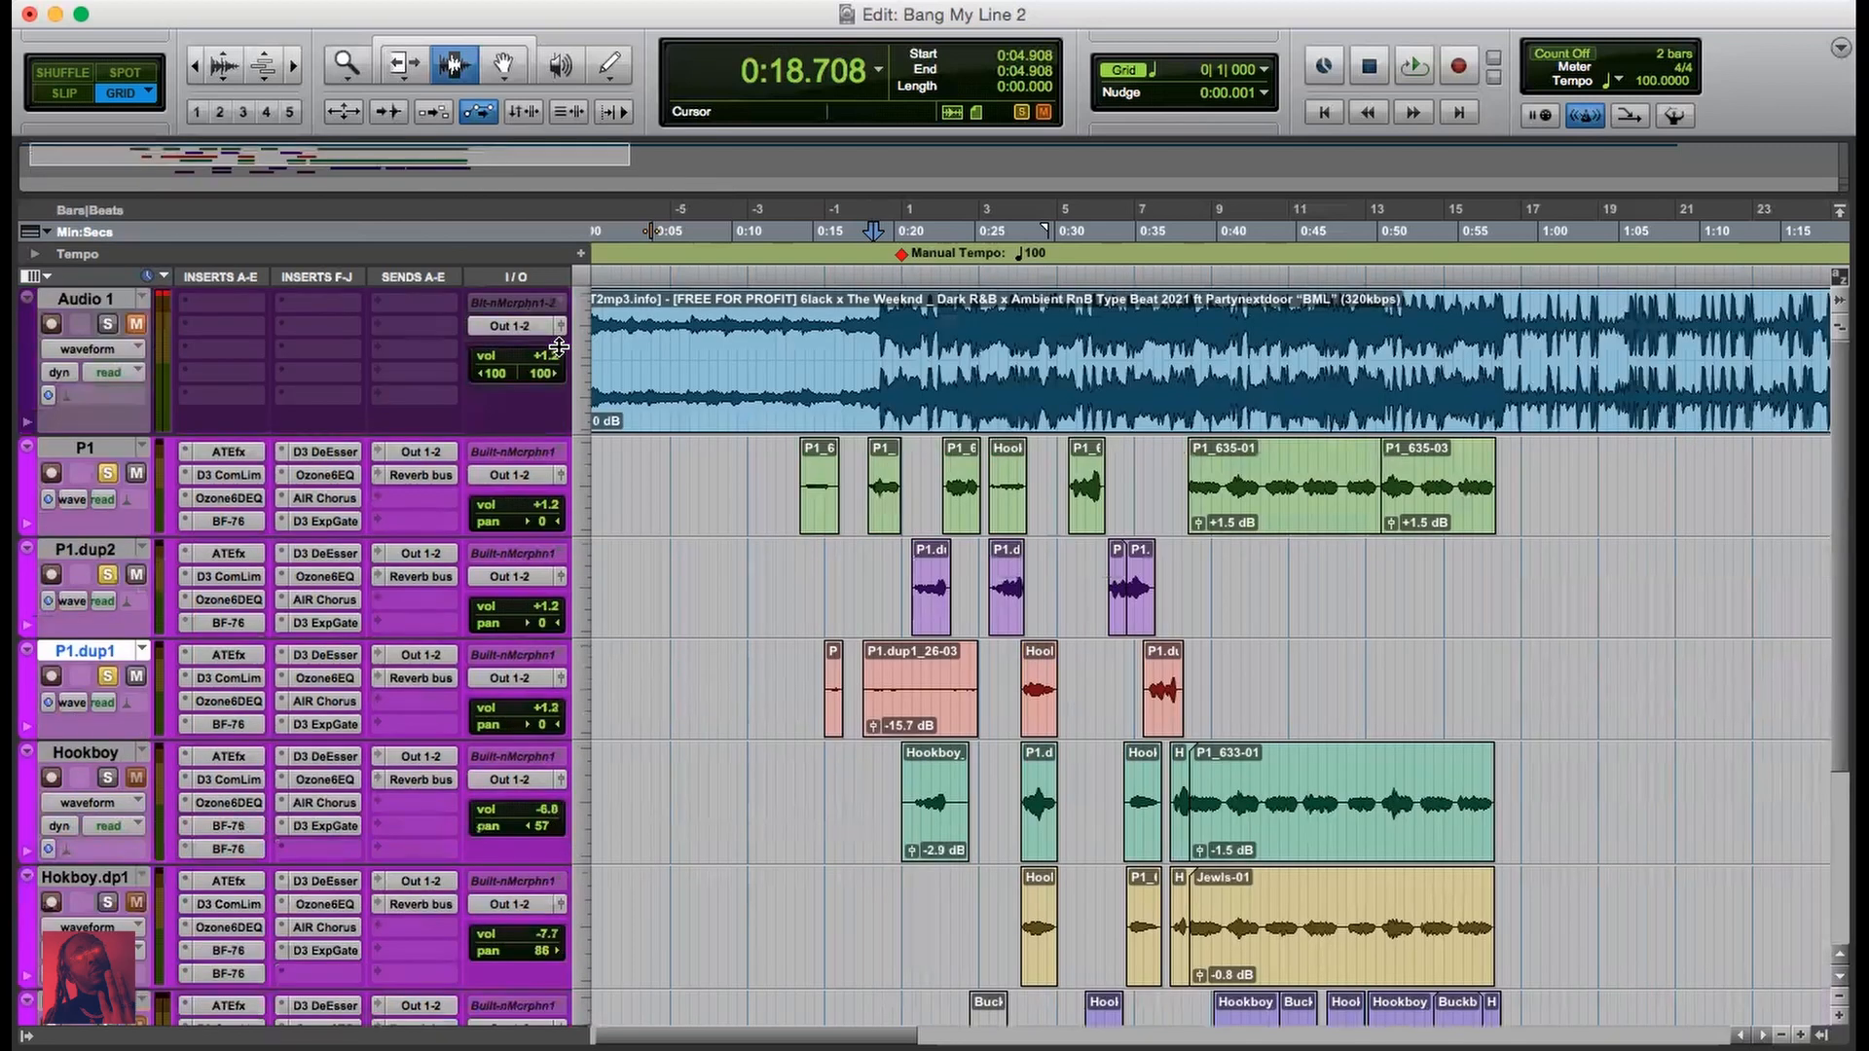
key("Return")
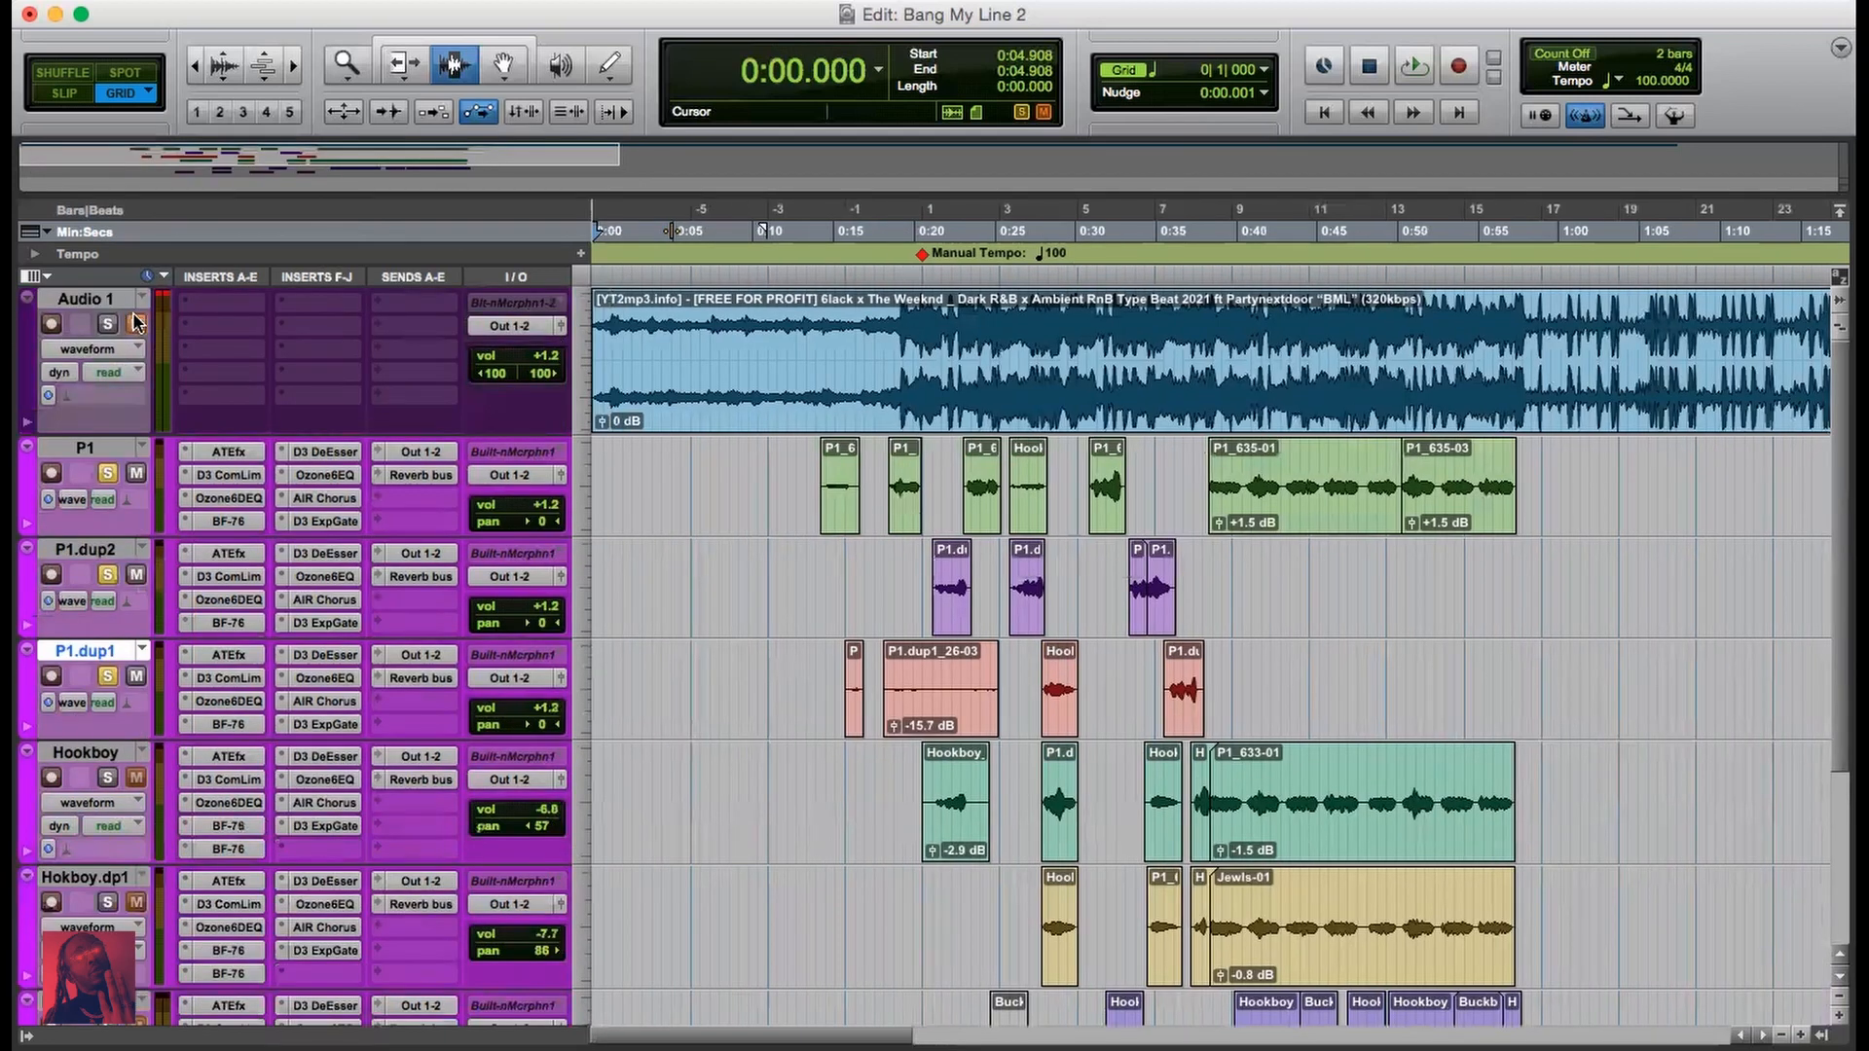
left_click(108, 474)
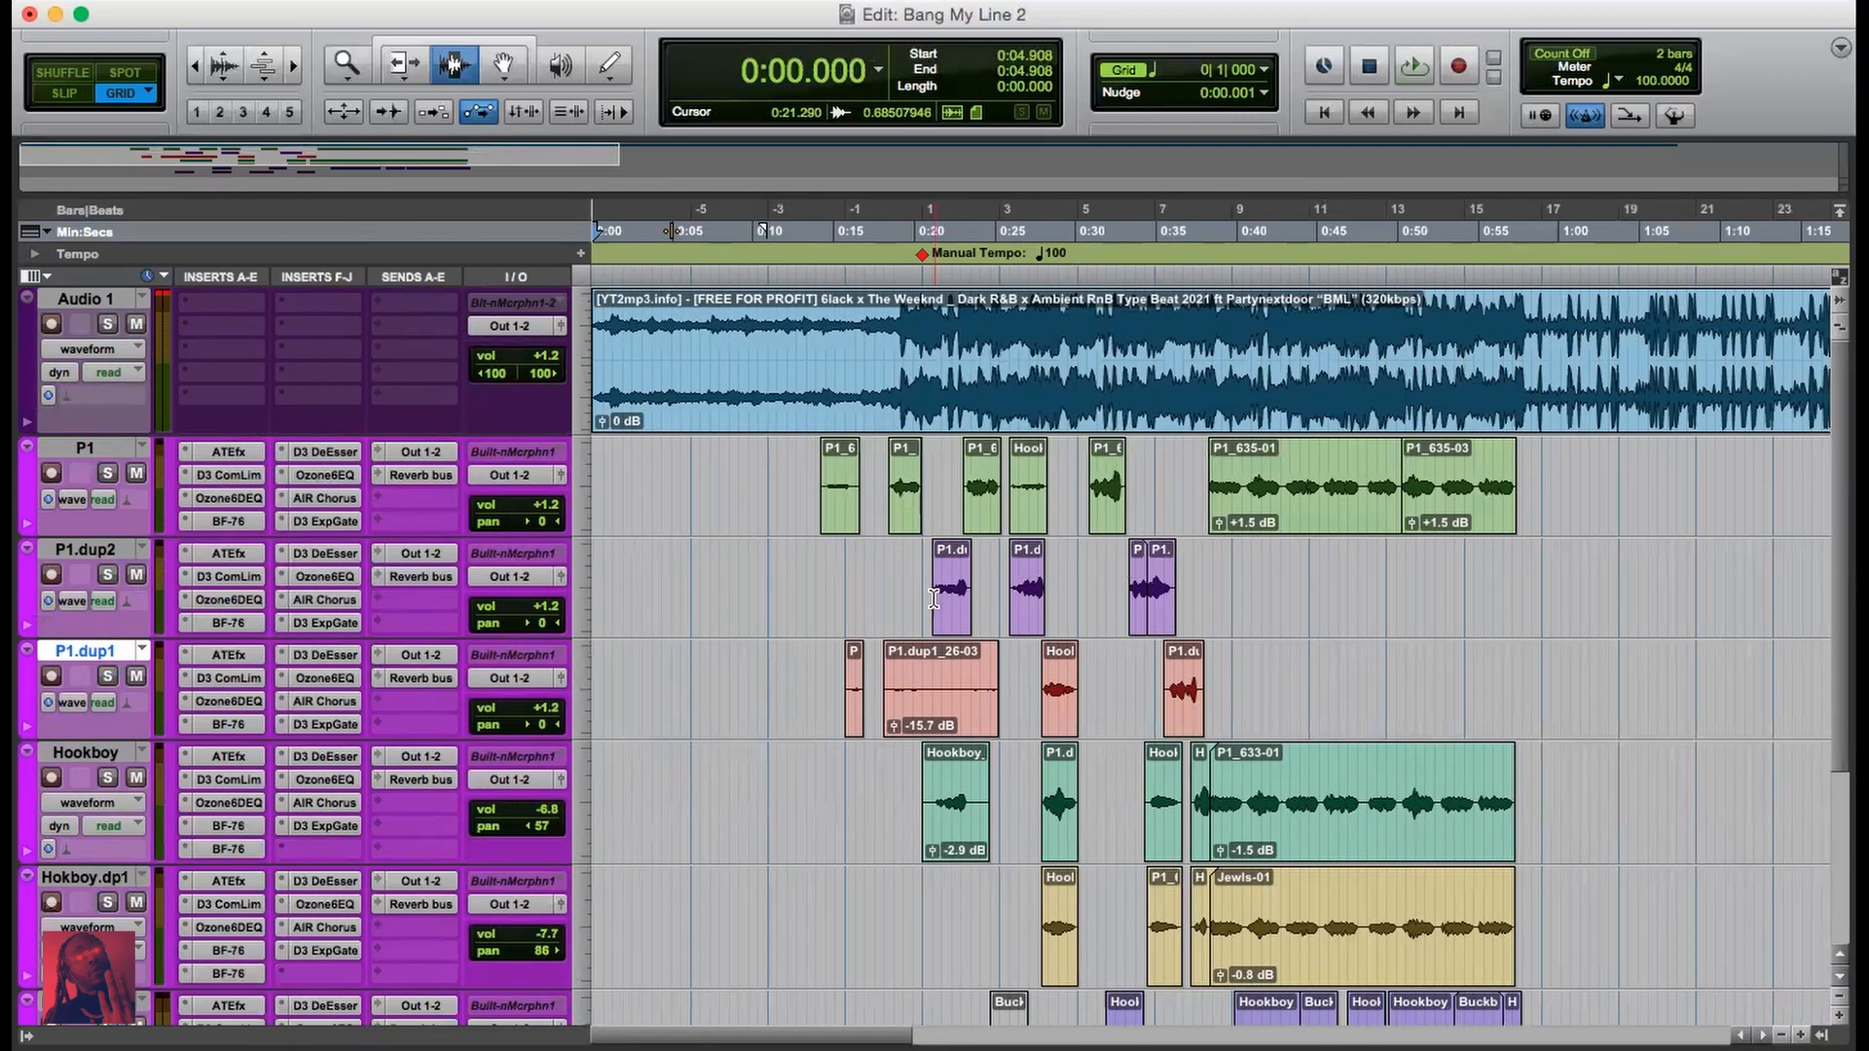
key("space")
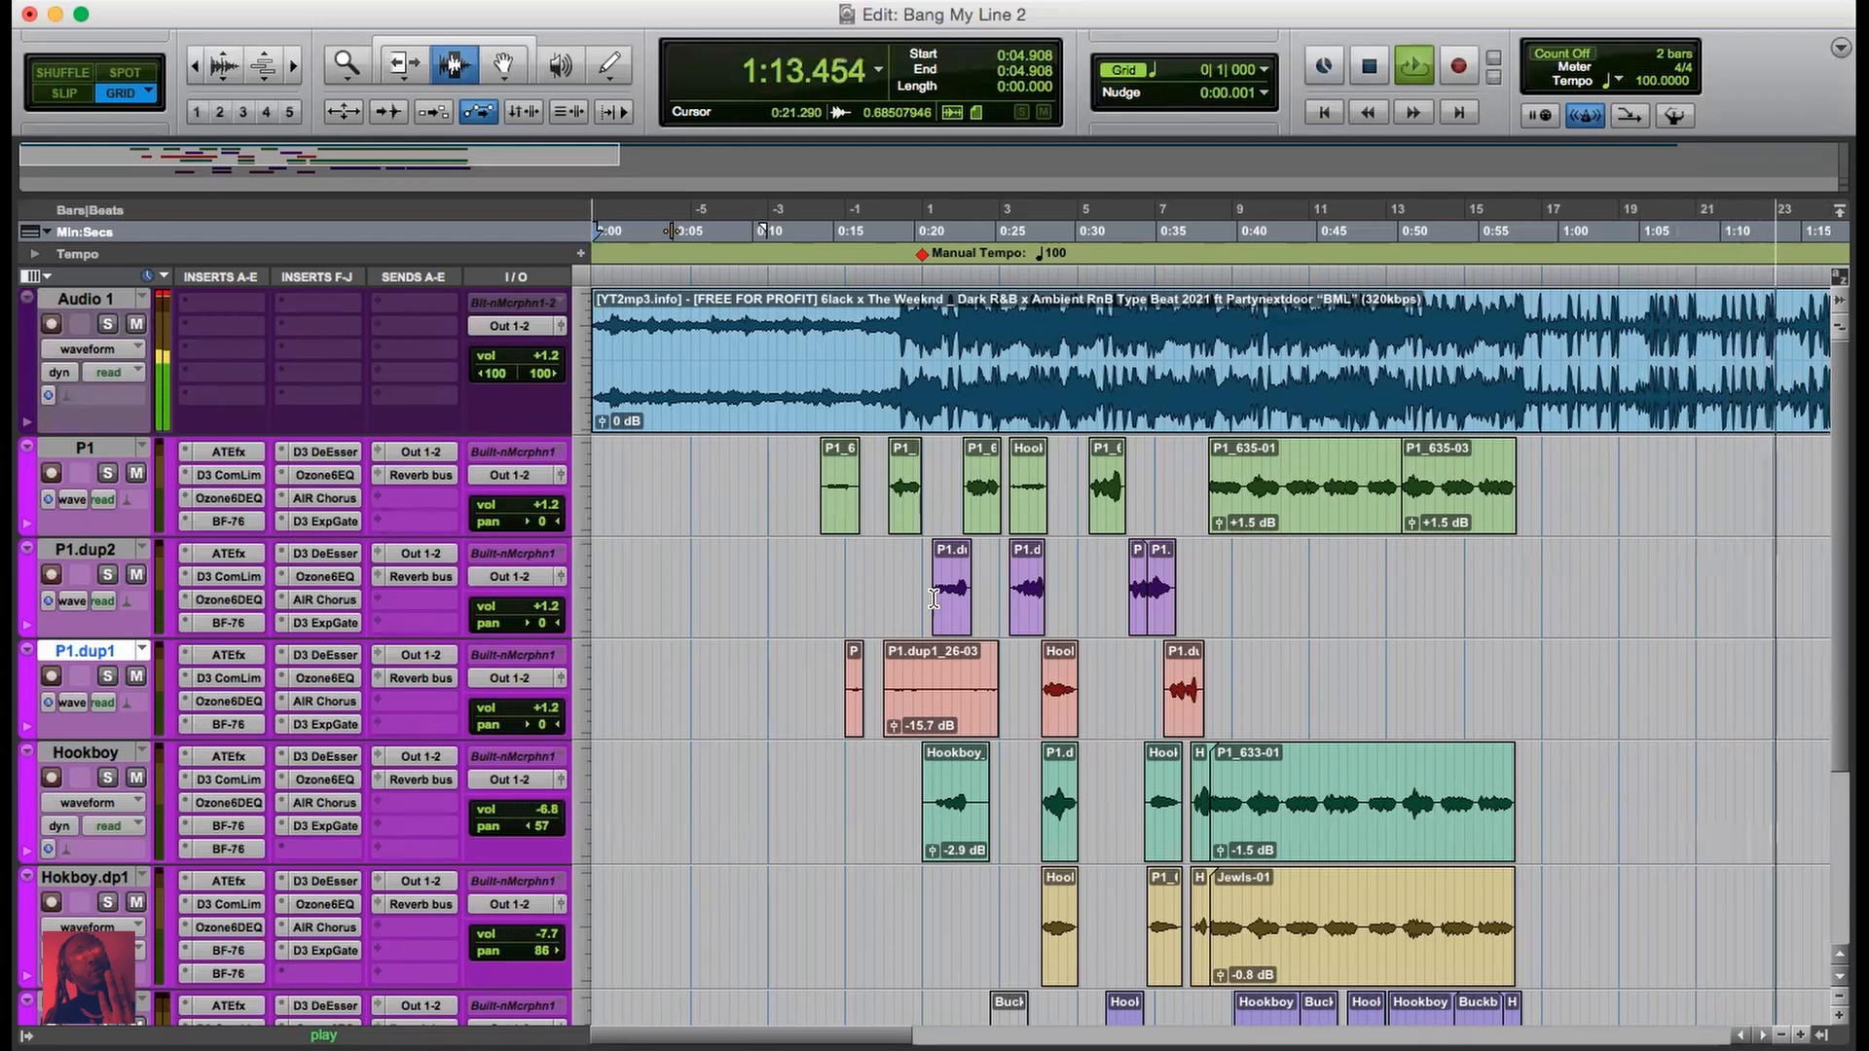
key("space")
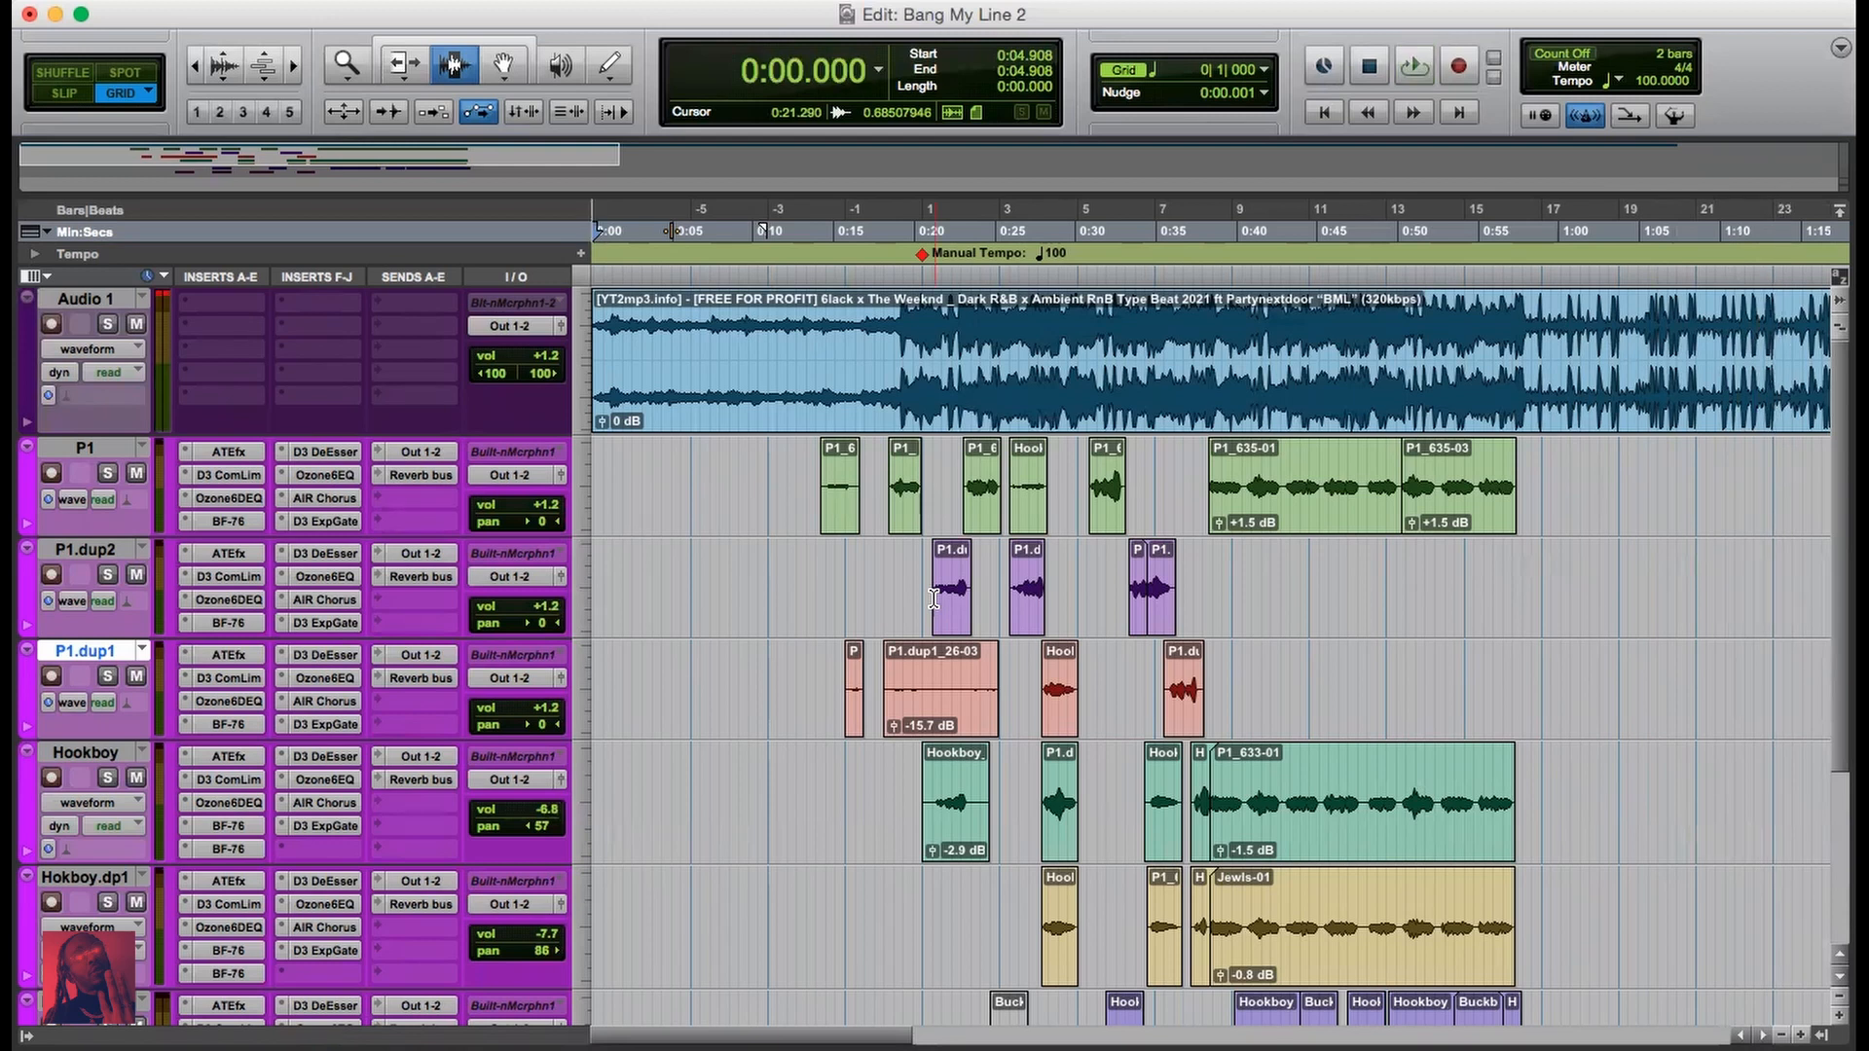